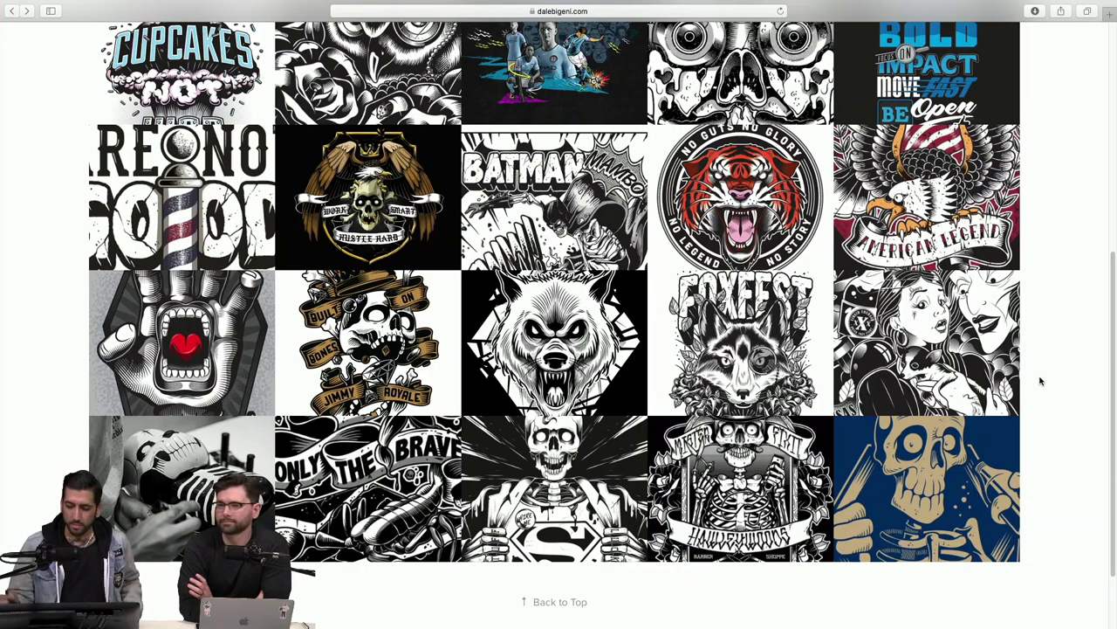
Scroll the Work gallery and open the barber-pole Good Cuts project page.
scroll(1065, 306, up, 5)
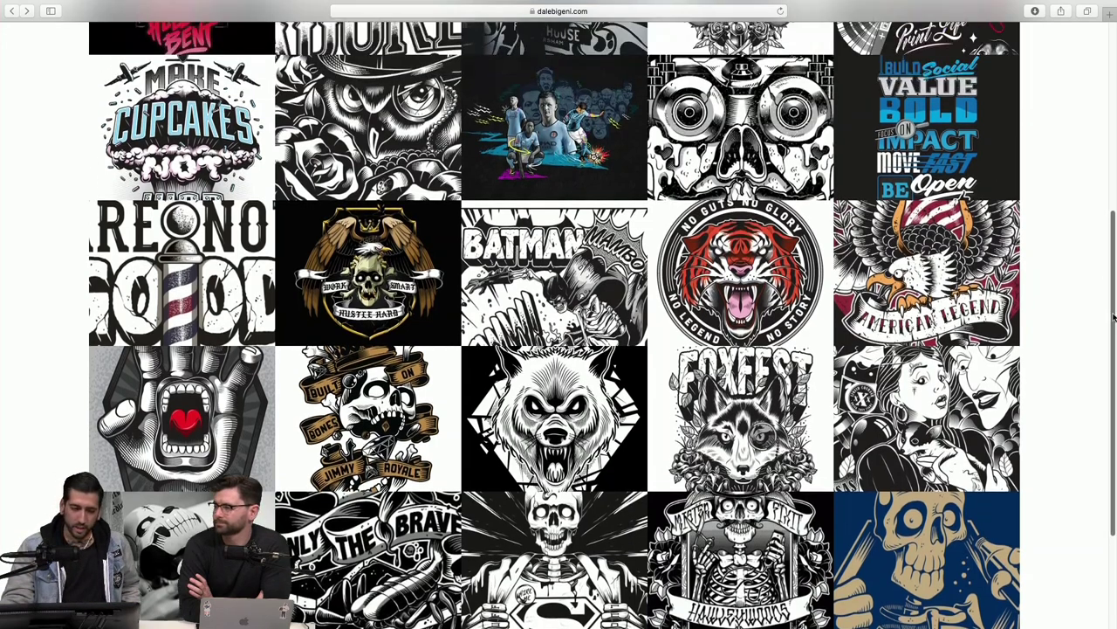
scroll(1087, 174, up, 4)
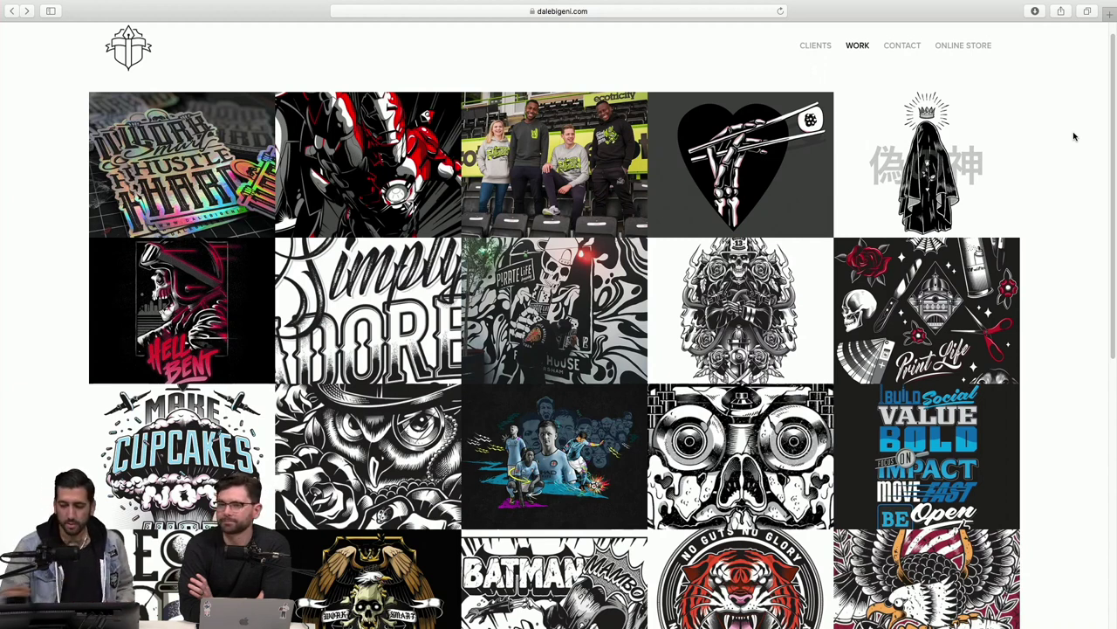
scroll(1091, 218, down, 3)
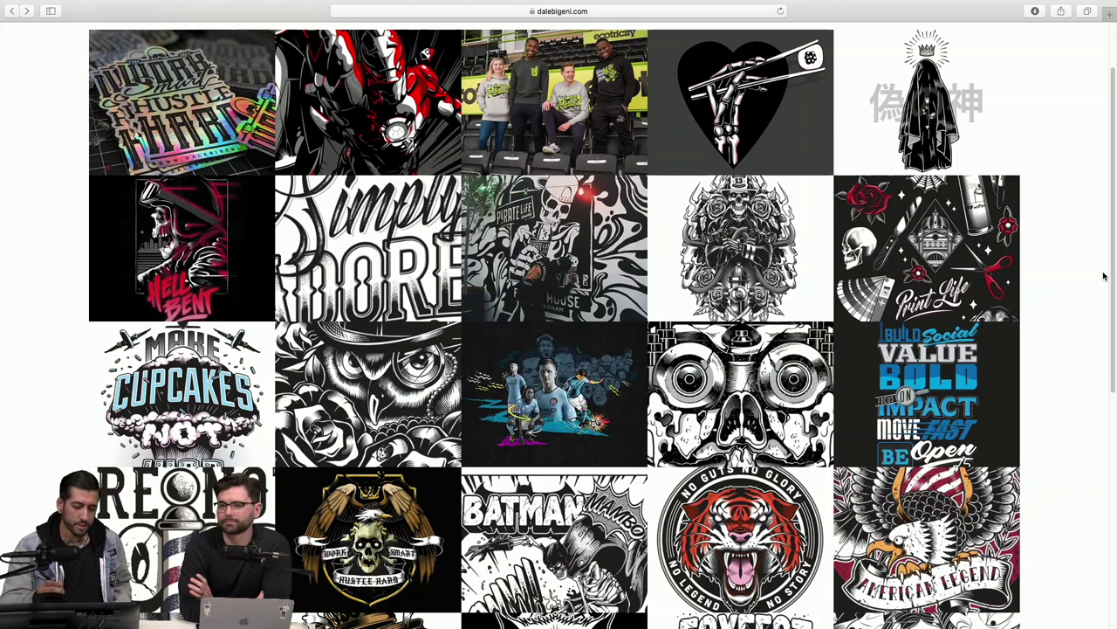
key(cmd+r)
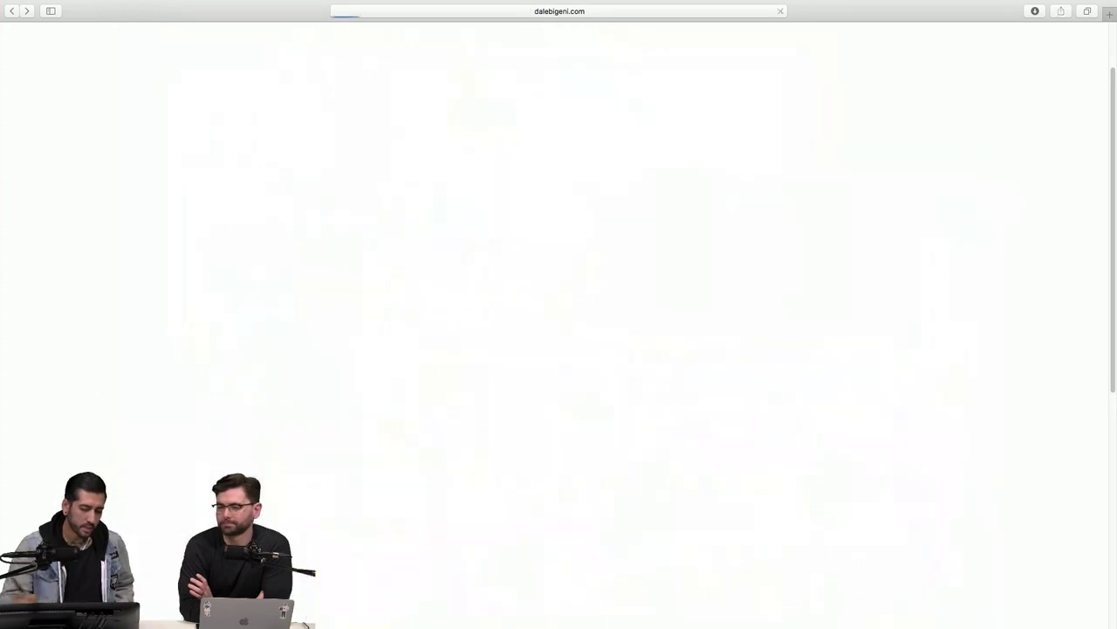
Inspect the Good Haircuts Are Not Cheap poster, dismissing its image context menu unused.
drag(1114, 179, 1092, 319)
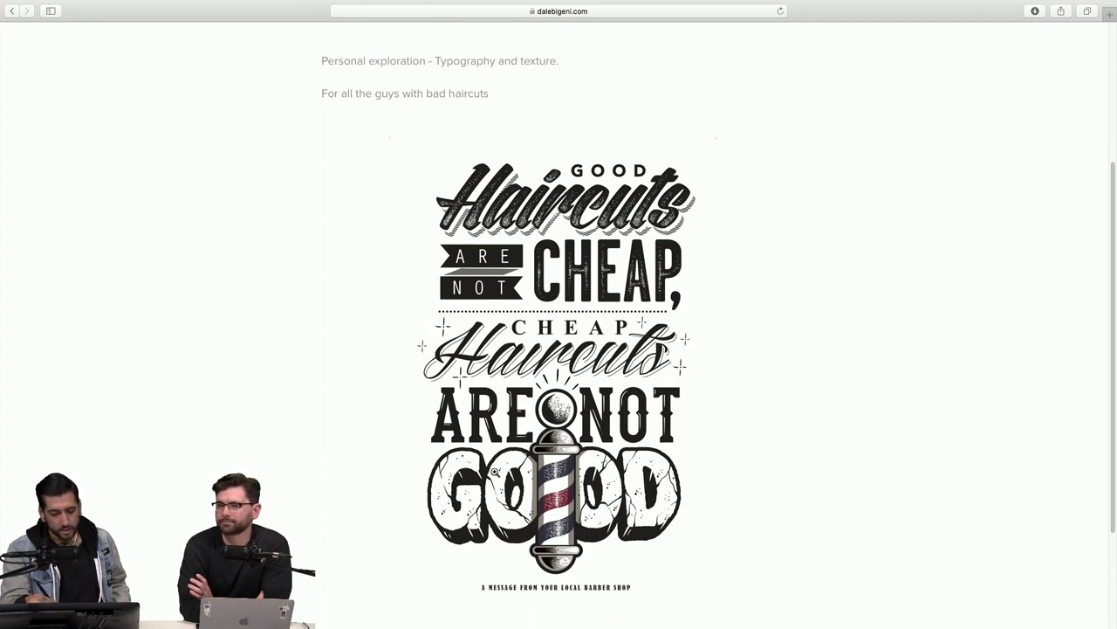
right_click(495, 473)
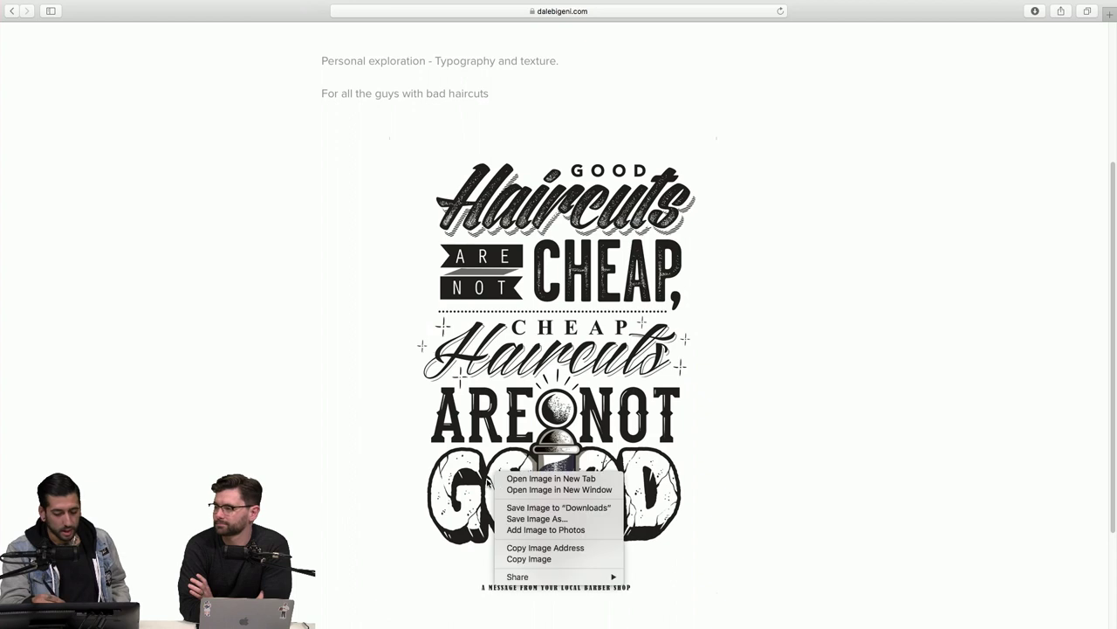
click(749, 348)
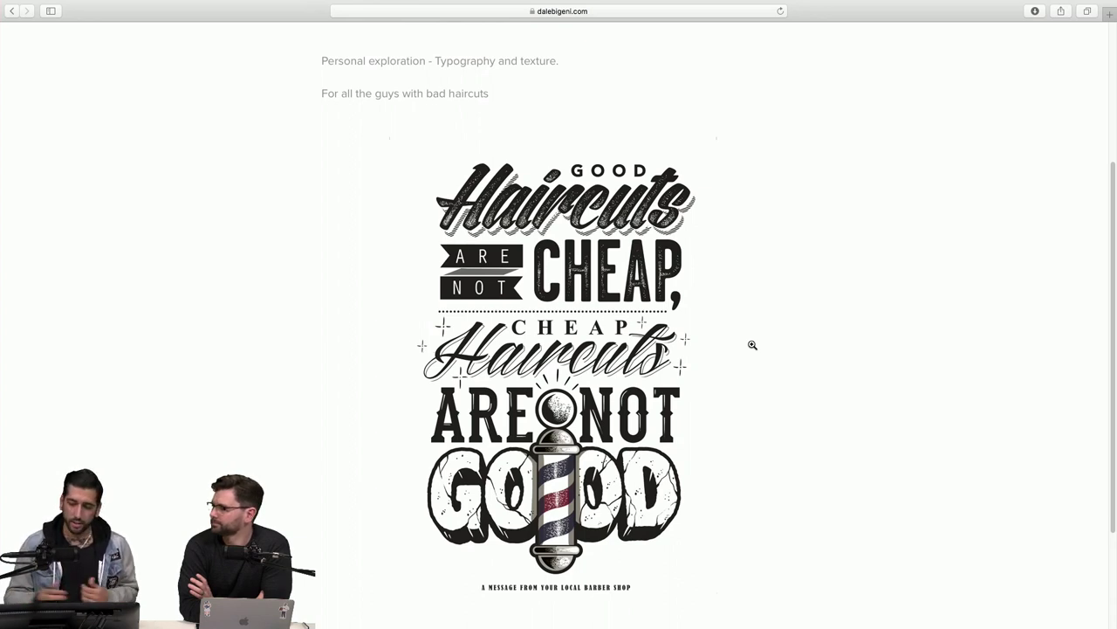
scroll(1114, 303, up, 5)
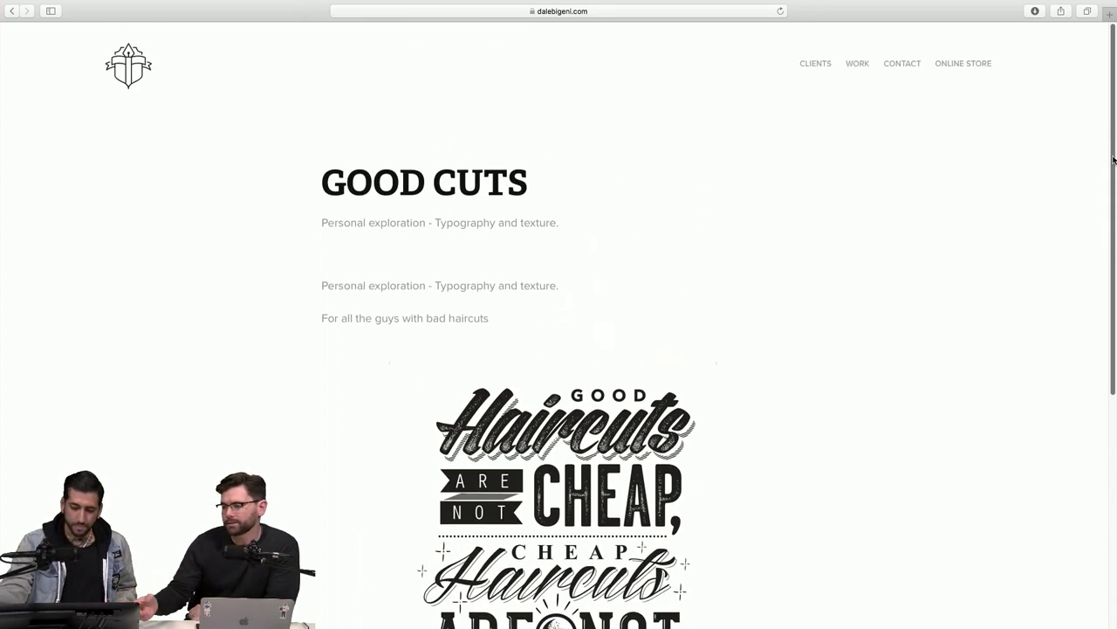
scroll(1115, 303, down, 5)
scroll(1115, 303, down, 1)
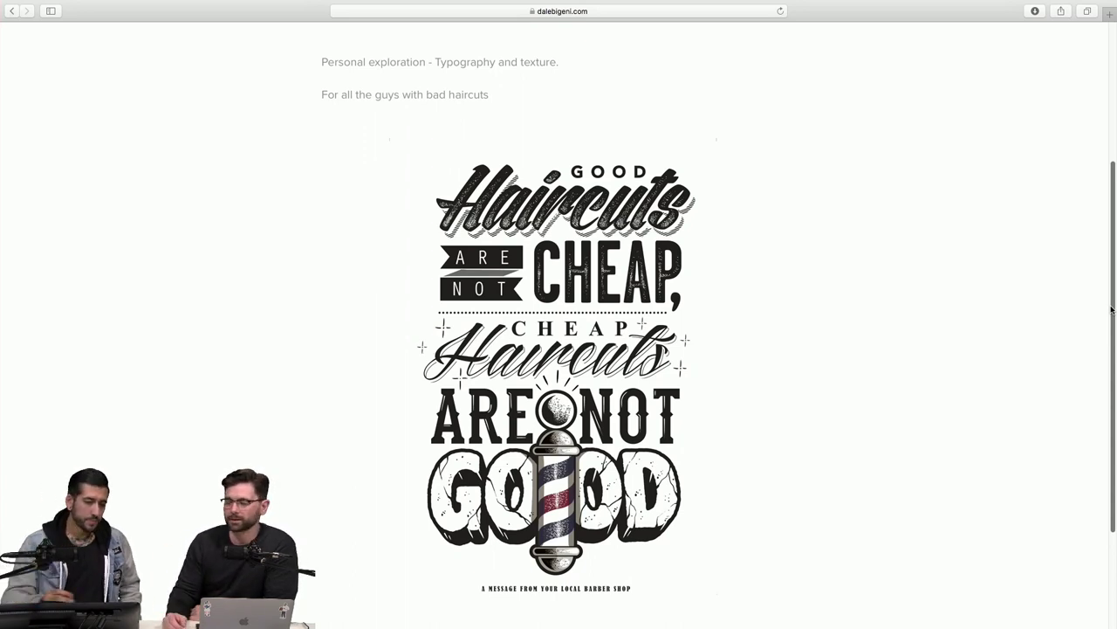
Return to the gallery and open the Make Cupcakes Not War project page.
click(11, 11)
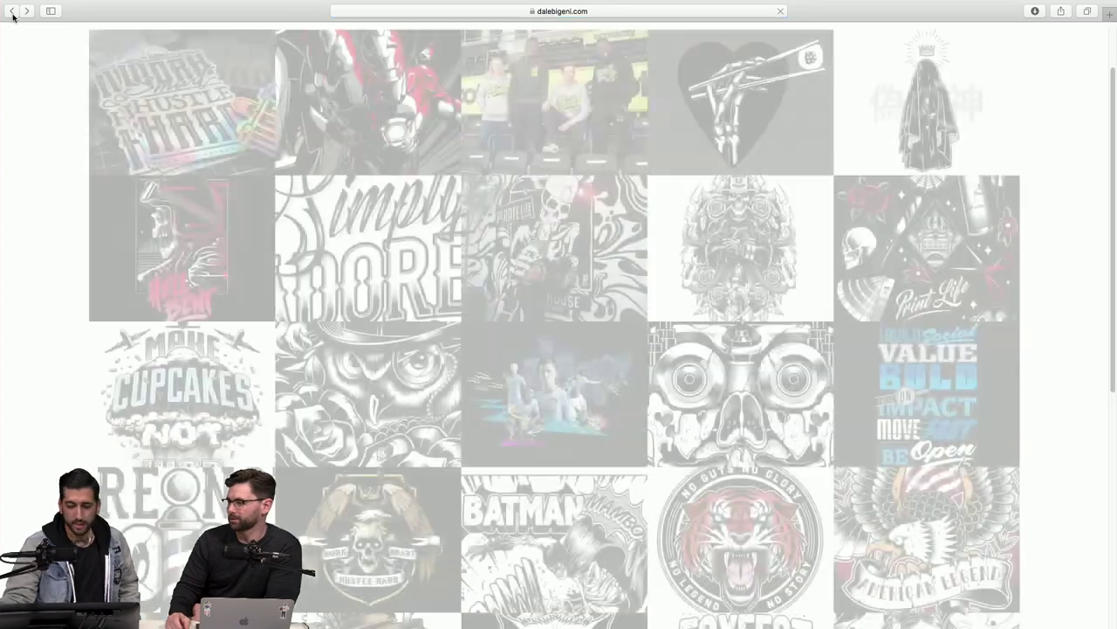
scroll(1089, 312, down, 5)
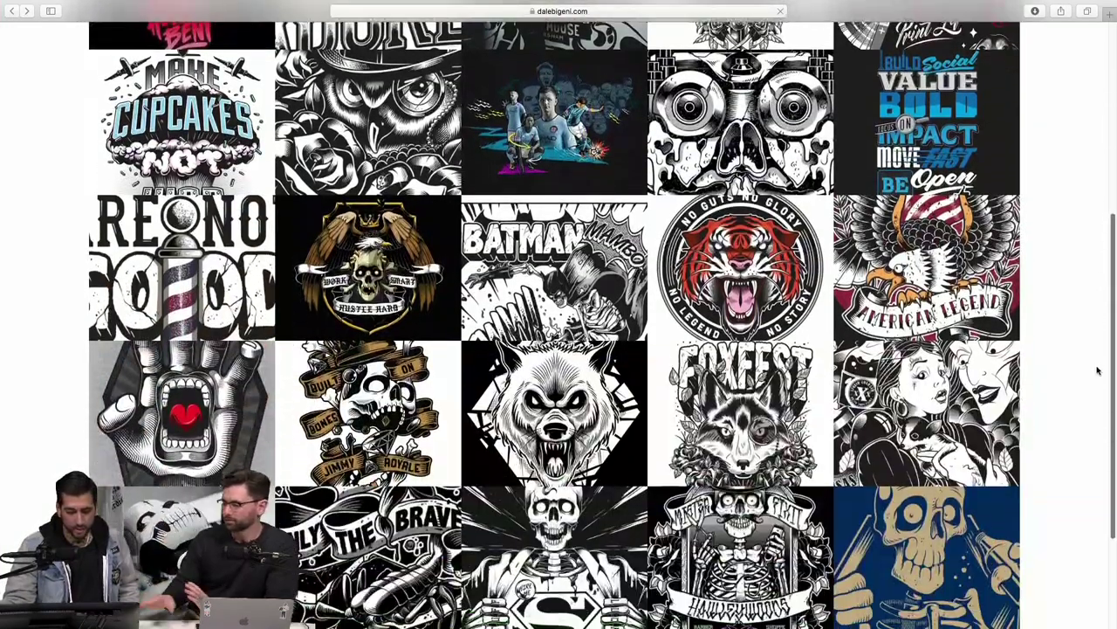
scroll(1098, 396, up, 4)
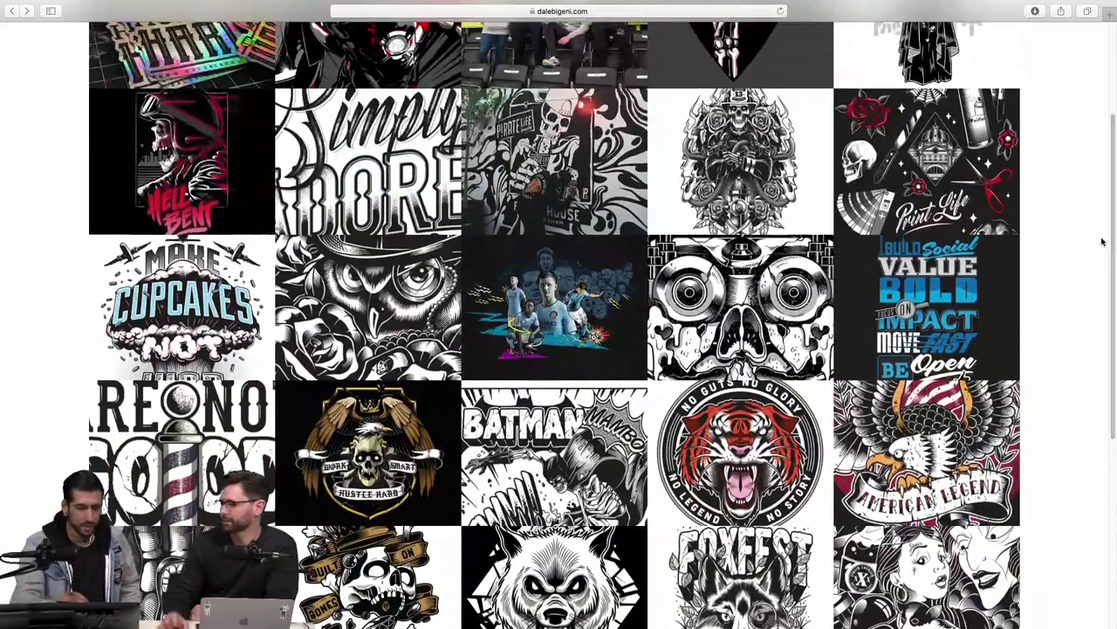
click(231, 299)
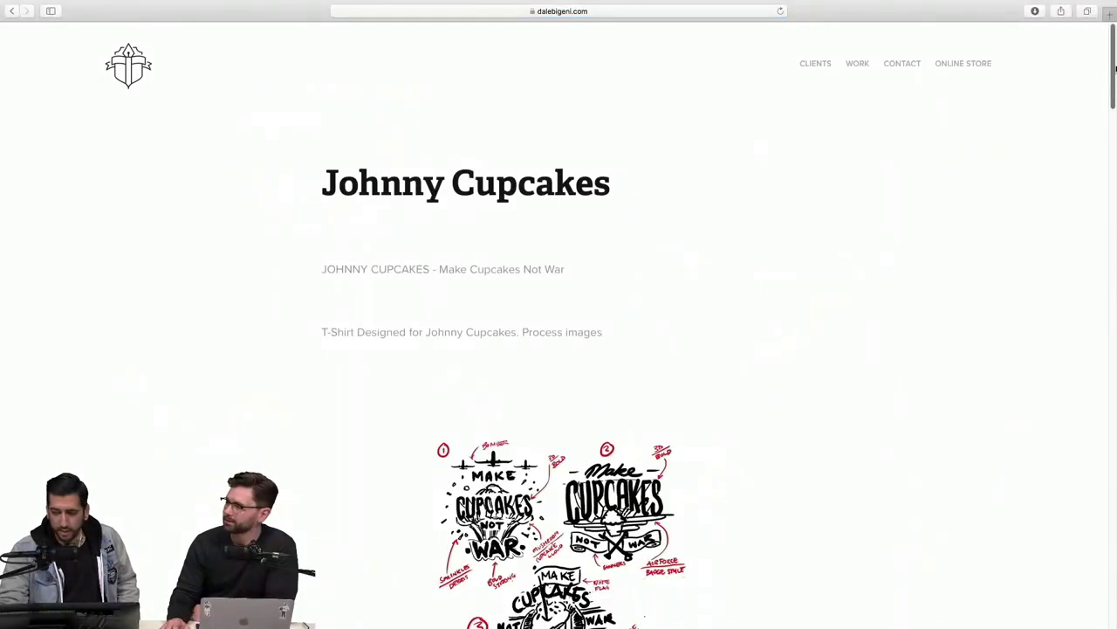
Scroll through the Johnny Cupcakes sketches to the coloured final artwork, then go back.
drag(1114, 81, 1113, 131)
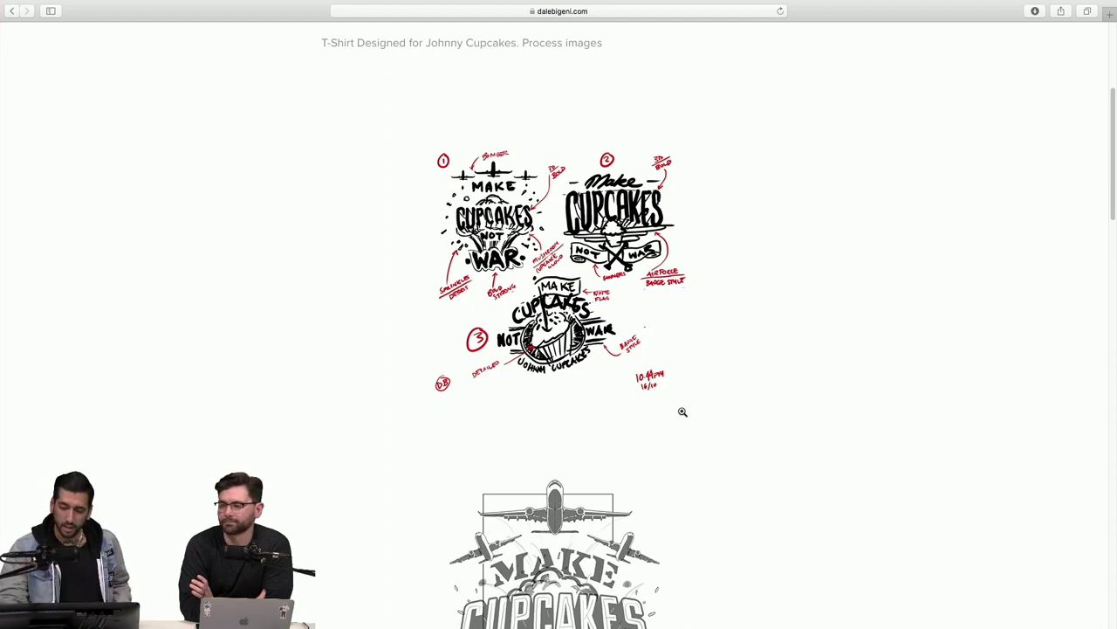
scroll(1110, 174, down, 5)
scroll(1113, 179, up, 4)
scroll(1113, 179, up, 1)
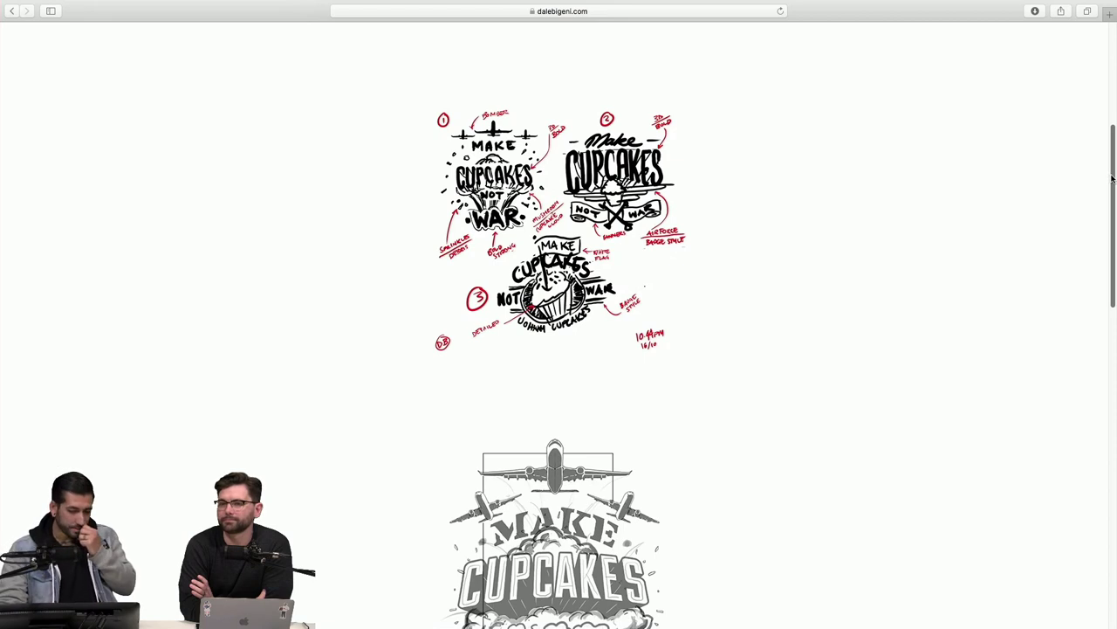
drag(1110, 178, 1098, 249)
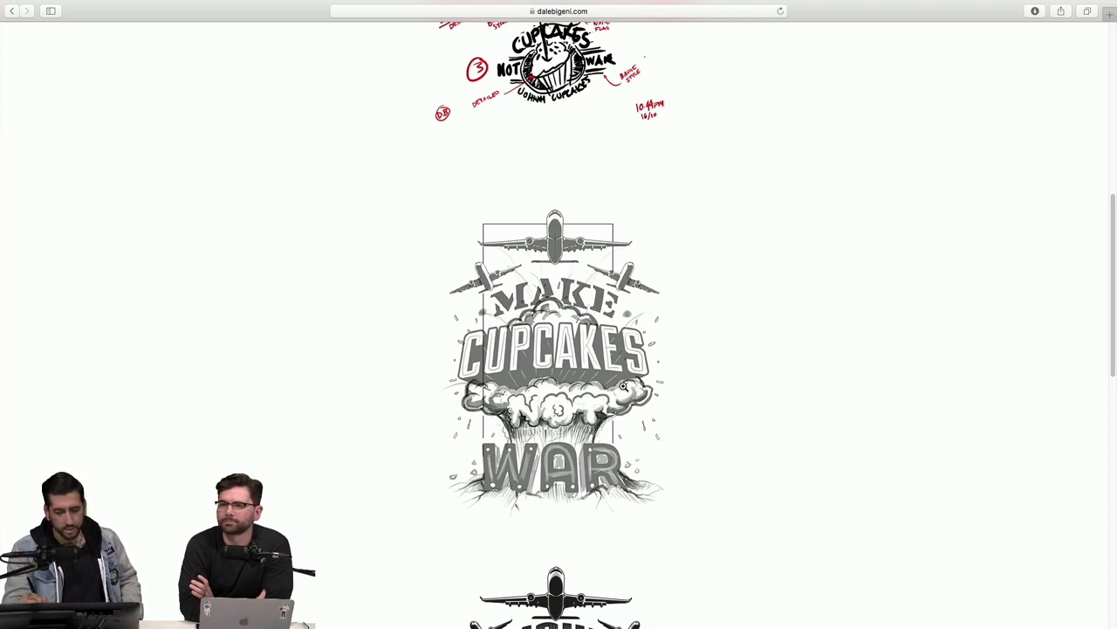
drag(1111, 279, 1085, 379)
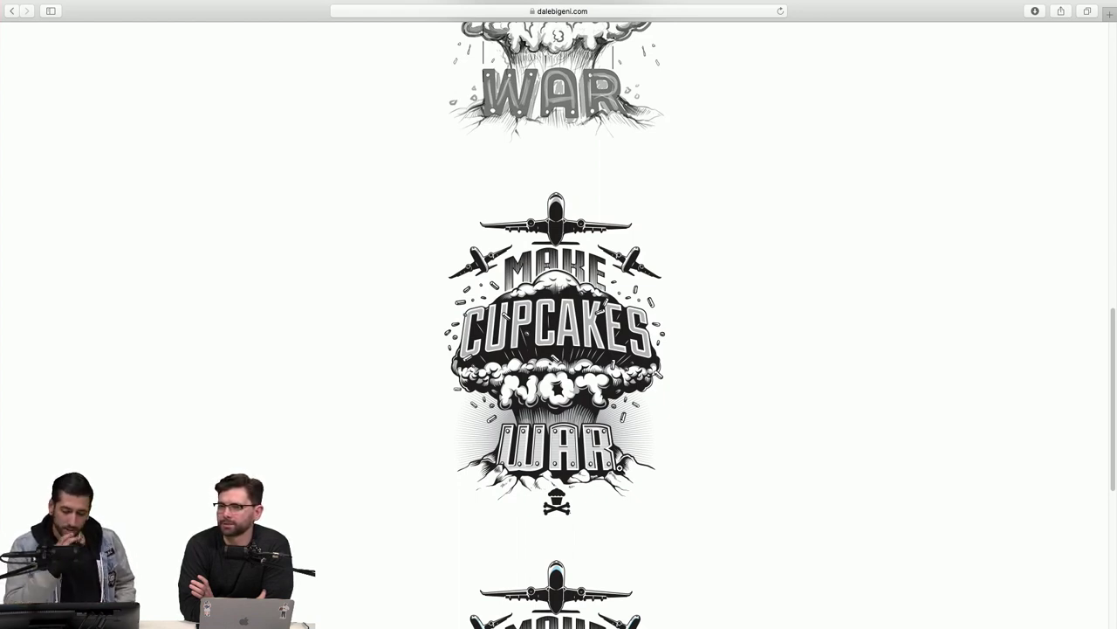
drag(1111, 365, 1107, 489)
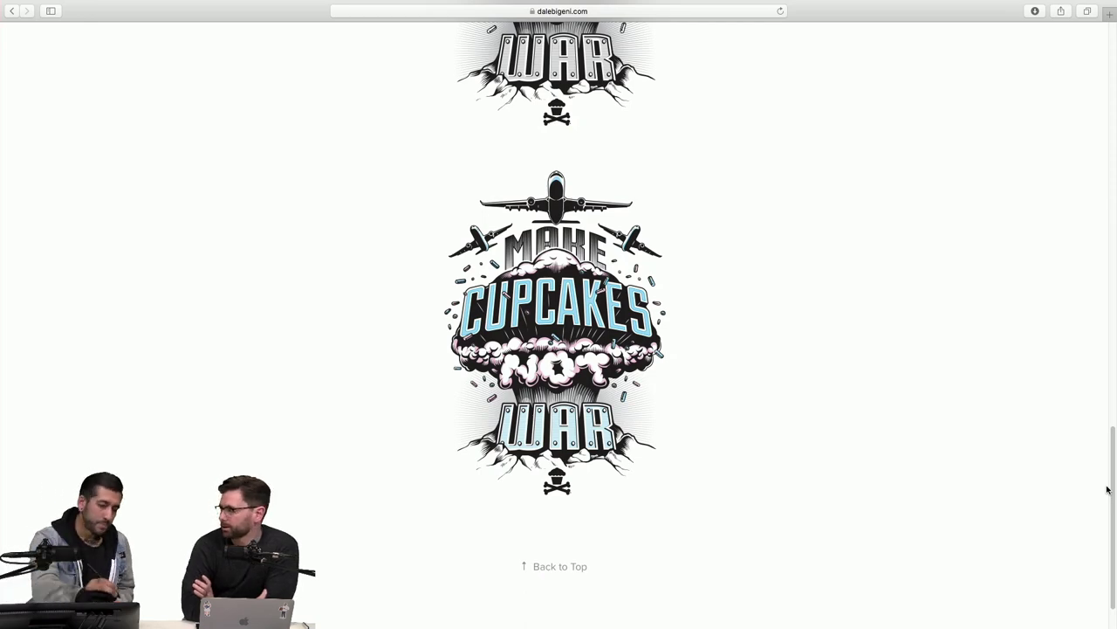
click(14, 12)
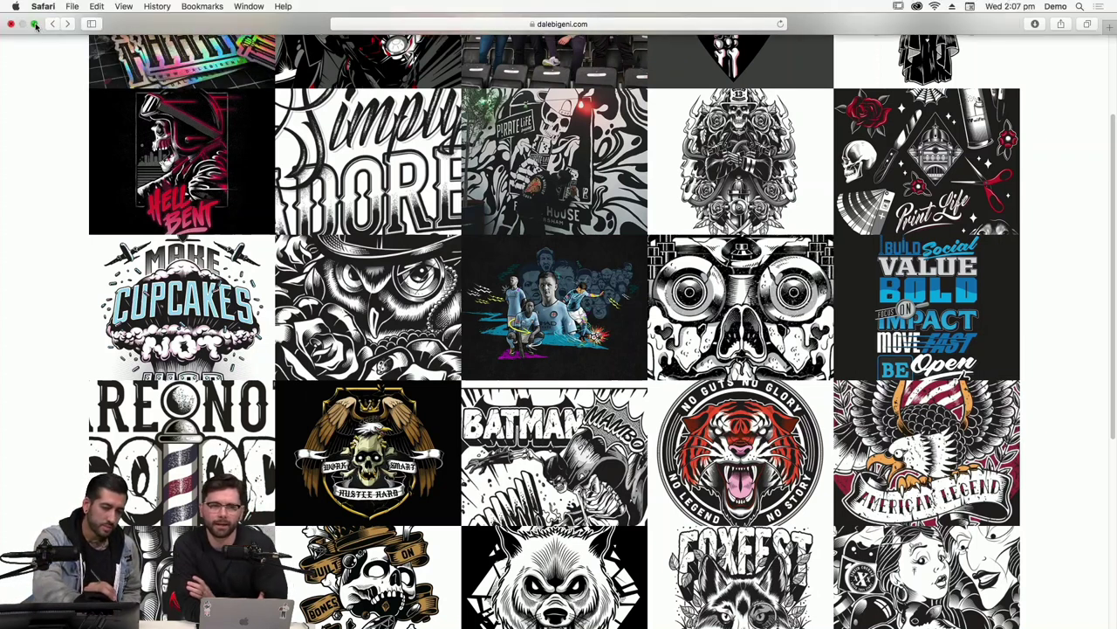
Take Safari out of full-screen mode to reveal Photoshop behind it.
click(35, 23)
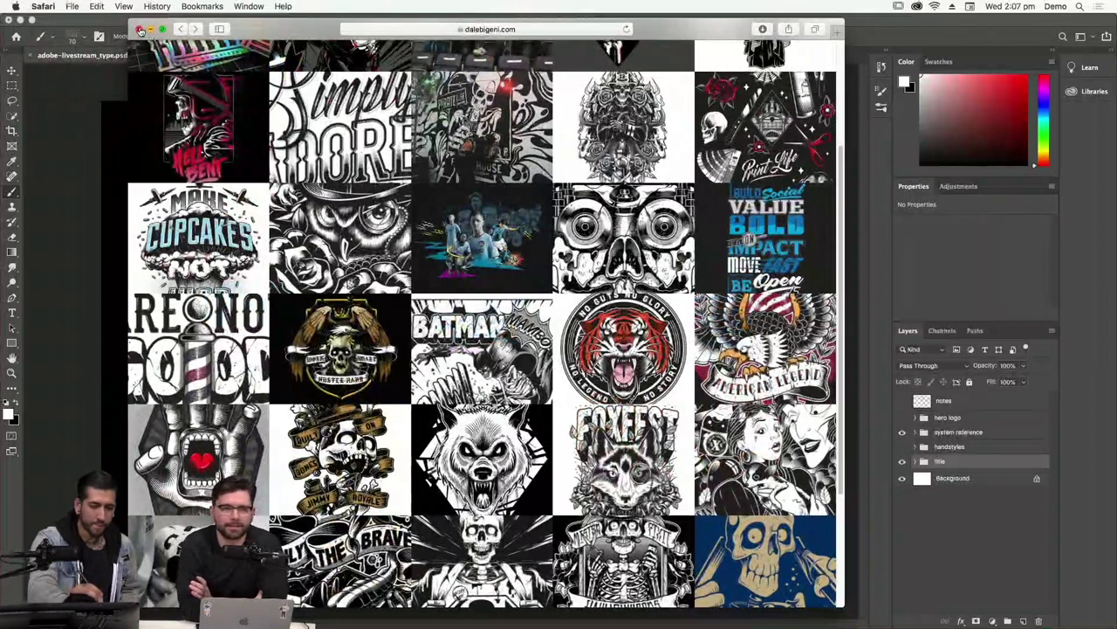
Close Safari and hide the Hand Lettering title group in the Layers panel.
click(138, 30)
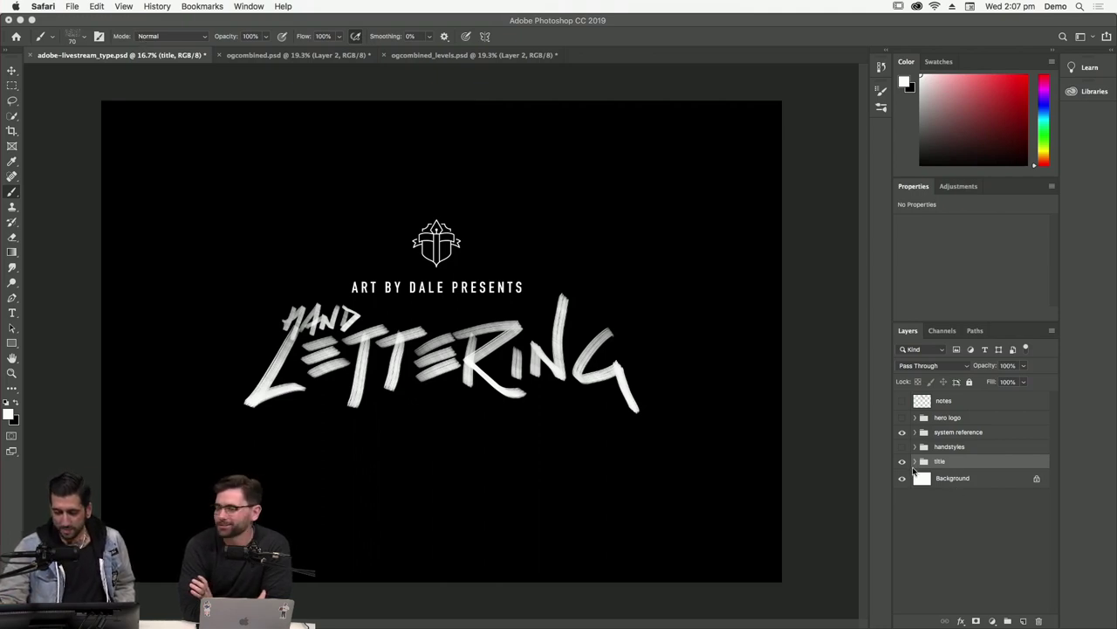
click(902, 433)
click(901, 461)
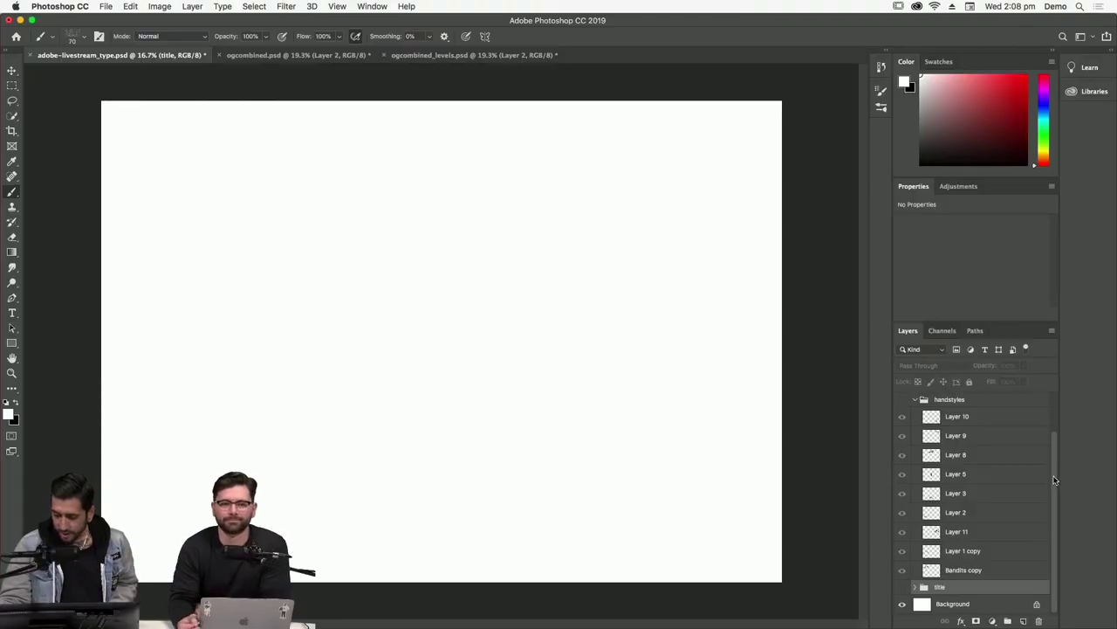
Switch to the ogcombined.psd document with the scanned Bandits sketch pages.
scroll(1055, 469, up, 1)
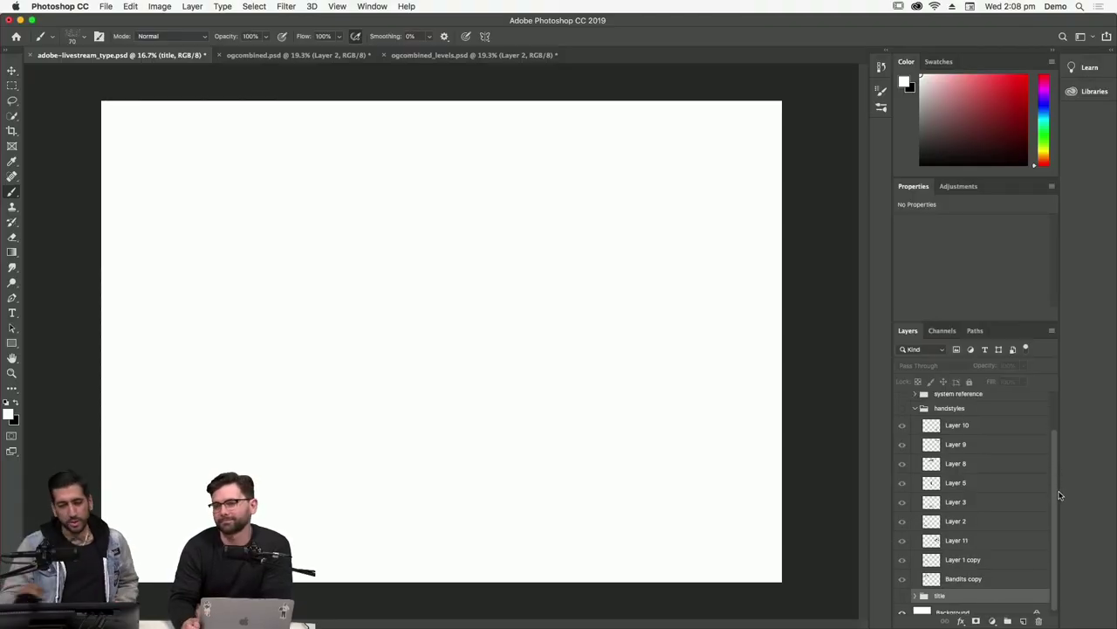
click(310, 58)
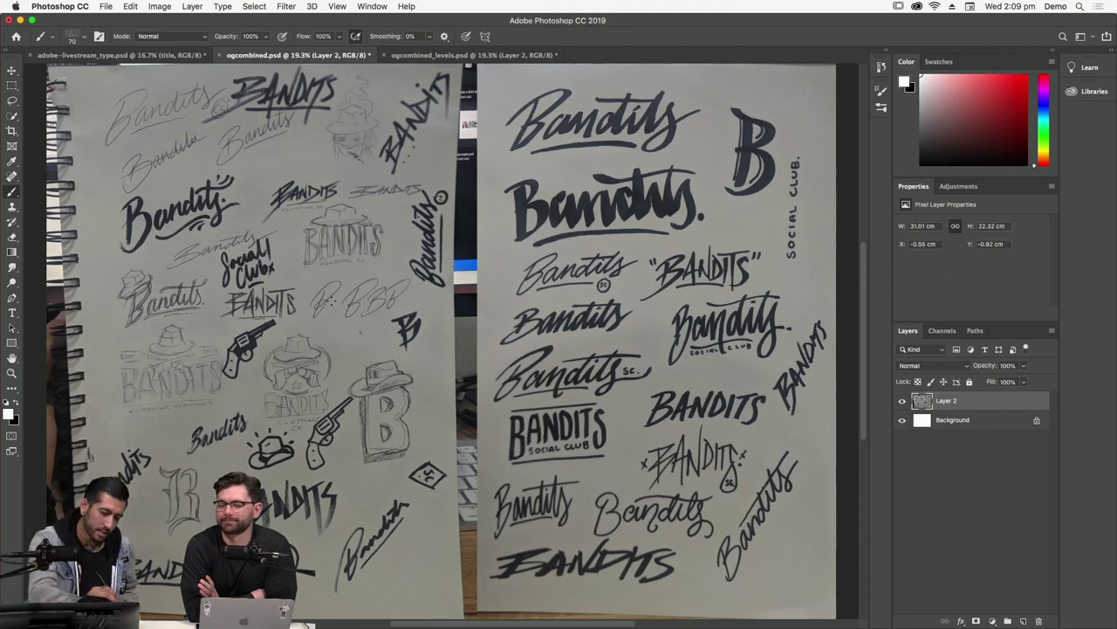
Zoom in on the underline of the bold Bandits lettering and pan across it.
click(13, 372)
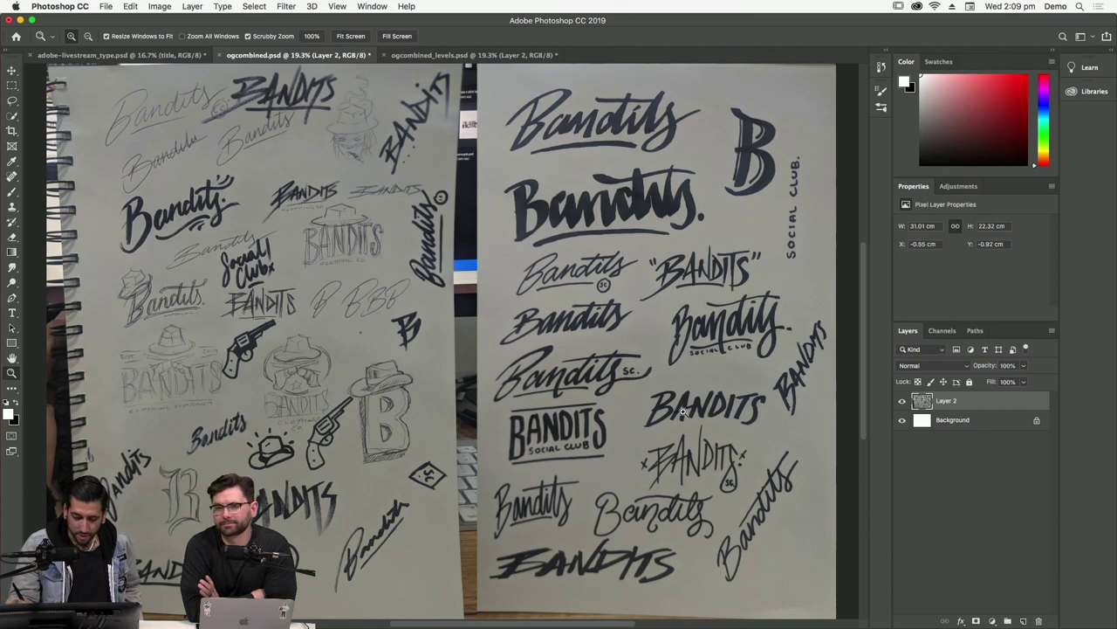
drag(595, 146, 687, 222)
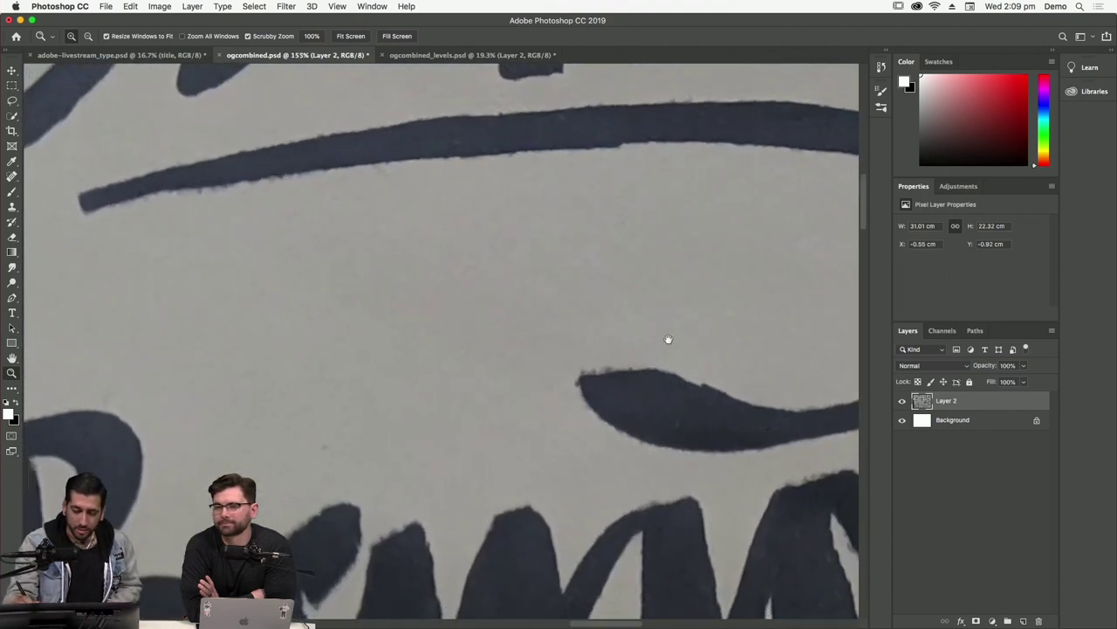
drag(666, 332, 604, 206)
scroll(604, 206, down, 5)
scroll(604, 205, right, 5)
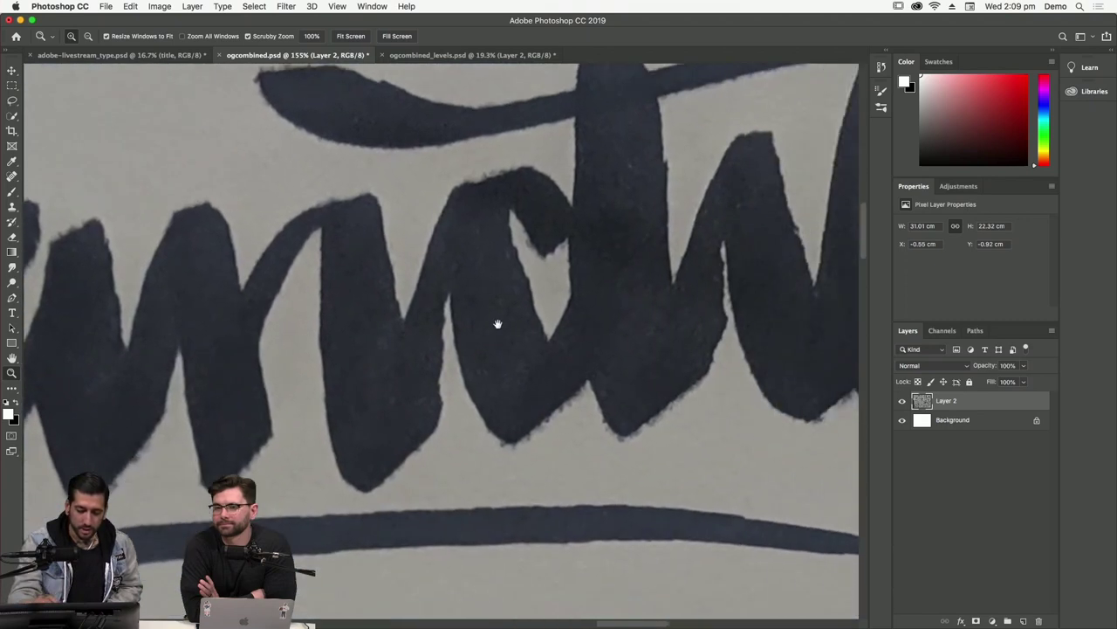
scroll(671, 392, right, 5)
scroll(671, 392, up, 2)
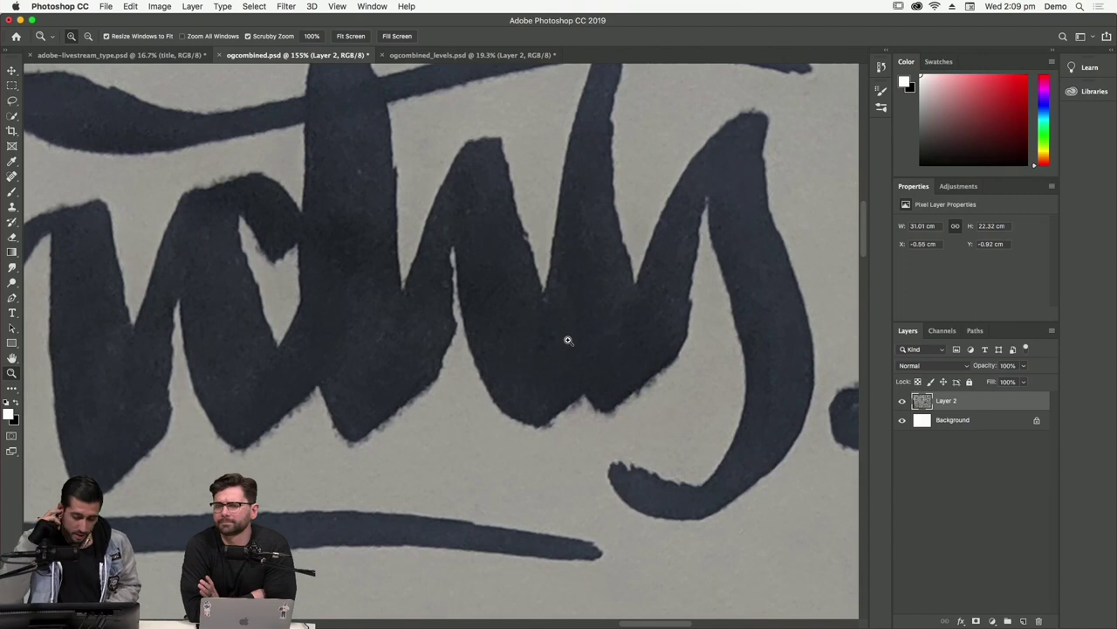
Zoom out to 16.7% so the whole two-page sketch sheet fits.
key(super+minus)
key(super+minus)
key(super+minus)
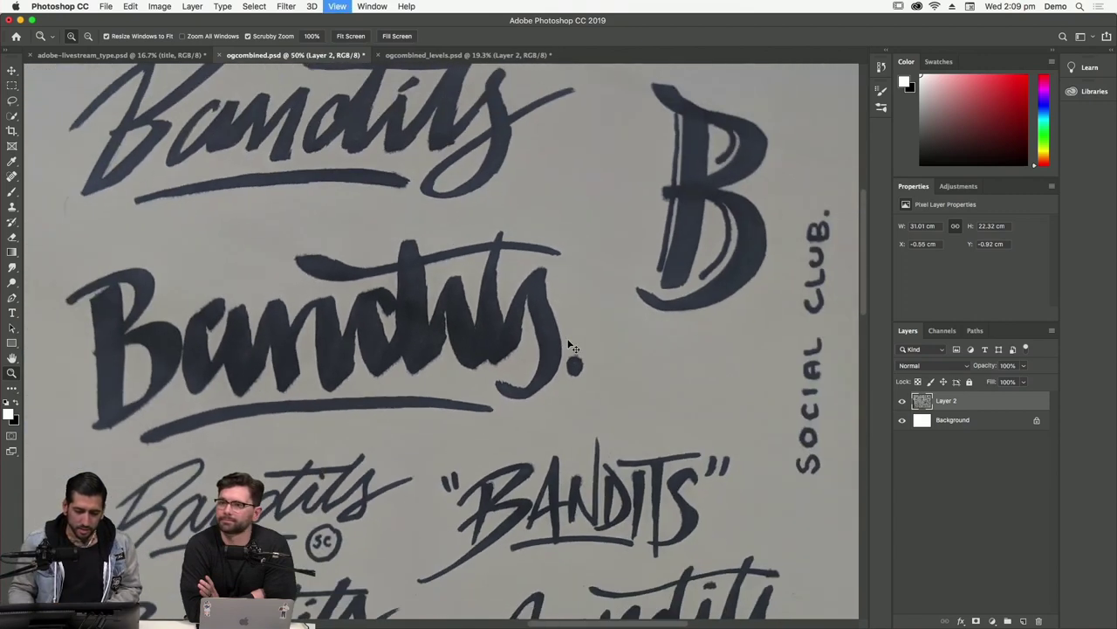
key(super+minus)
key(super+minus)
scroll(460, 390, down, 2)
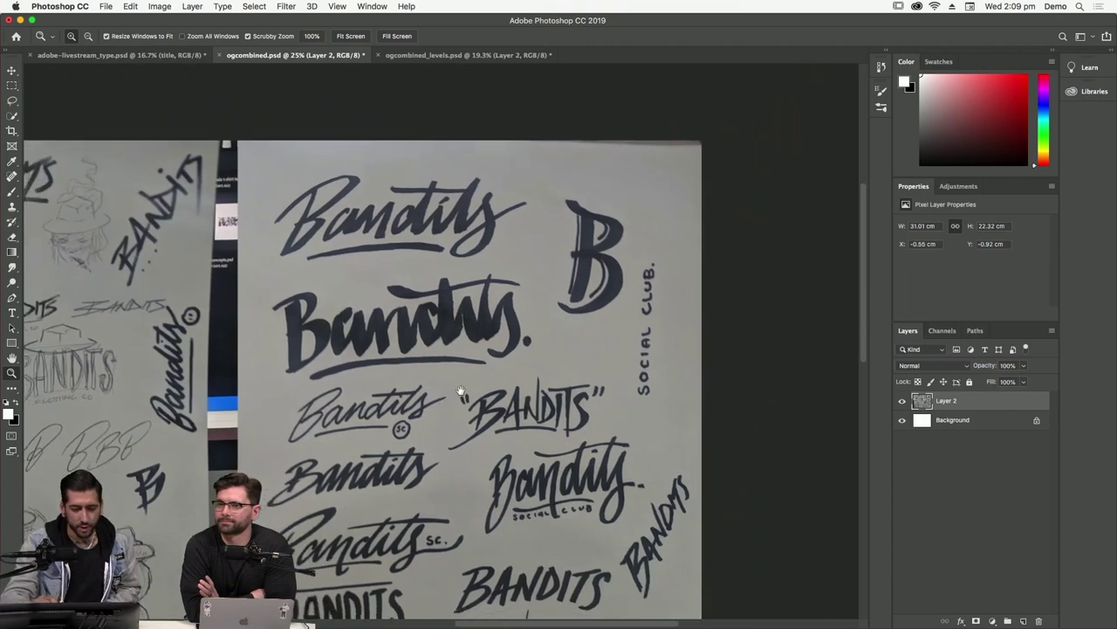
scroll(460, 390, down, 4)
scroll(460, 390, left, 5)
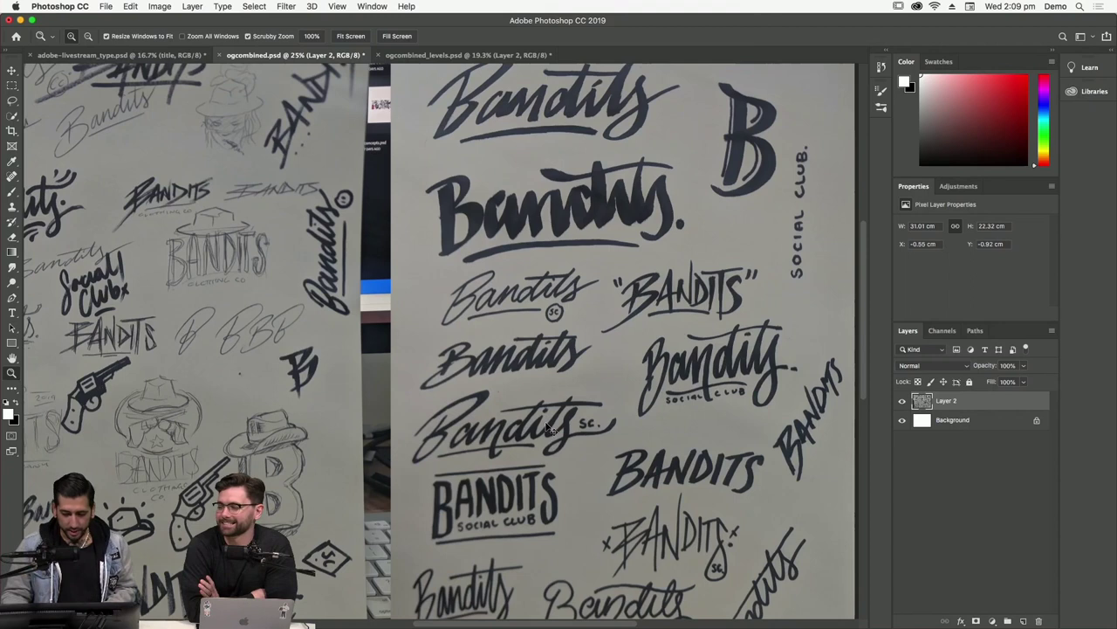
key(super+minus)
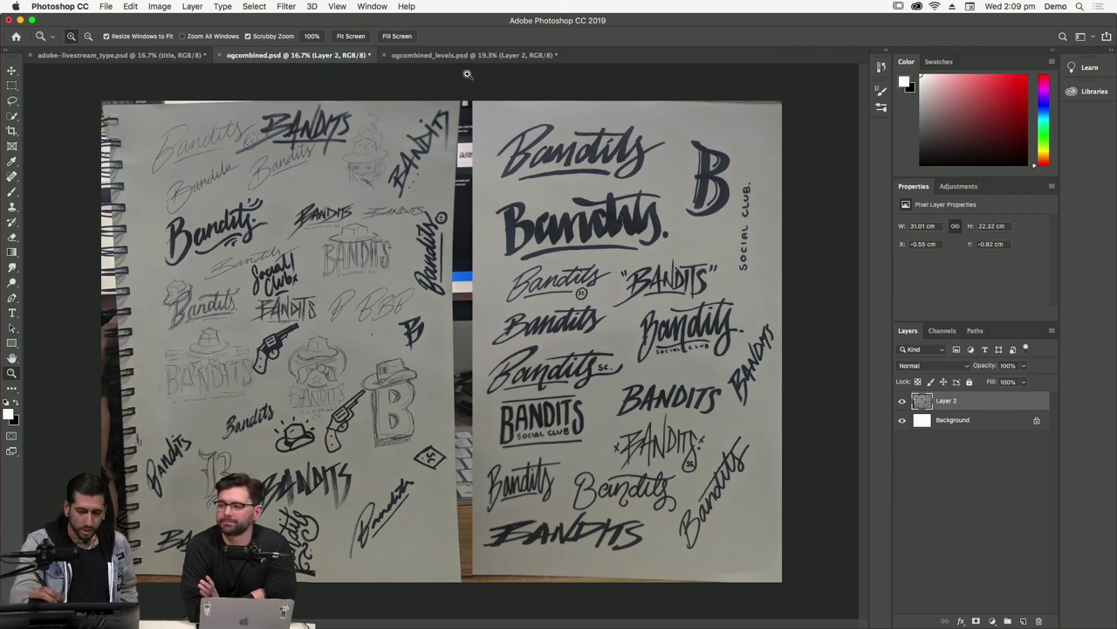
click(166, 8)
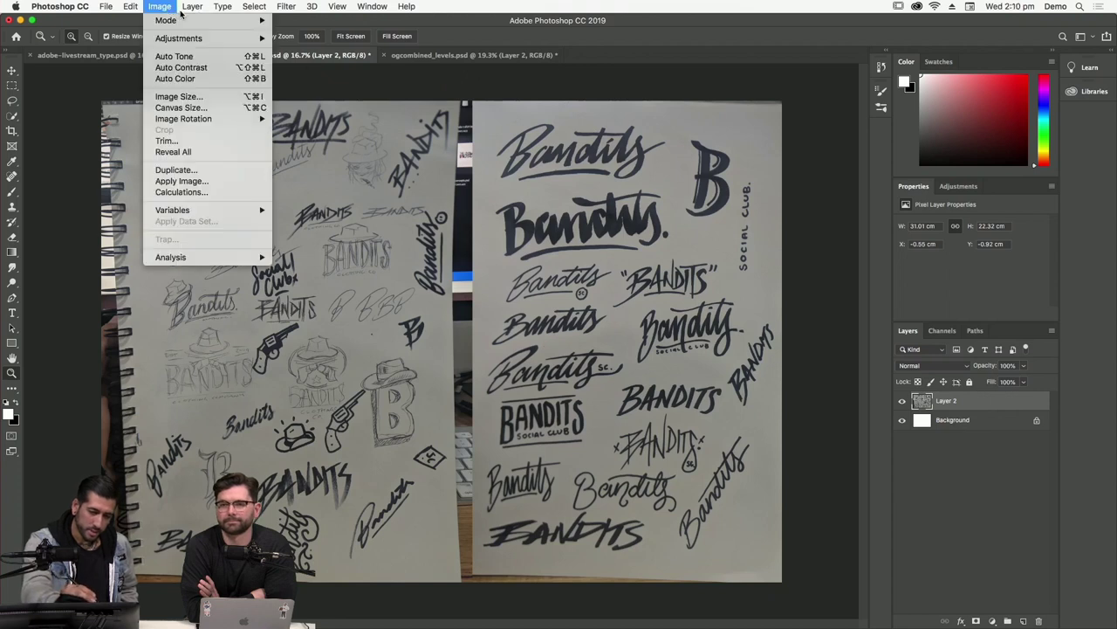
Open the Levels adjustment and cancel it without changes.
mouse_move(179, 39)
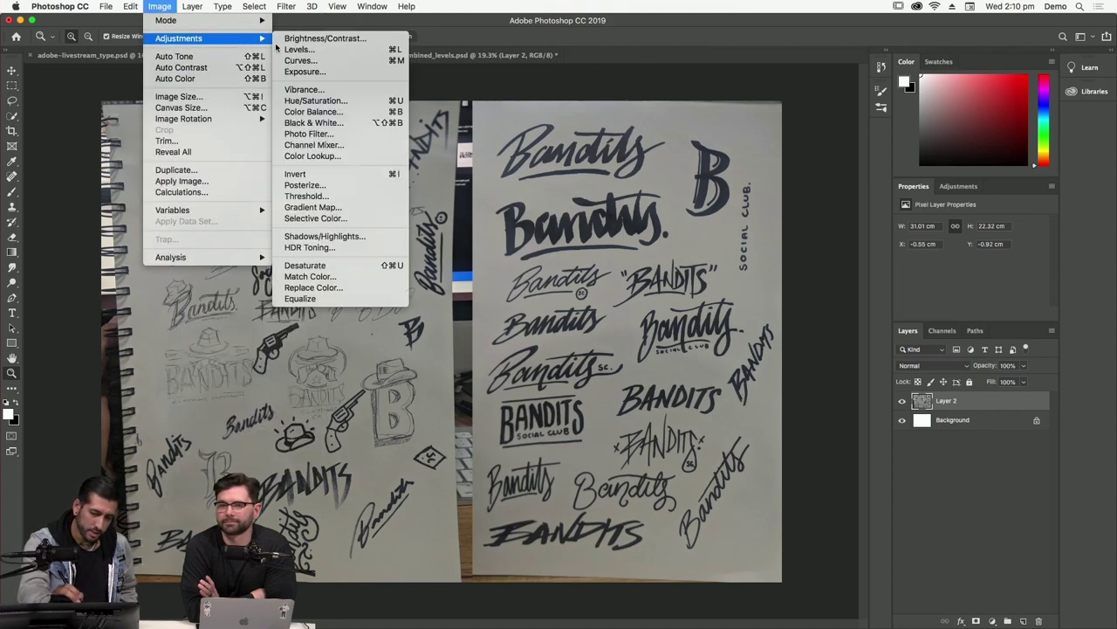
click(318, 50)
drag(604, 139, 613, 223)
click(658, 264)
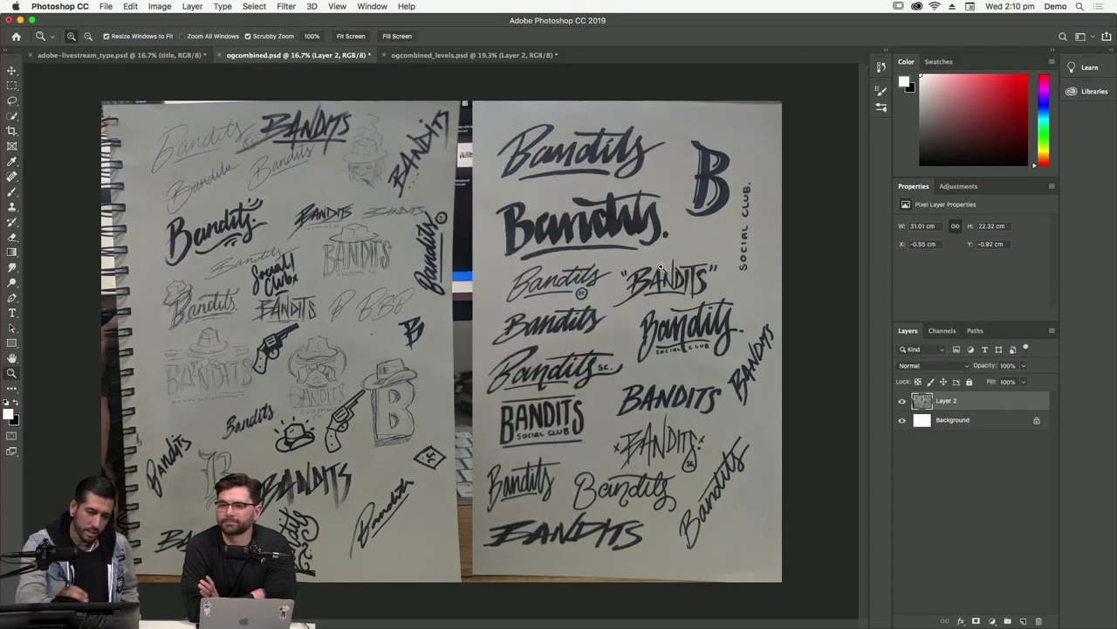
Convert the sheet to Grayscale, flattening layers and discarding colour information.
click(160, 7)
mouse_move(204, 37)
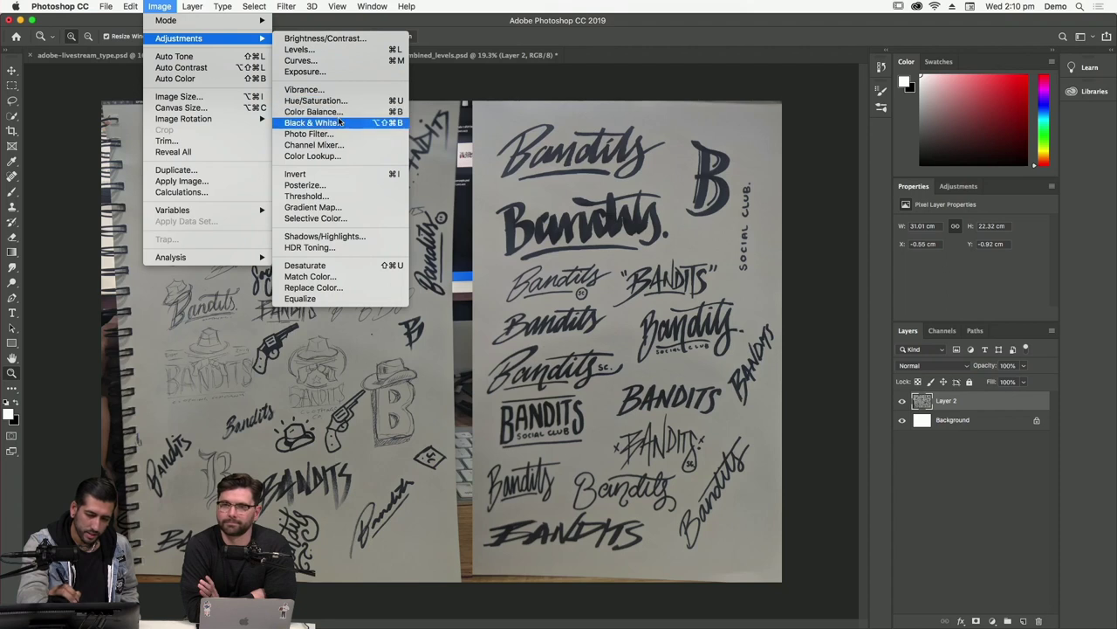
mouse_move(253, 21)
click(331, 36)
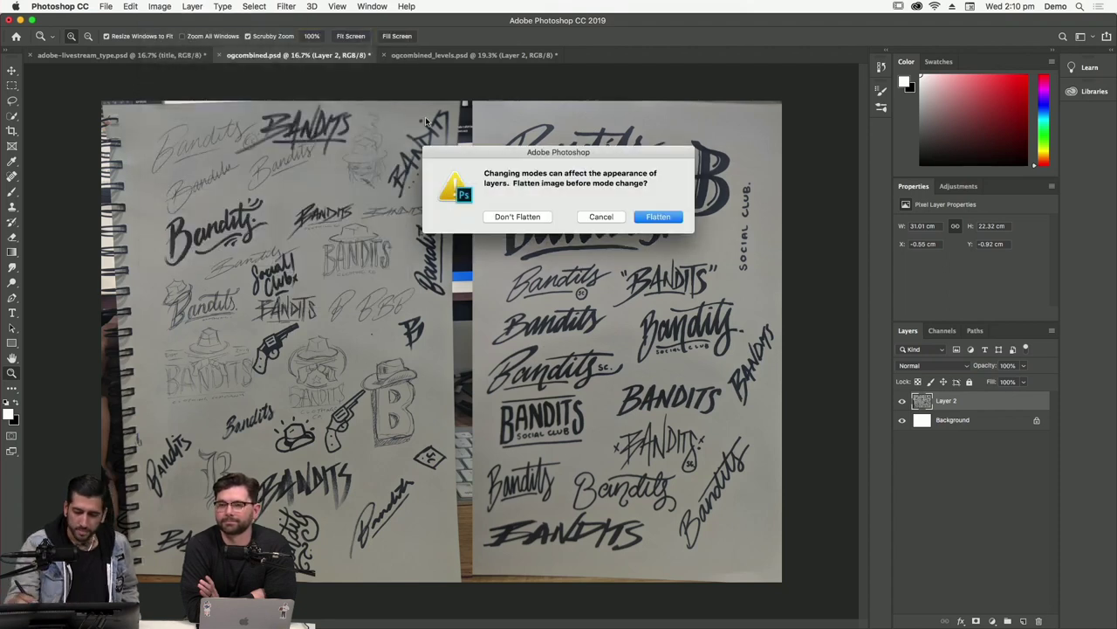
click(671, 217)
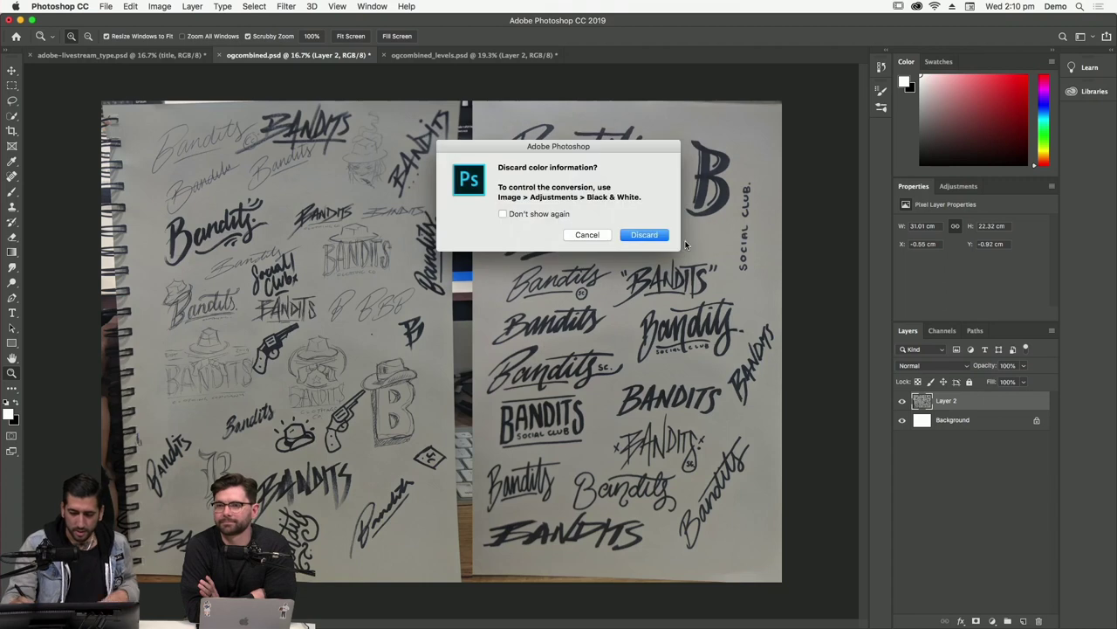
click(645, 235)
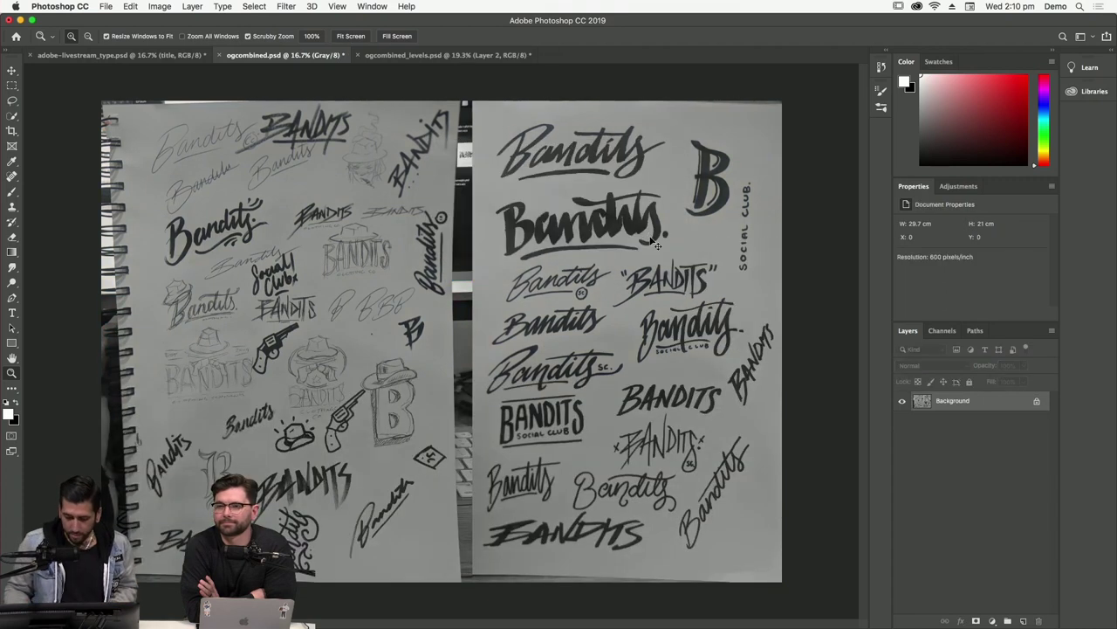
Zoom in on the grayscale sketch sheet and nudge the view up-left.
key(super+equal)
key(super+equal)
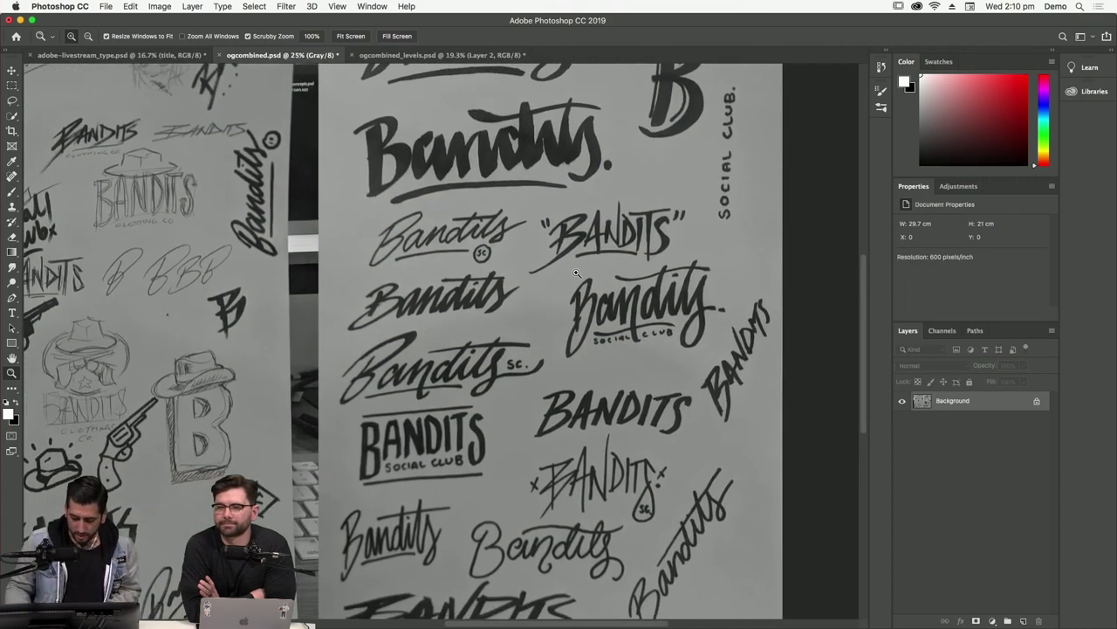
scroll(577, 271, right, 5)
drag(541, 326, 519, 308)
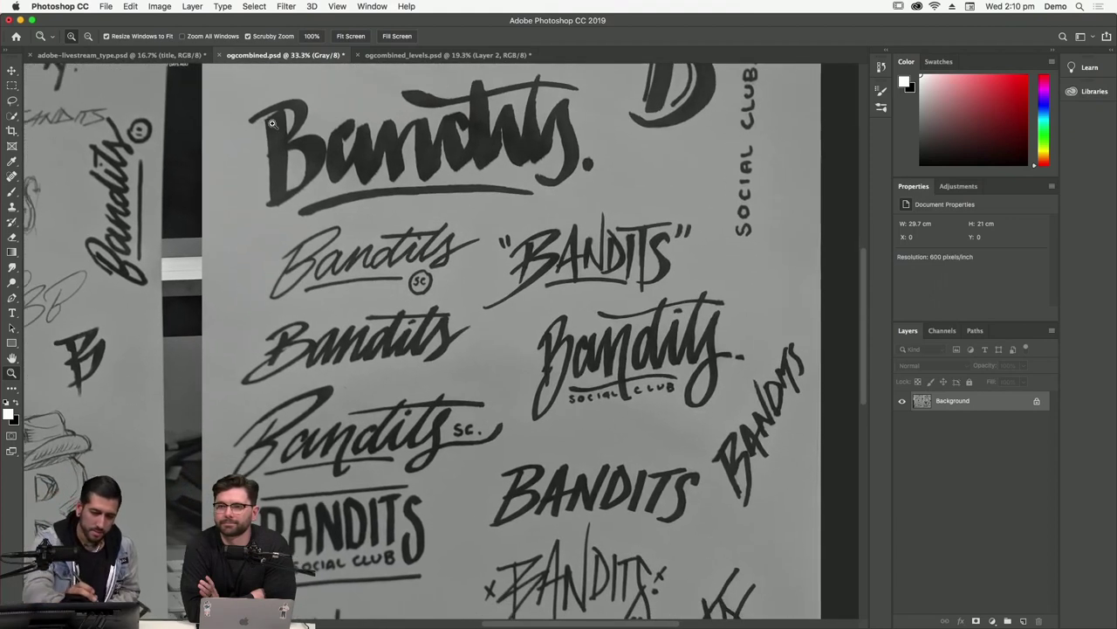
Apply Levels with black input 25, white point sampled from paper, white input 109.
click(161, 7)
mouse_move(236, 42)
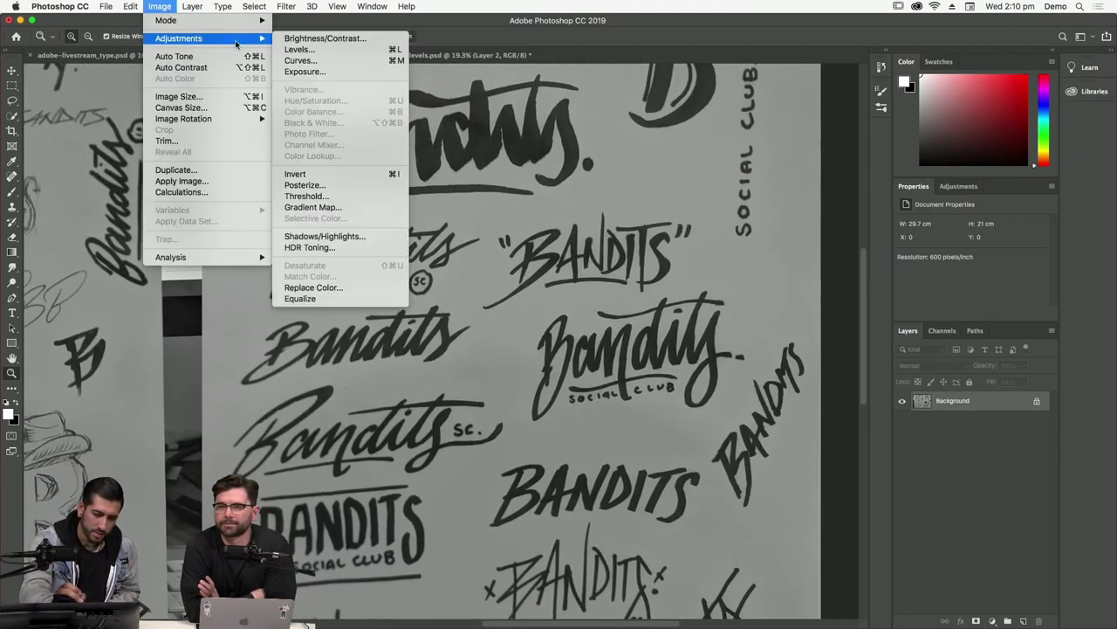
click(299, 50)
drag(612, 354, 585, 354)
drag(465, 354, 479, 356)
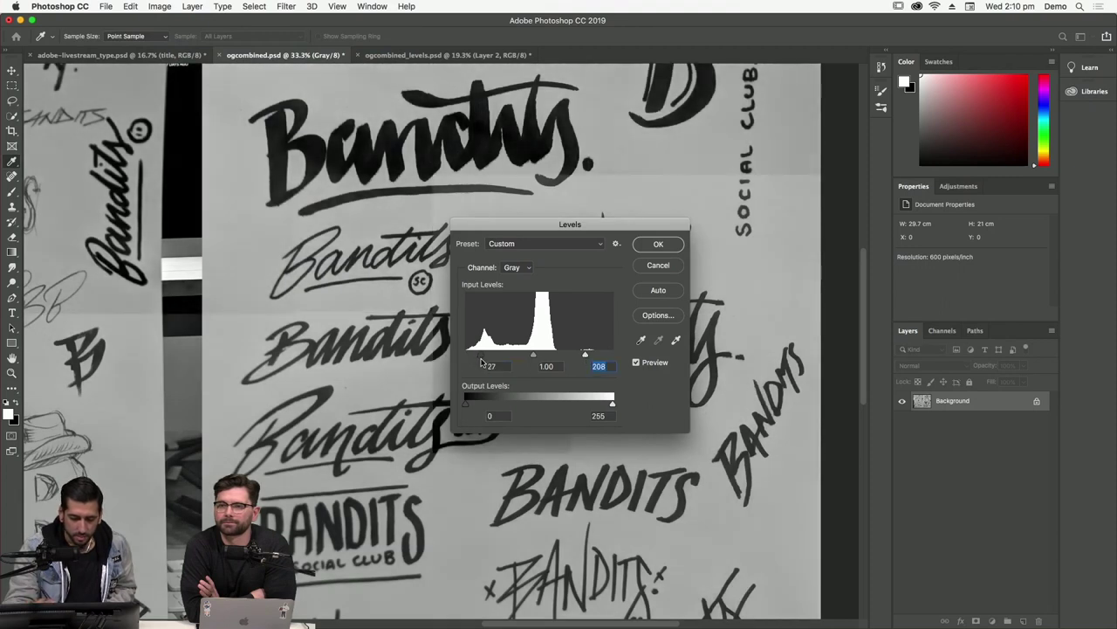
drag(585, 355, 562, 355)
click(676, 340)
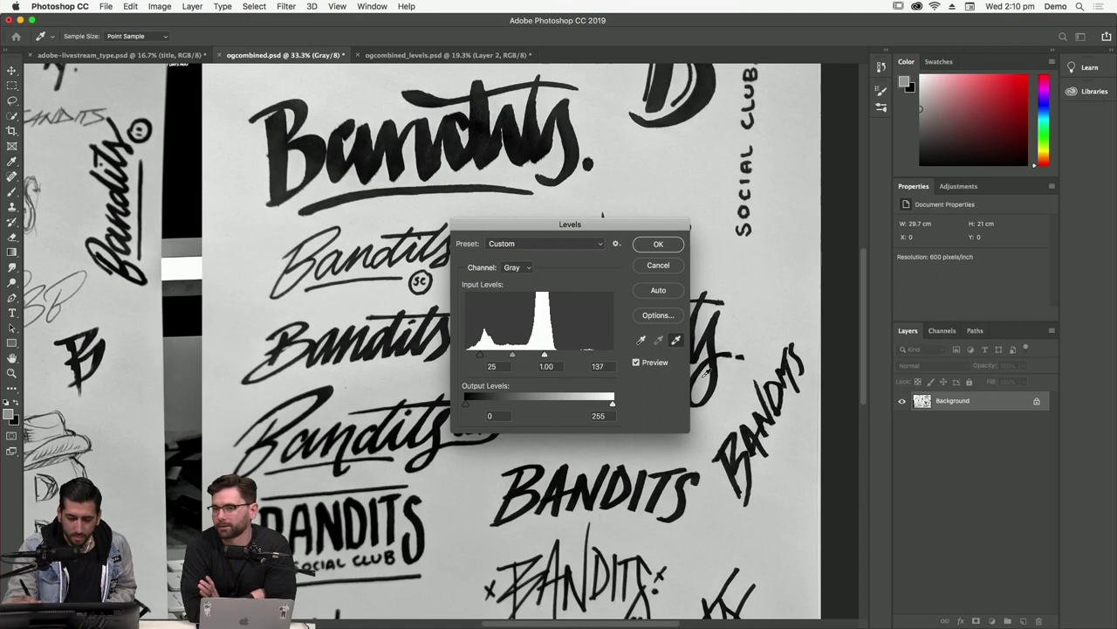
click(708, 373)
drag(632, 232, 690, 336)
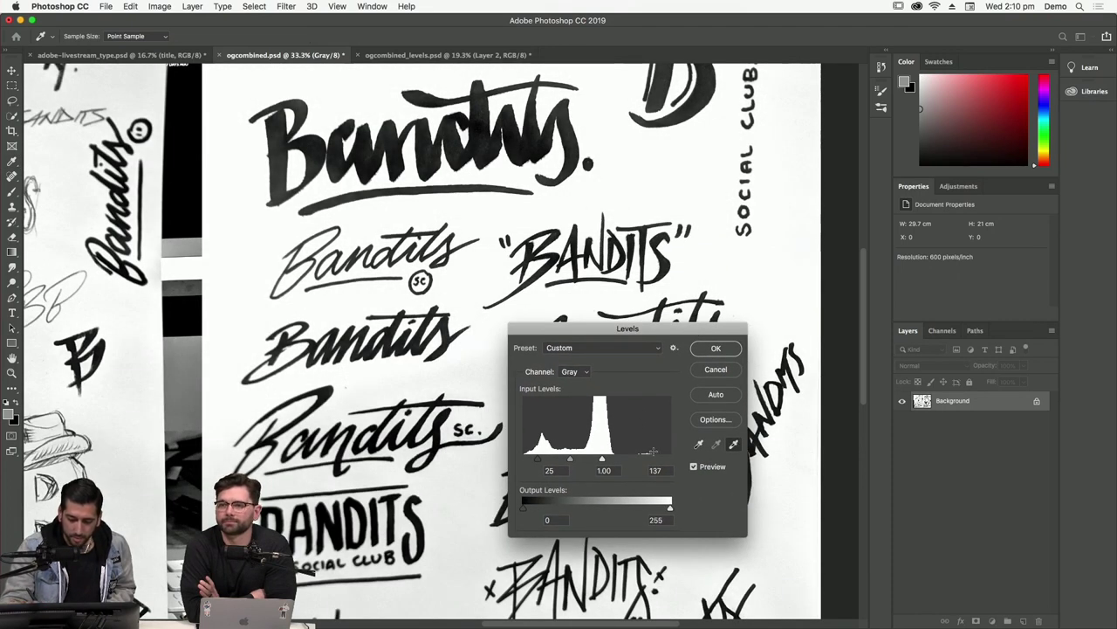
drag(602, 458, 586, 458)
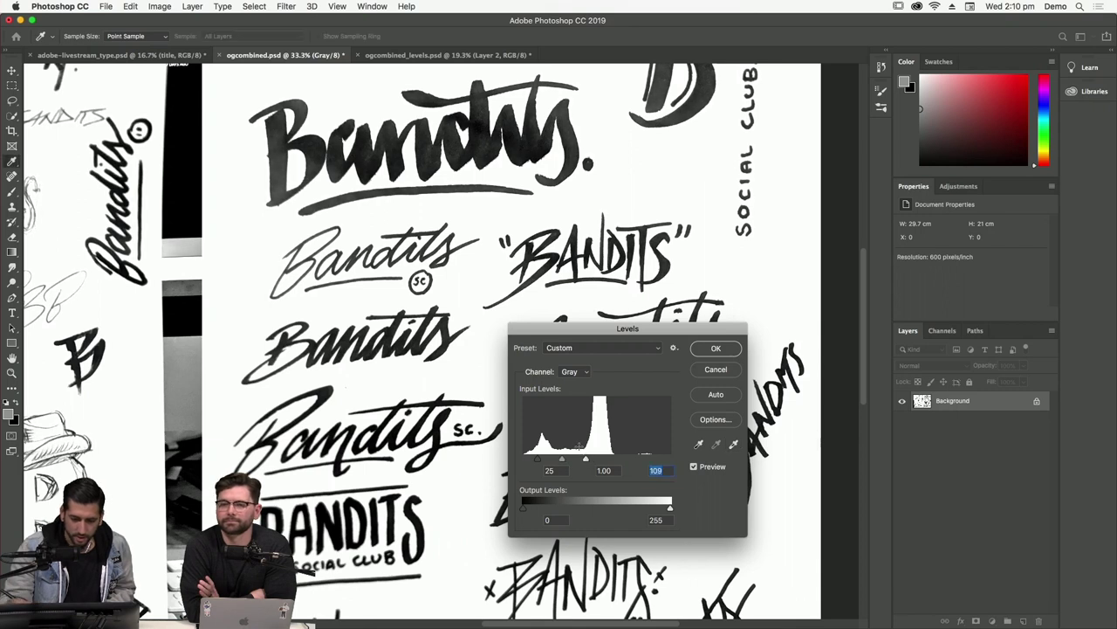
click(718, 349)
key(z)
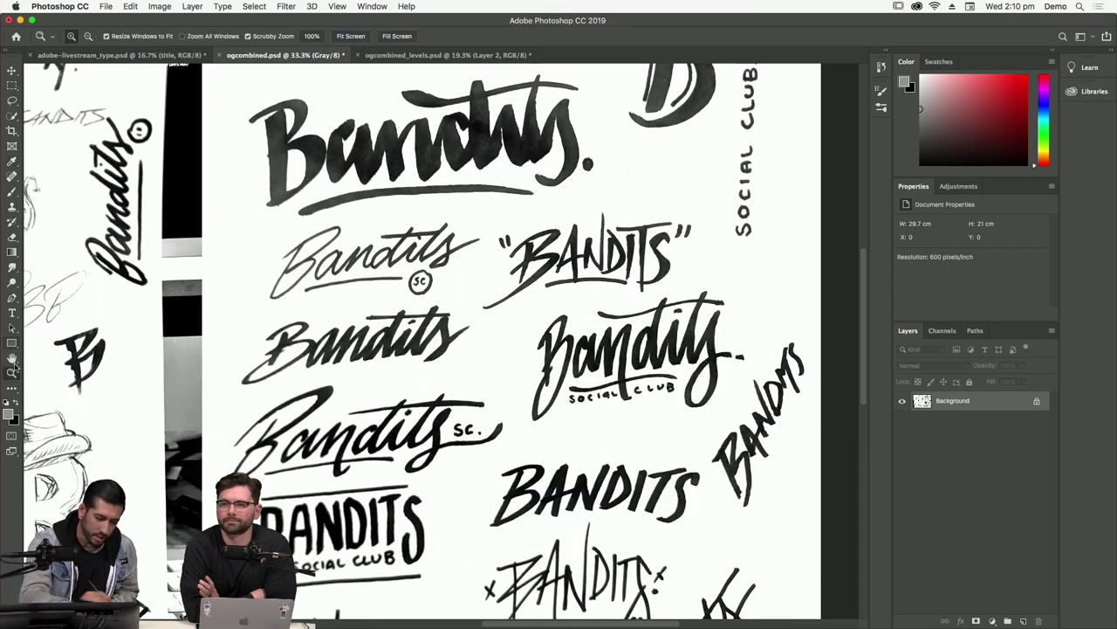
drag(522, 127, 666, 394)
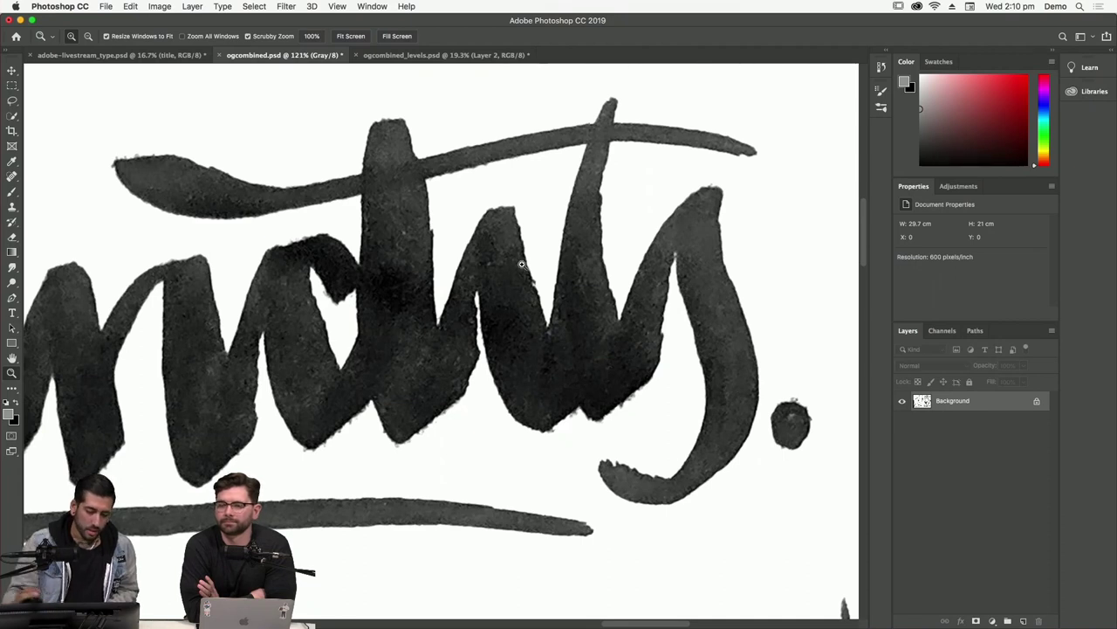
Zoom out to 33.3% and switch to the ogcombined_levels.psd document.
key(super+minus)
key(super+minus)
key(super+minus)
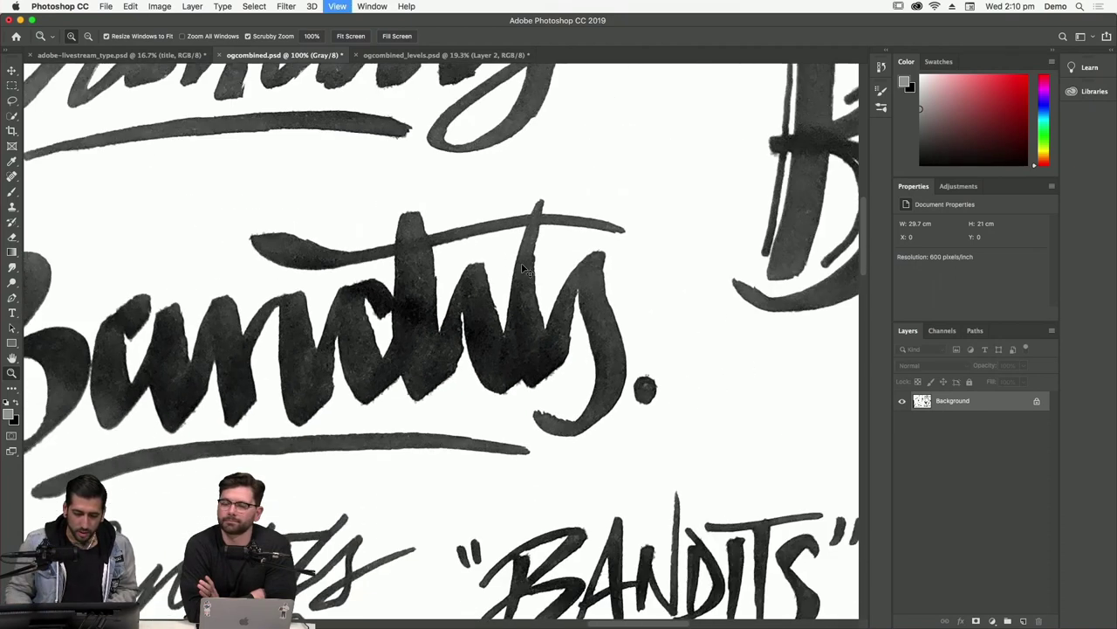
key(super+minus)
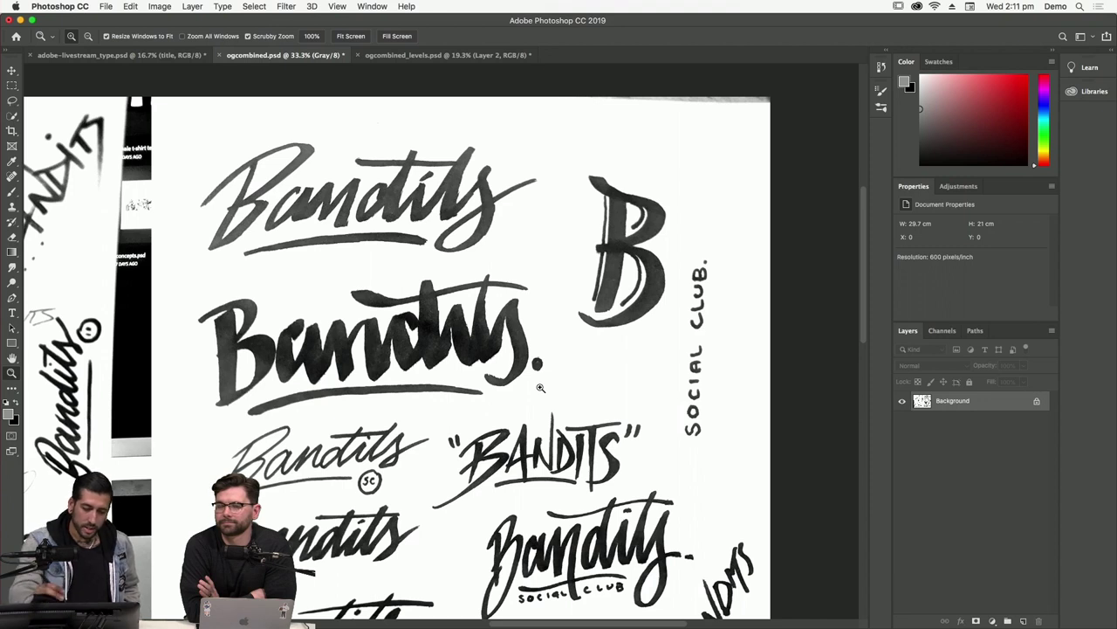
click(428, 55)
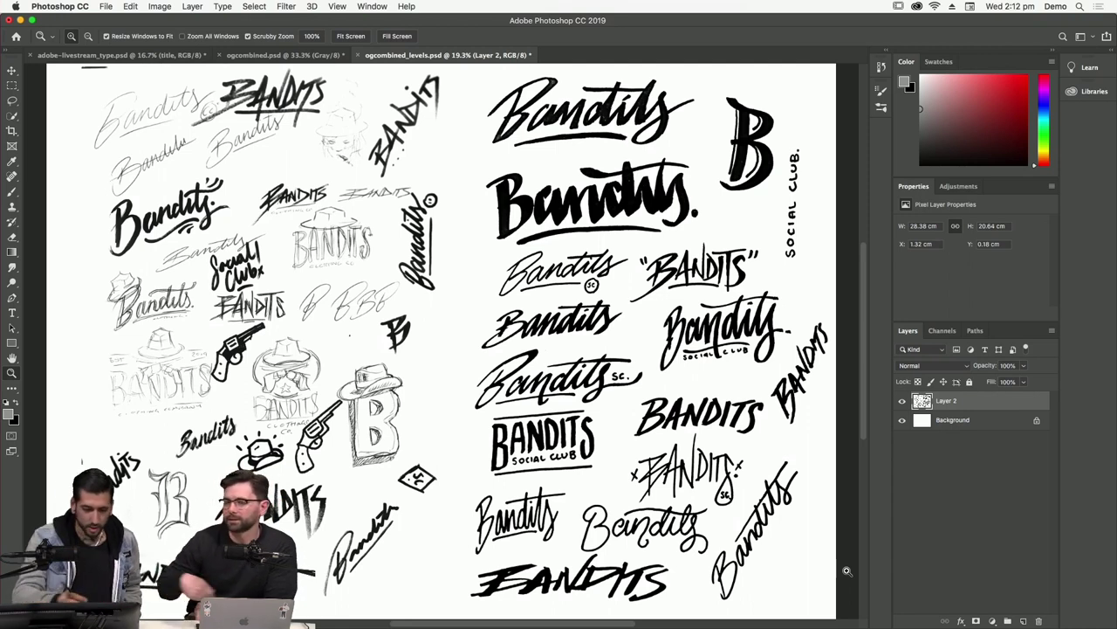
click(13, 102)
Copy the lassoed Bandits word onto a new Layer 3 and start a new document.
mouse_move(620, 302)
mouse_down()
mouse_move(516, 304)
mouse_move(460, 347)
mouse_move(614, 349)
mouse_move(638, 319)
mouse_move(622, 295)
mouse_up()
key(super+j)
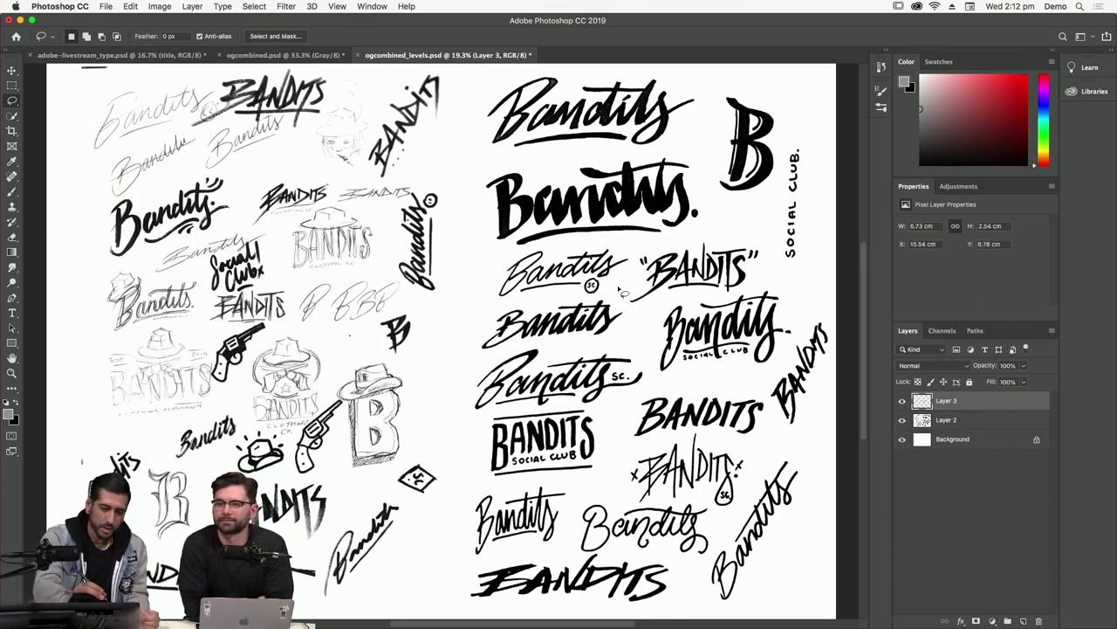
click(131, 6)
click(113, 32)
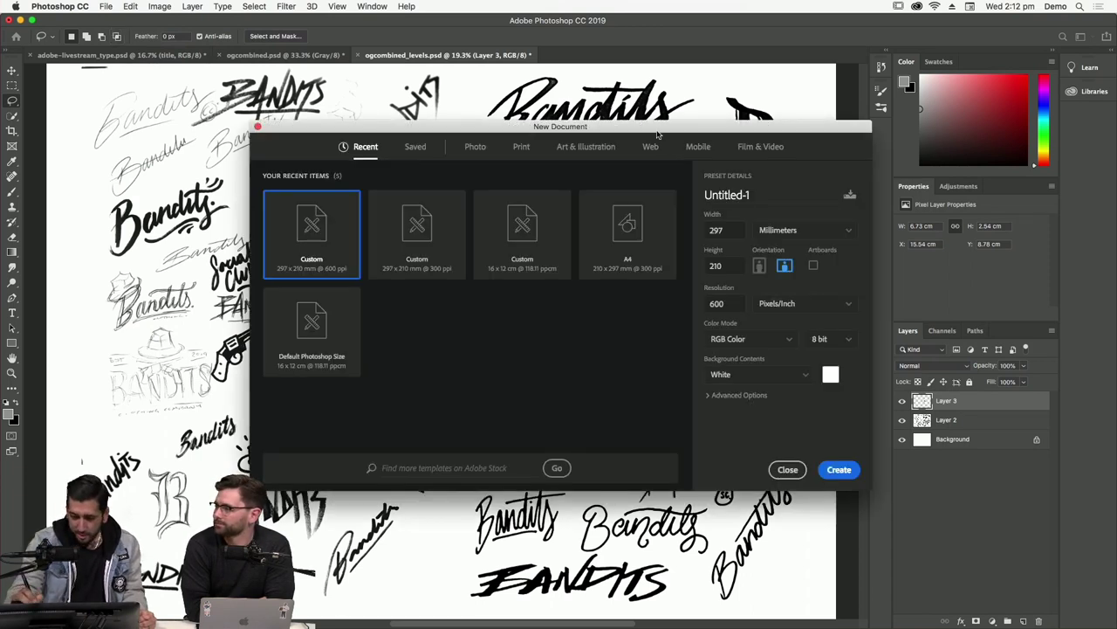
Create a new blank document from the A4 preset.
drag(660, 133, 601, 185)
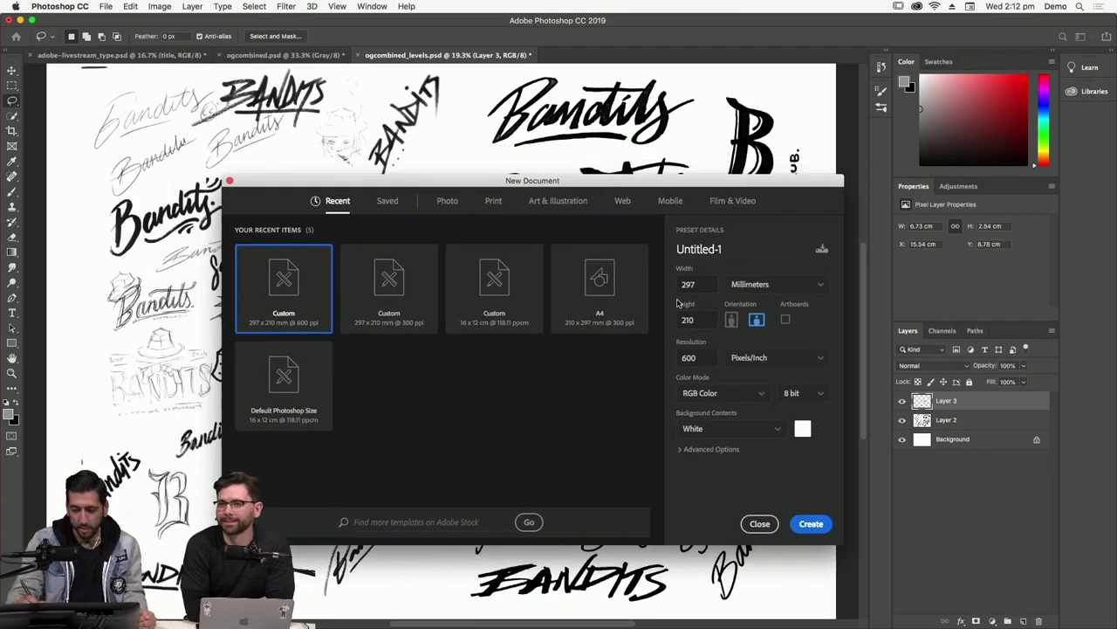
click(619, 304)
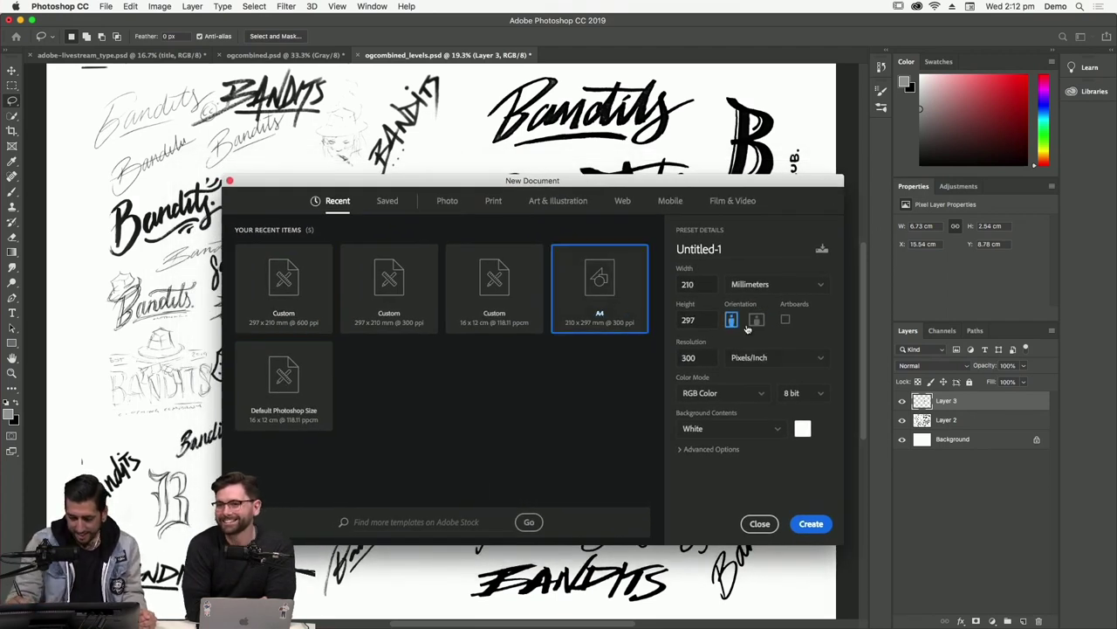
click(811, 524)
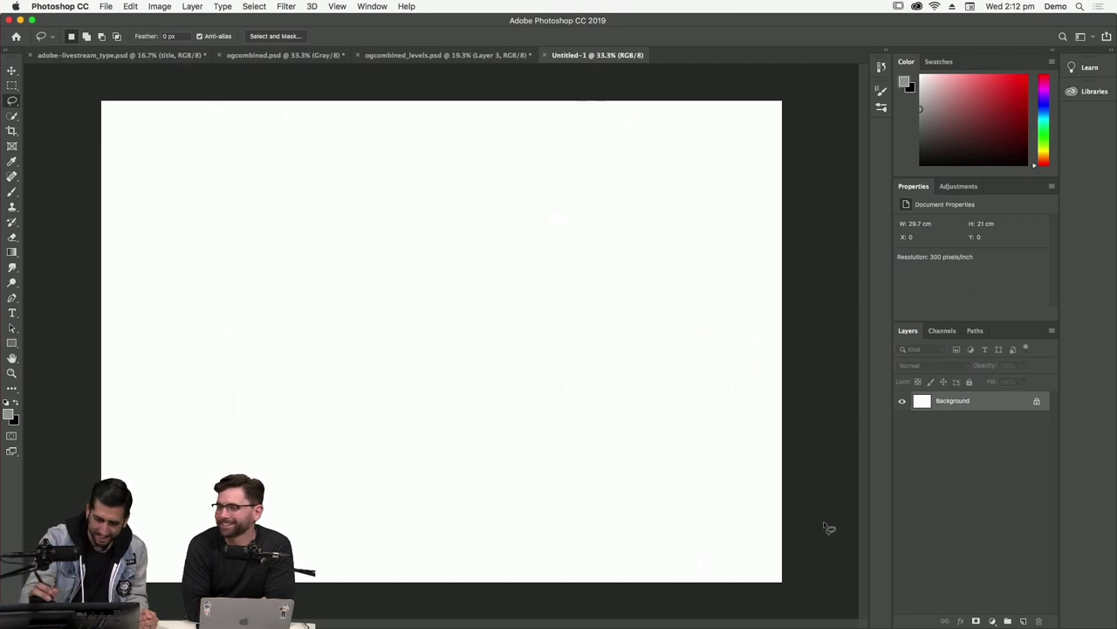
Set the image resolution to 600 pixels/inch in Image Size.
click(160, 6)
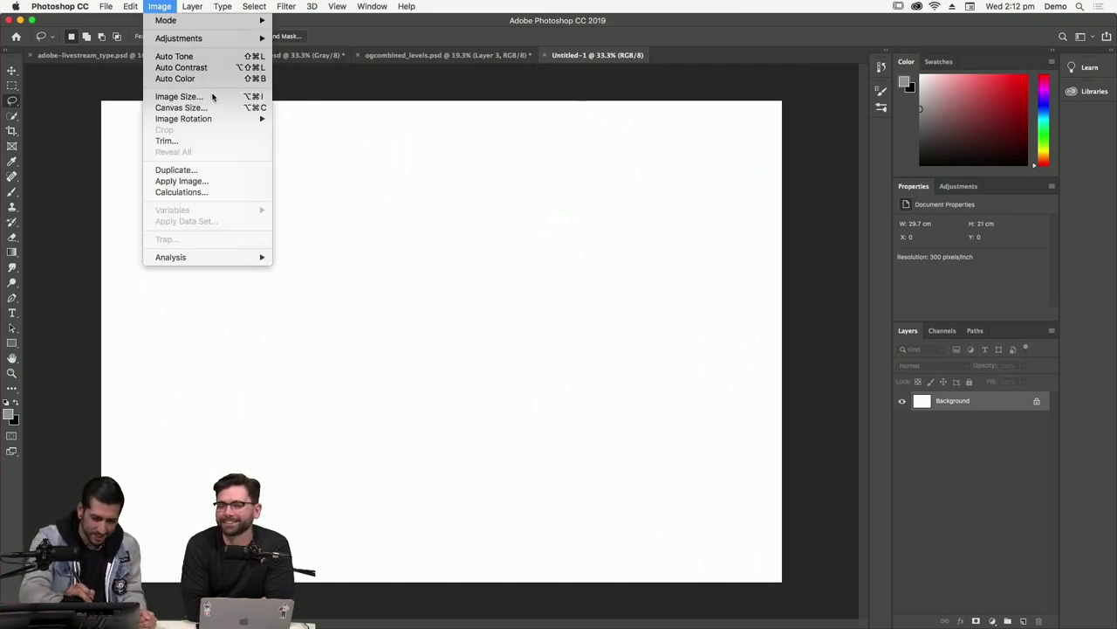
click(218, 96)
key(Tab)
key(Tab)
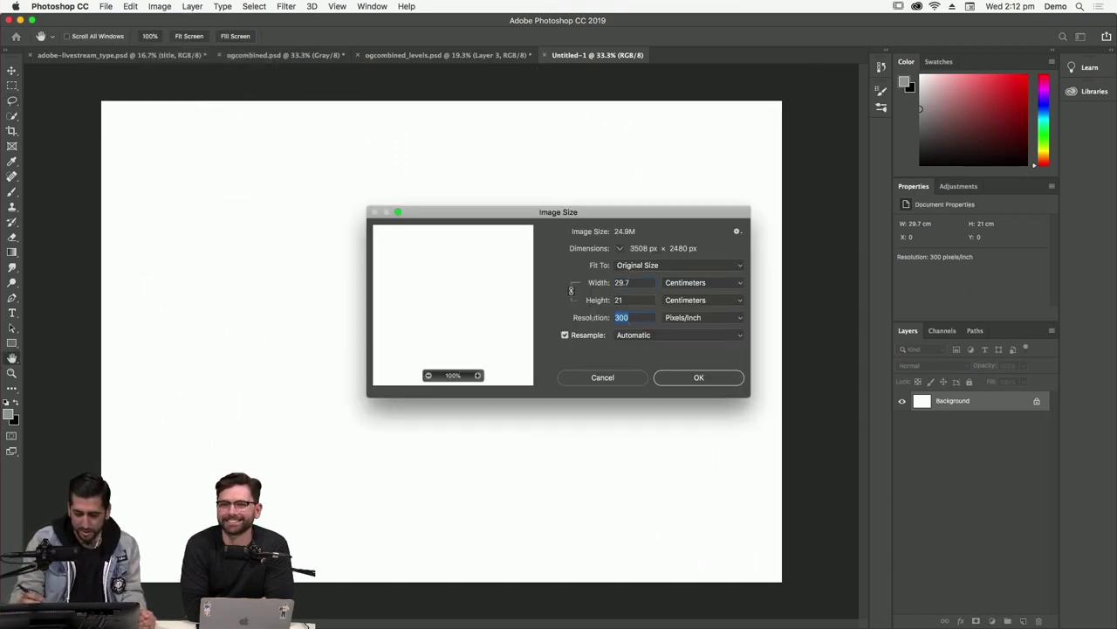
text(600)
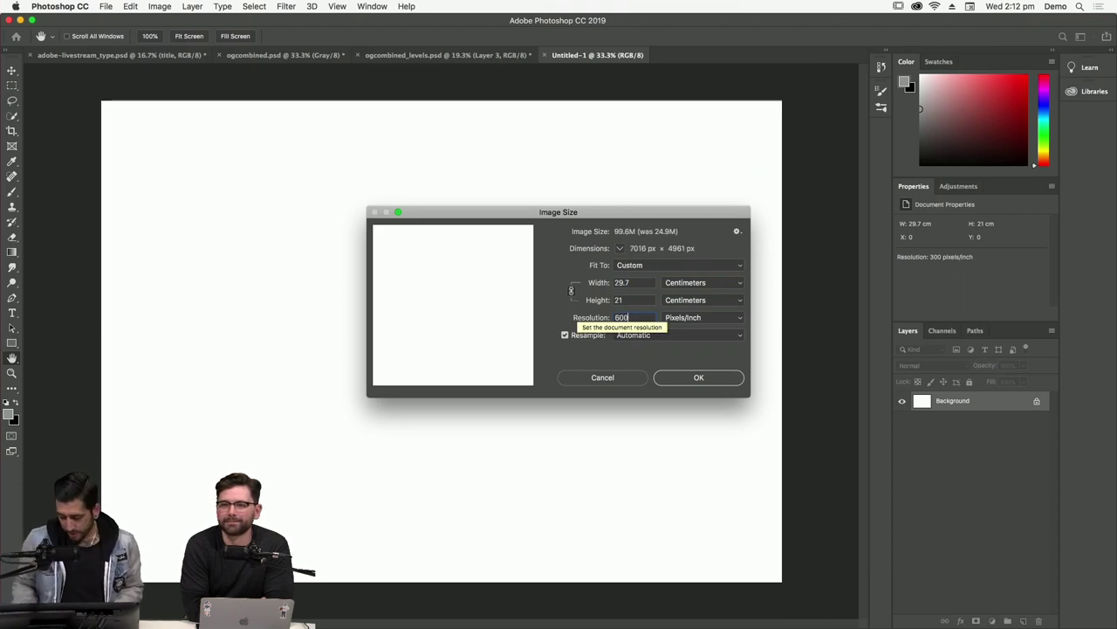
click(703, 380)
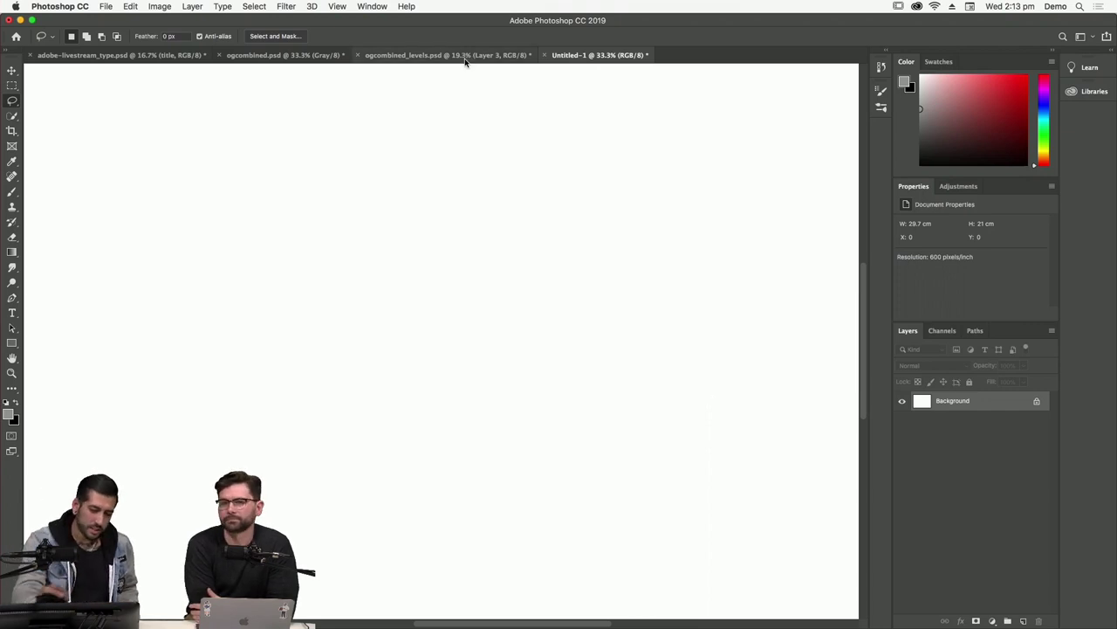
Drag the Bandits lettering from ogcombined_levels.psd into Untitled-1.
click(298, 56)
click(440, 56)
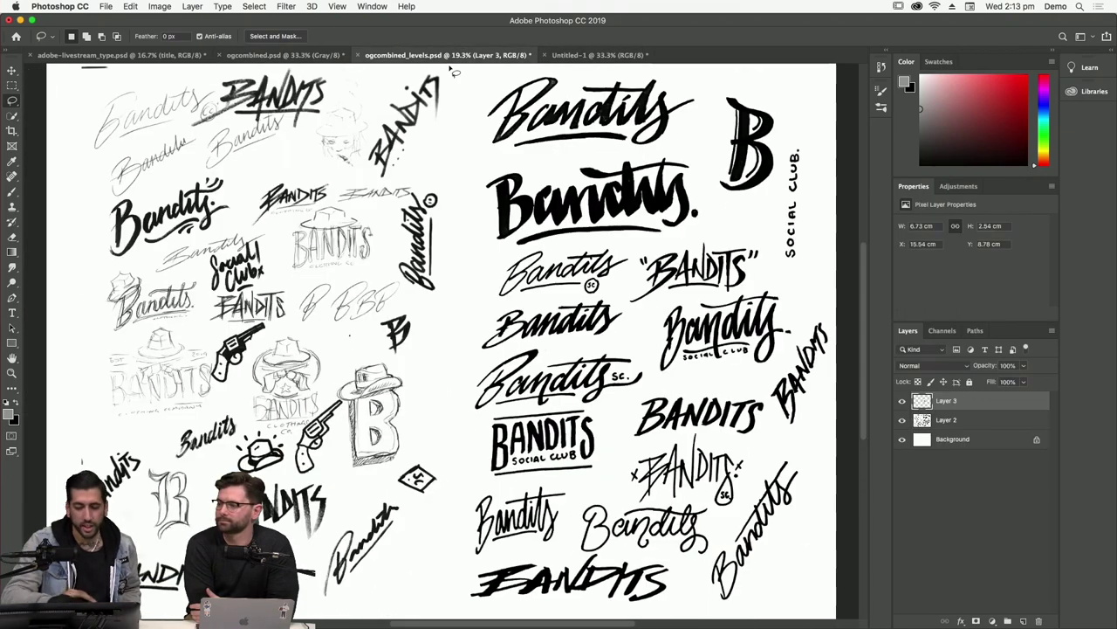
click(19, 76)
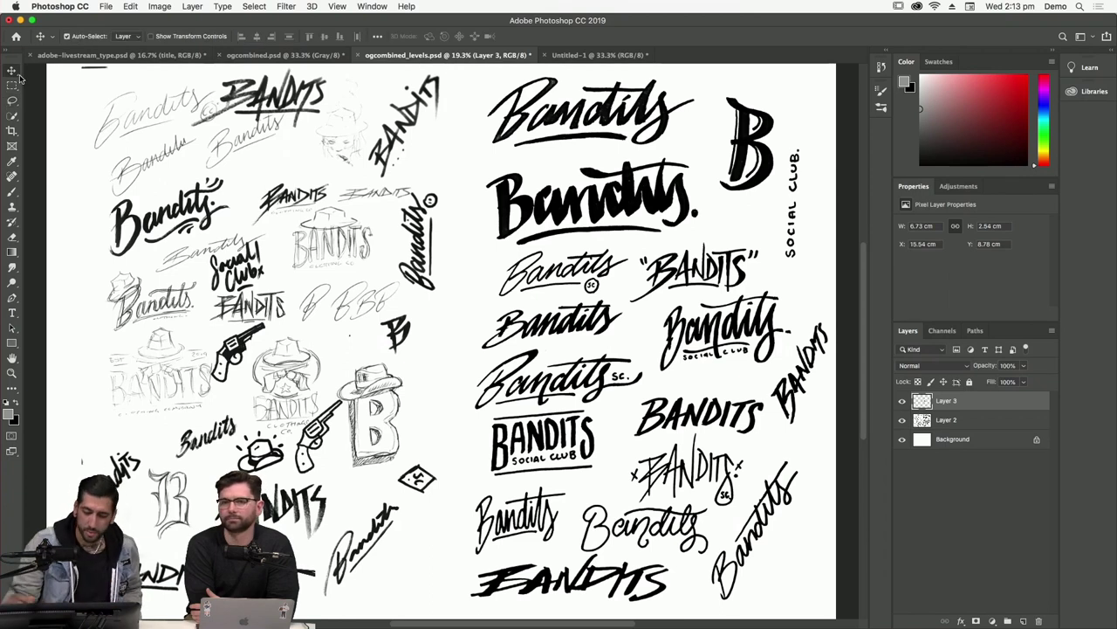
drag(614, 326, 556, 288)
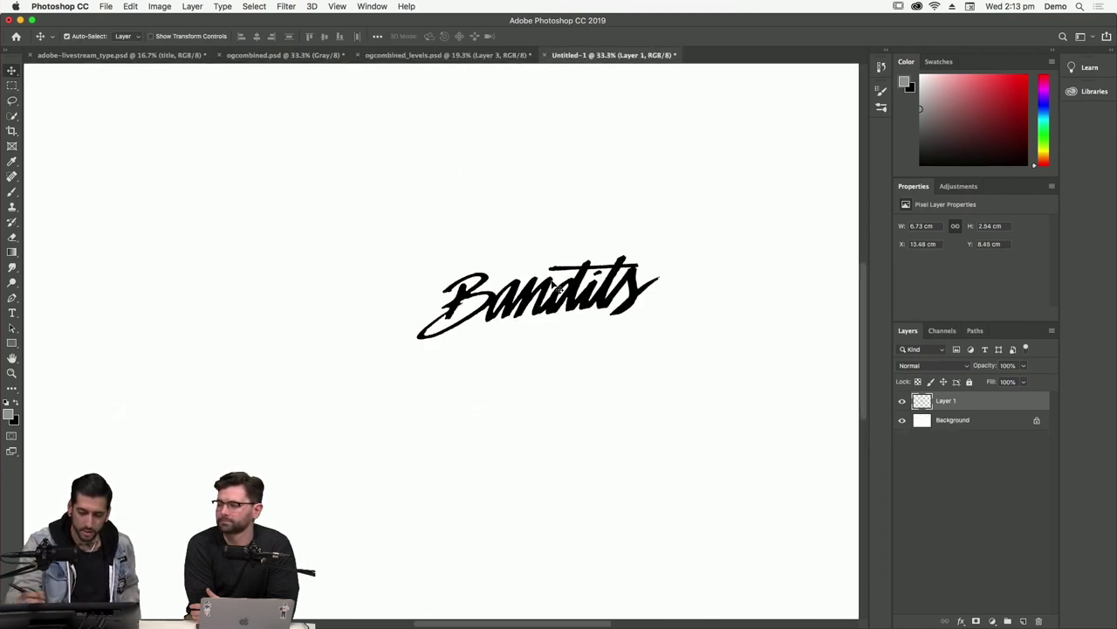
Rotate, enlarge and position the Bandits lettering to span the canvas.
key(super+minus)
key(super+minus)
key(super+minus)
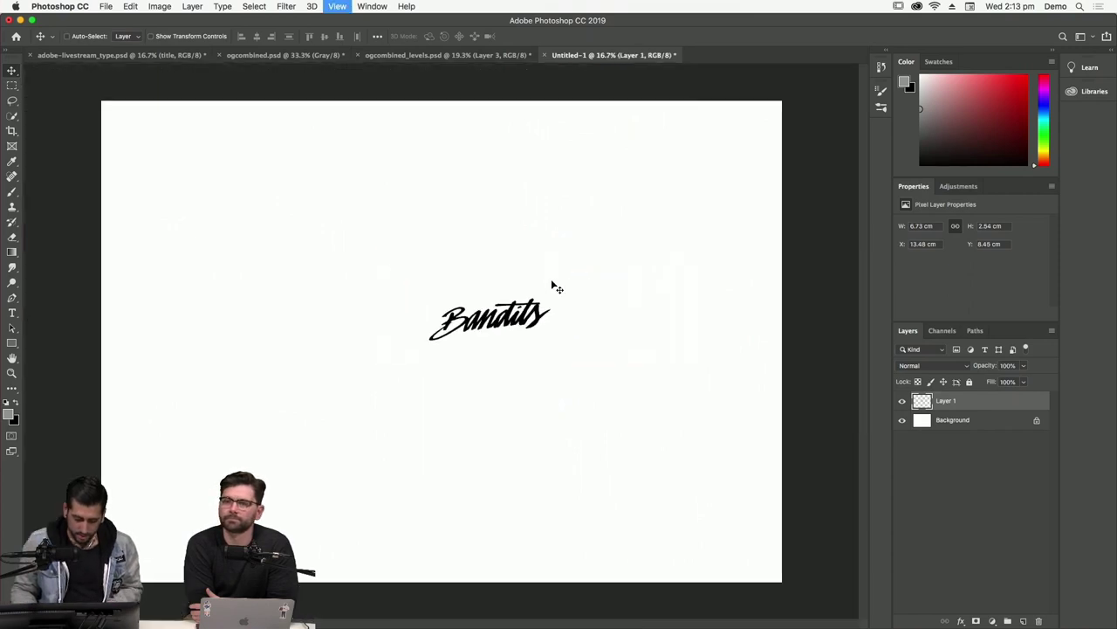
key(super+t)
drag(545, 295, 746, 142)
drag(696, 275, 513, 338)
drag(599, 300, 706, 259)
key(Return)
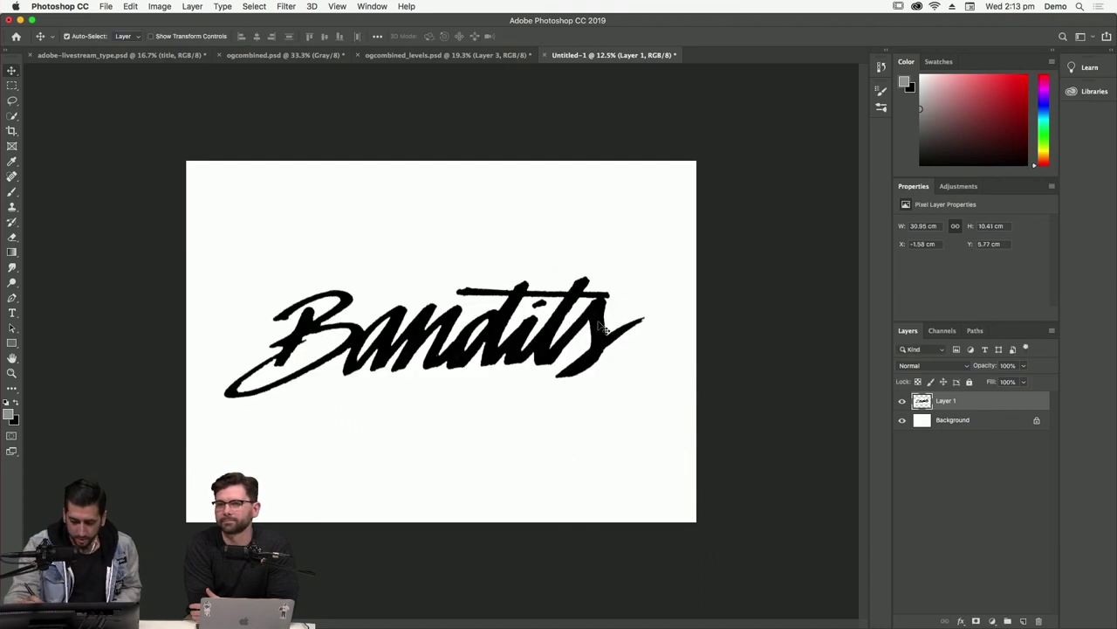
drag(604, 327, 620, 319)
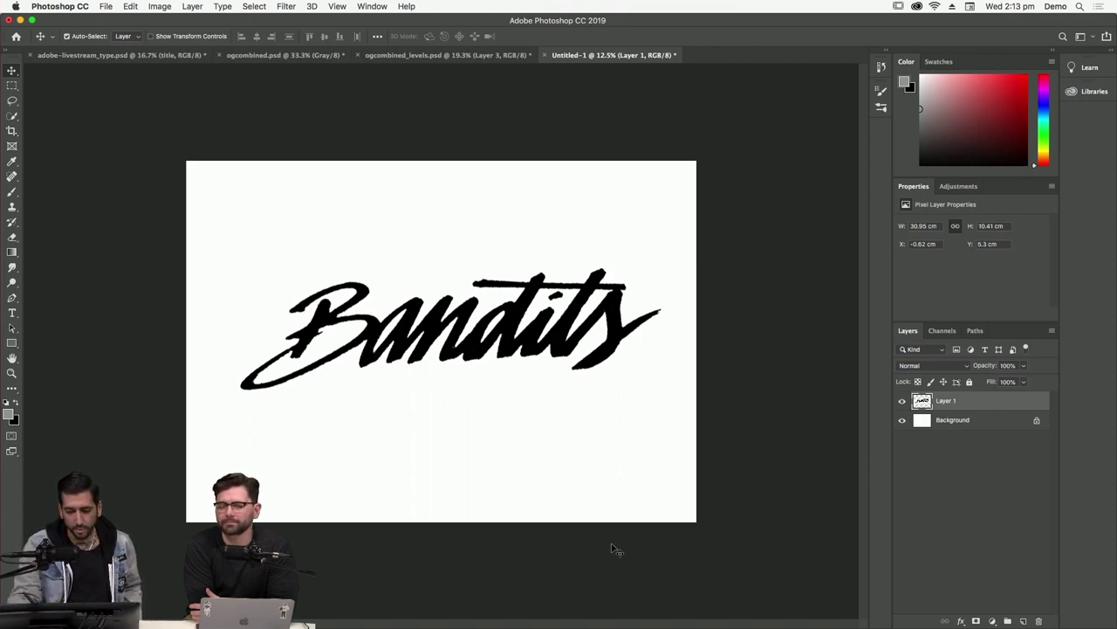
Duplicate Layer 1, hide the original, and lower the copy's opacity.
drag(1022, 407, 1023, 621)
click(902, 420)
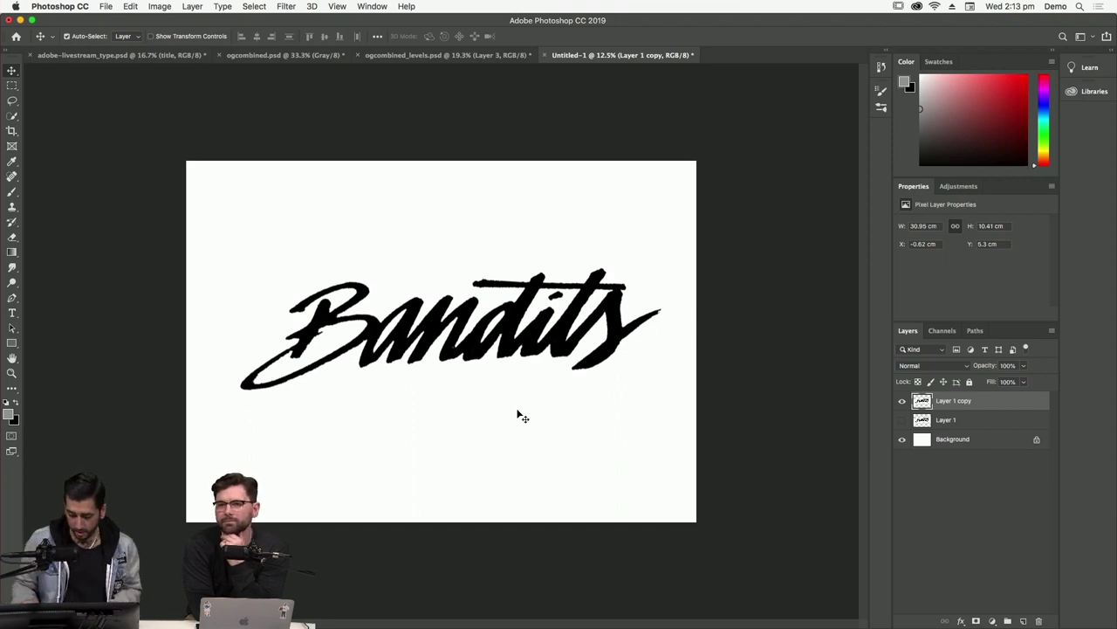
key(super+equal)
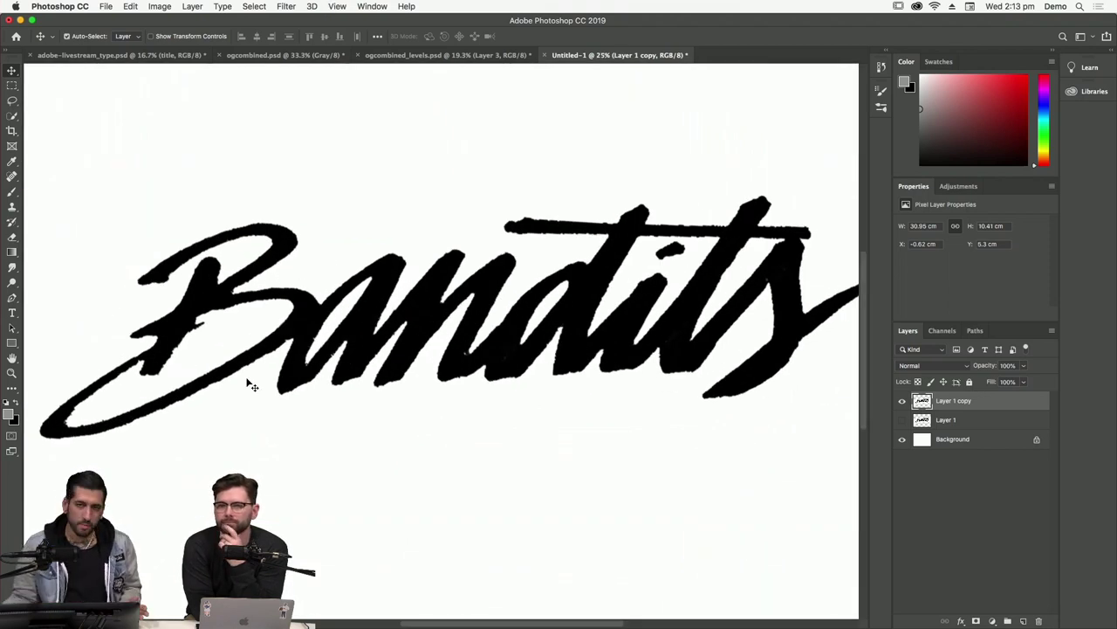
key(super+minus)
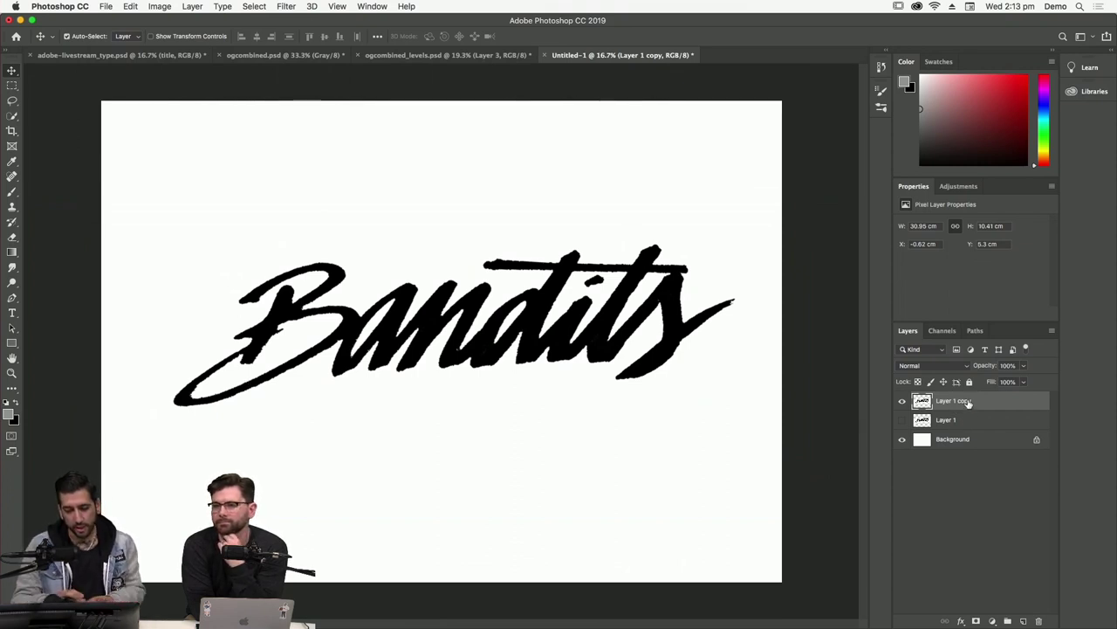
click(1023, 365)
drag(1026, 384, 981, 382)
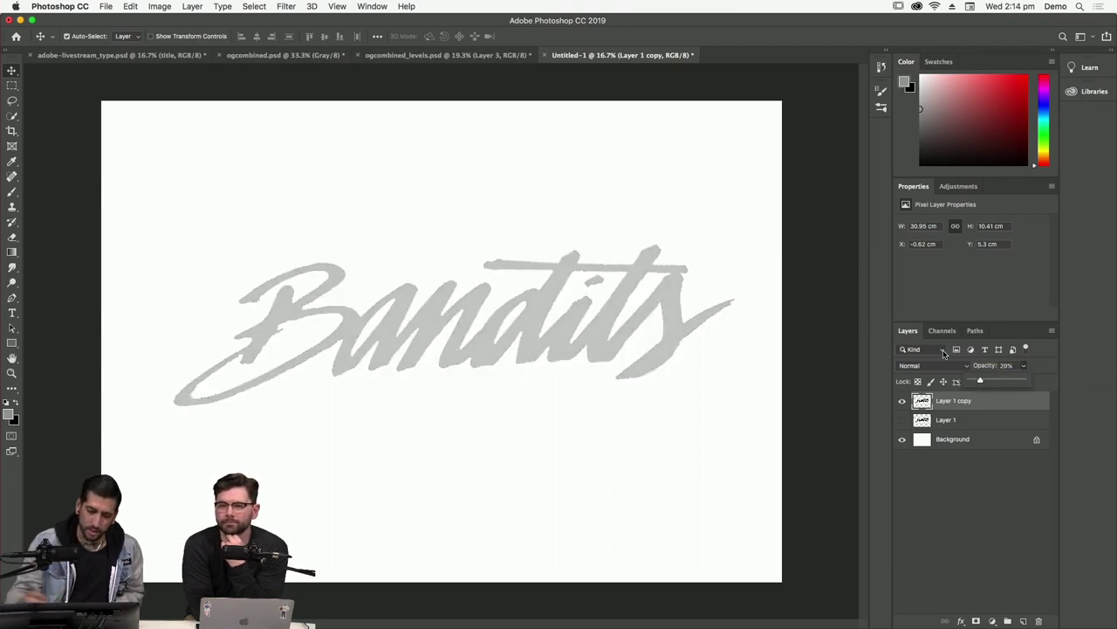
Select the Brush tool with the Hard Round Pressure Size preset at 31 px.
click(11, 192)
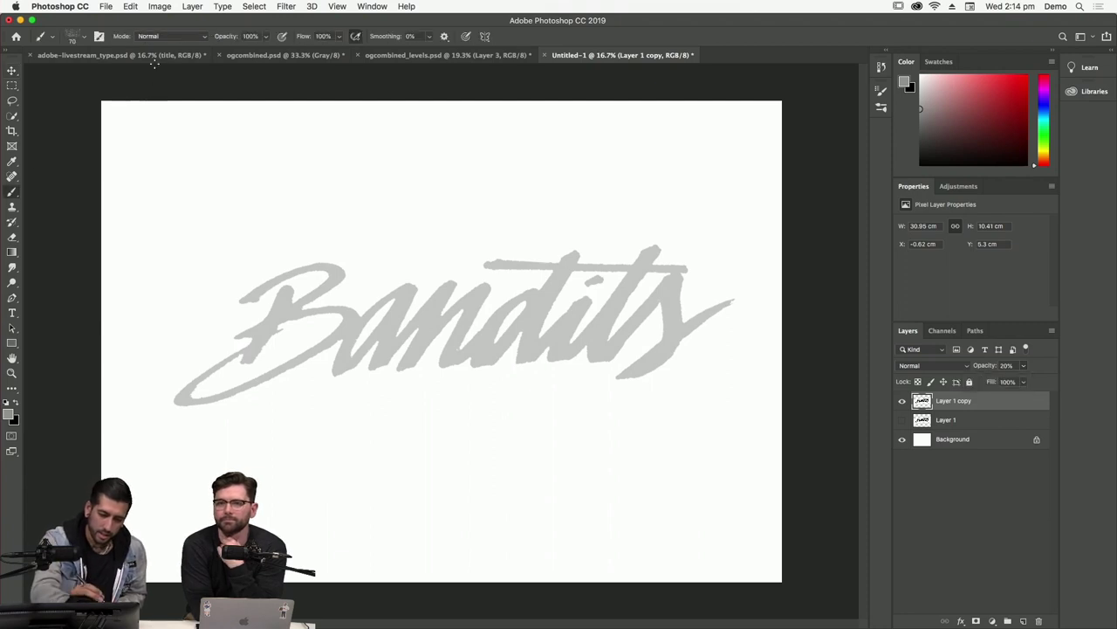
click(76, 36)
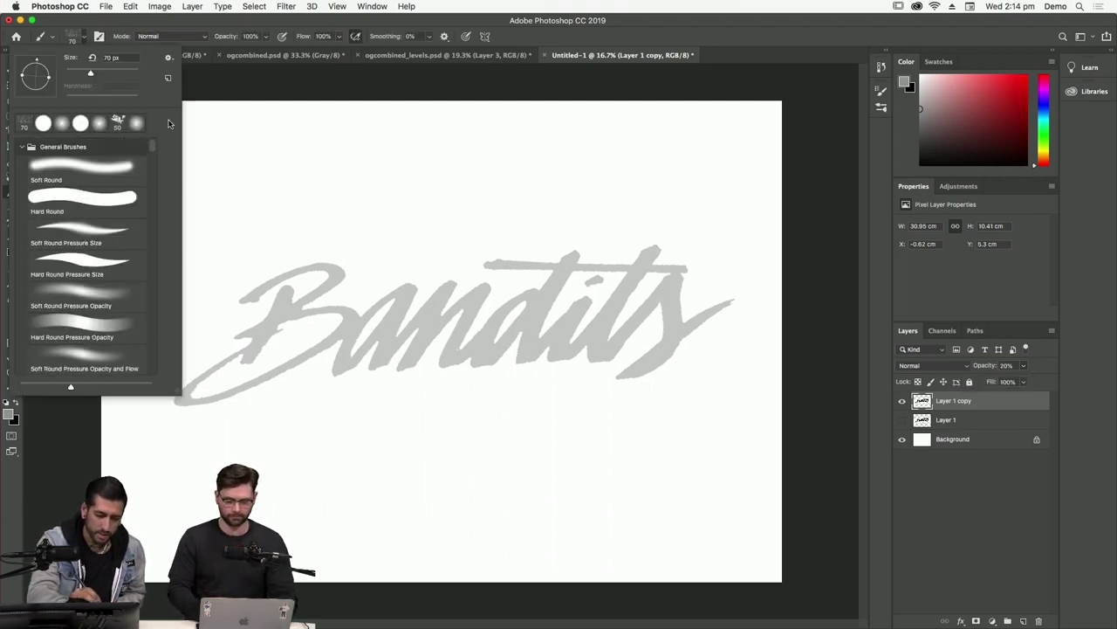
click(120, 262)
drag(79, 76, 76, 74)
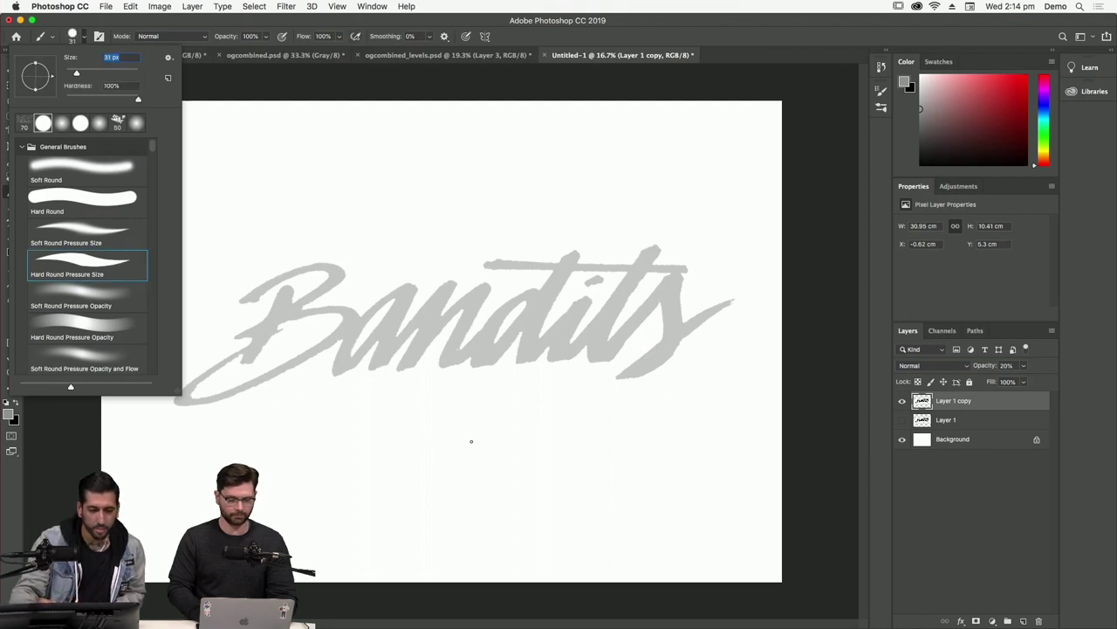
click(429, 42)
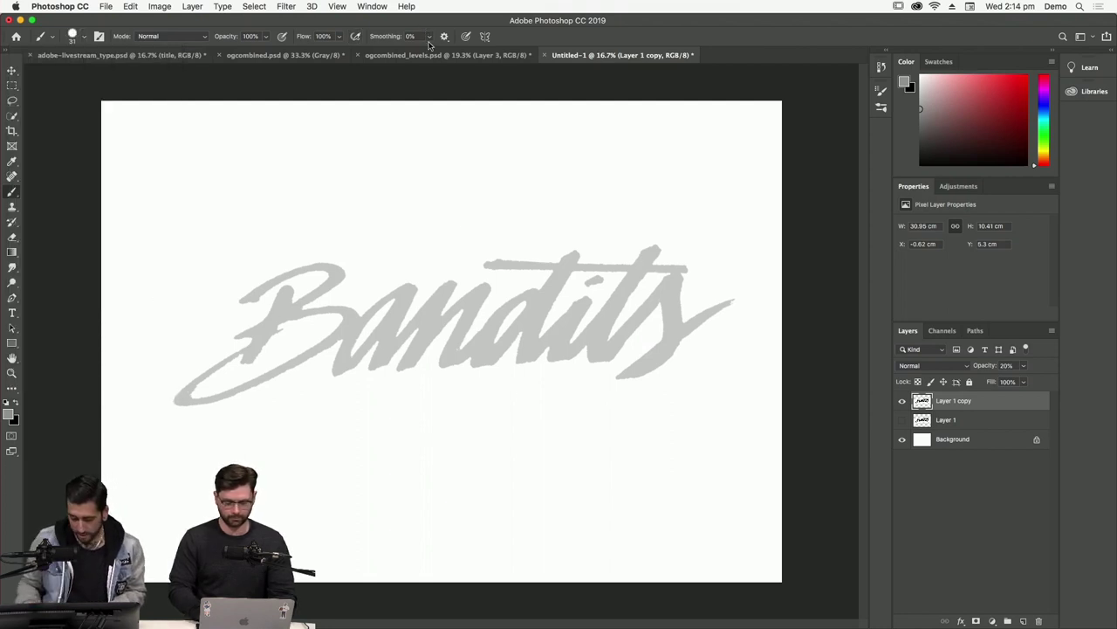
Try then discard guide lines across the lettering, and add an empty Layer 2.
key(super+plus)
drag(481, 369, 598, 373)
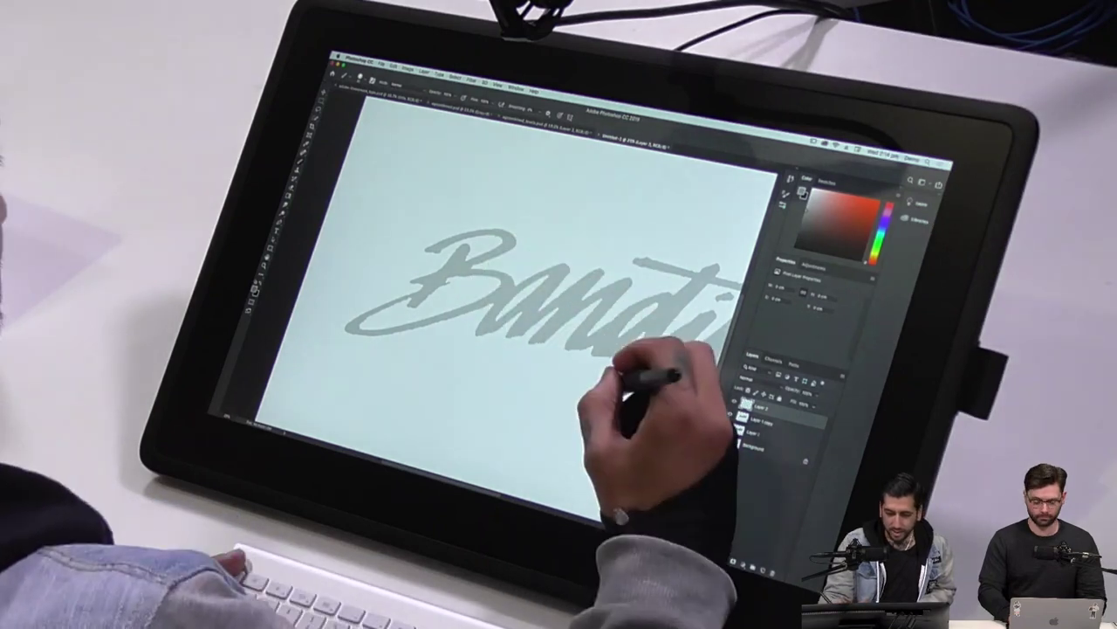
key(super+minus)
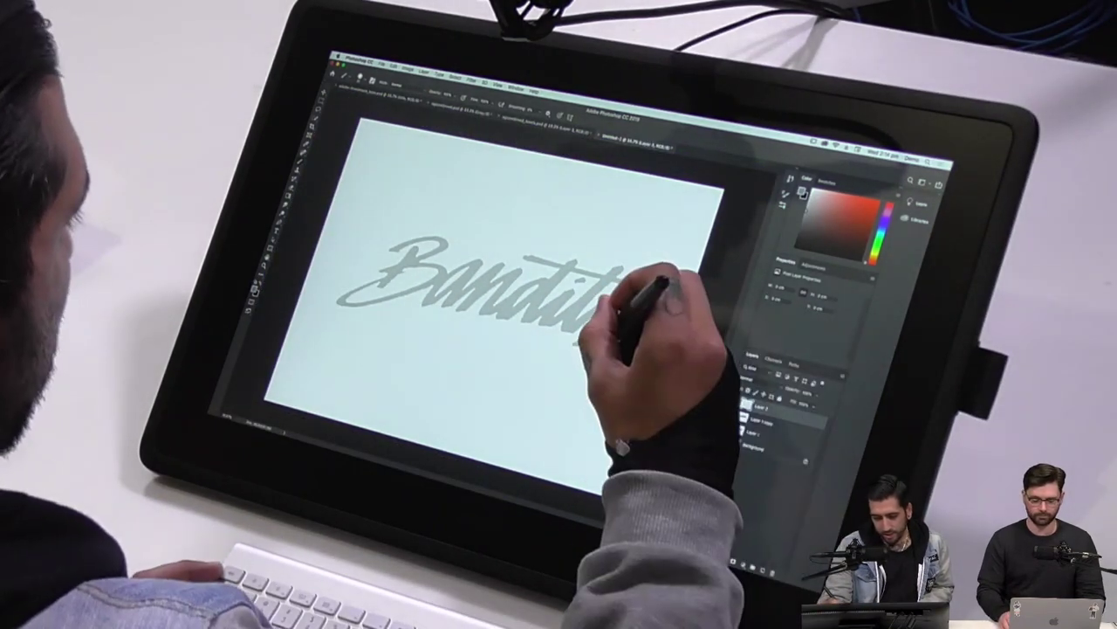
drag(349, 278, 615, 334)
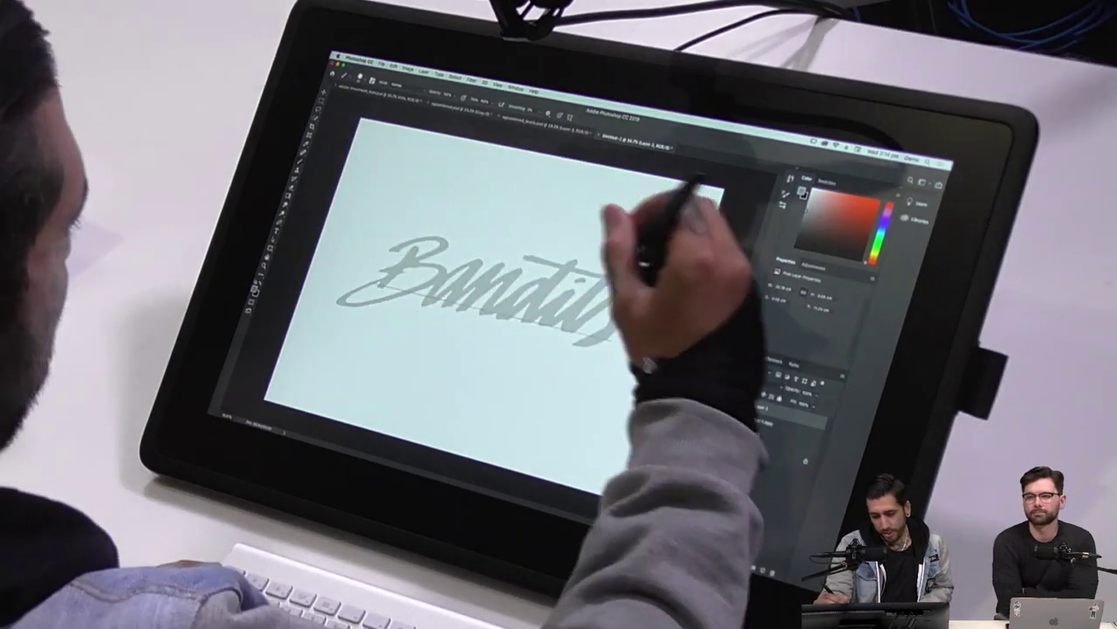
drag(628, 277, 379, 220)
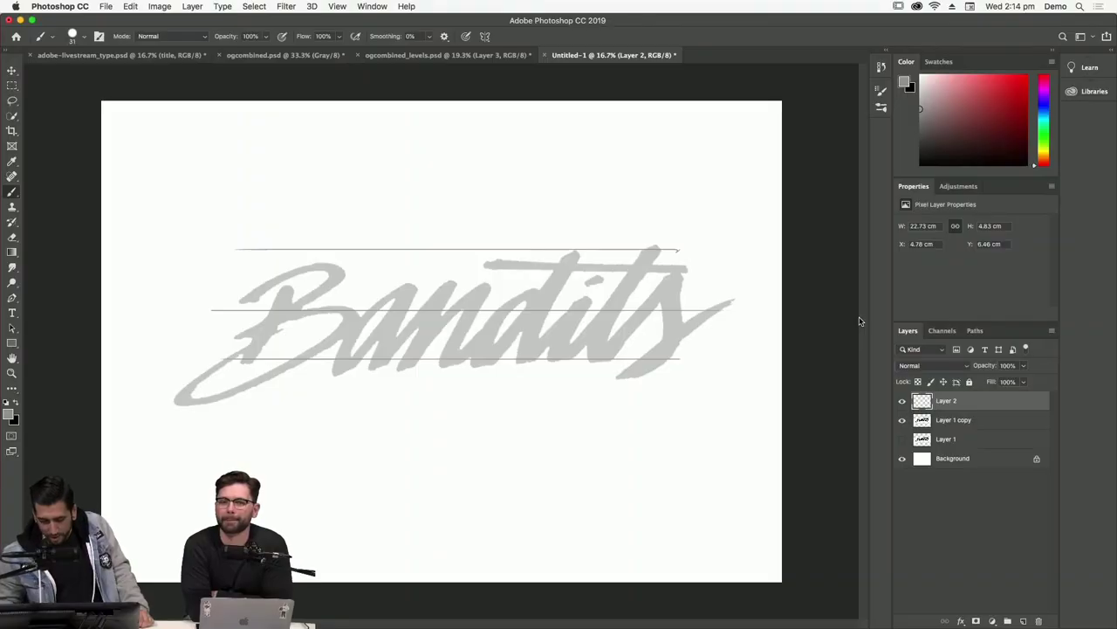
key(Delete)
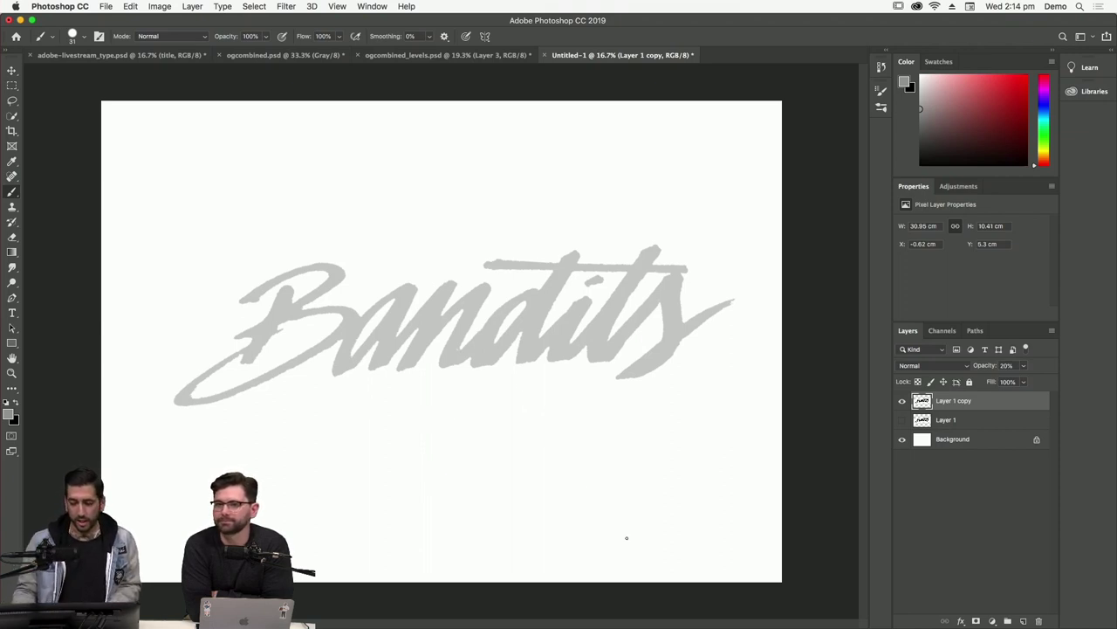
click(1023, 620)
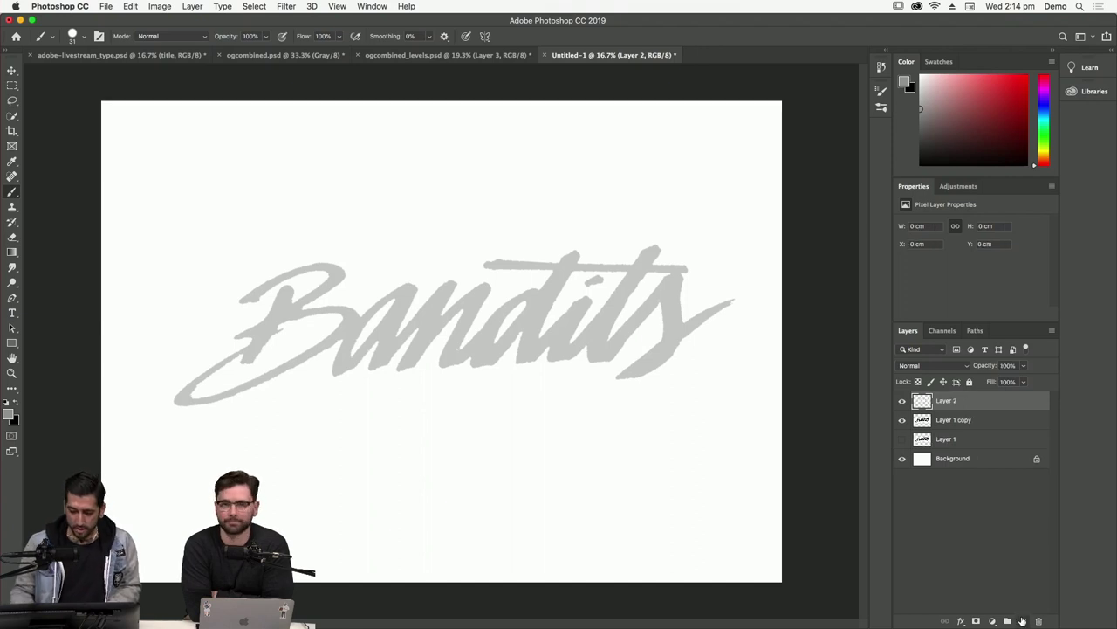
Reset colours to black and begin tracing the B's stem.
key(super+equal)
drag(523, 410, 646, 431)
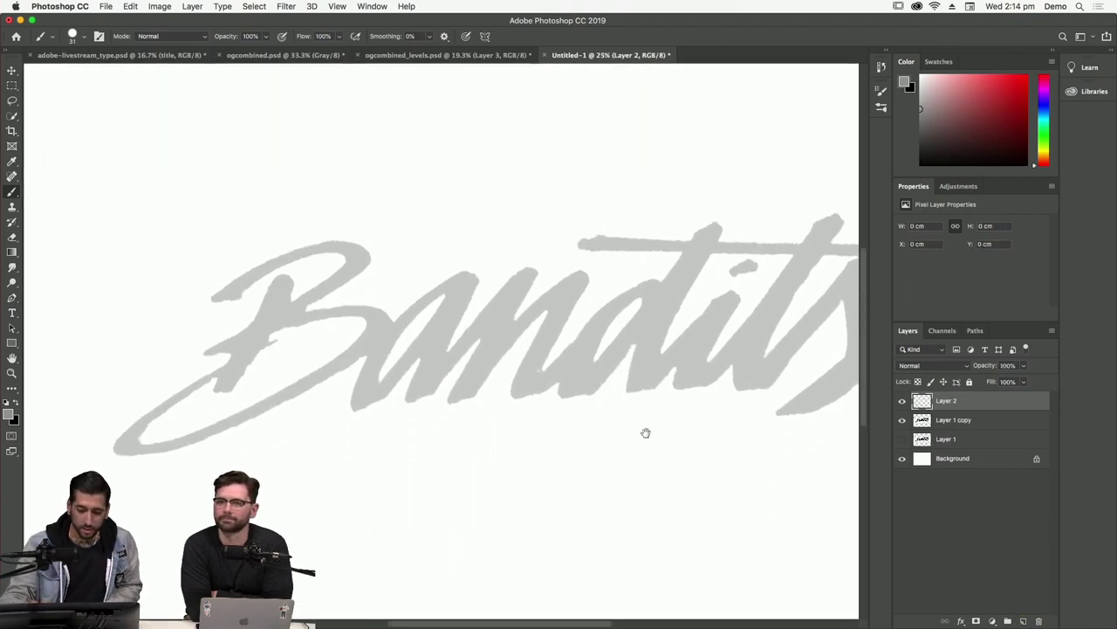
key(d)
drag(314, 275, 333, 294)
mouse_move(254, 395)
mouse_down()
mouse_move(311, 271)
mouse_move(325, 319)
mouse_move(276, 415)
mouse_move(262, 385)
mouse_move(270, 358)
mouse_up()
Trace the B's outline and bowl on a tilted view, then level the view.
mouse_move(539, 400)
mouse_down()
mouse_move(693, 377)
mouse_move(704, 389)
mouse_move(646, 231)
mouse_move(582, 230)
mouse_move(591, 357)
mouse_up()
key(r)
key(b)
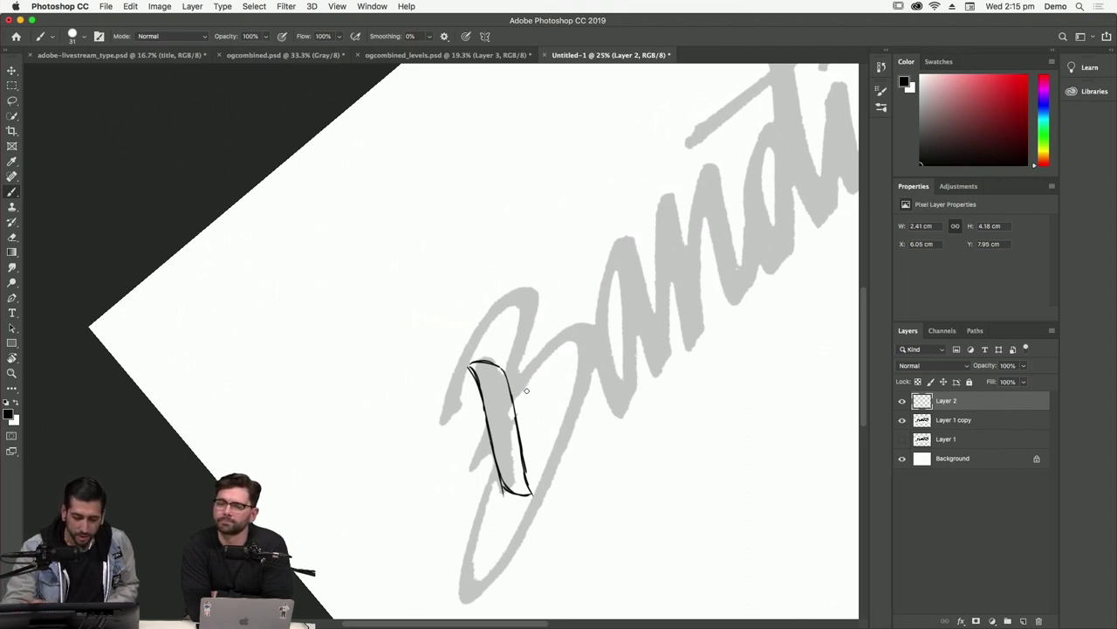
mouse_move(512, 404)
mouse_down()
mouse_move(552, 360)
mouse_move(564, 386)
mouse_move(548, 476)
mouse_move(513, 549)
mouse_move(540, 534)
mouse_move(568, 491)
mouse_up()
mouse_move(529, 383)
mouse_down()
mouse_move(531, 367)
mouse_move(570, 337)
mouse_move(585, 345)
mouse_move(591, 420)
mouse_move(560, 515)
mouse_up()
mouse_move(515, 388)
mouse_down()
mouse_move(533, 301)
mouse_move(531, 328)
mouse_move(531, 290)
mouse_move(521, 289)
mouse_move(536, 283)
mouse_move(505, 295)
mouse_move(468, 346)
mouse_move(476, 327)
mouse_move(466, 359)
mouse_move(508, 316)
mouse_move(505, 379)
mouse_move(507, 349)
mouse_up()
key(Escape)
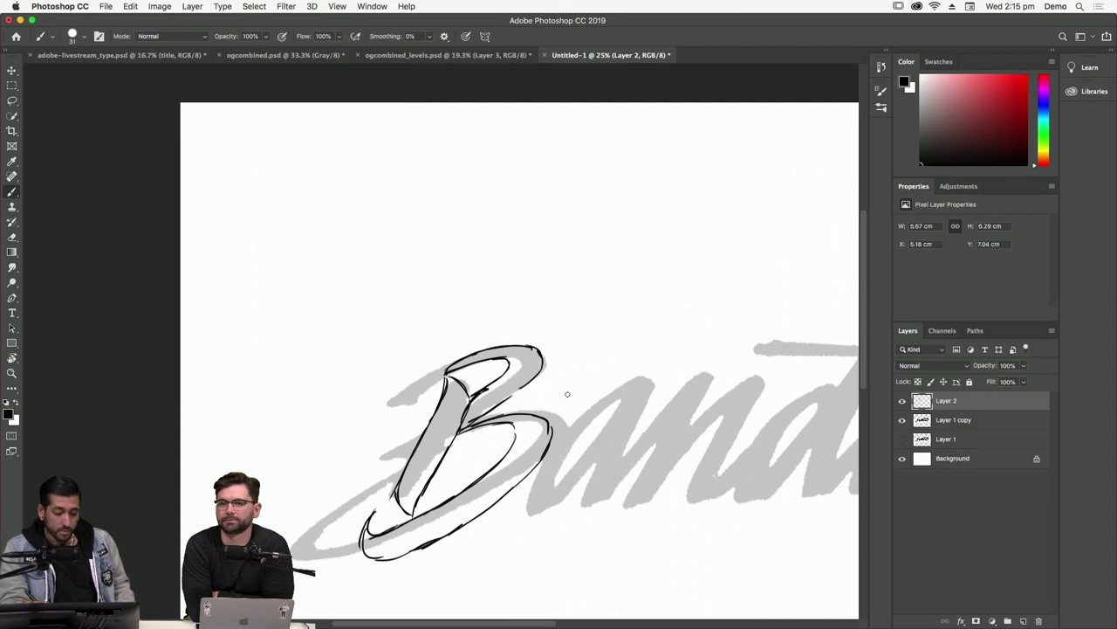
Rotate the traced B slightly with Free Transform, about 7.82°.
scroll(611, 412, right, 5)
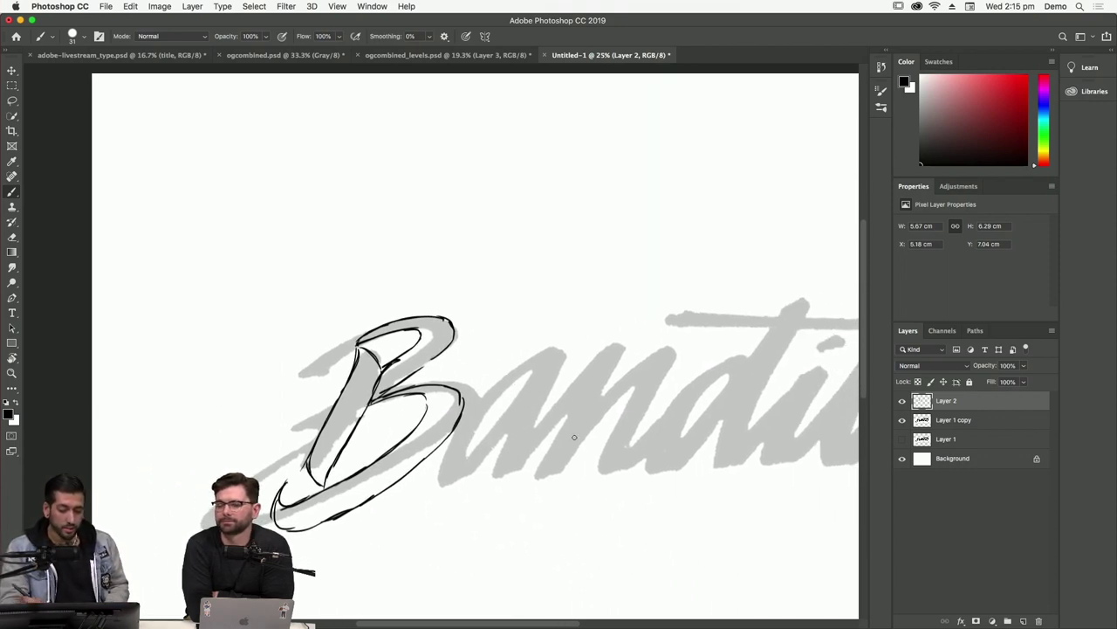
scroll(503, 421, right, 5)
scroll(504, 421, down, 2)
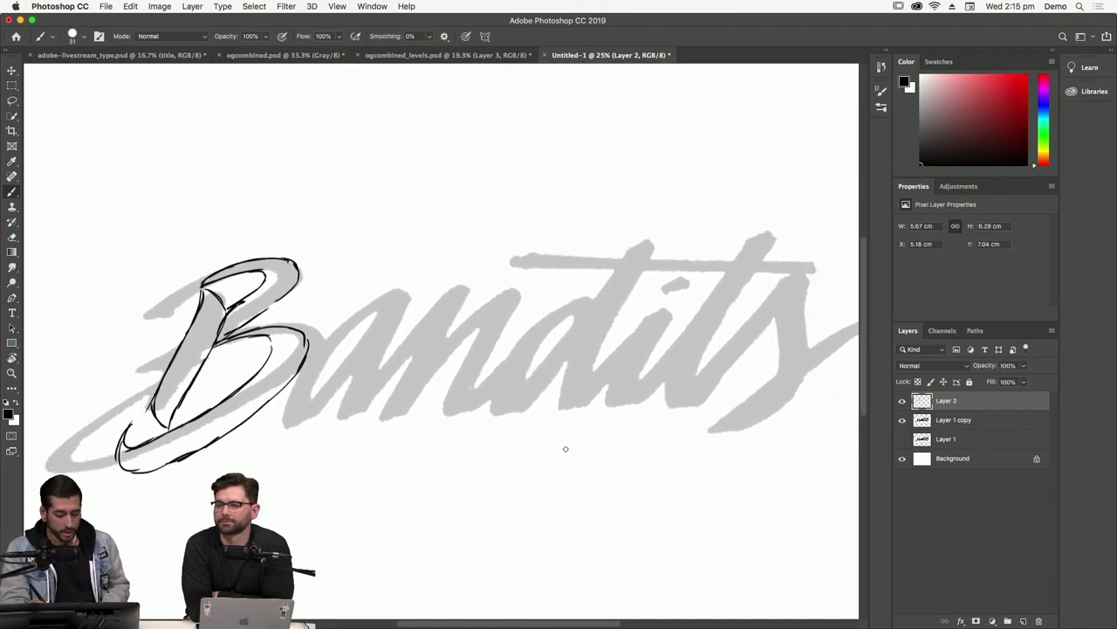
key(ctrl+t)
drag(317, 230, 350, 243)
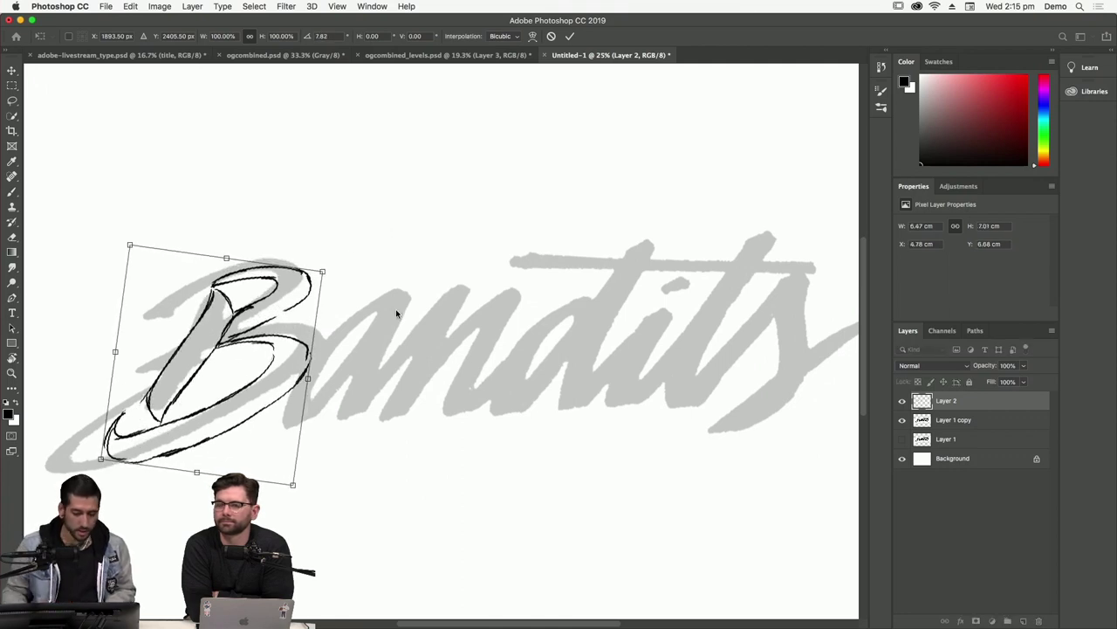
Apply the B's 7.82° rotation and add a new empty Layer 3.
key(Return)
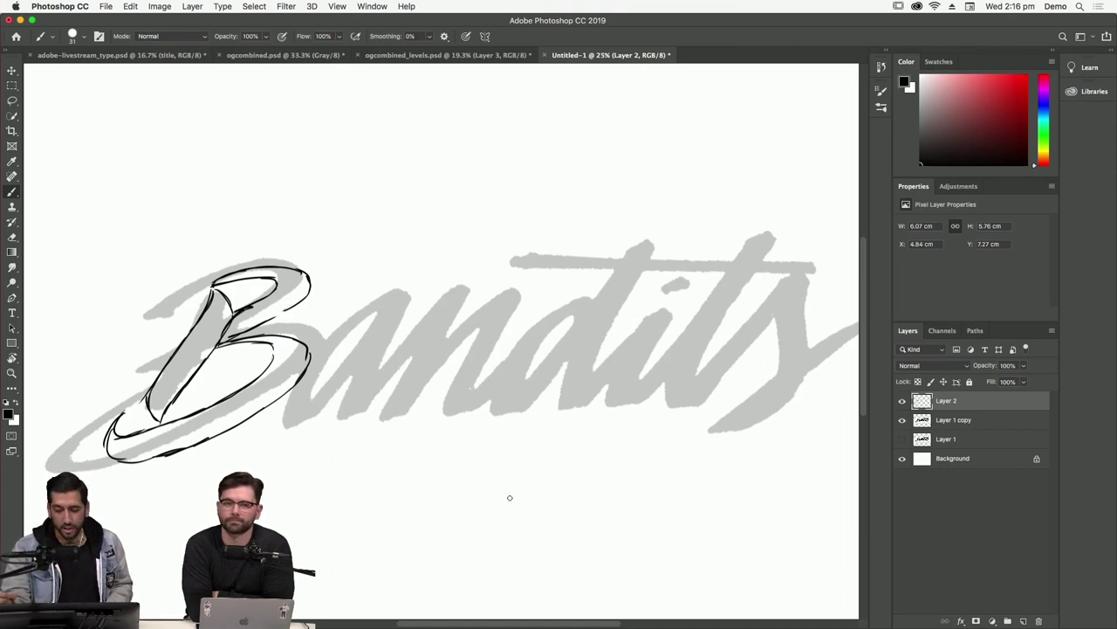
click(1023, 621)
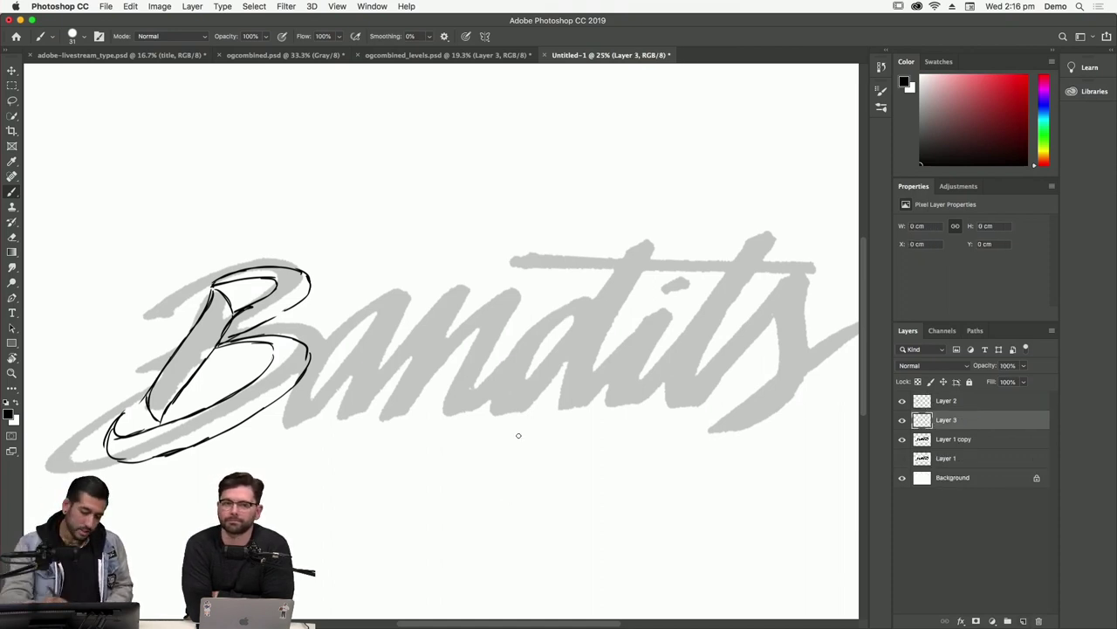
Undo the stray horizontal line and toggle Layer 2 off and on to check the B.
drag(219, 426, 800, 461)
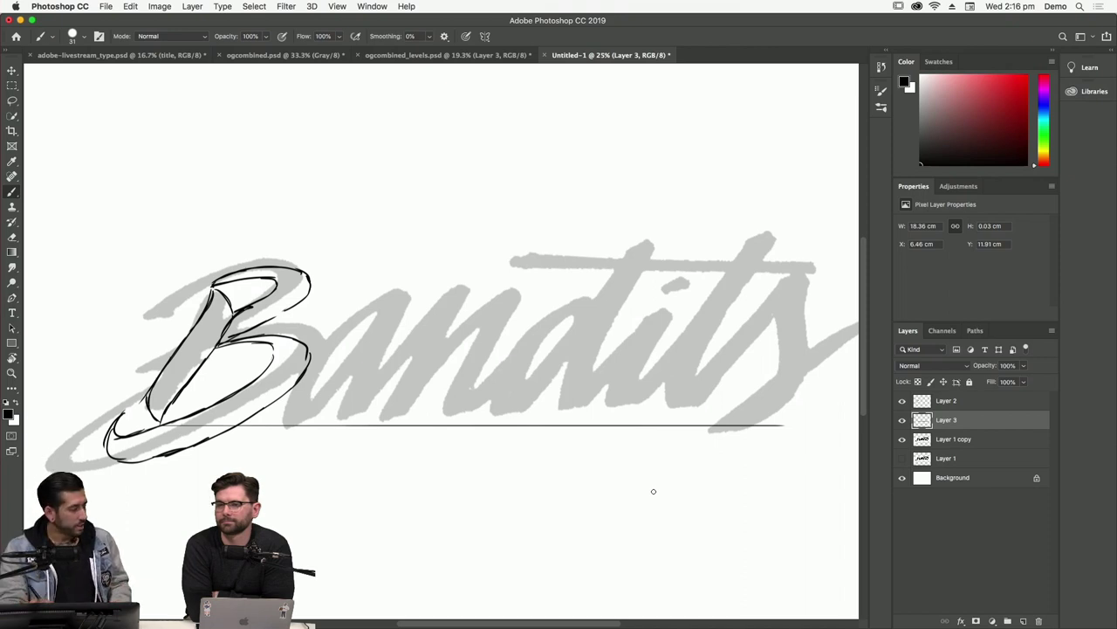
key(super+z)
click(902, 400)
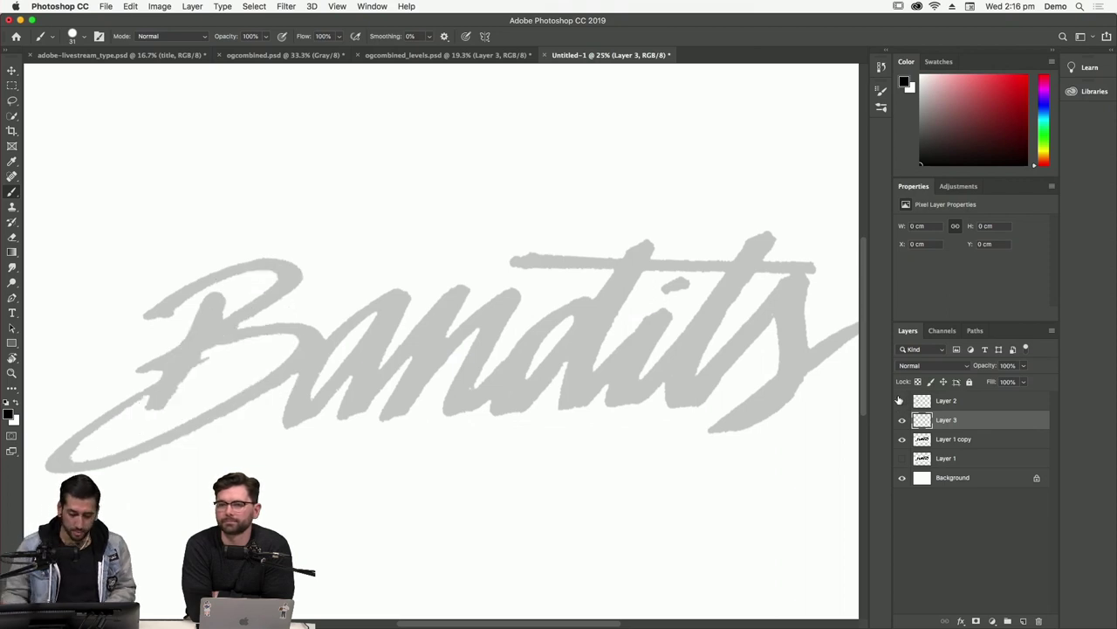
key(super+minus)
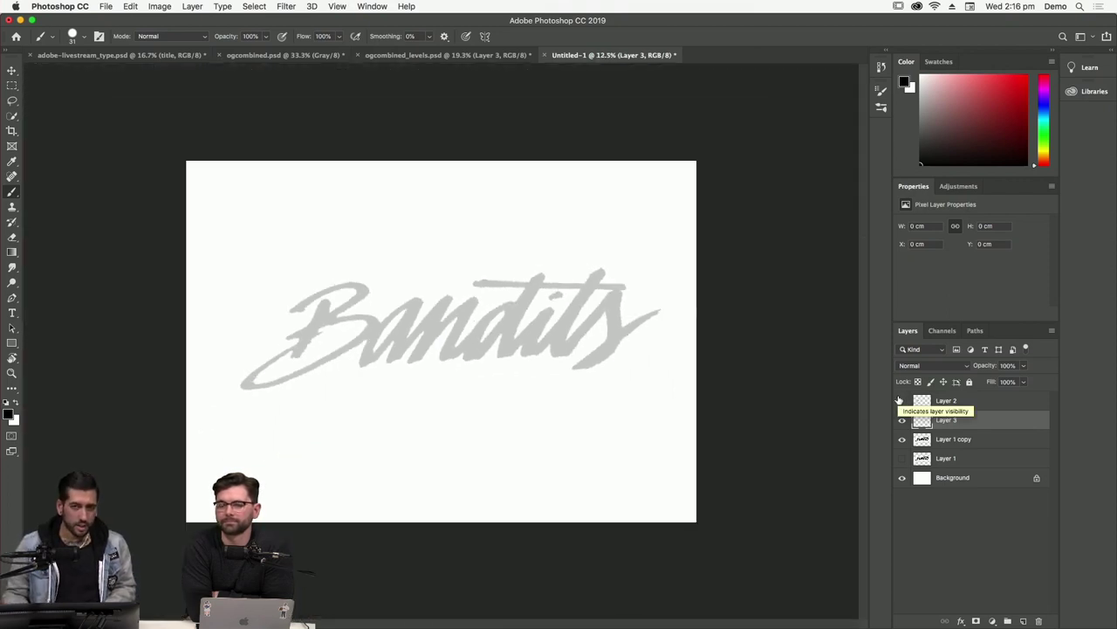
key(super+plus)
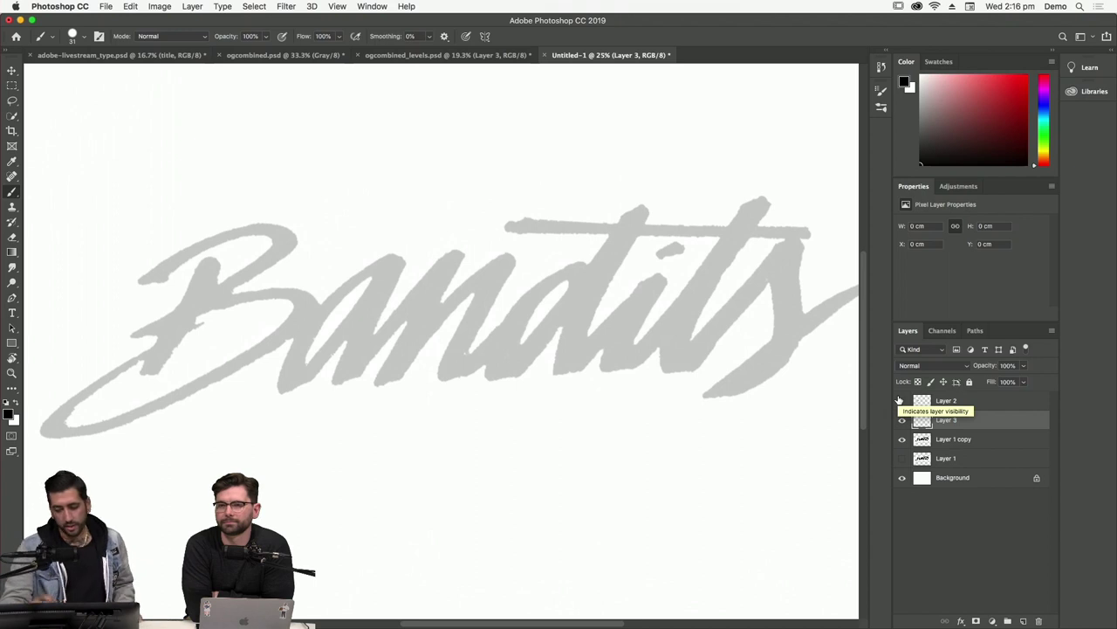
click(901, 401)
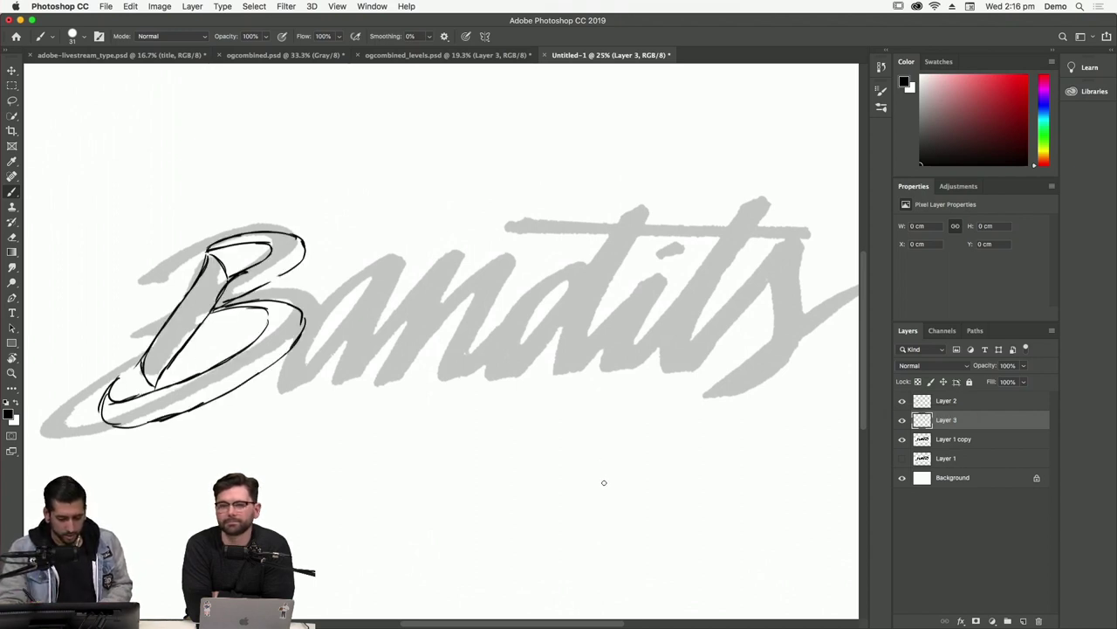
Ink the curved and lower bowl strokes of the B on Layer 3.
key(r)
mouse_move(713, 466)
mouse_down()
mouse_move(714, 332)
mouse_move(697, 288)
mouse_move(688, 423)
mouse_up()
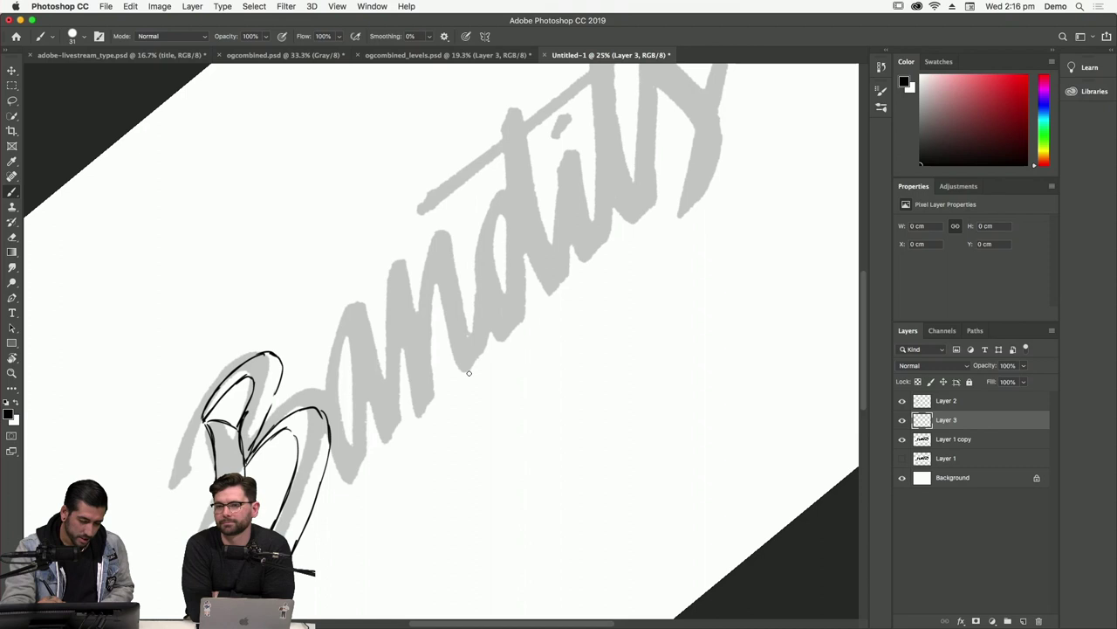
key(Escape)
mouse_move(388, 256)
mouse_down()
mouse_move(400, 277)
mouse_move(358, 321)
mouse_move(346, 377)
mouse_up()
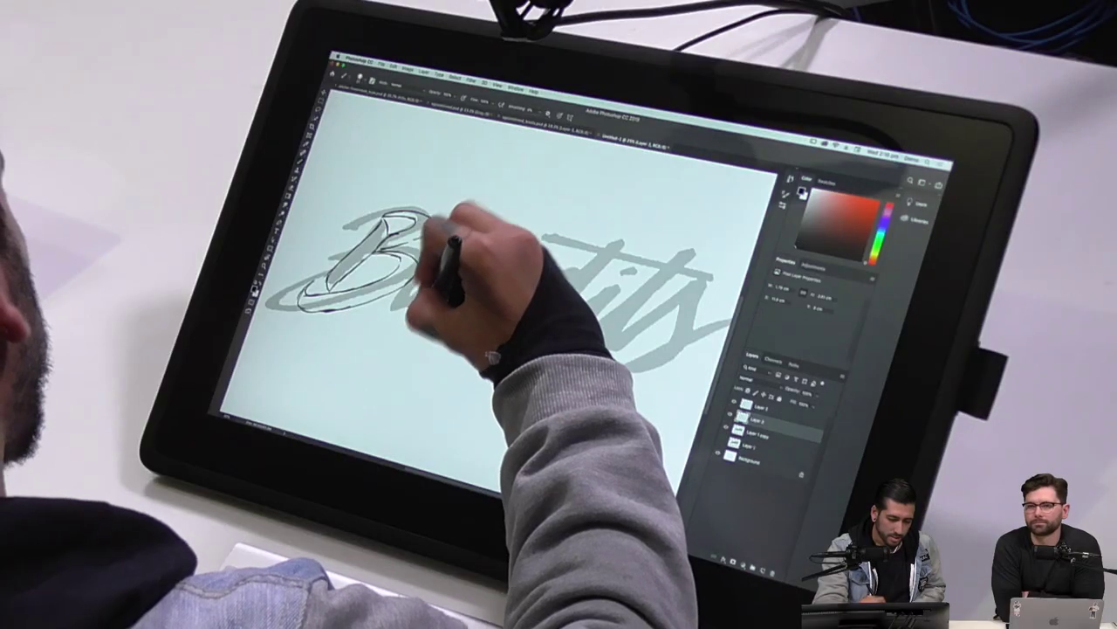
mouse_move(511, 332)
mouse_down()
mouse_move(554, 323)
mouse_move(515, 295)
mouse_move(499, 262)
mouse_move(498, 274)
mouse_move(474, 250)
mouse_move(461, 271)
mouse_up()
mouse_move(441, 310)
mouse_down()
mouse_move(461, 312)
mouse_move(512, 237)
mouse_move(489, 323)
mouse_move(499, 294)
mouse_move(499, 305)
mouse_move(529, 292)
mouse_move(504, 313)
mouse_move(489, 255)
mouse_move(502, 349)
mouse_up()
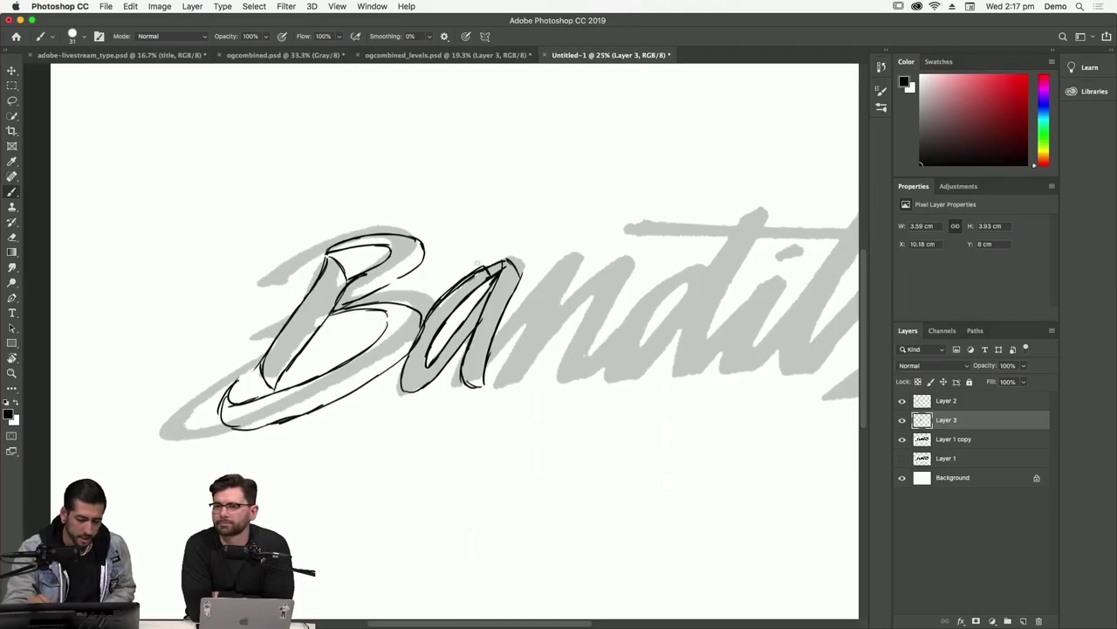
Trace the a and n strokes over the grey sketch.
drag(492, 365, 528, 315)
mouse_move(491, 356)
mouse_down()
mouse_move(570, 246)
mouse_move(579, 252)
mouse_move(522, 385)
mouse_move(512, 353)
mouse_move(567, 247)
mouse_up()
scroll(678, 399, up, 1)
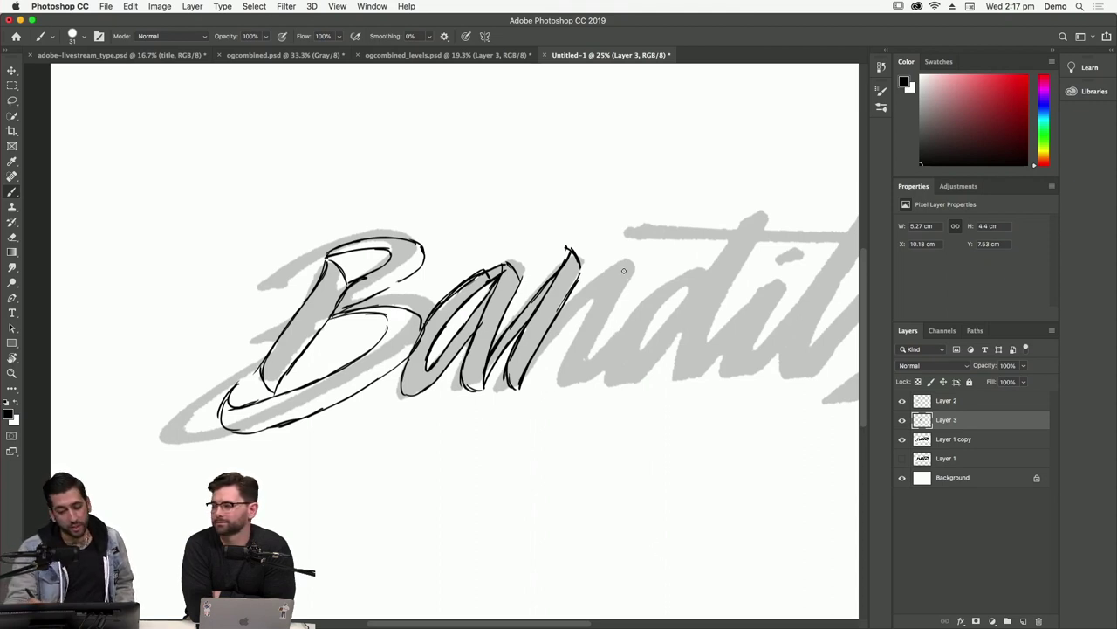
drag(518, 390, 611, 283)
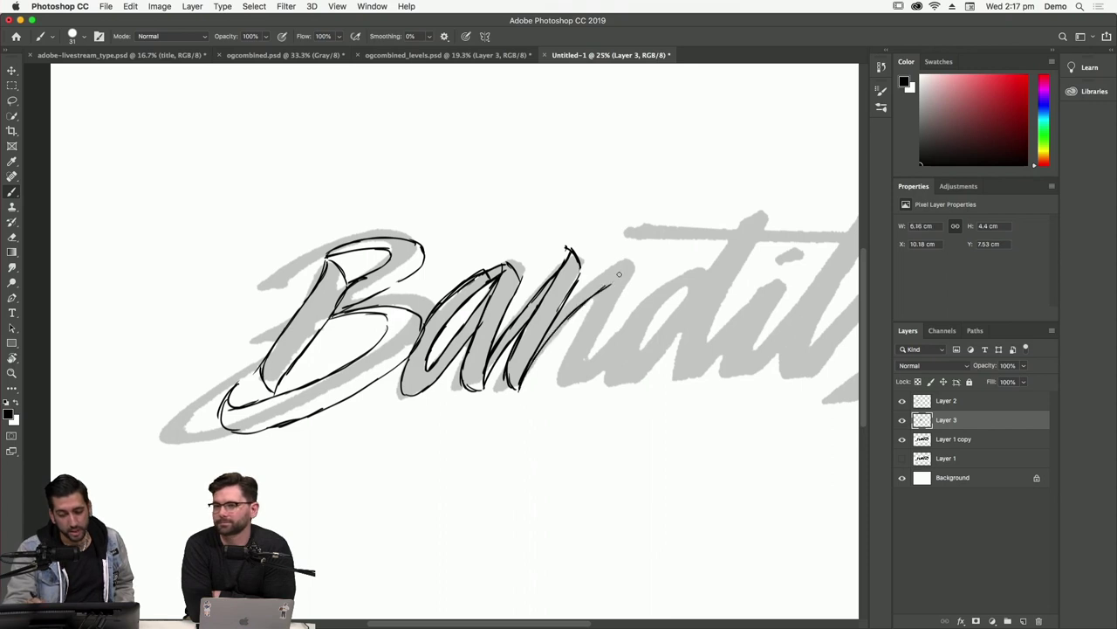
mouse_move(529, 365)
mouse_down()
mouse_move(578, 297)
mouse_move(630, 259)
mouse_move(579, 325)
mouse_move(564, 387)
mouse_move(602, 281)
mouse_move(628, 268)
mouse_move(630, 289)
mouse_move(599, 338)
mouse_up()
mouse_move(623, 297)
mouse_down()
mouse_move(589, 365)
mouse_move(566, 363)
mouse_move(578, 382)
mouse_move(589, 374)
mouse_move(577, 388)
mouse_move(622, 348)
mouse_move(592, 363)
mouse_move(632, 324)
mouse_up()
drag(587, 390, 639, 331)
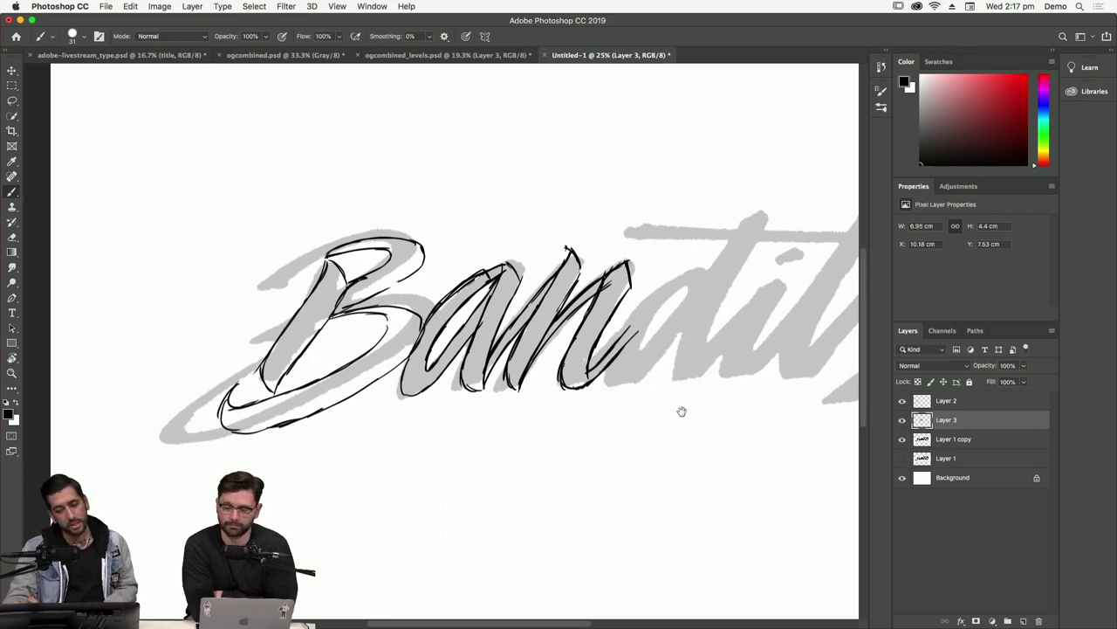
Trace the d's tall stem and base in black.
scroll(681, 409, right, 5)
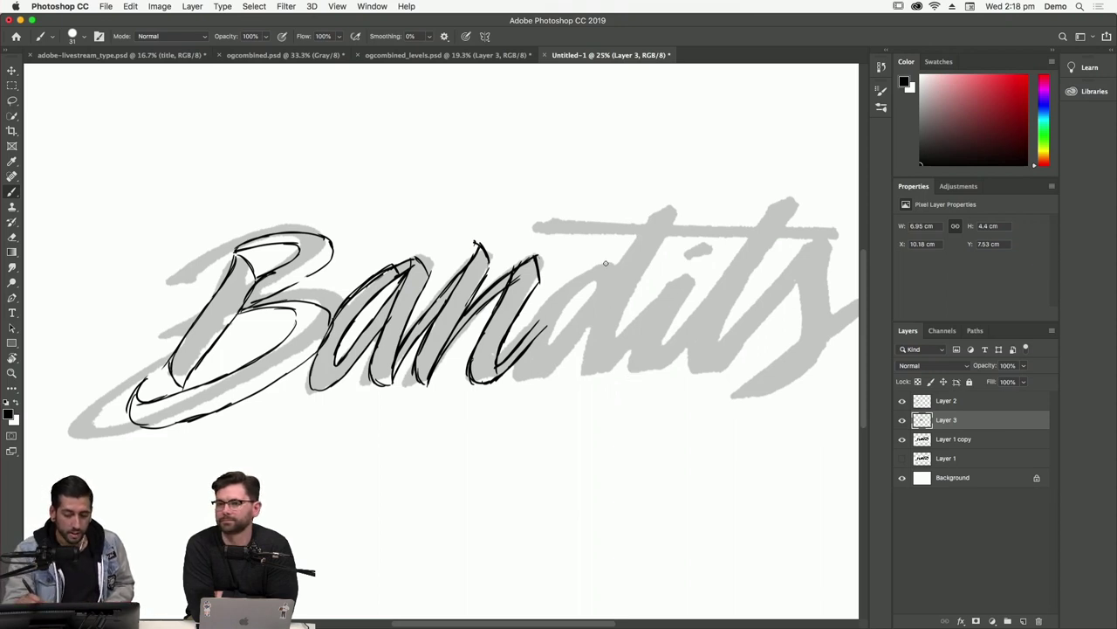
mouse_move(600, 261)
mouse_down()
mouse_move(543, 304)
mouse_move(552, 295)
mouse_move(522, 365)
mouse_move(556, 379)
mouse_move(612, 291)
mouse_move(604, 267)
mouse_move(560, 323)
mouse_move(549, 351)
mouse_move(568, 346)
mouse_move(611, 287)
mouse_up()
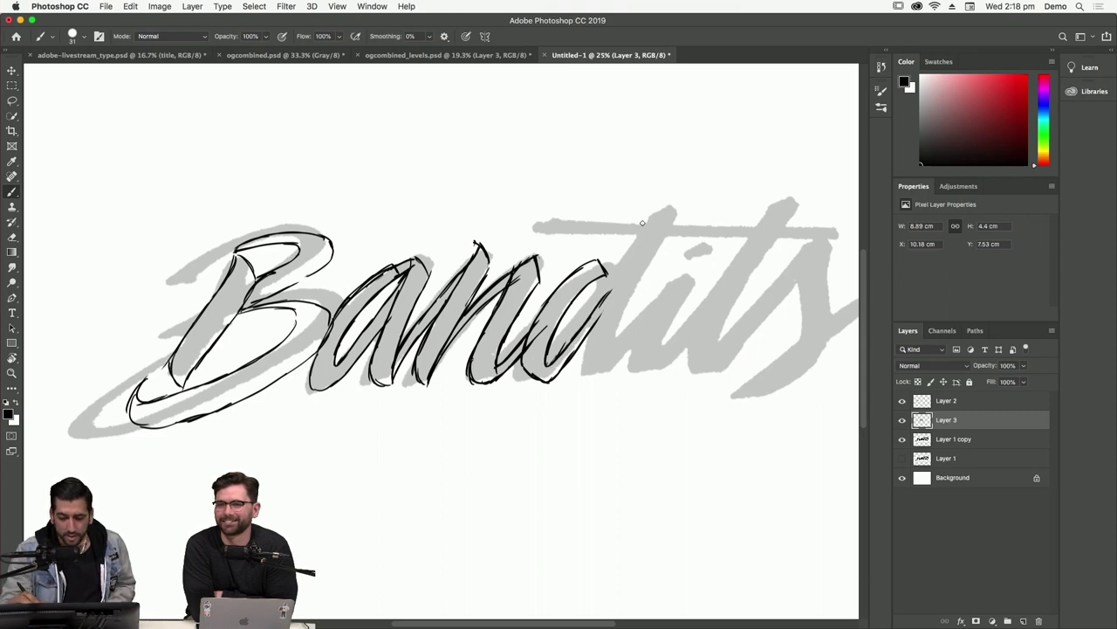
mouse_move(662, 213)
mouse_down()
mouse_move(665, 235)
mouse_move(616, 332)
mouse_move(611, 373)
mouse_move(595, 373)
mouse_move(590, 328)
mouse_move(608, 306)
mouse_up()
mouse_move(594, 348)
mouse_down()
mouse_move(627, 251)
mouse_move(655, 199)
mouse_up()
drag(720, 370, 680, 379)
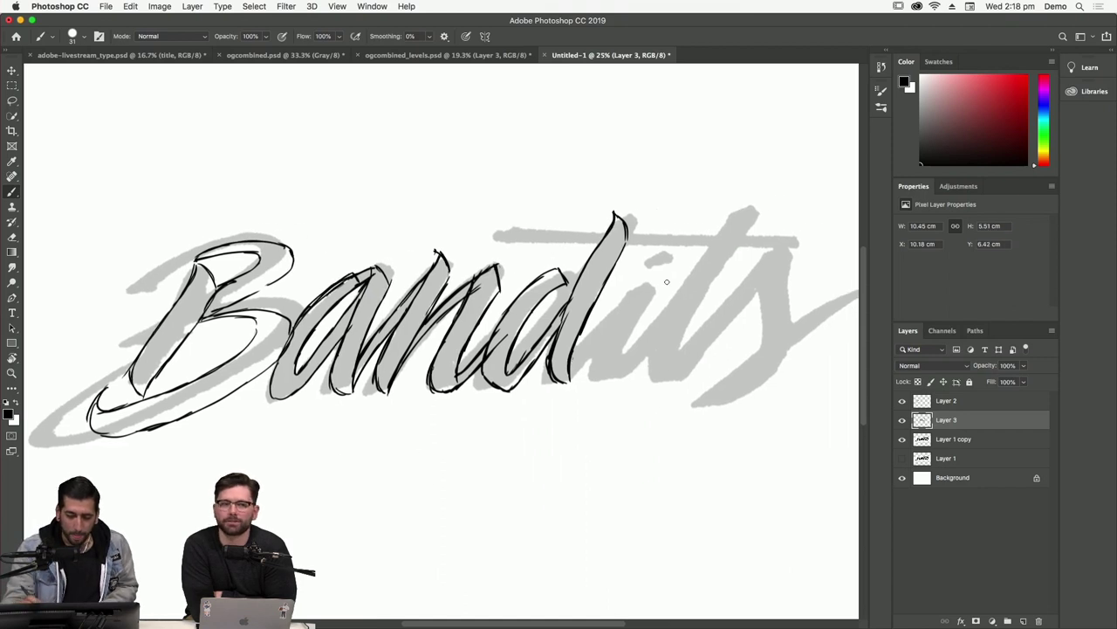
mouse_move(556, 370)
mouse_down()
mouse_move(569, 381)
mouse_move(587, 363)
mouse_move(570, 381)
mouse_move(621, 301)
mouse_up()
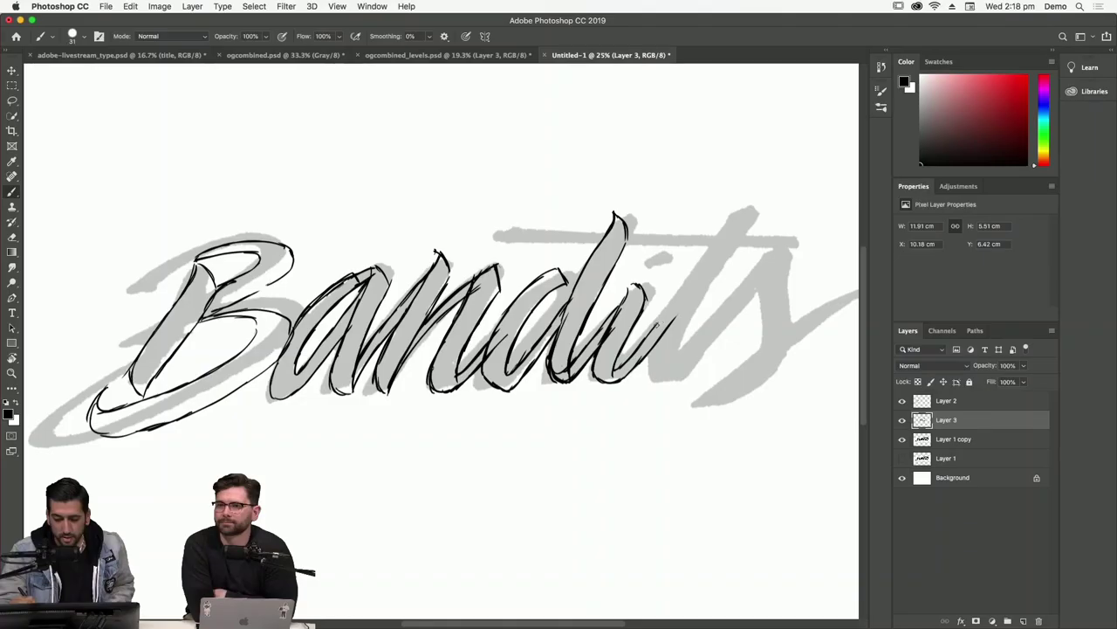
Trace the t and the s with its rising tail swash.
mouse_move(656, 325)
mouse_down()
mouse_move(736, 203)
mouse_move(747, 240)
mouse_move(735, 269)
mouse_move(653, 374)
mouse_move(676, 386)
mouse_move(756, 291)
mouse_up()
drag(670, 371, 763, 263)
scroll(709, 352, right, 3)
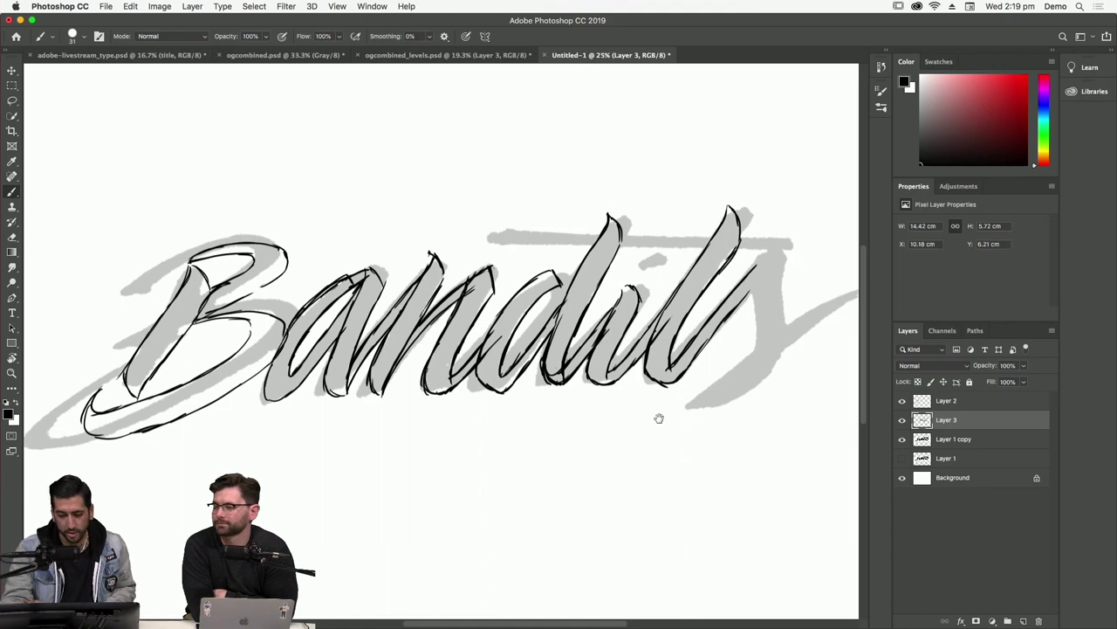
mouse_move(656, 301)
mouse_down()
mouse_move(669, 268)
mouse_move(684, 275)
mouse_move(665, 267)
mouse_move(685, 285)
mouse_move(691, 328)
mouse_move(689, 296)
mouse_move(689, 382)
mouse_move(693, 345)
mouse_move(674, 395)
mouse_move(685, 374)
mouse_move(654, 414)
mouse_move(621, 422)
mouse_move(608, 413)
mouse_move(678, 355)
mouse_move(642, 380)
mouse_move(783, 299)
mouse_up()
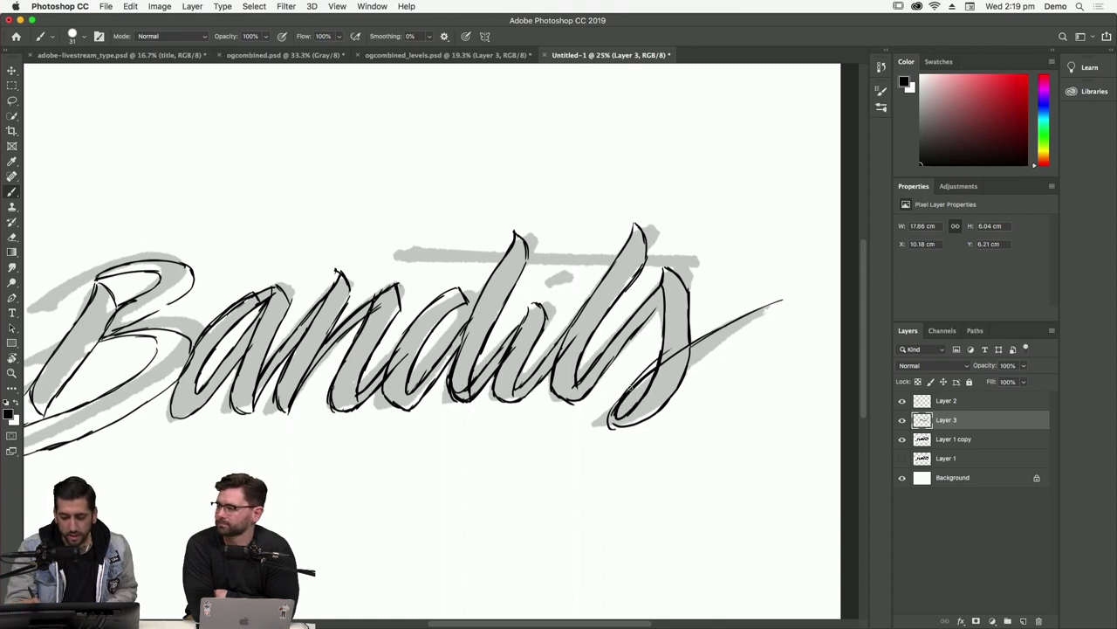
mouse_move(611, 424)
mouse_down()
mouse_move(629, 384)
mouse_move(751, 311)
mouse_up()
scroll(646, 431, left, 2)
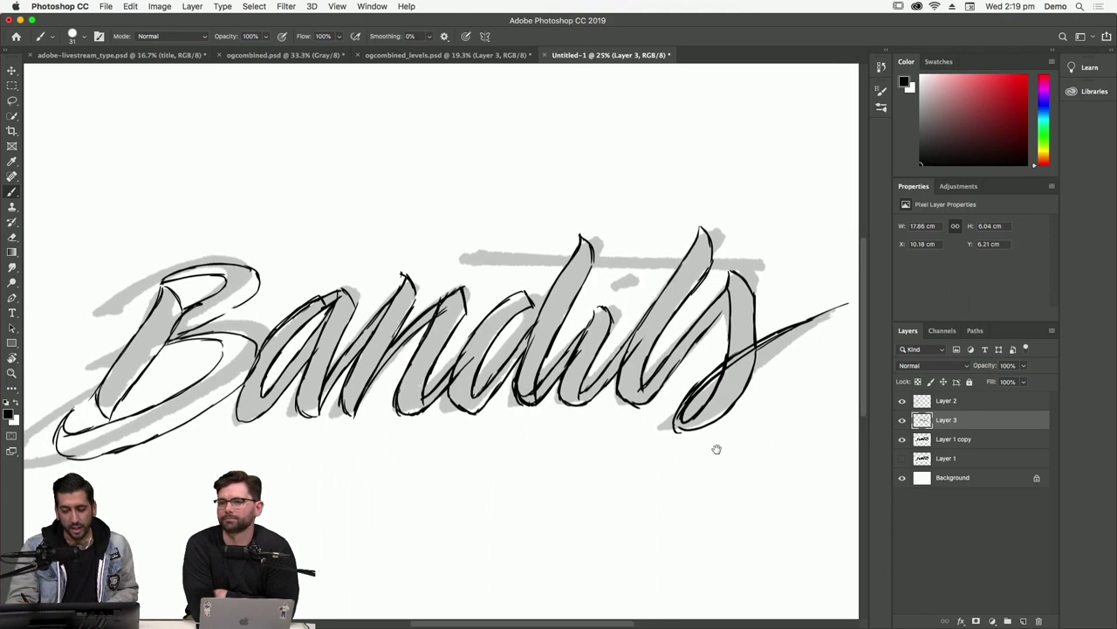
Tilt the view and draw the long crossbar strokes through the letters.
key(r)
mouse_move(704, 454)
mouse_down()
mouse_move(611, 384)
mouse_move(644, 375)
mouse_up()
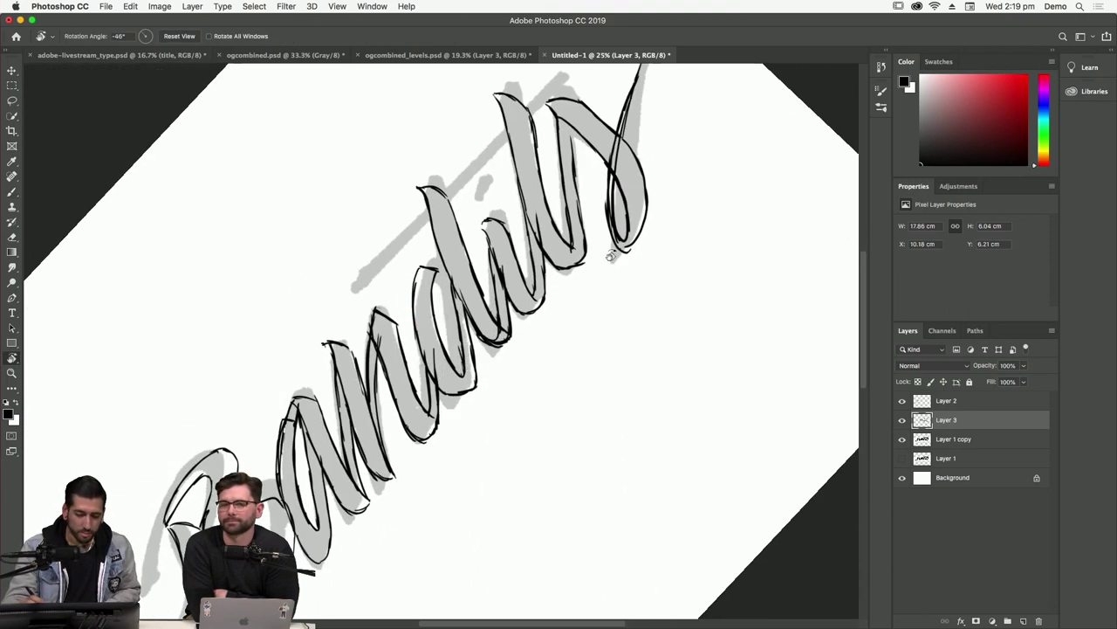
scroll(643, 375, up, 3)
drag(455, 422, 653, 210)
mouse_move(449, 427)
mouse_down()
mouse_move(458, 400)
mouse_move(564, 290)
mouse_up()
mouse_move(508, 347)
mouse_down()
mouse_move(659, 197)
mouse_move(649, 218)
mouse_up()
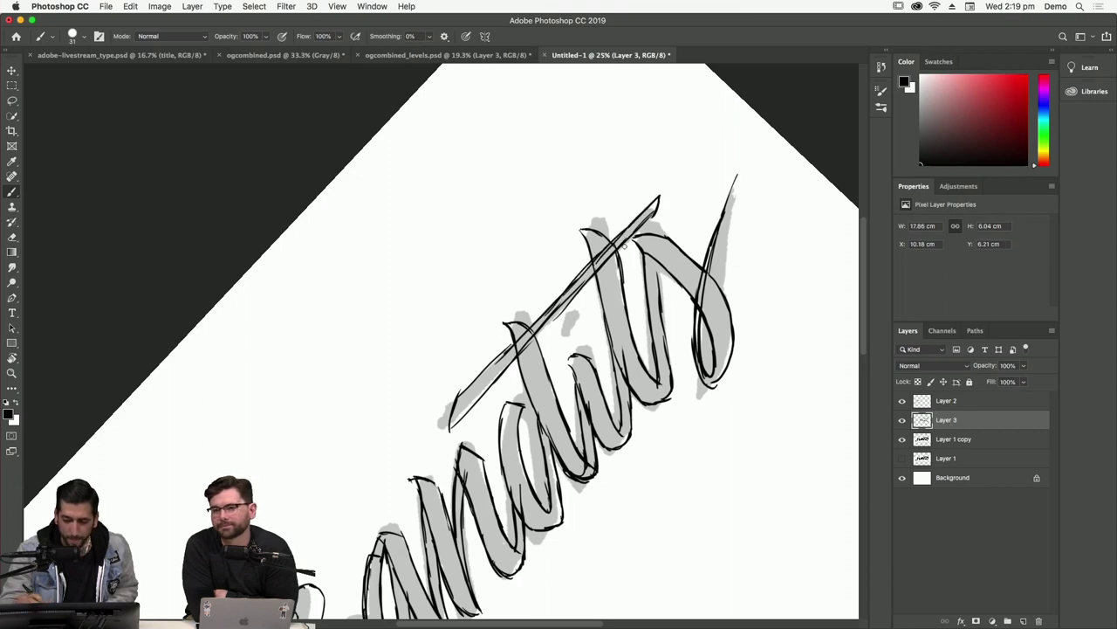
mouse_move(570, 313)
mouse_down()
mouse_move(572, 349)
mouse_move(568, 312)
mouse_move(647, 358)
mouse_move(740, 193)
mouse_up()
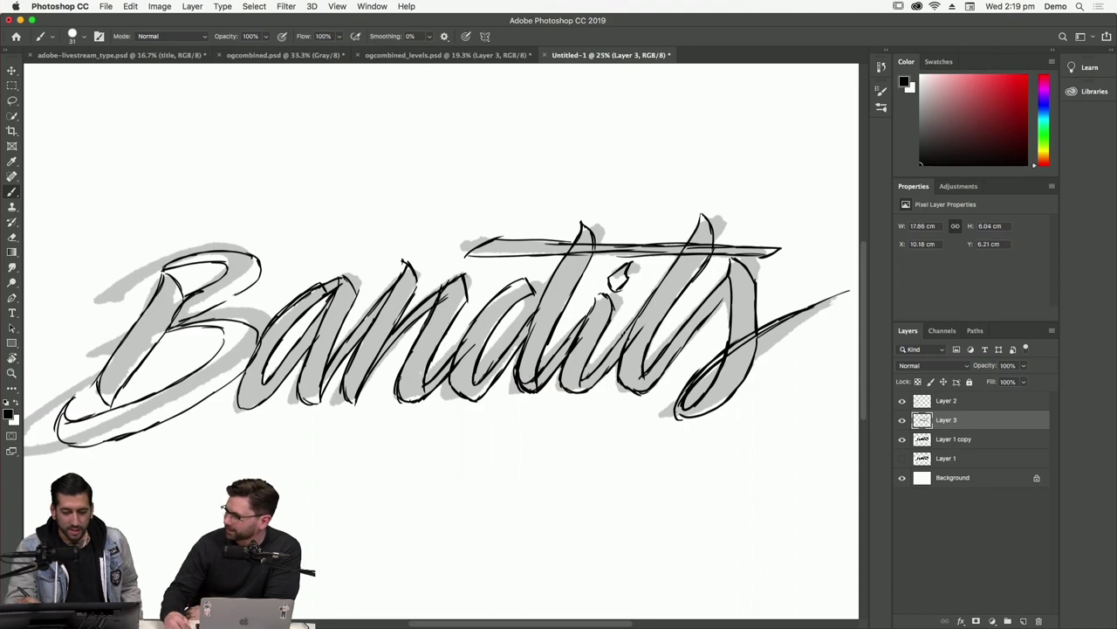
drag(563, 295, 570, 311)
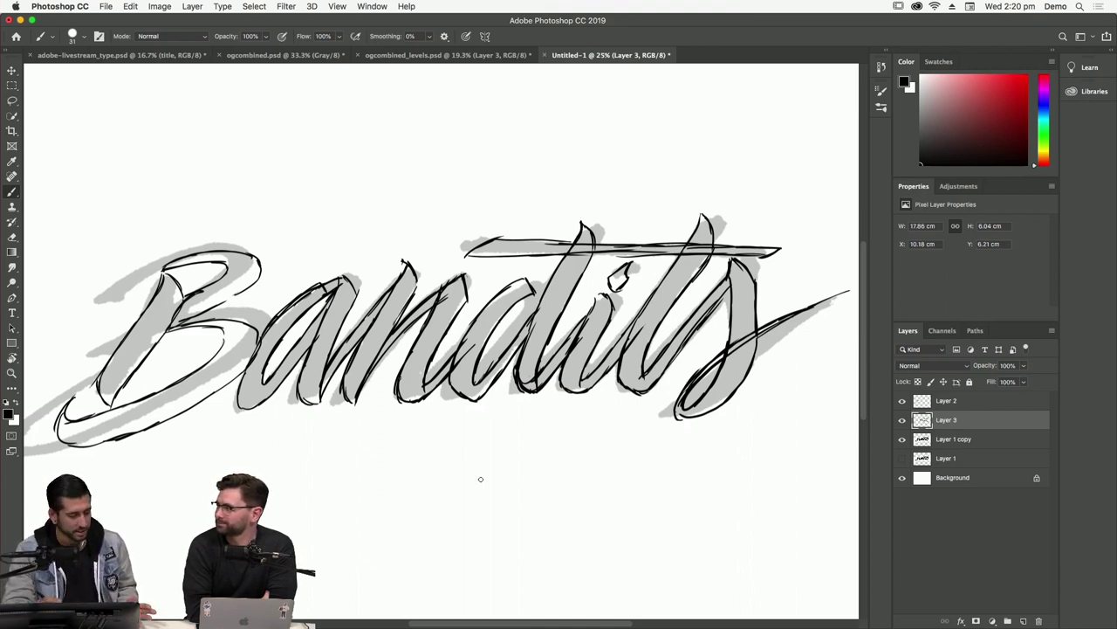
Move both sketch layers up together and merge them into one Layer 2.
scroll(511, 399, left, 3)
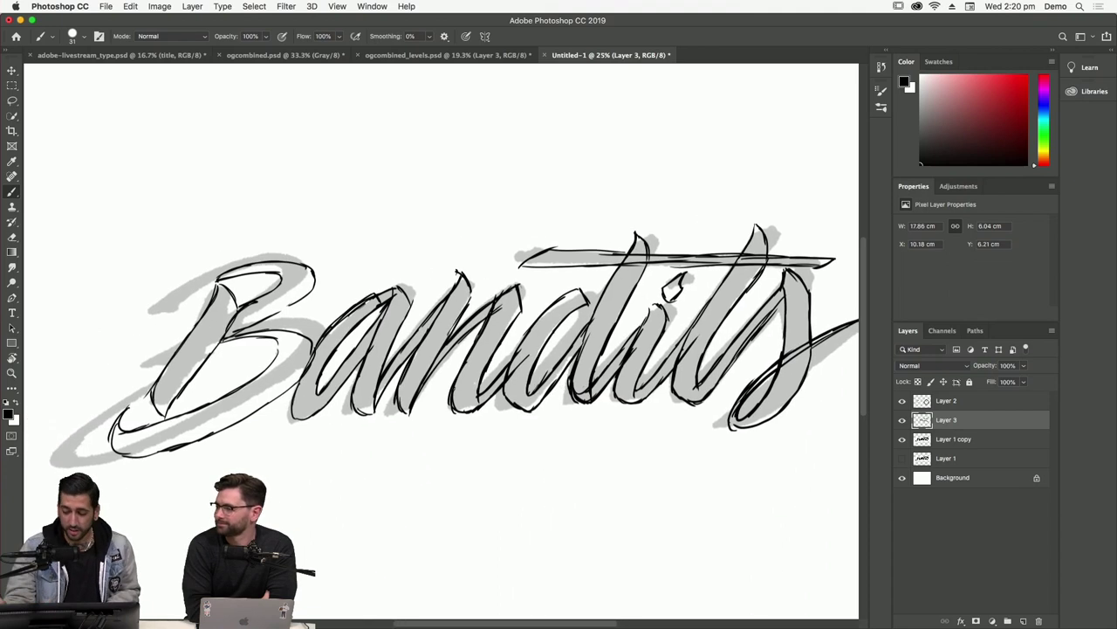
click(901, 438)
scroll(591, 428, right, 3)
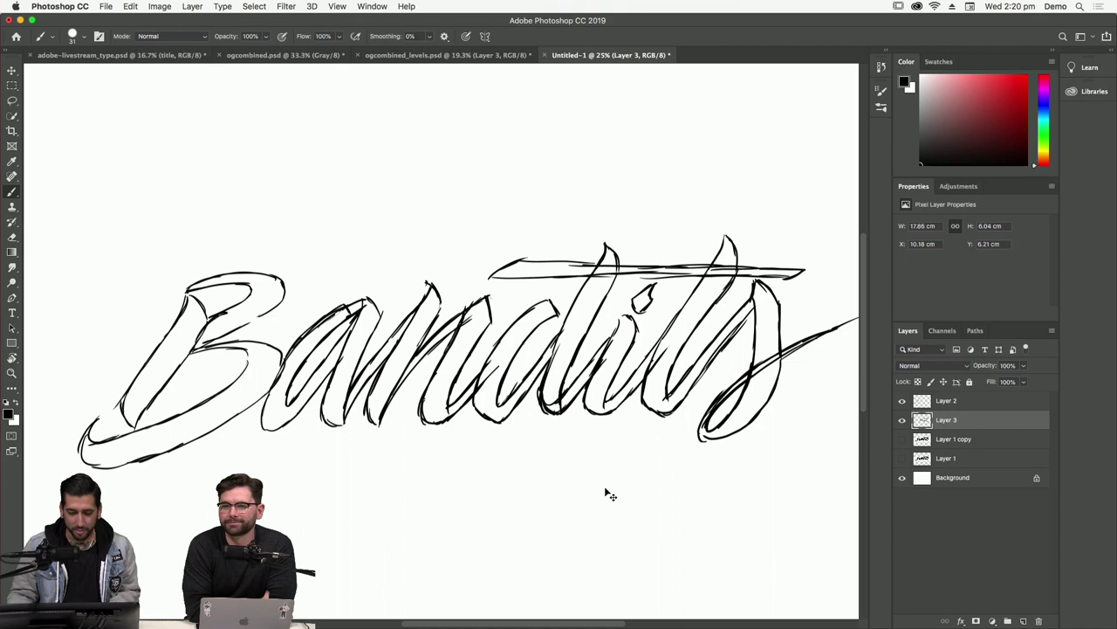
key(super+minus)
click(13, 72)
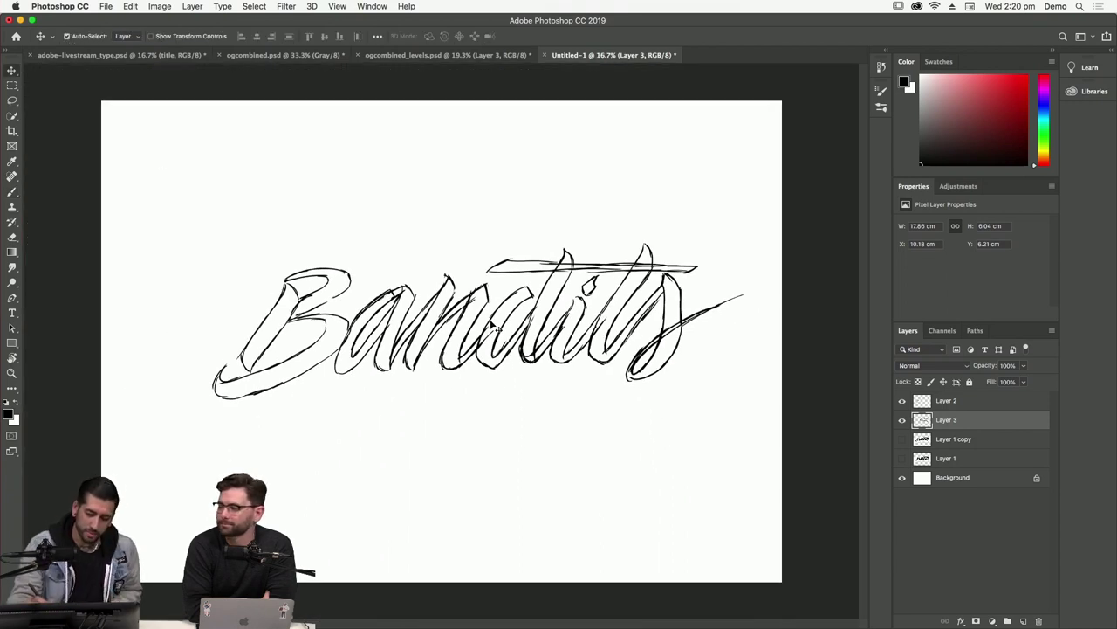
drag(578, 266, 583, 205)
key(super+z)
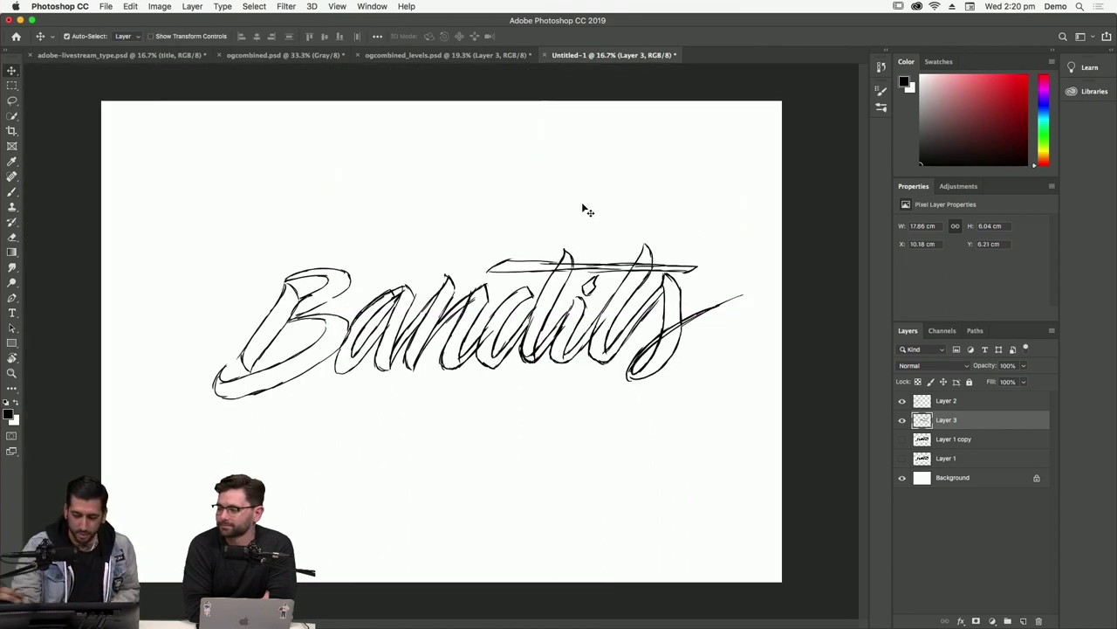
shift+click(952, 401)
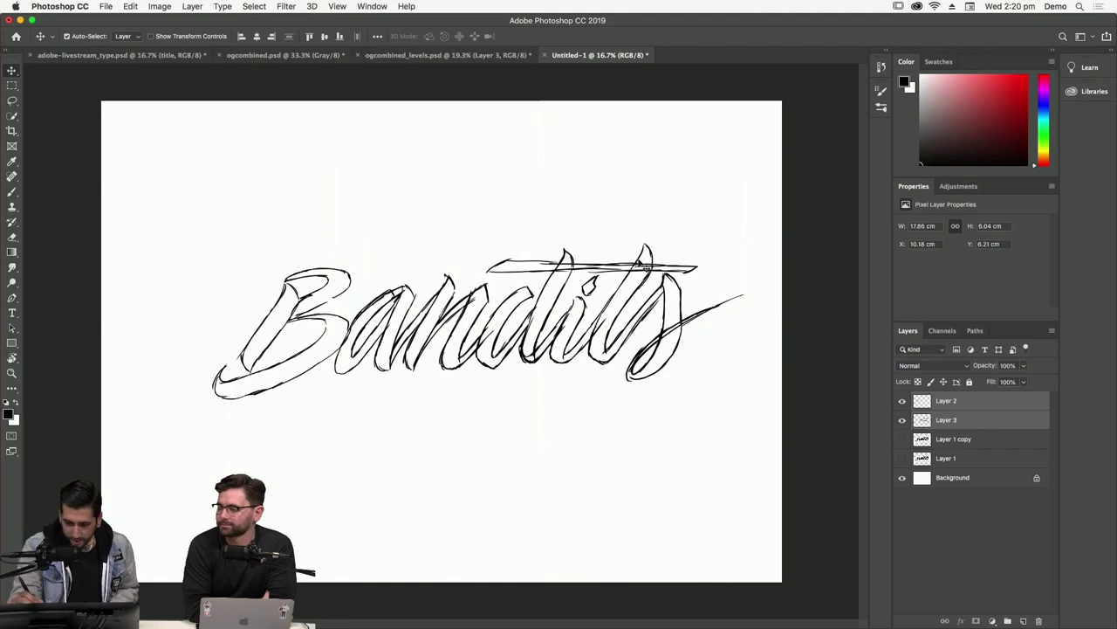
drag(656, 259, 659, 209)
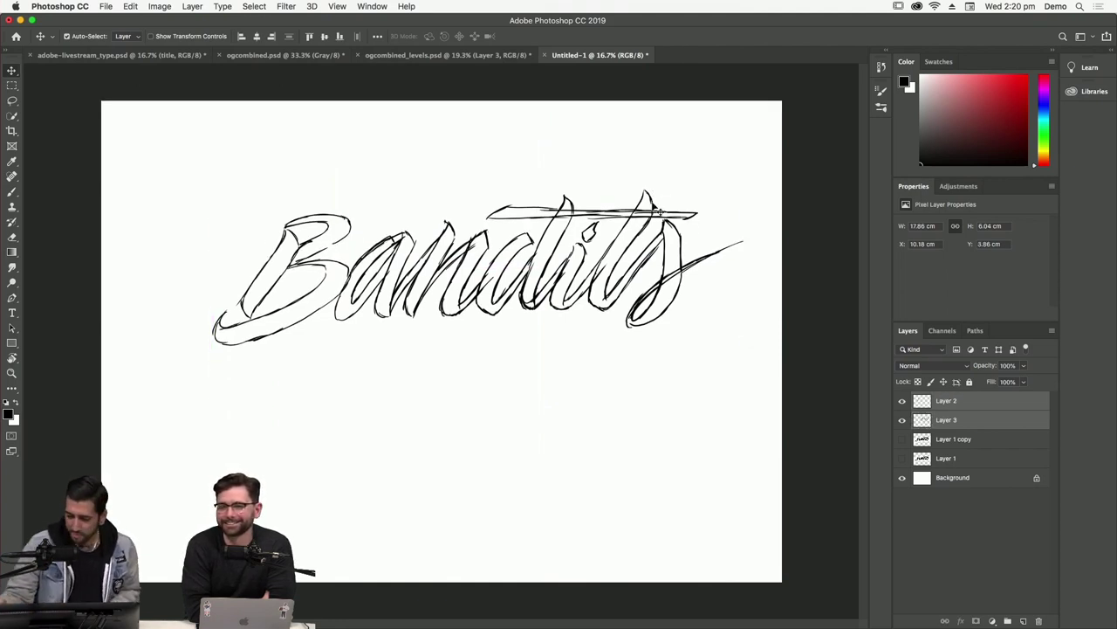
click(1051, 331)
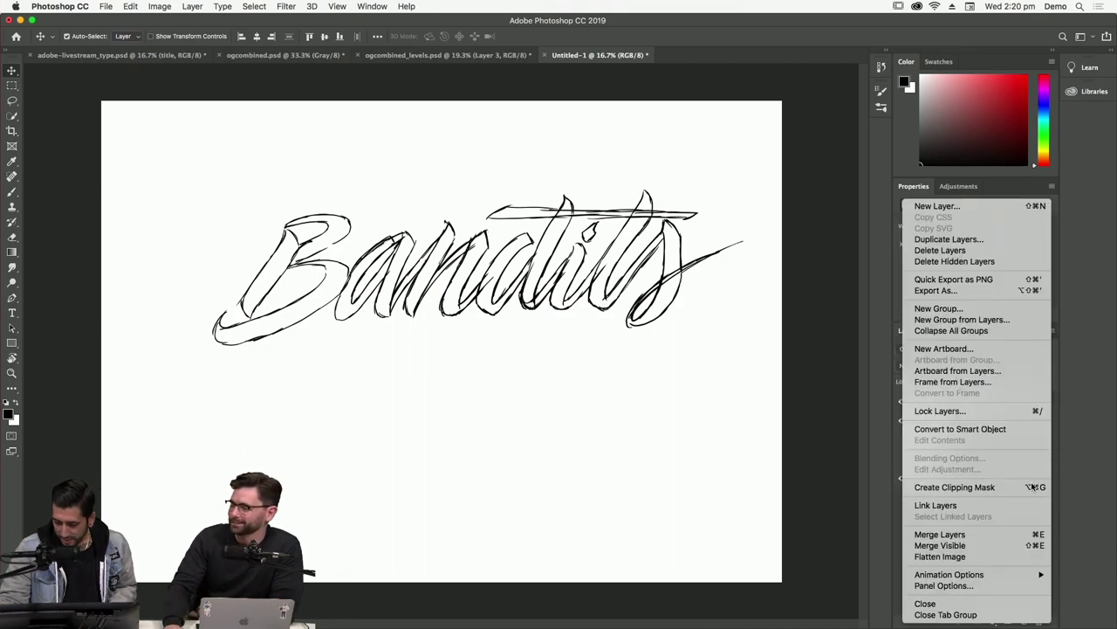
click(1013, 534)
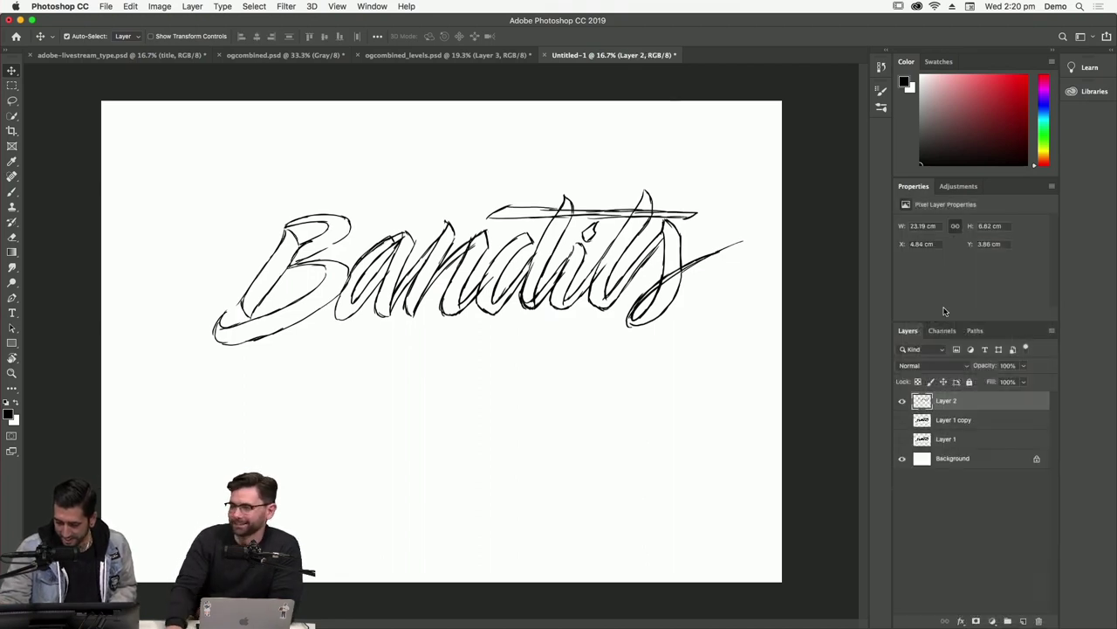
Show the grey Layer 1 copy again and shift it down beneath the sketch.
click(902, 419)
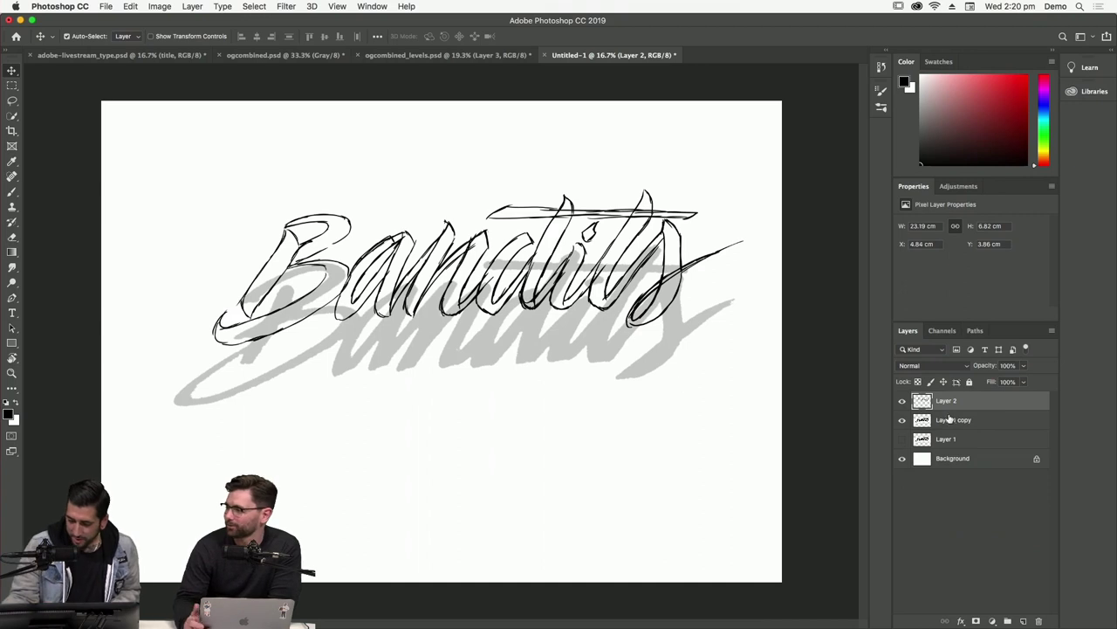
click(949, 420)
drag(530, 353, 542, 452)
drag(673, 442, 689, 469)
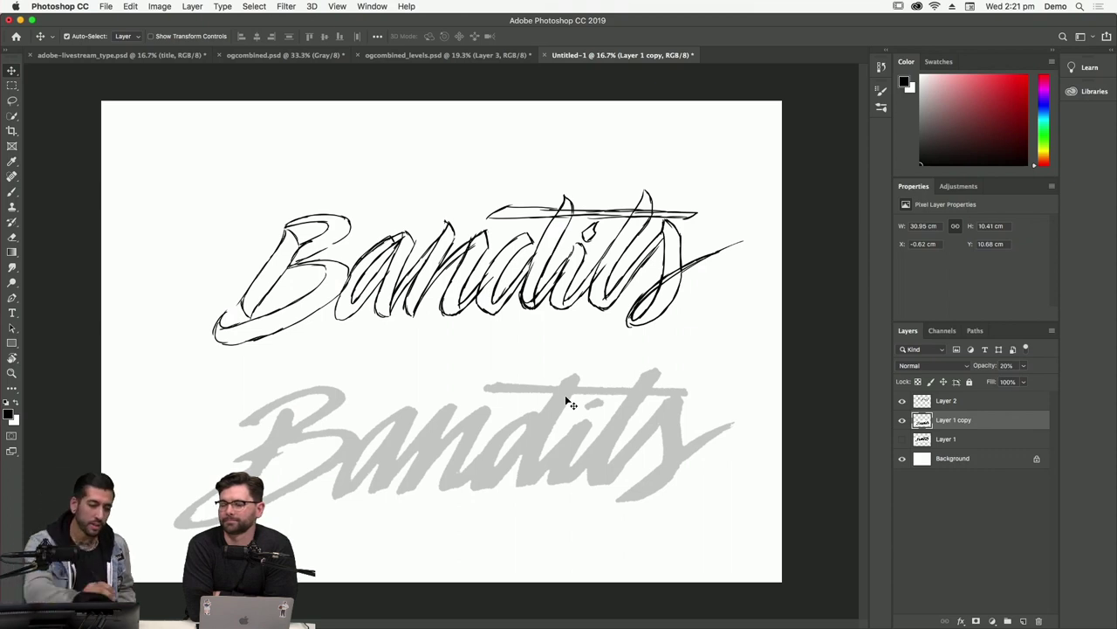
Select the Brush tool and add a new empty layer above the black sketch layer.
click(13, 193)
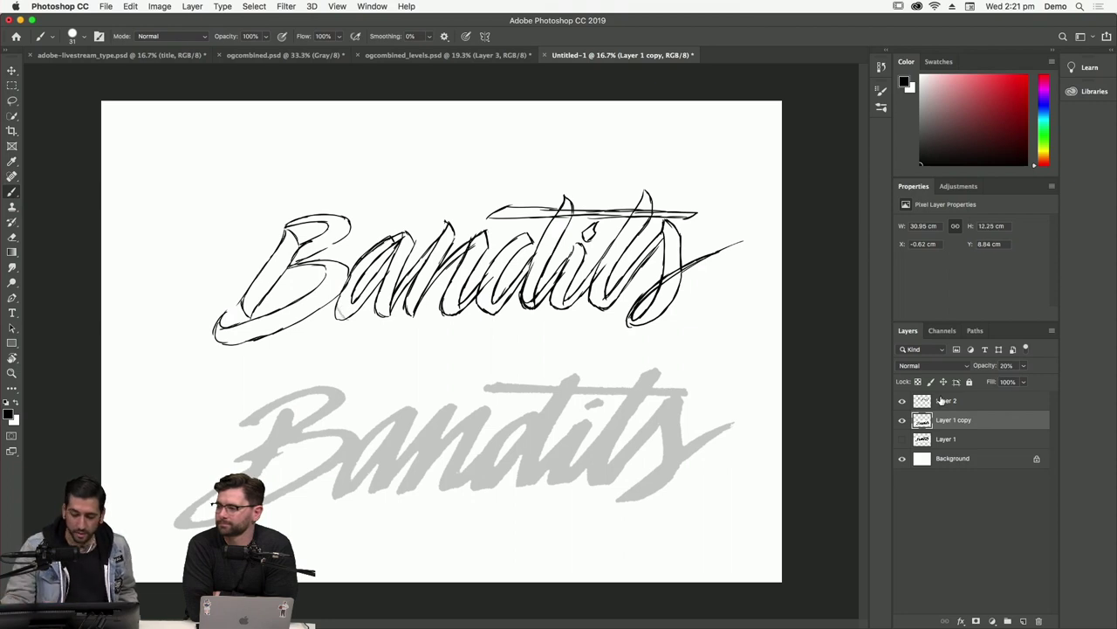
double_click(943, 400)
key(Return)
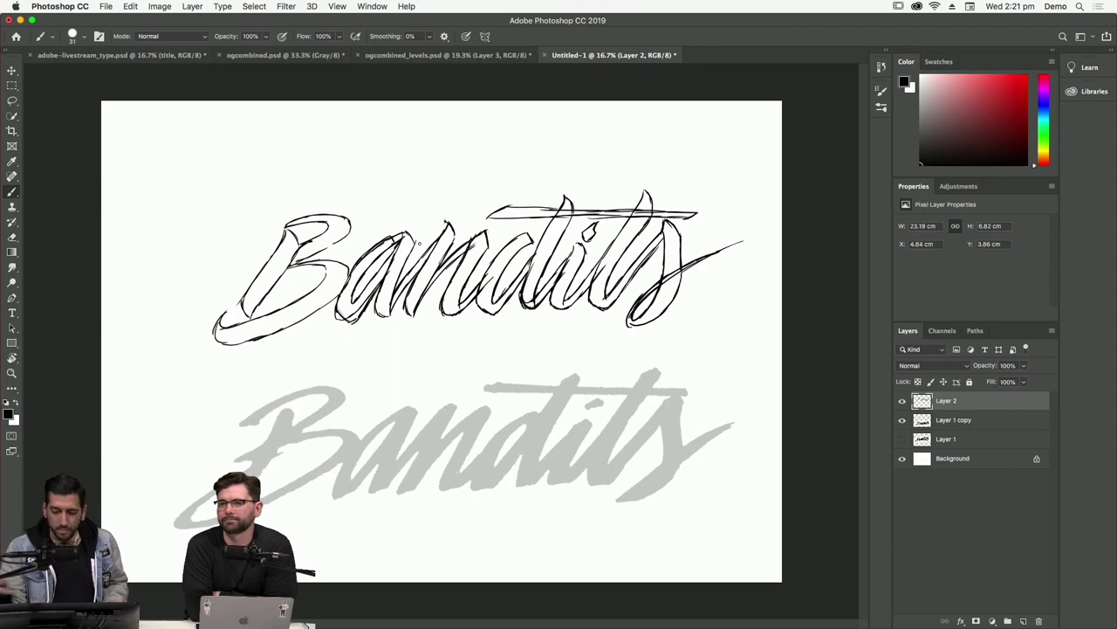
click(1024, 620)
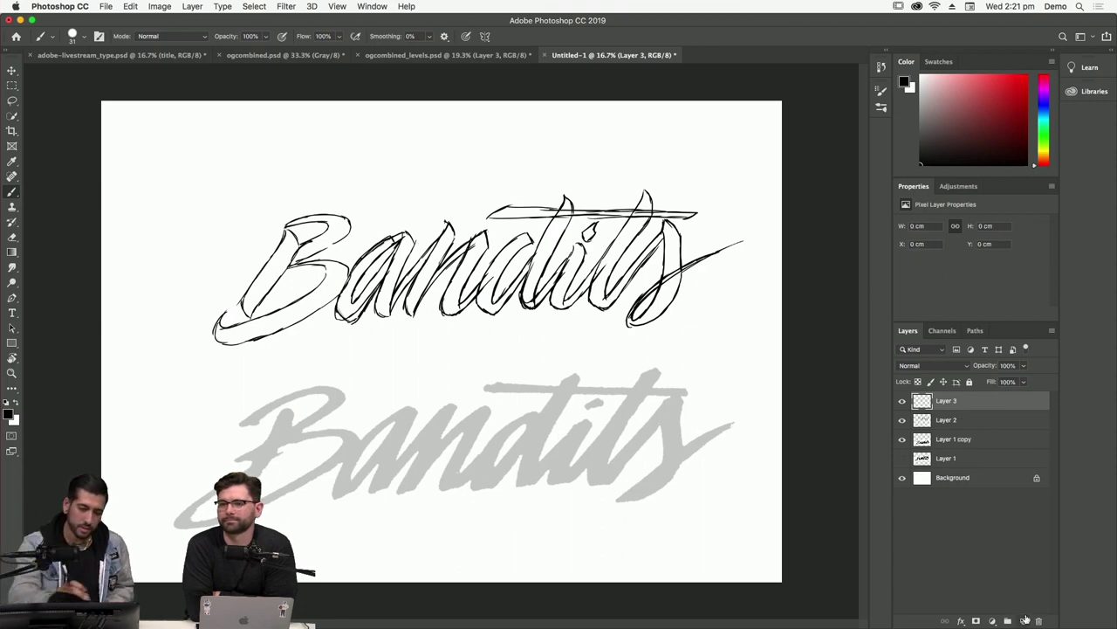
Set the brush to size 118, 26% opacity and 47% flow, and shade inside the s, t and i.
click(73, 36)
drag(103, 58, 113, 58)
click(103, 30)
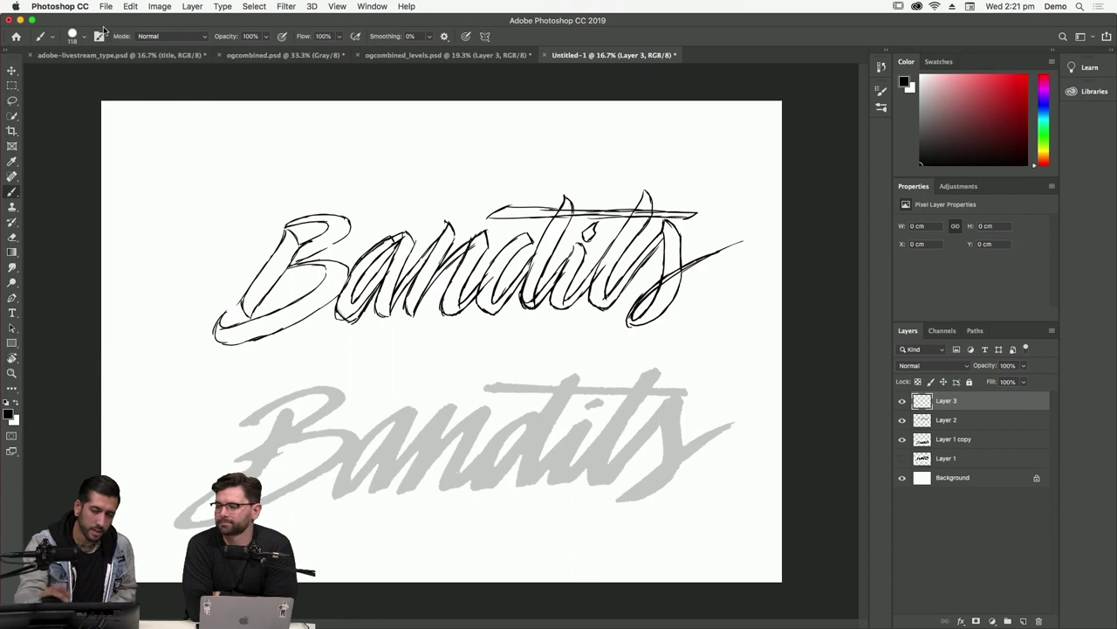
click(266, 36)
drag(274, 50, 226, 50)
click(338, 36)
drag(338, 50, 308, 50)
click(609, 324)
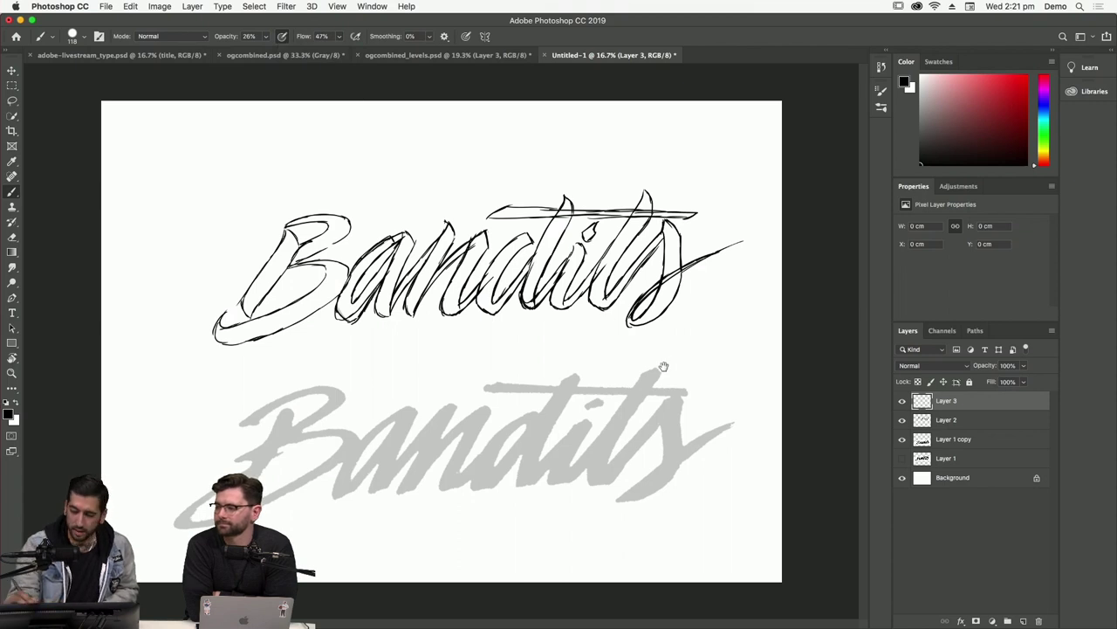
mouse_move(638, 321)
mouse_down()
mouse_move(673, 278)
mouse_move(677, 233)
mouse_move(665, 229)
mouse_move(611, 298)
mouse_move(600, 284)
mouse_move(596, 299)
mouse_move(645, 202)
mouse_move(633, 235)
mouse_up()
mouse_move(593, 278)
mouse_down()
mouse_move(569, 298)
mouse_move(577, 250)
mouse_move(559, 297)
mouse_move(576, 292)
mouse_move(543, 301)
mouse_move(541, 241)
mouse_move(557, 226)
mouse_move(528, 210)
mouse_move(711, 218)
mouse_up()
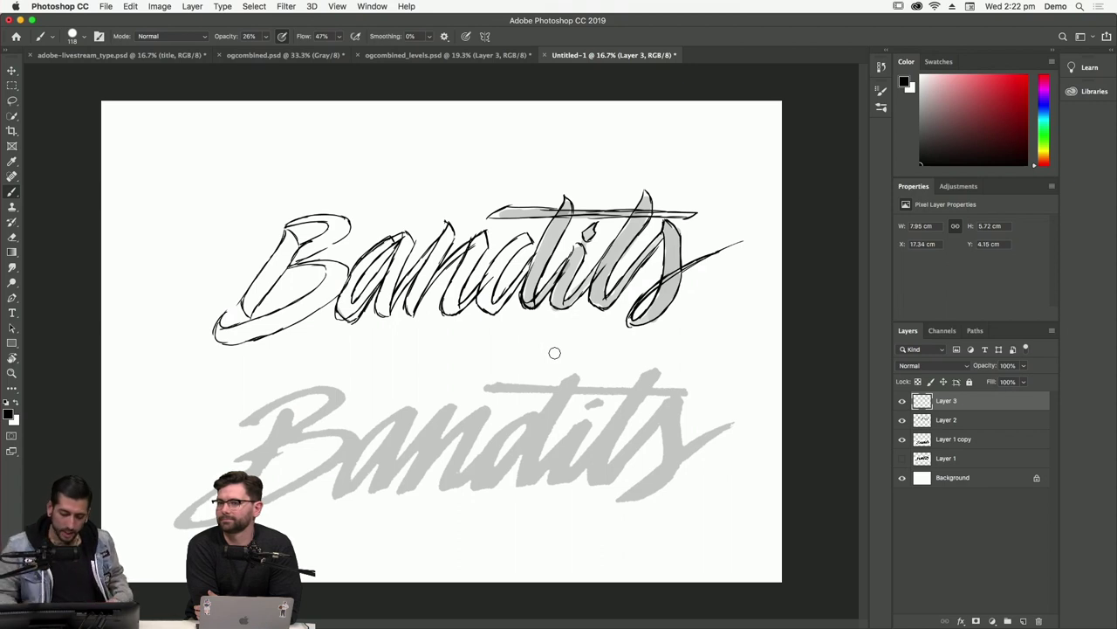
Delete the grey fill layer and restore brush flow and opacity to 100%.
key(BackSpace)
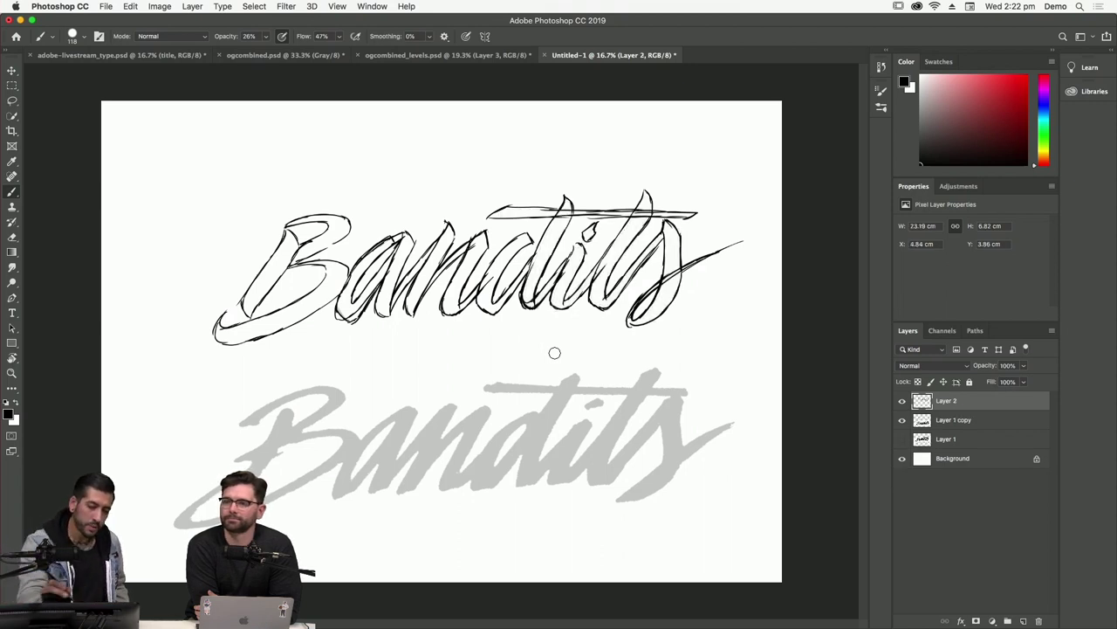
drag(335, 37, 377, 51)
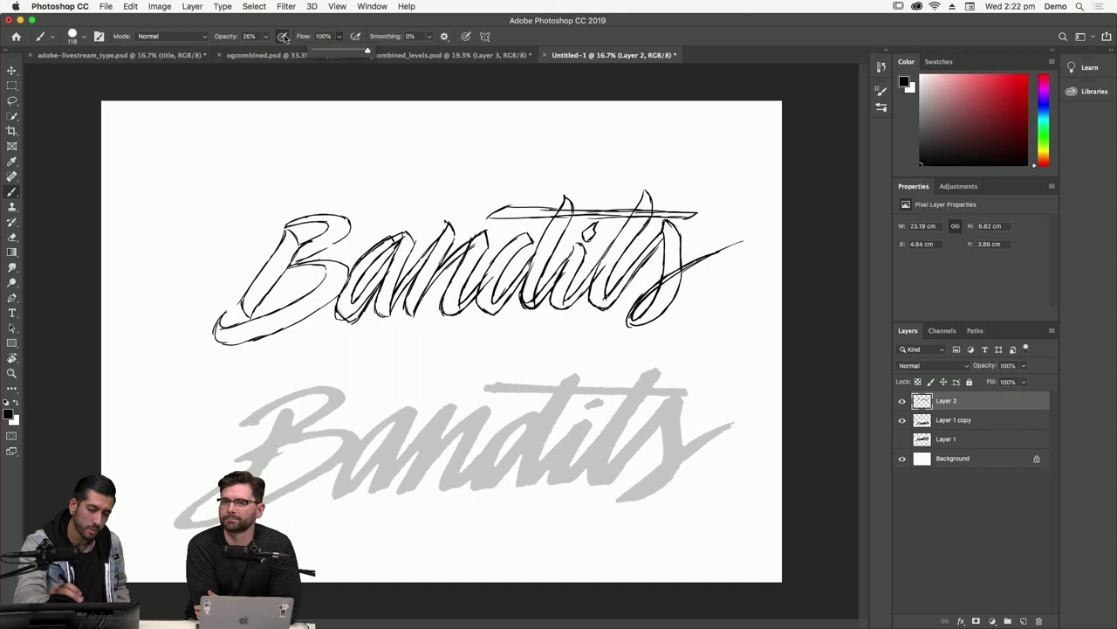
drag(265, 36, 307, 50)
Ink the s, t and its crossbar, and the i in solid black, rotating the canvas about 55°.
mouse_move(637, 305)
mouse_down()
mouse_move(653, 292)
mouse_move(630, 321)
mouse_move(668, 278)
mouse_move(646, 316)
mouse_move(672, 267)
mouse_move(667, 227)
mouse_move(688, 277)
mouse_move(632, 264)
mouse_move(611, 301)
mouse_move(672, 227)
mouse_move(629, 233)
mouse_move(597, 302)
mouse_up()
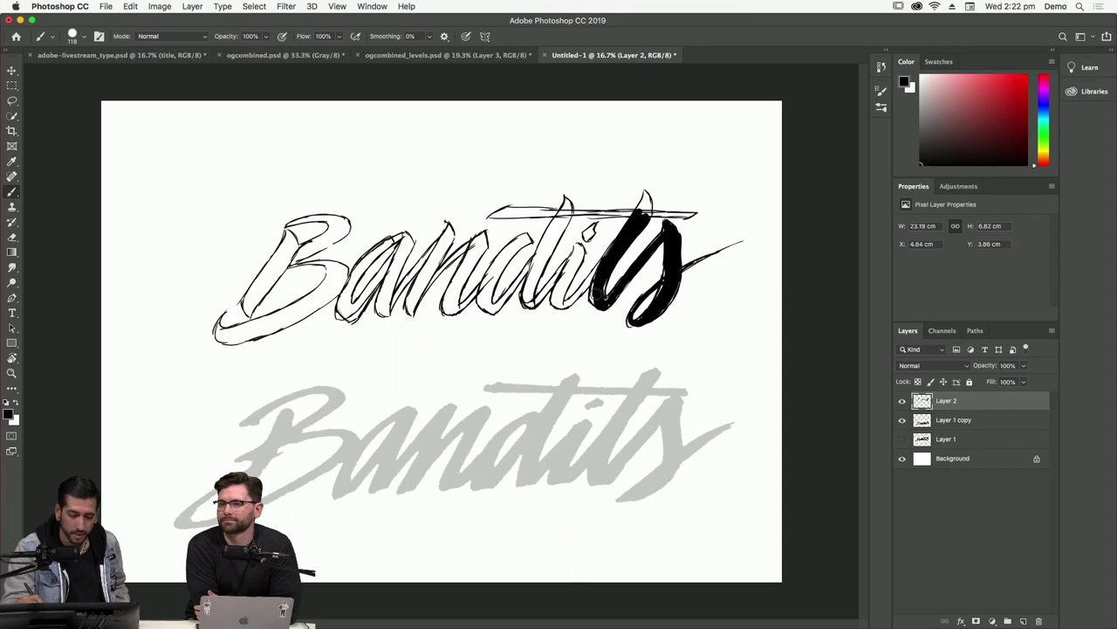
drag(646, 200, 648, 214)
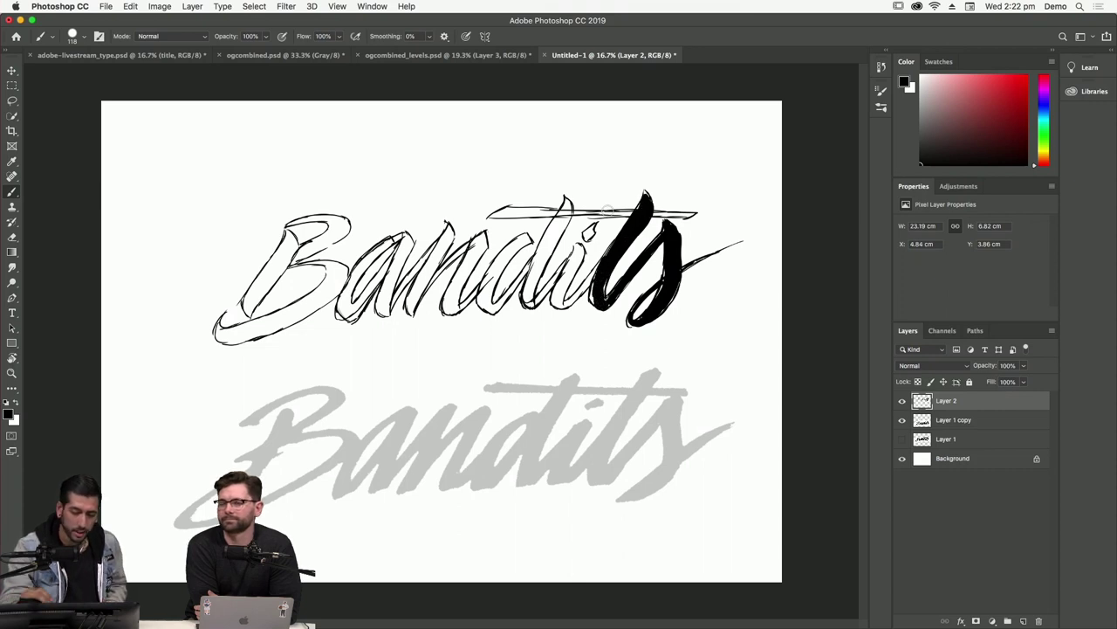
drag(496, 213, 609, 212)
key(r)
mouse_move(684, 291)
mouse_down()
mouse_move(598, 190)
mouse_move(528, 199)
mouse_move(596, 354)
mouse_move(496, 299)
mouse_move(484, 310)
mouse_move(478, 289)
mouse_move(507, 365)
mouse_move(527, 385)
mouse_move(515, 308)
mouse_move(547, 361)
mouse_move(539, 283)
mouse_up()
mouse_move(512, 283)
mouse_down()
mouse_move(513, 299)
mouse_move(506, 262)
mouse_move(576, 193)
mouse_up()
drag(598, 395, 662, 326)
mouse_move(538, 271)
mouse_down()
mouse_move(541, 339)
mouse_move(569, 351)
mouse_move(568, 326)
mouse_up()
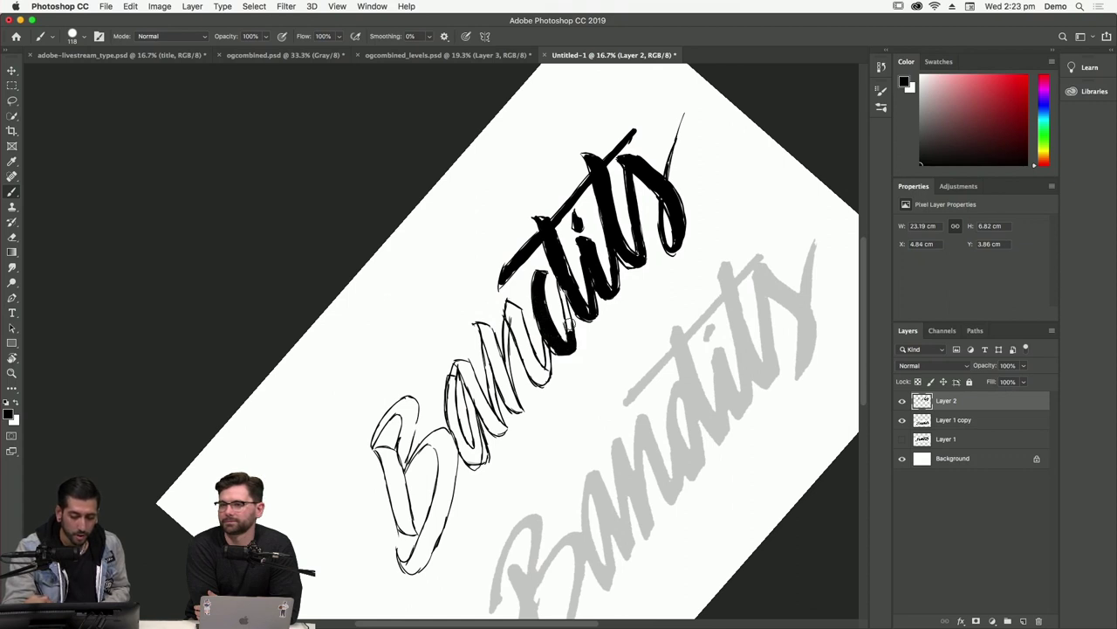
scroll(620, 374, down, 3)
Ink the n, remaining letters and the B stem, then reset rotation and hide the grey copy.
drag(476, 285, 514, 367)
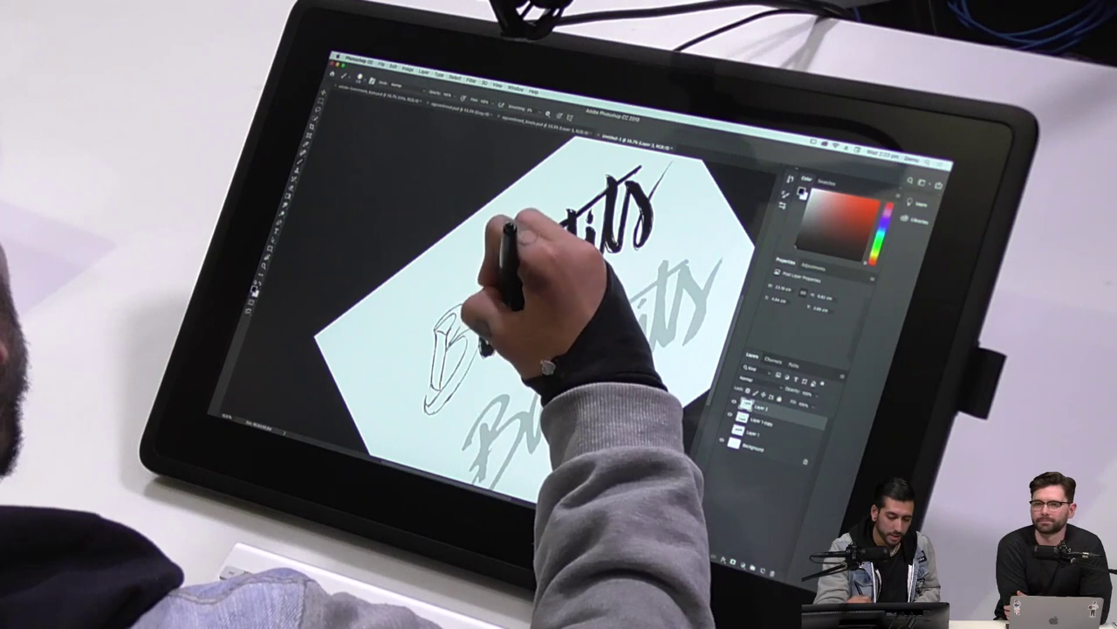
mouse_move(498, 224)
mouse_down()
mouse_move(559, 262)
mouse_move(437, 345)
mouse_move(447, 332)
mouse_up()
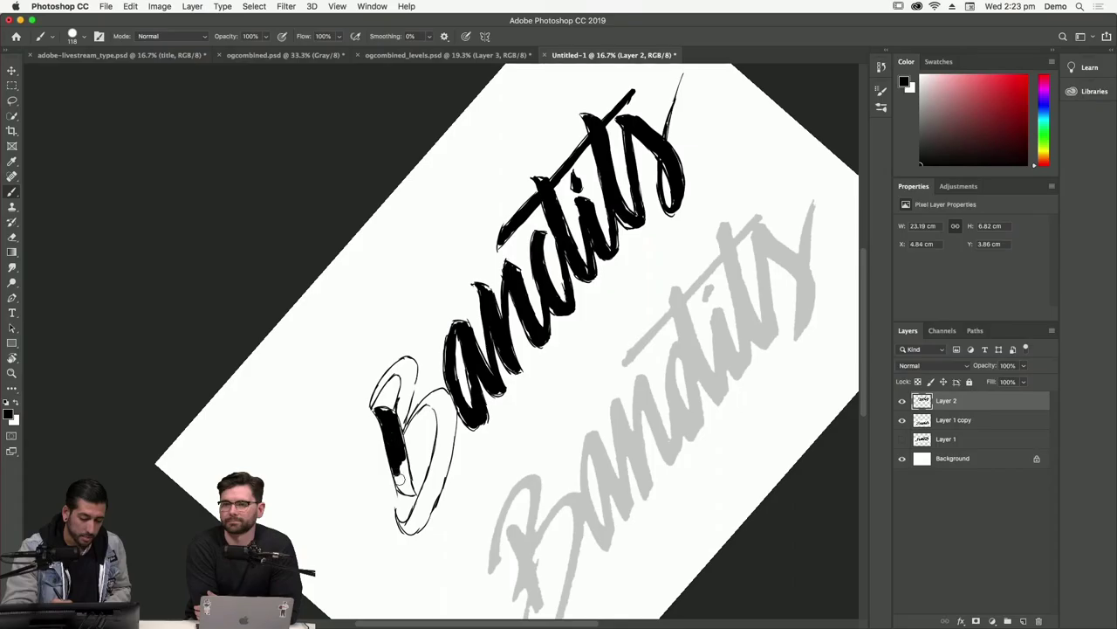
drag(400, 464, 409, 483)
drag(397, 373, 411, 432)
mouse_move(411, 354)
mouse_down()
mouse_move(412, 407)
mouse_move(401, 386)
mouse_move(376, 393)
mouse_move(404, 361)
mouse_move(414, 377)
mouse_up()
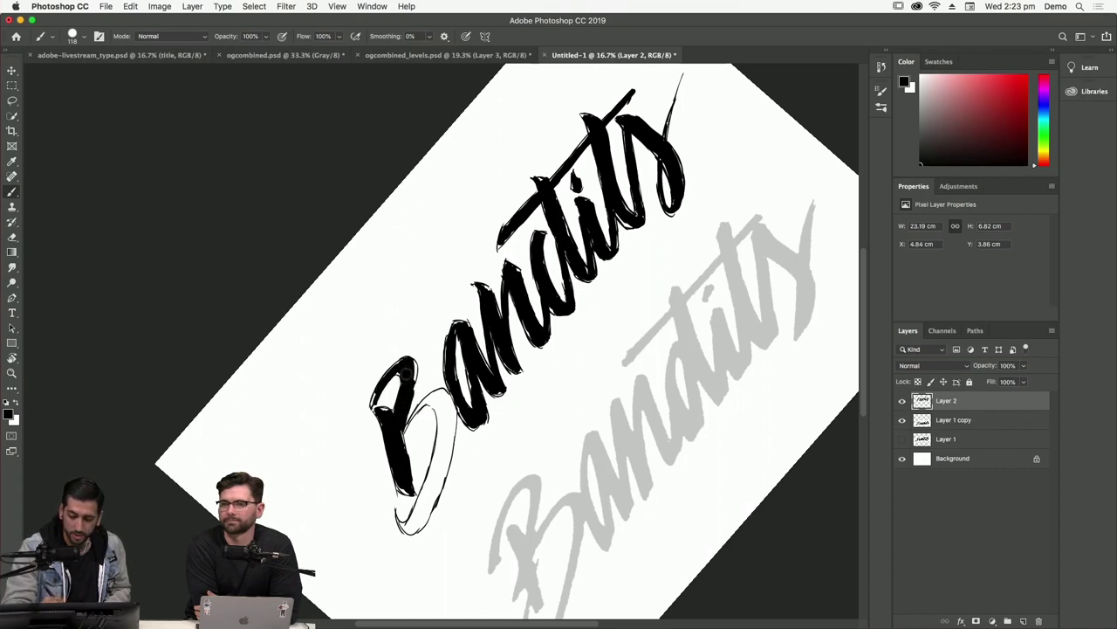
click(902, 400)
click(902, 400)
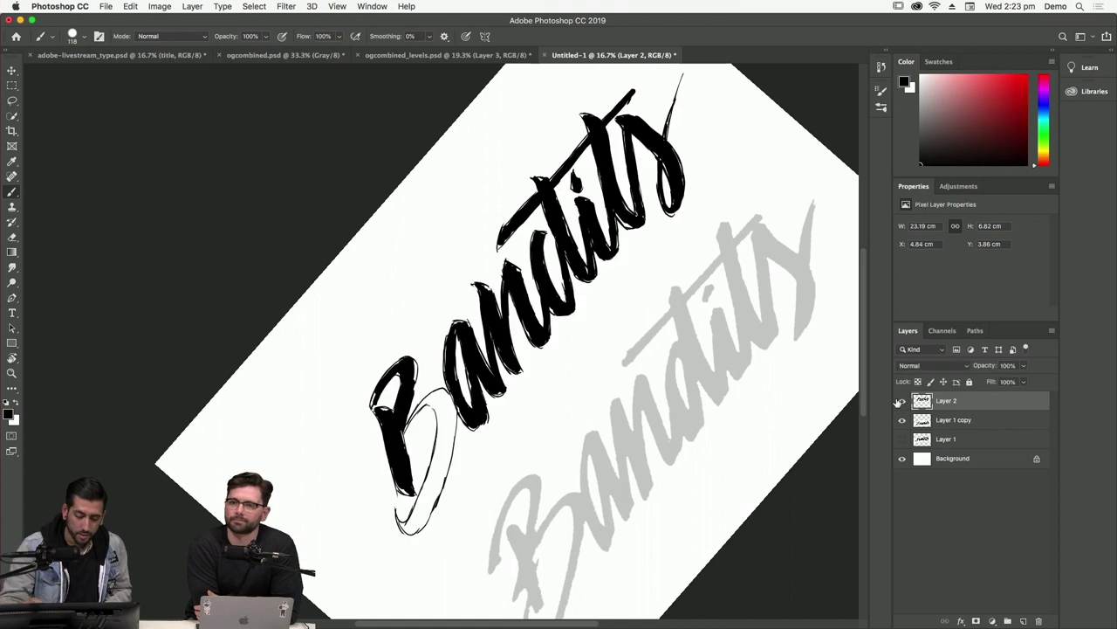
mouse_move(409, 524)
mouse_down()
mouse_move(446, 457)
mouse_move(421, 510)
mouse_move(452, 408)
mouse_move(448, 444)
mouse_move(434, 398)
mouse_up()
key(Escape)
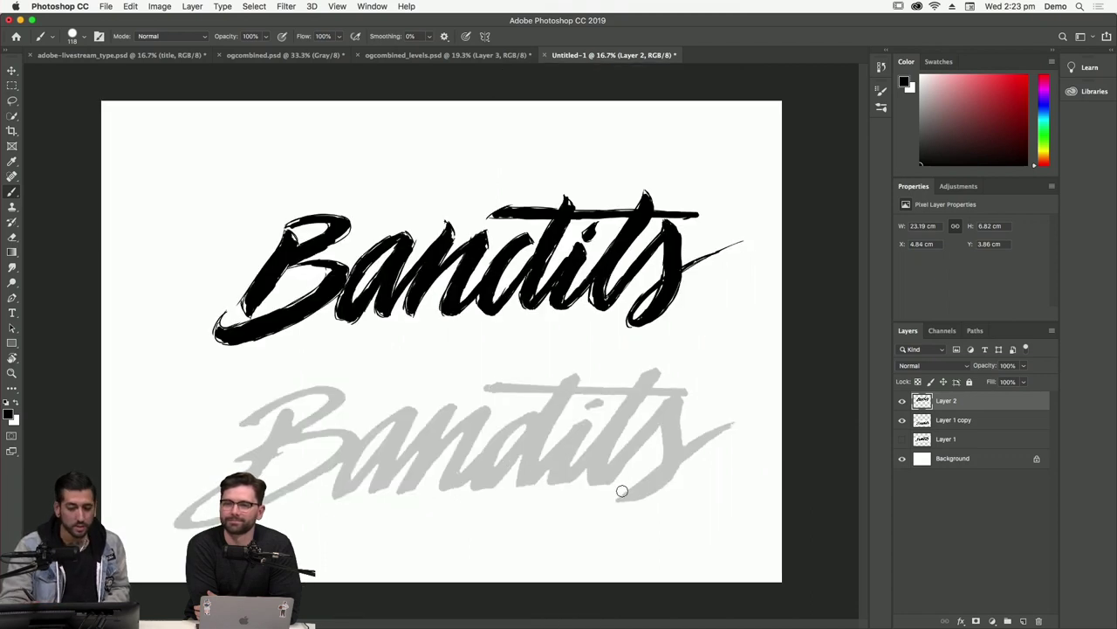
click(901, 420)
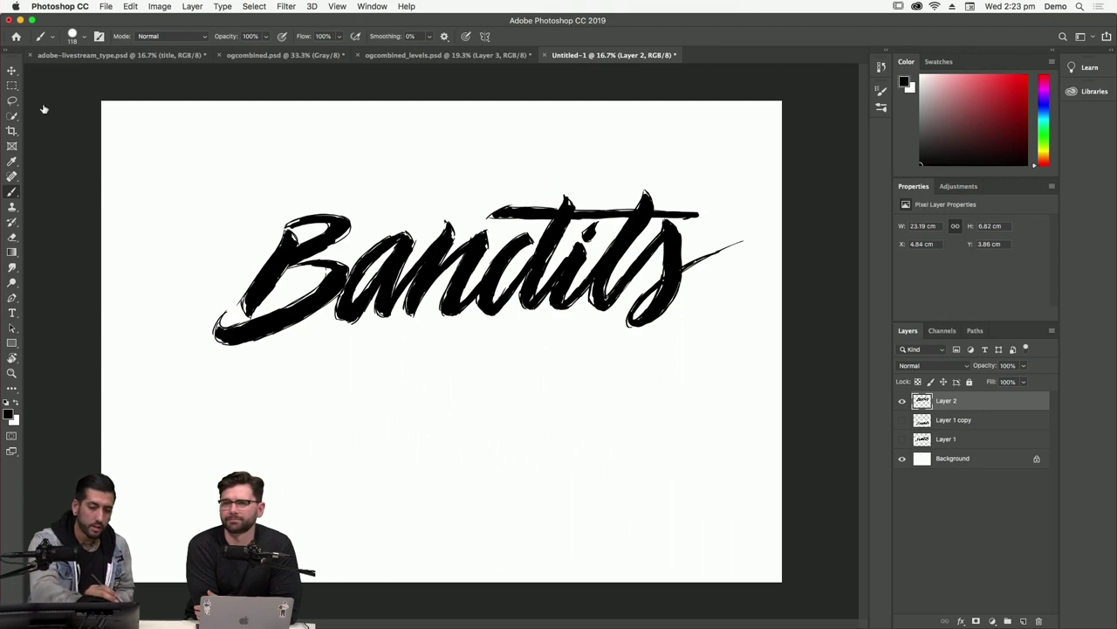
Move the Bandits lettering lower and slightly left, discard a trial tilt, and start a text line below.
key(v)
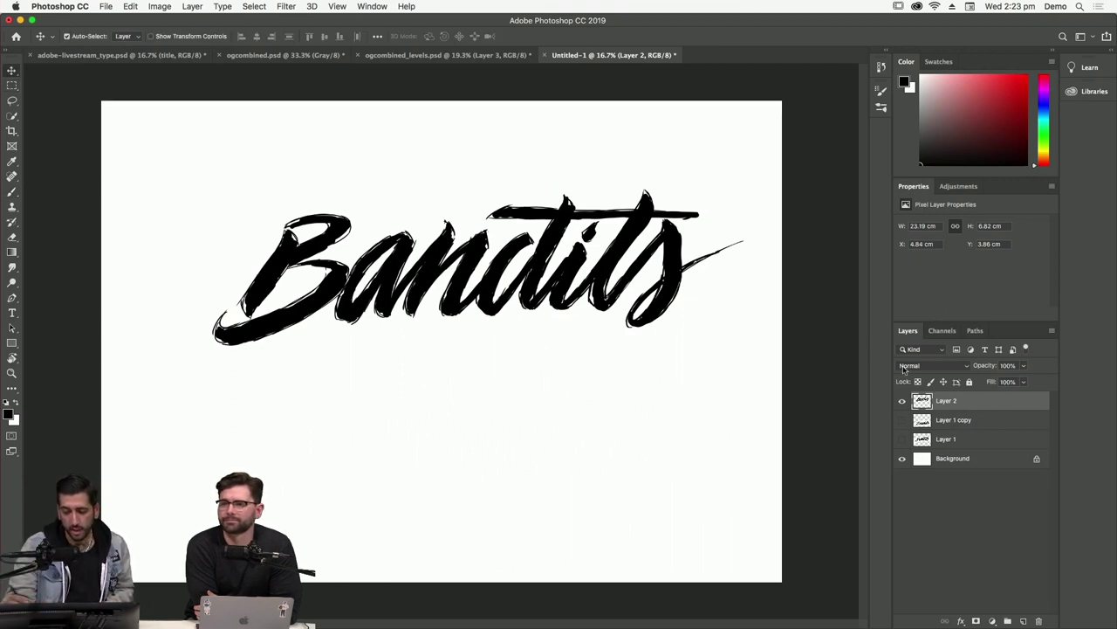
drag(672, 259, 660, 303)
key(ctrl+t)
drag(751, 226, 748, 227)
key(Escape)
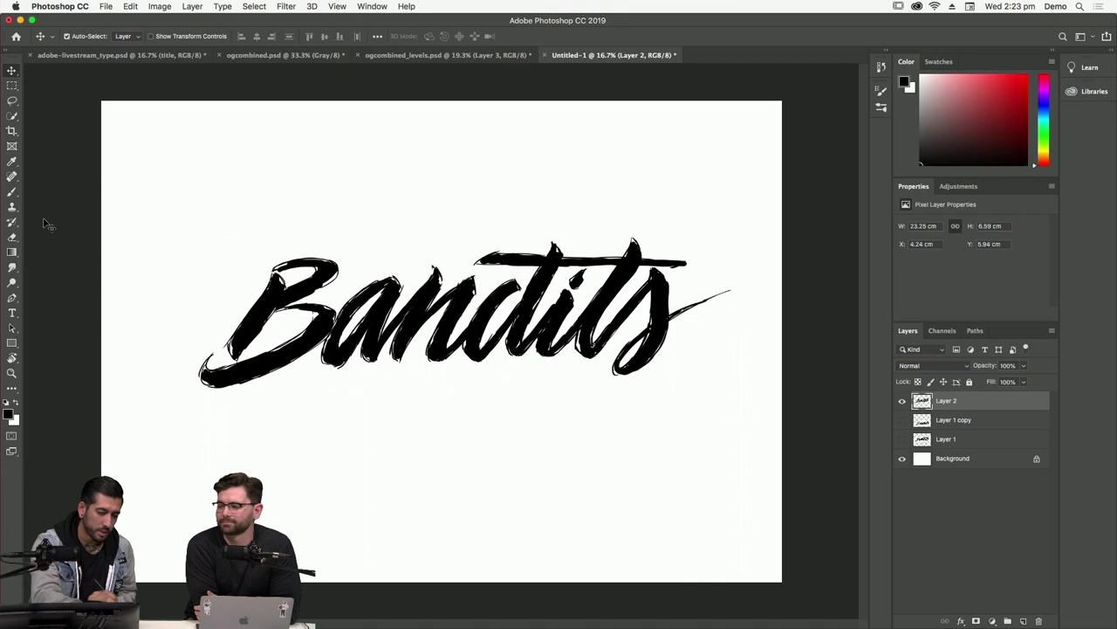
click(12, 312)
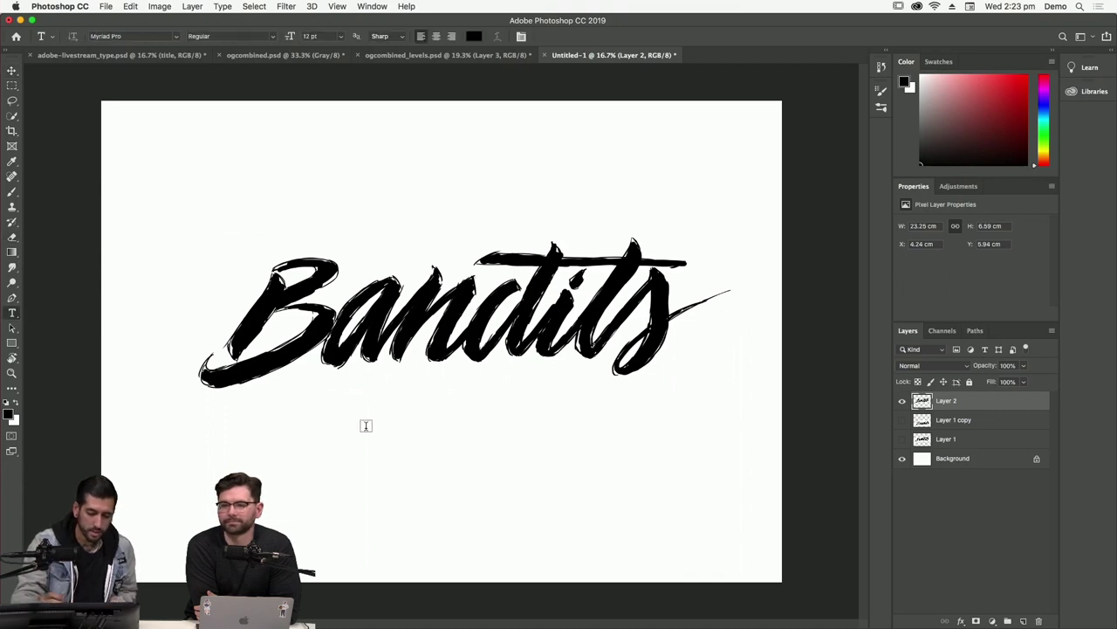
click(364, 425)
Type SOCIAL CLUB and set it in Courier, enlarged to 35 pt.
text(SOCIAL CLU)
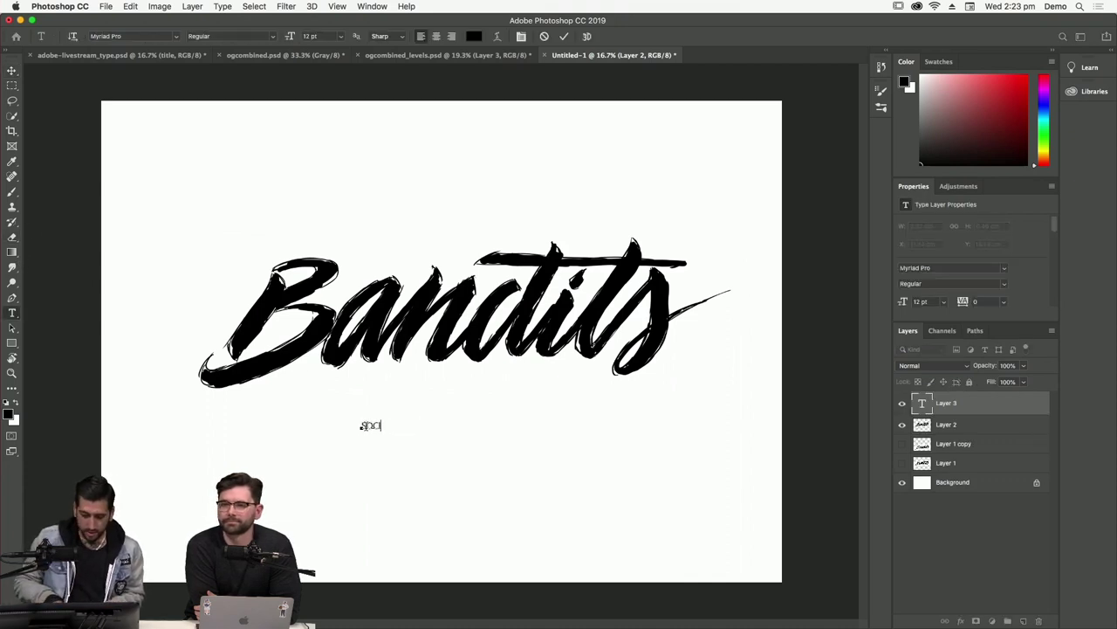
text(B)
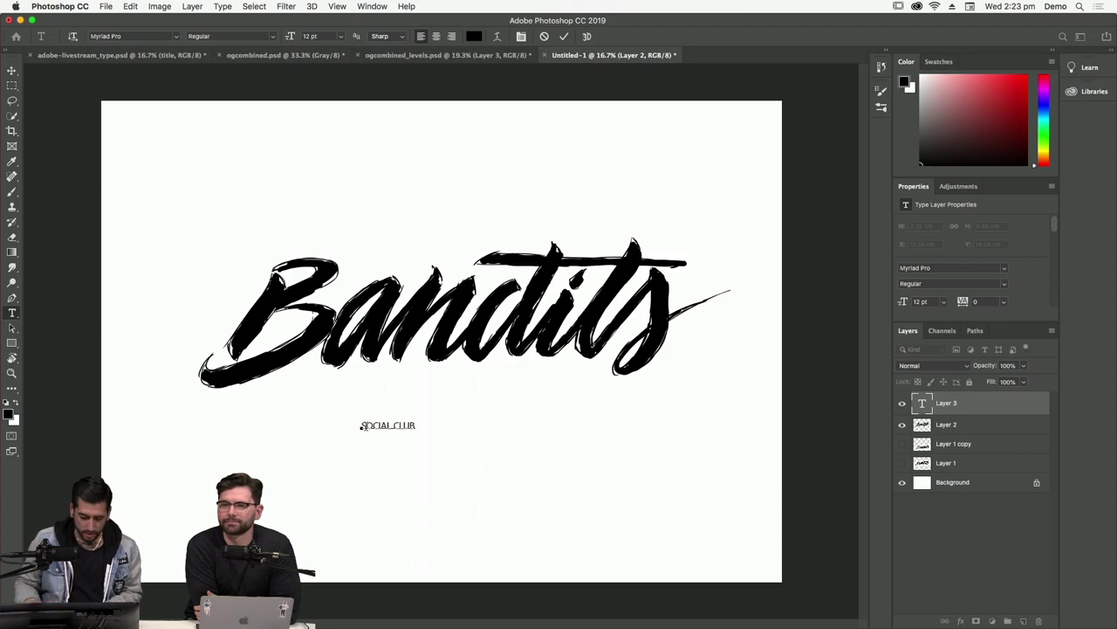
key(super+a)
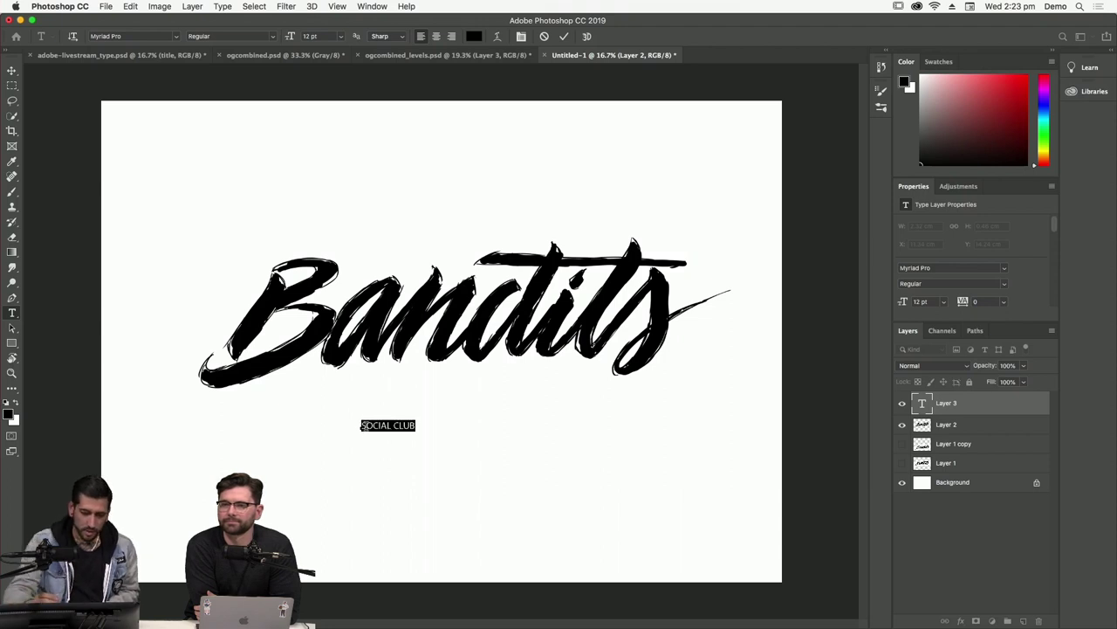
click(176, 37)
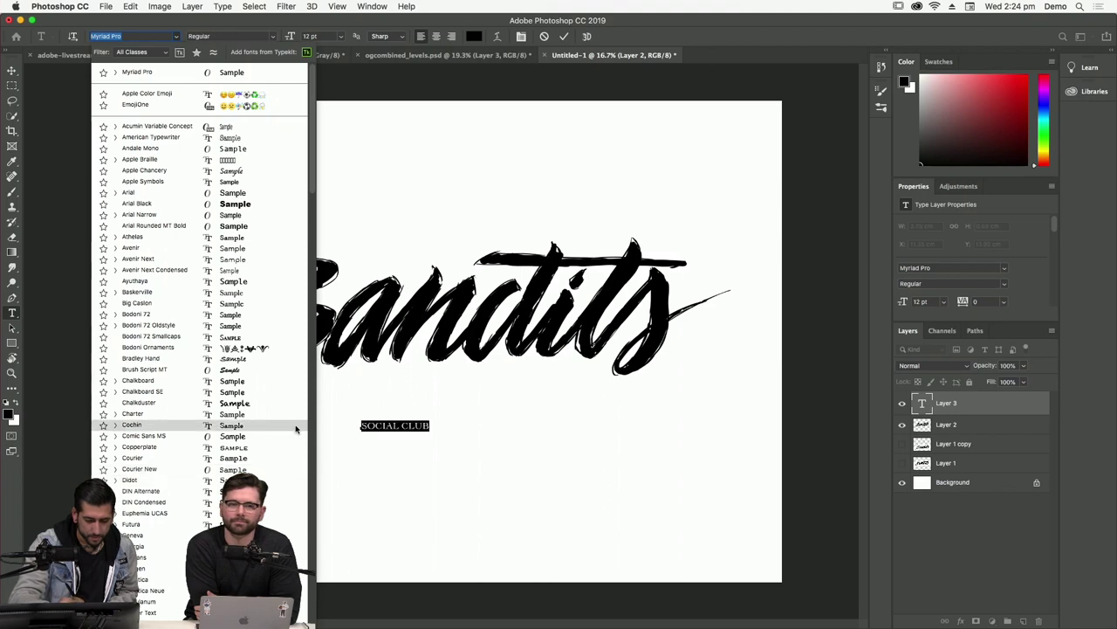
click(270, 457)
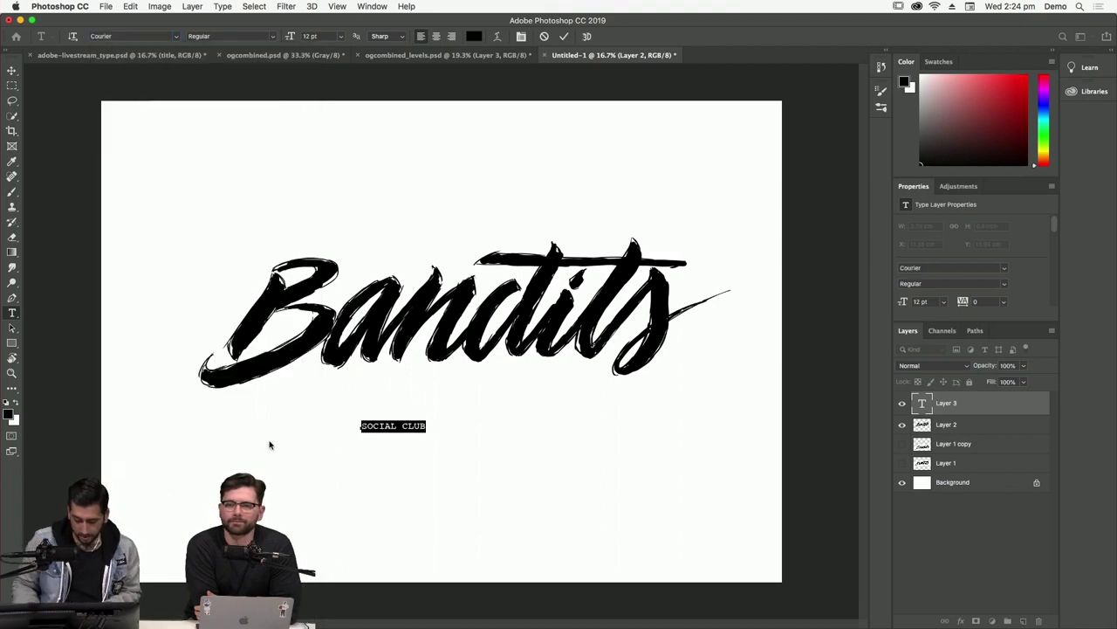
key(super+shift+period)
key(super+shift+period)
key(super+shift+period)
key(super+shift+period)
key(super+shift+period)
key(super+shift+period)
key(super+shift+period)
key(super+shift+period)
key(super+shift+period)
key(super+shift+period)
key(super+shift+period)
key(super+shift+period)
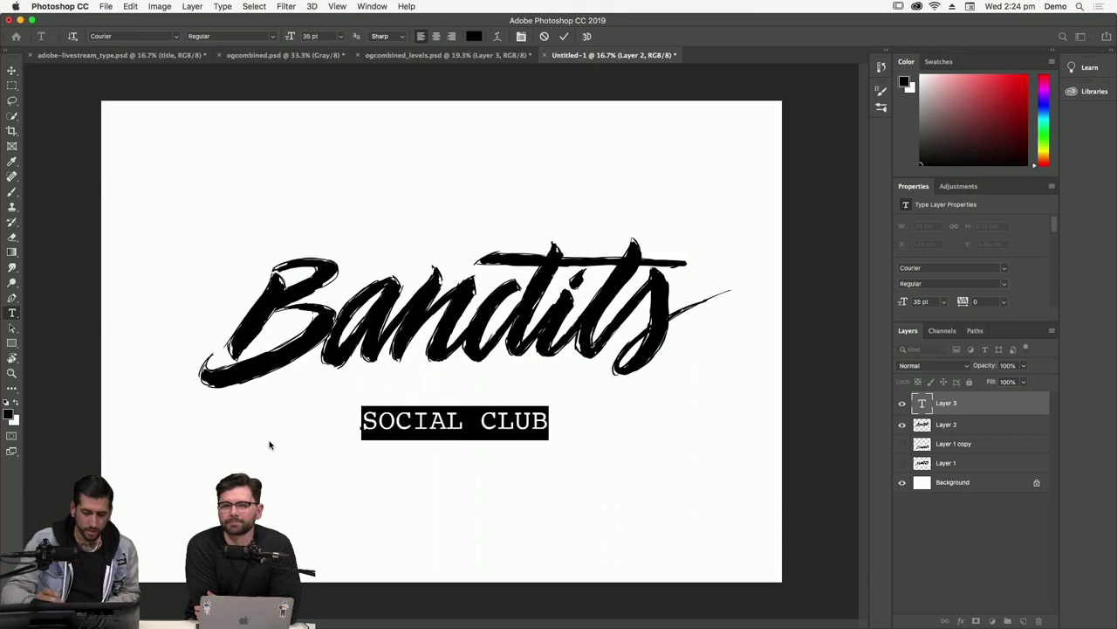
Set SOCIAL CLUB's tracking to 200 in the Character panel and commit the text.
key(super+t)
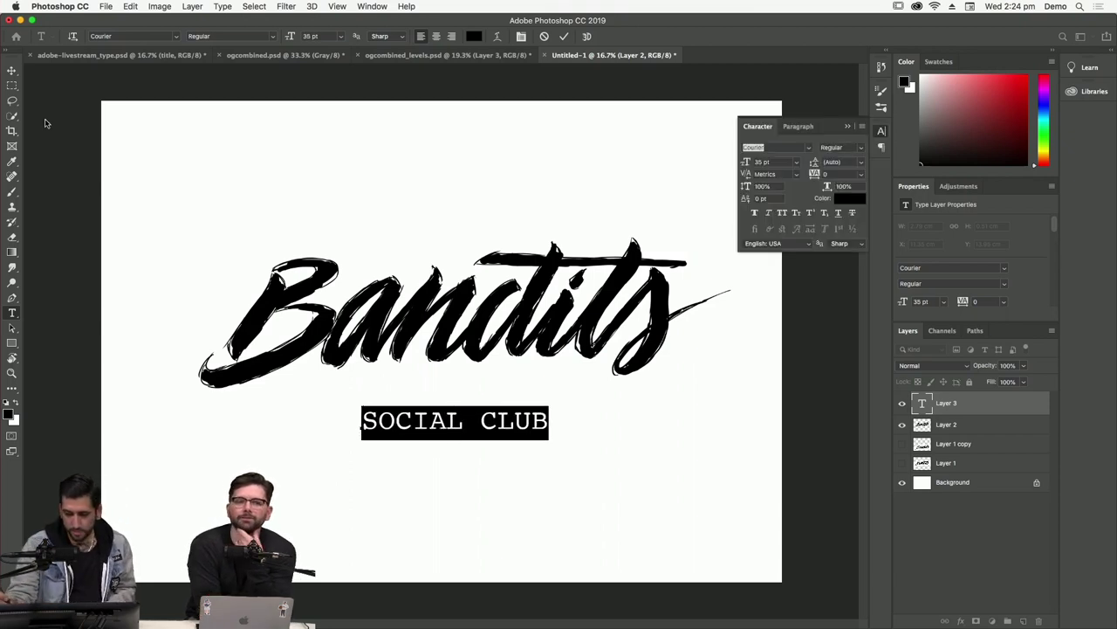
click(860, 173)
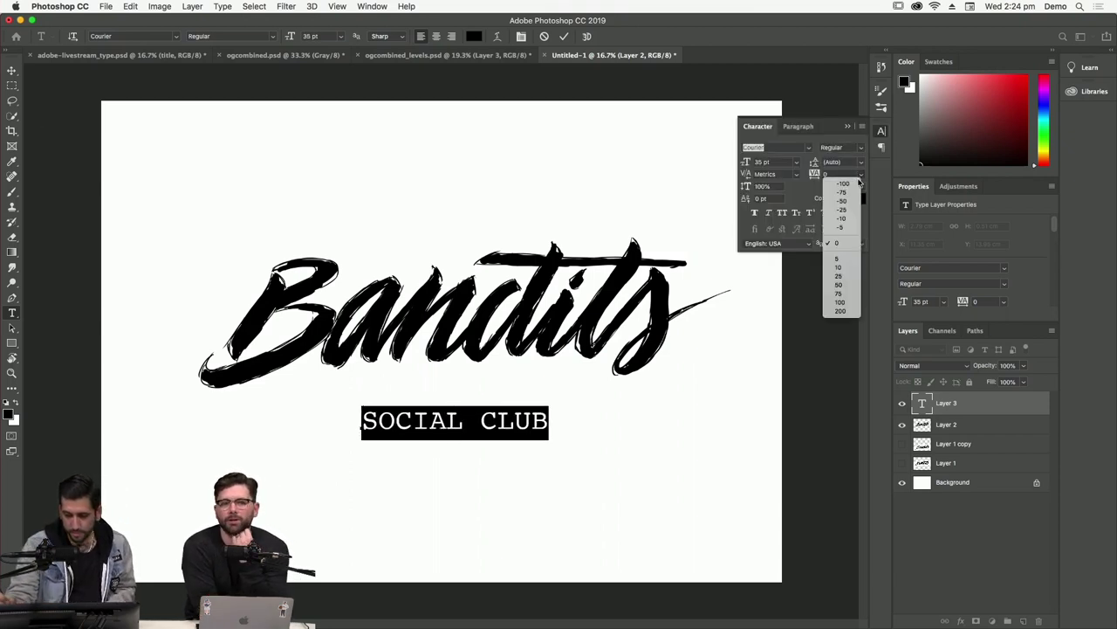
click(840, 311)
click(11, 70)
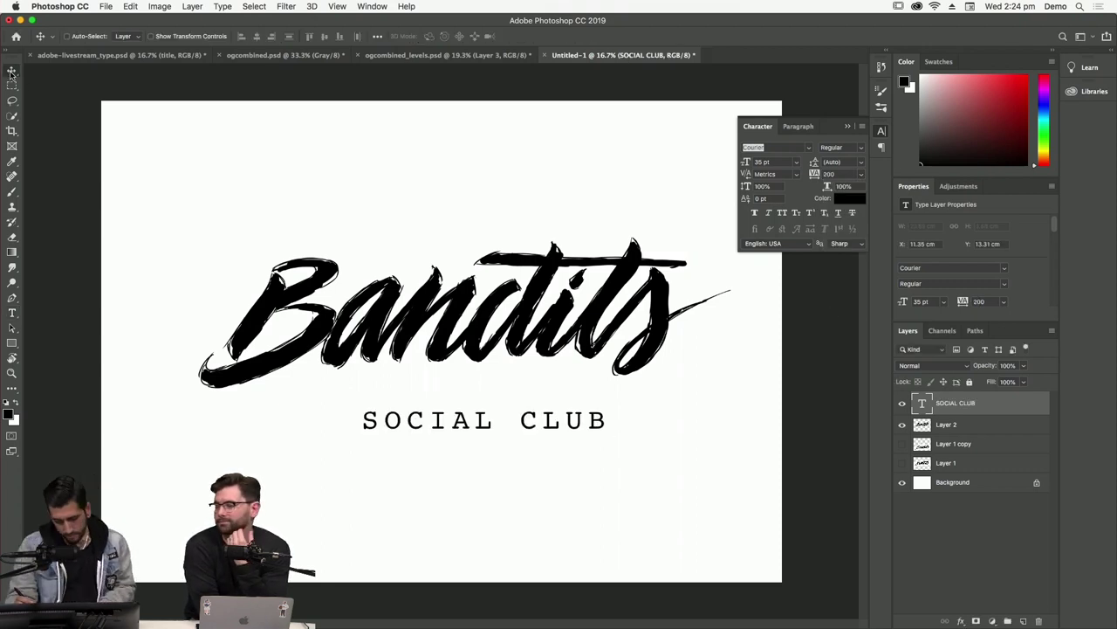
key(super+t)
Scale SOCIAL CLUB to about 83% (27.61 pt) and confirm it beneath Bandits.
drag(611, 433, 525, 385)
key(Return)
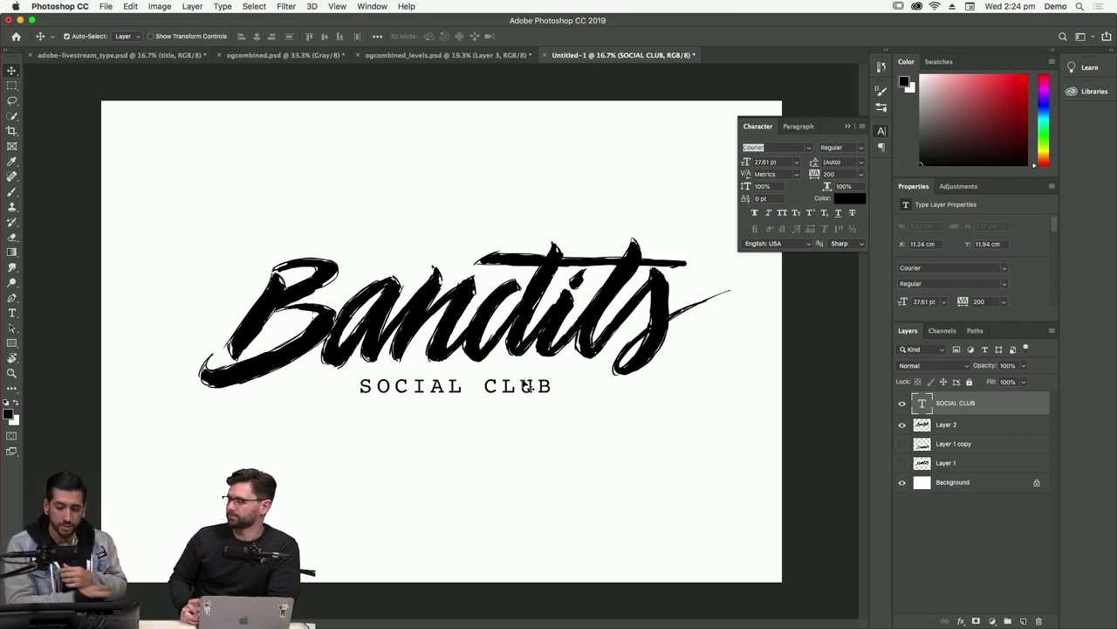
Briefly show the faded grey Bandits copy, then hide it again.
click(902, 443)
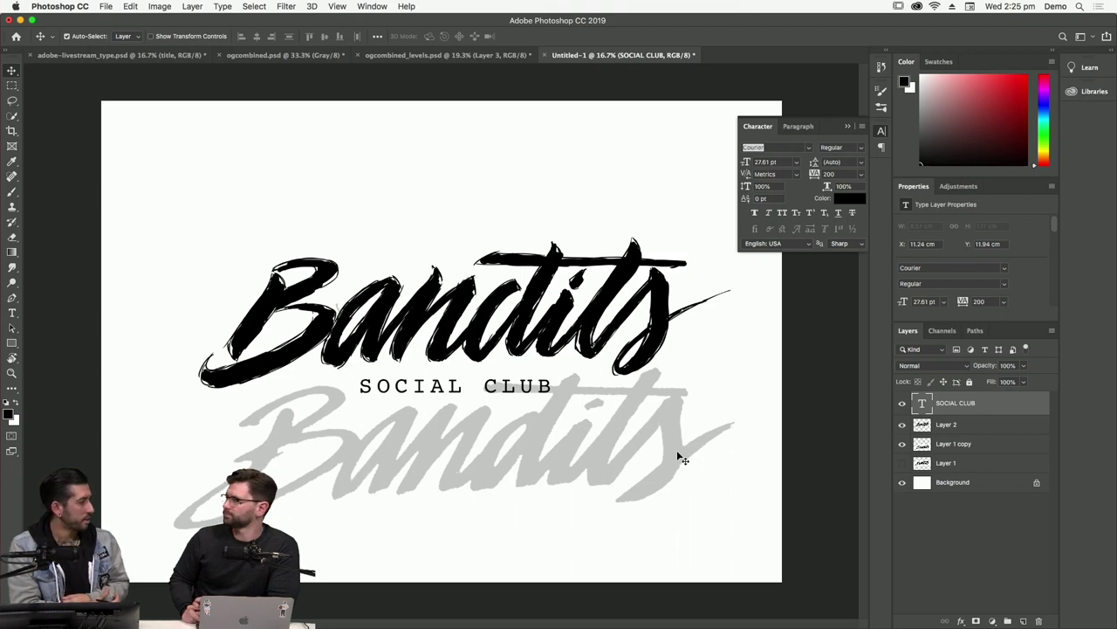
click(902, 443)
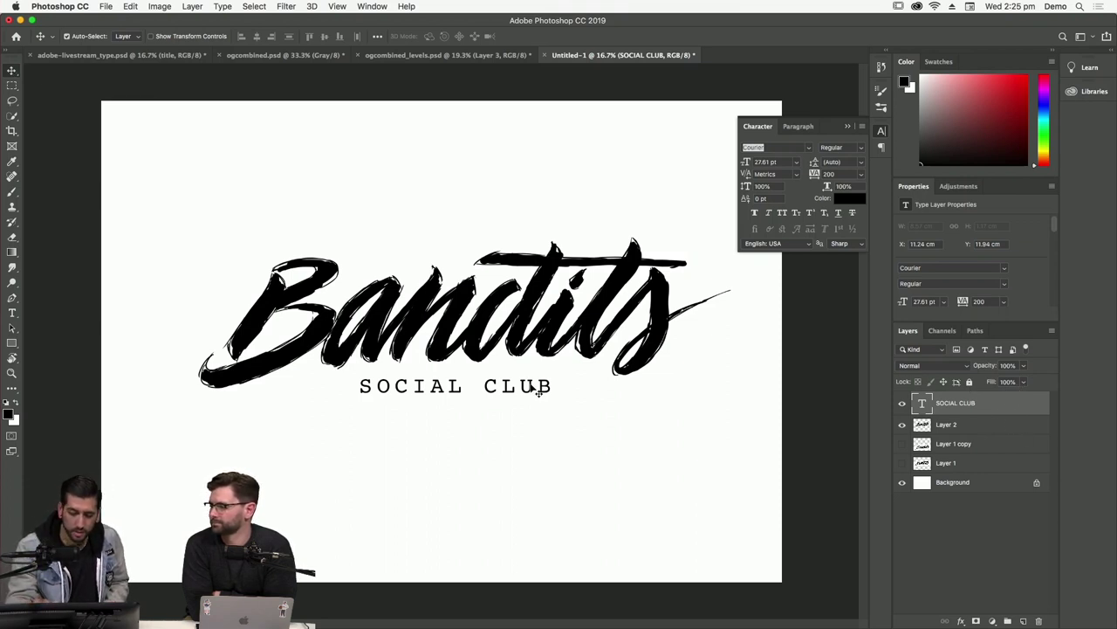
On a new layer in a rotated view, brush a thick tapered swash underneath Bandits.
key(r)
mouse_move(698, 416)
mouse_down()
mouse_move(673, 336)
mouse_move(594, 288)
mouse_up()
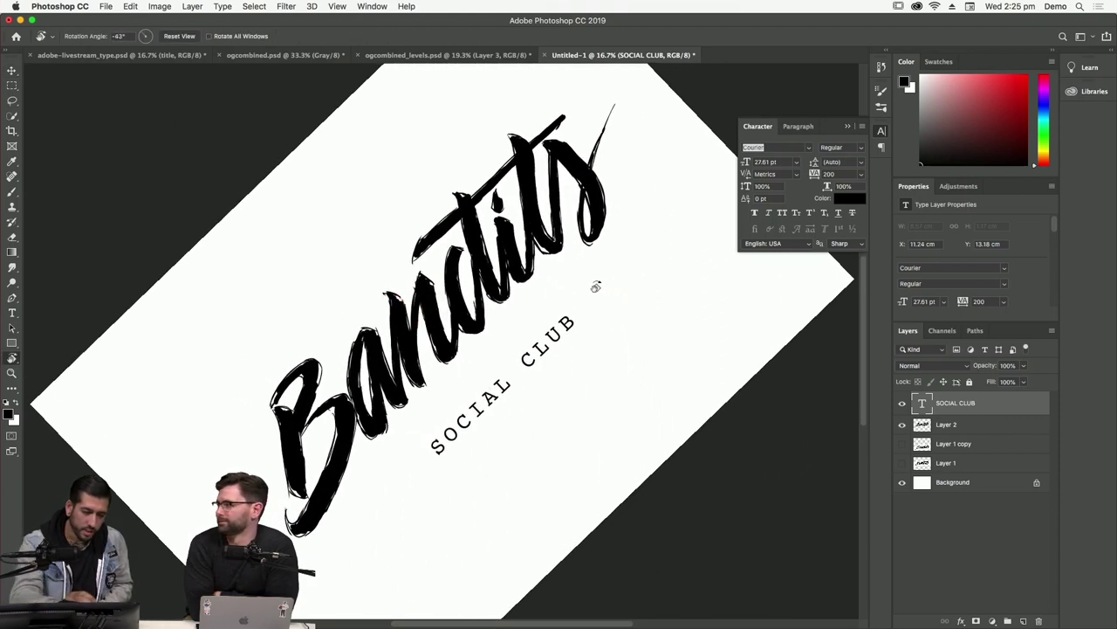
key(b)
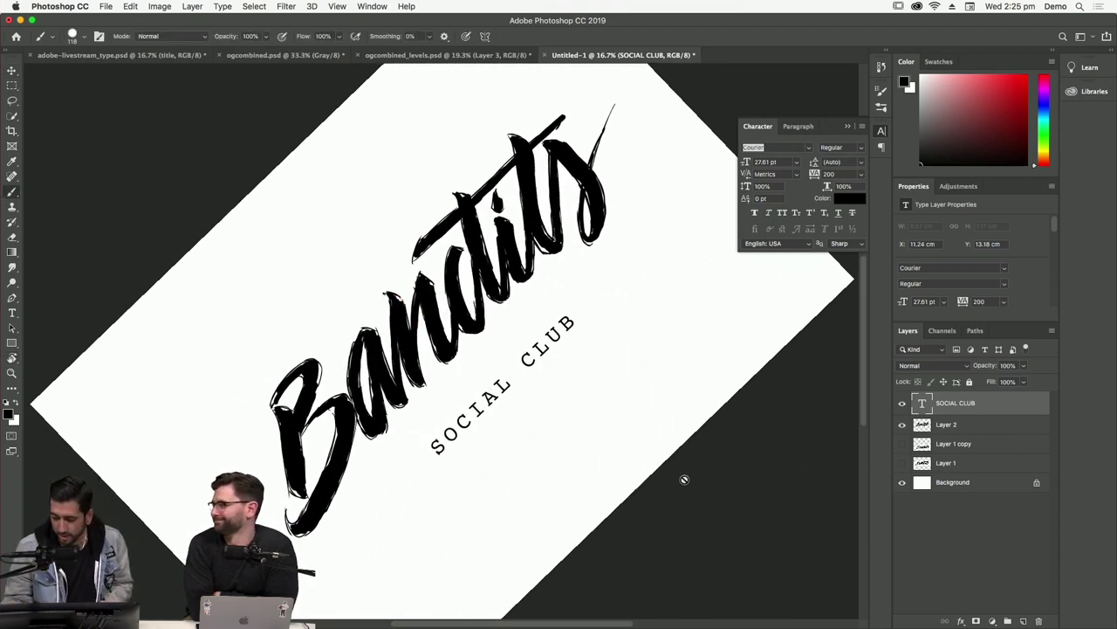
click(1023, 621)
mouse_move(372, 492)
mouse_down()
mouse_move(521, 320)
mouse_move(608, 253)
mouse_up()
mouse_move(367, 481)
mouse_down()
mouse_move(481, 351)
mouse_move(462, 371)
mouse_move(599, 257)
mouse_up()
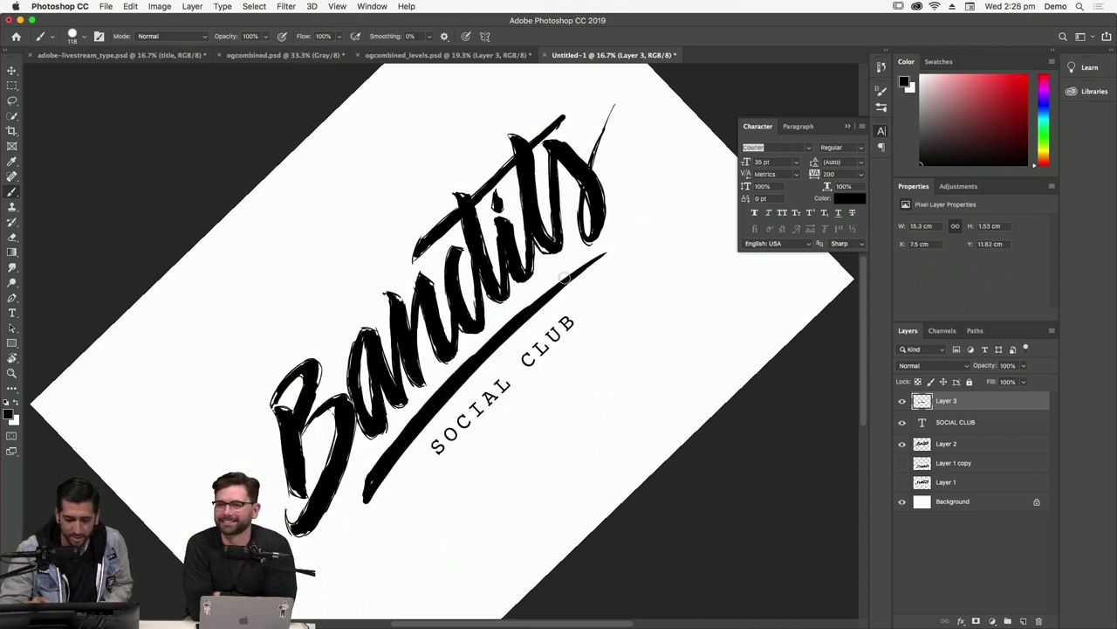
Reset the view rotation, zoom out, and paint a period dot after Bandits.
key(Escape)
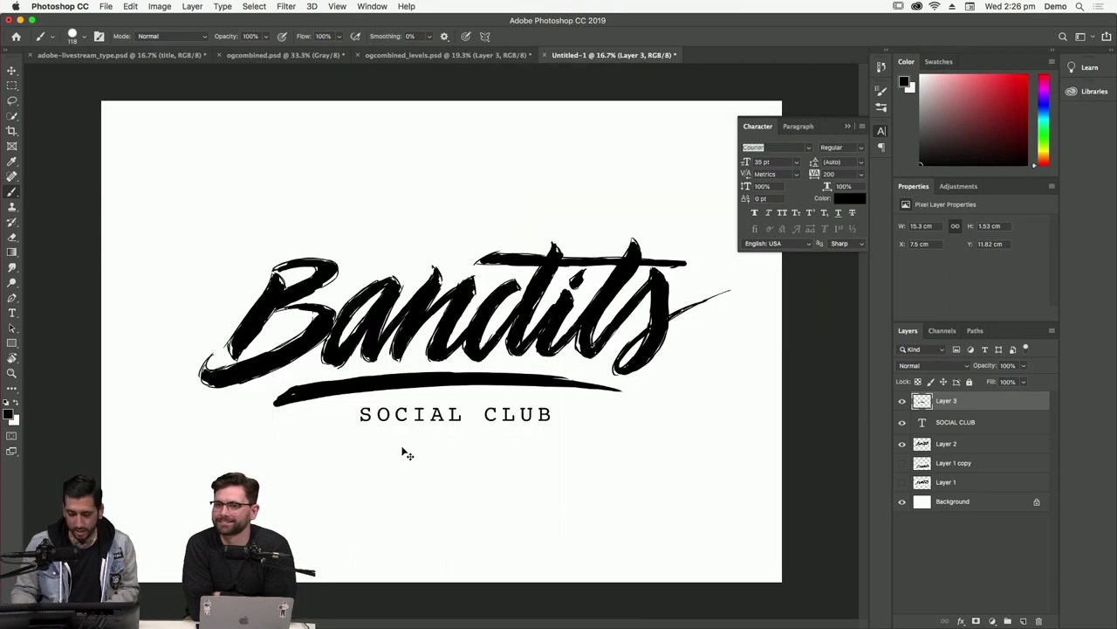
key(super+minus)
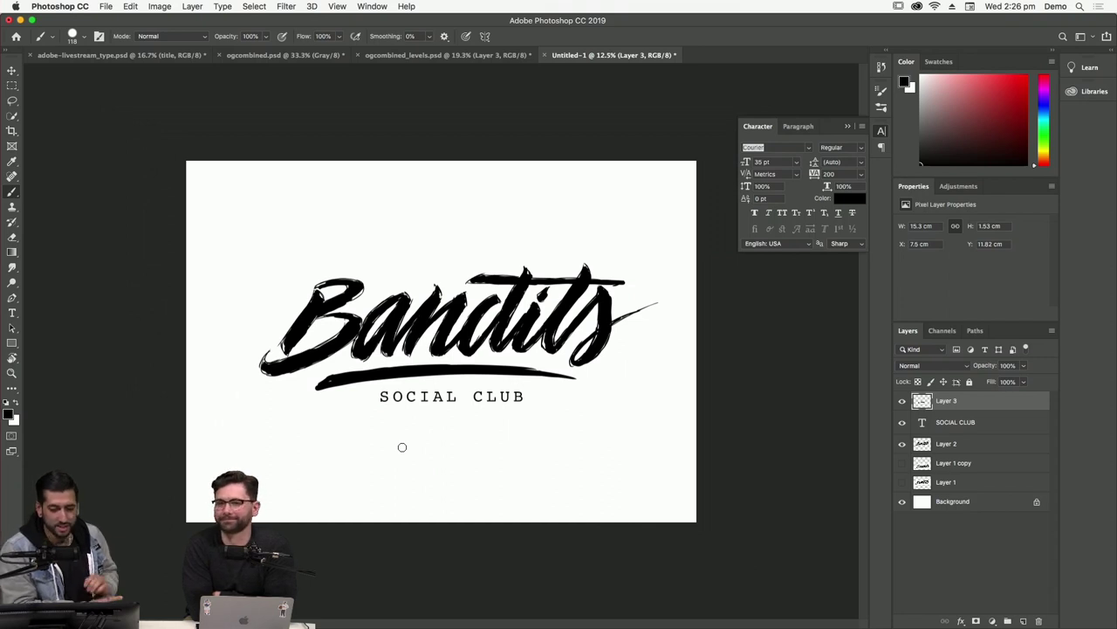
drag(611, 353, 613, 354)
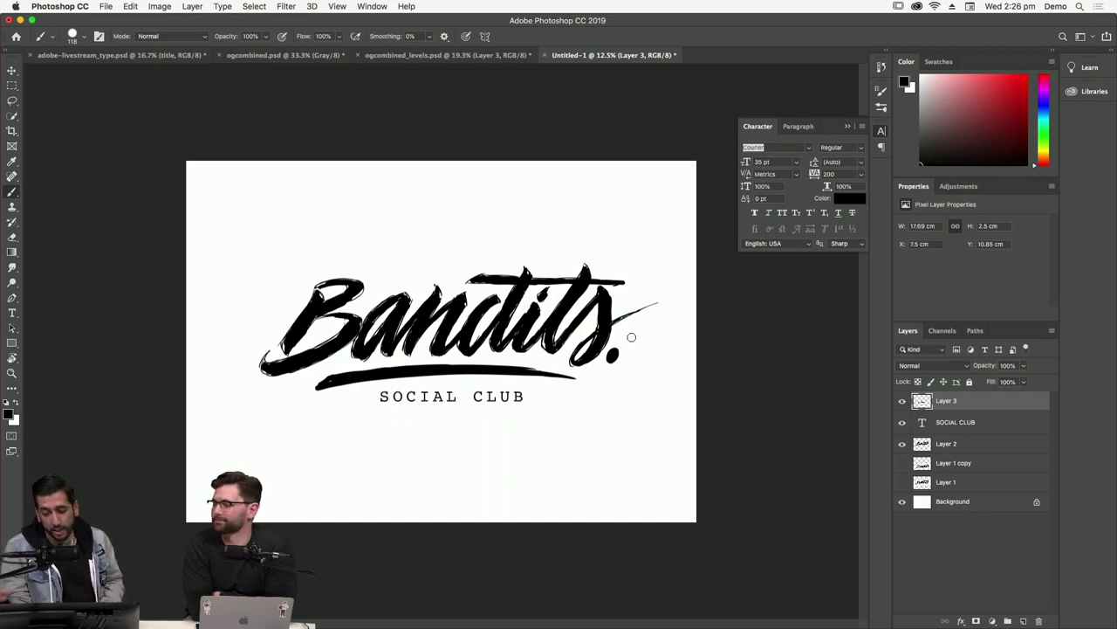
Group the swash and SOCIAL CLUB layers into Group 1 and move the Bandits layer into it.
shift+click(1022, 426)
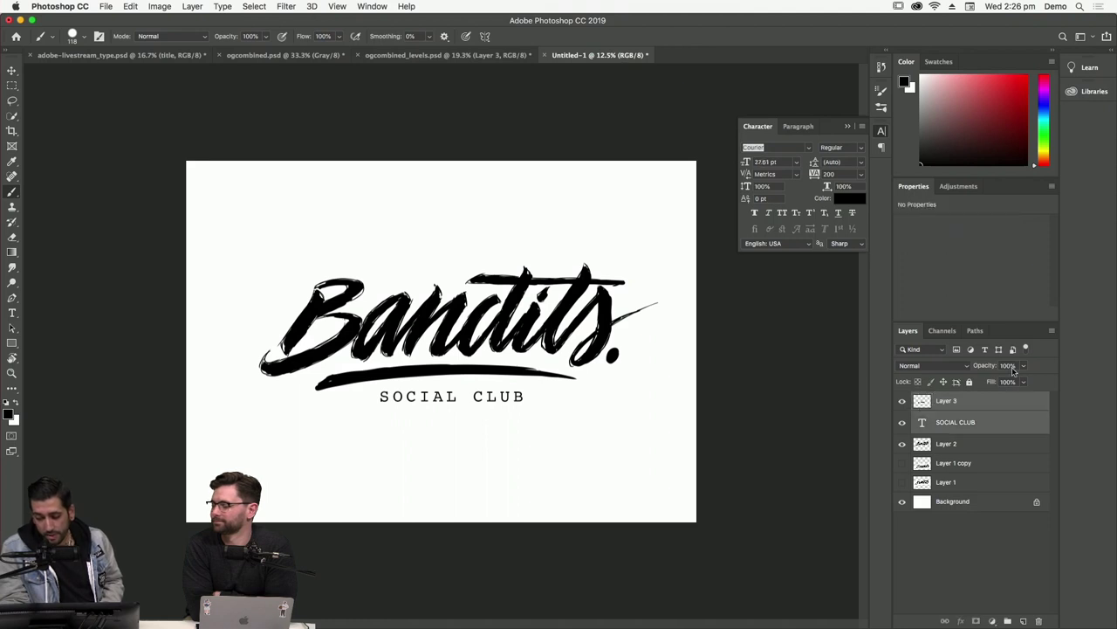
click(1007, 621)
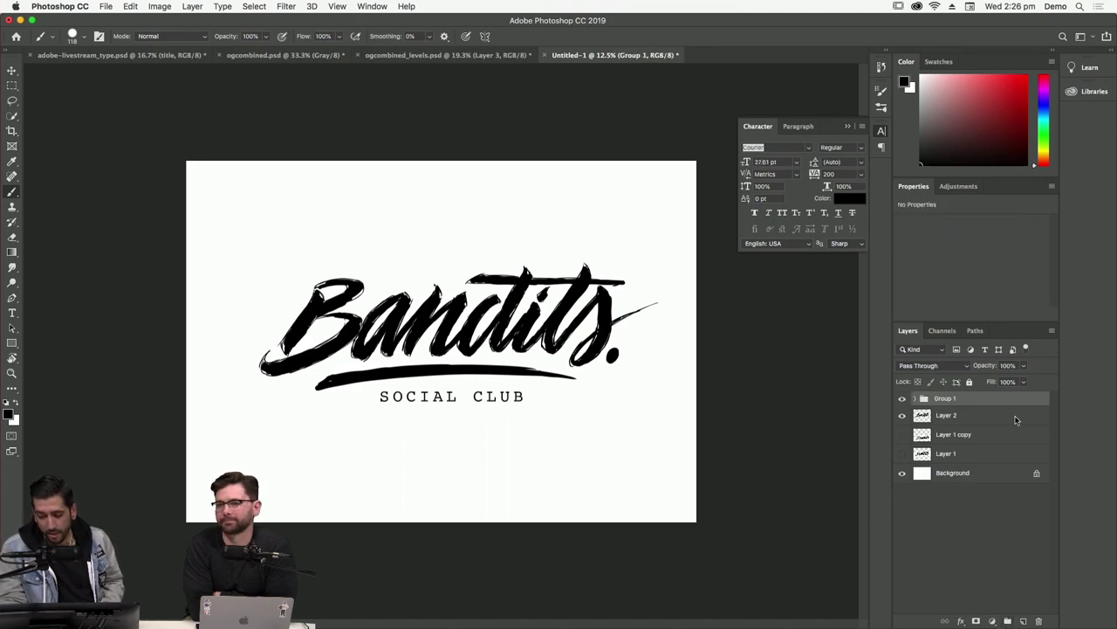
click(1024, 365)
mouse_move(1023, 382)
mouse_down()
mouse_move(987, 384)
mouse_move(1027, 382)
mouse_up()
click(995, 416)
shift+click(1028, 393)
drag(1008, 426, 980, 382)
Fade Group 1 to 15% opacity, zoom in to 50%, and add a new empty layer.
click(1026, 366)
key(super+equal)
key(super+equal)
key(super+equal)
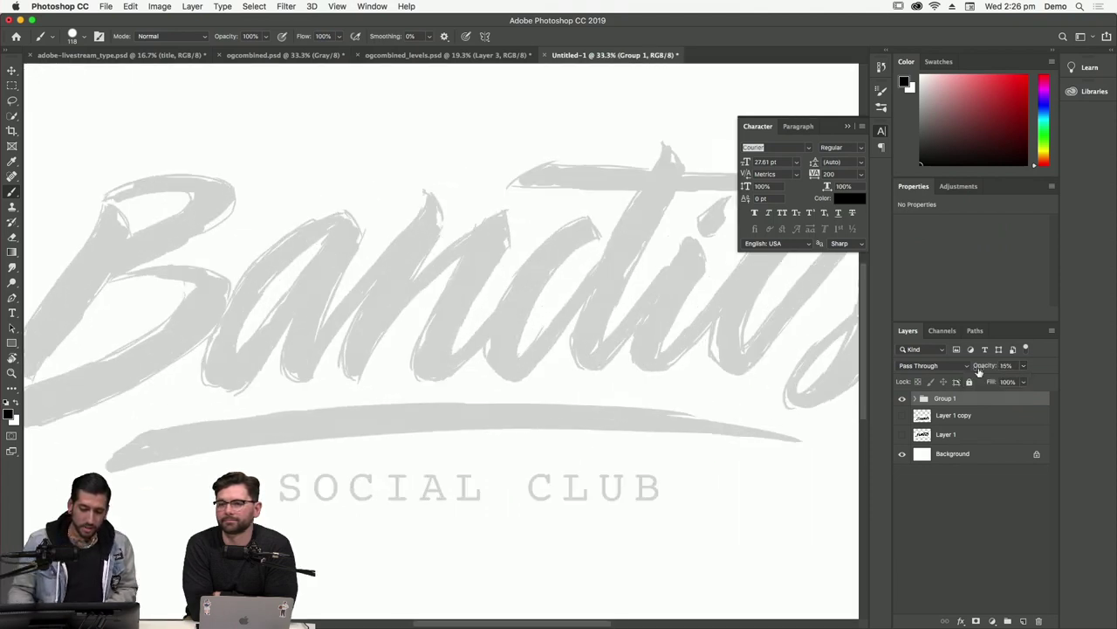
key(super+equal)
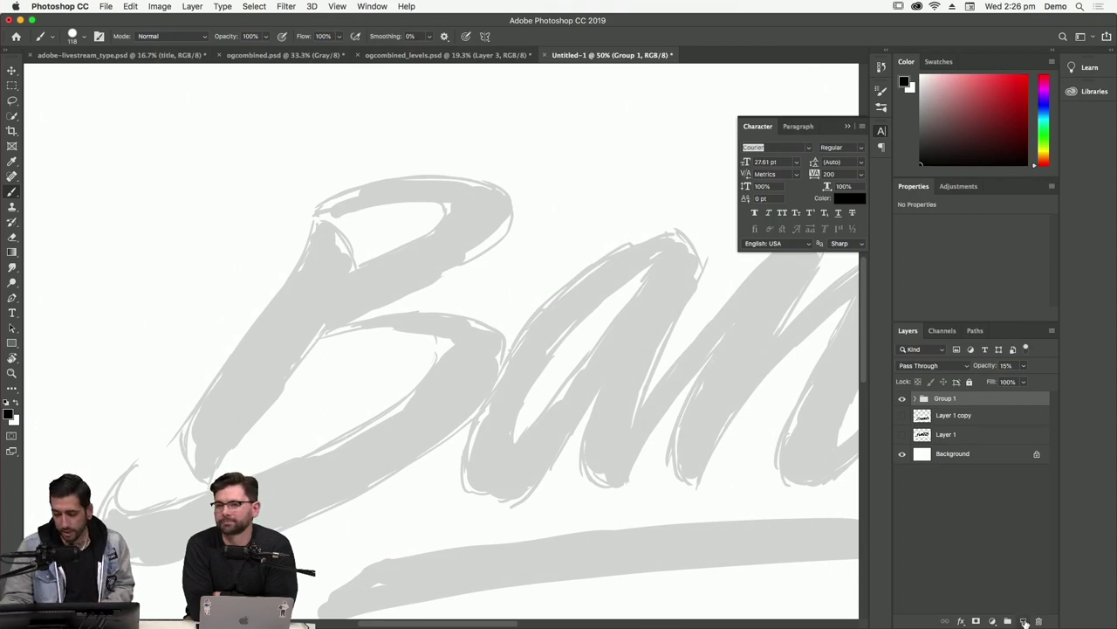
click(1024, 621)
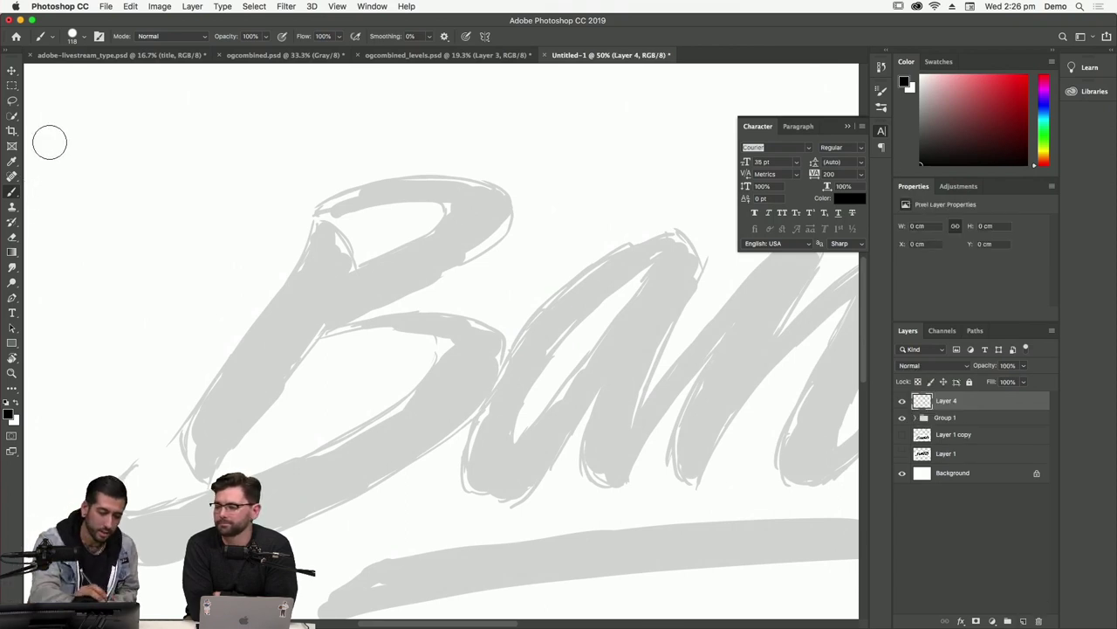
Collapse the brush preset folders and choose the TGTS Rusty Nib 4 brush.
click(77, 37)
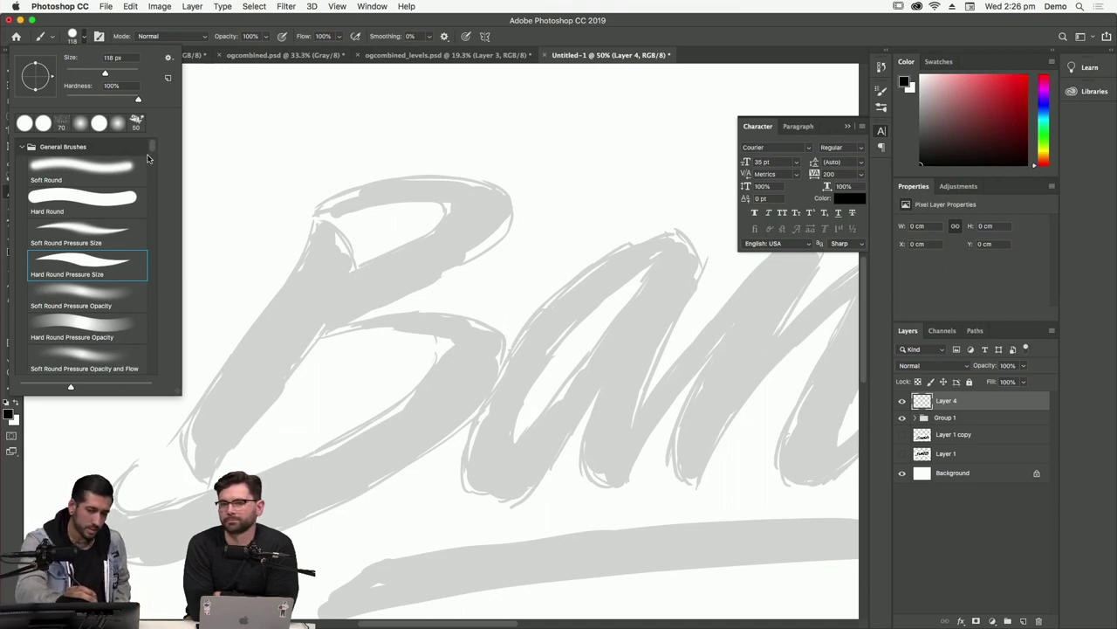
drag(149, 150, 152, 176)
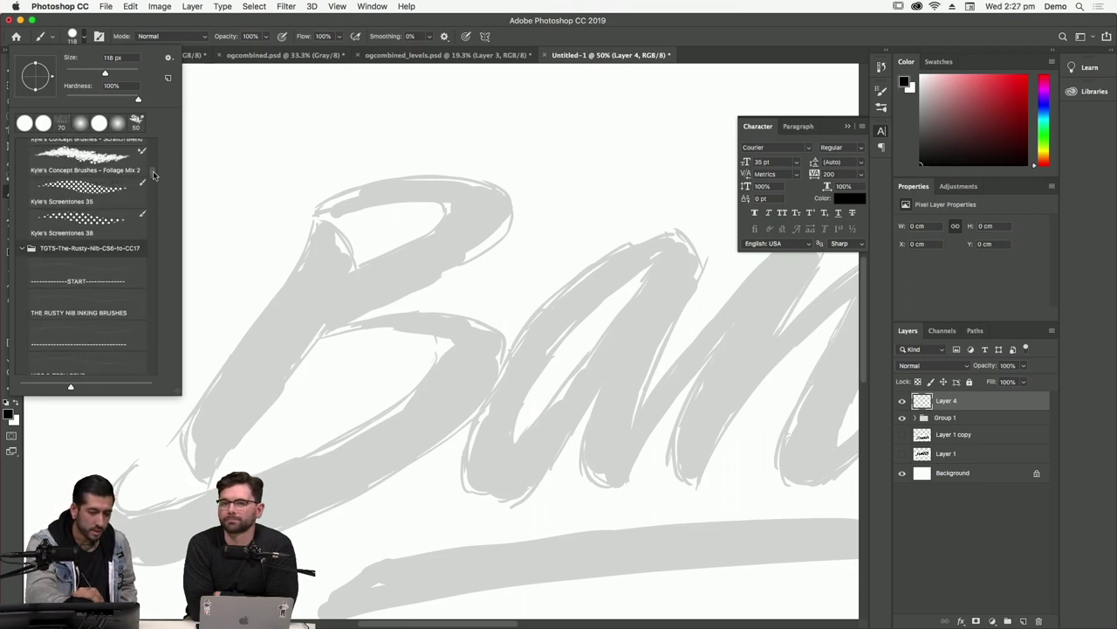
drag(153, 176, 153, 146)
click(21, 150)
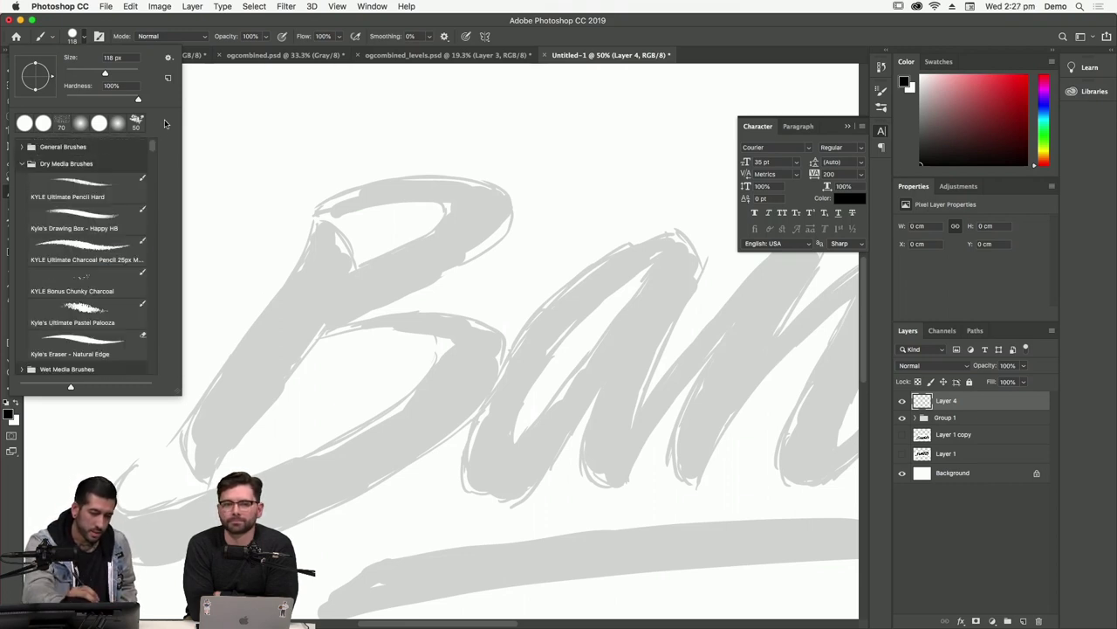
click(22, 164)
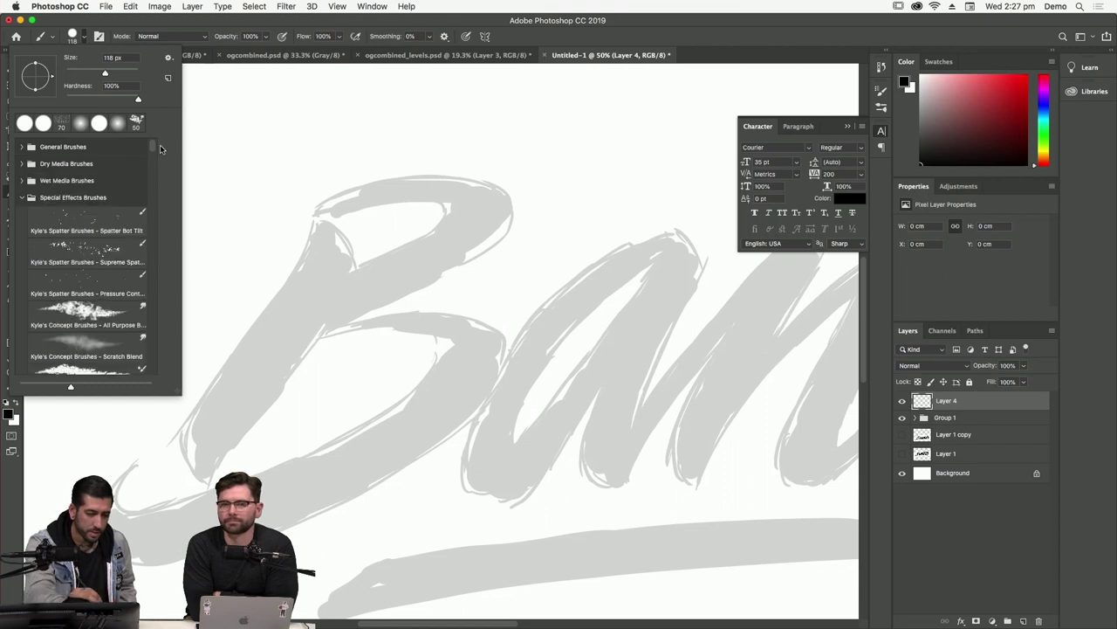
scroll(157, 147, down, 10)
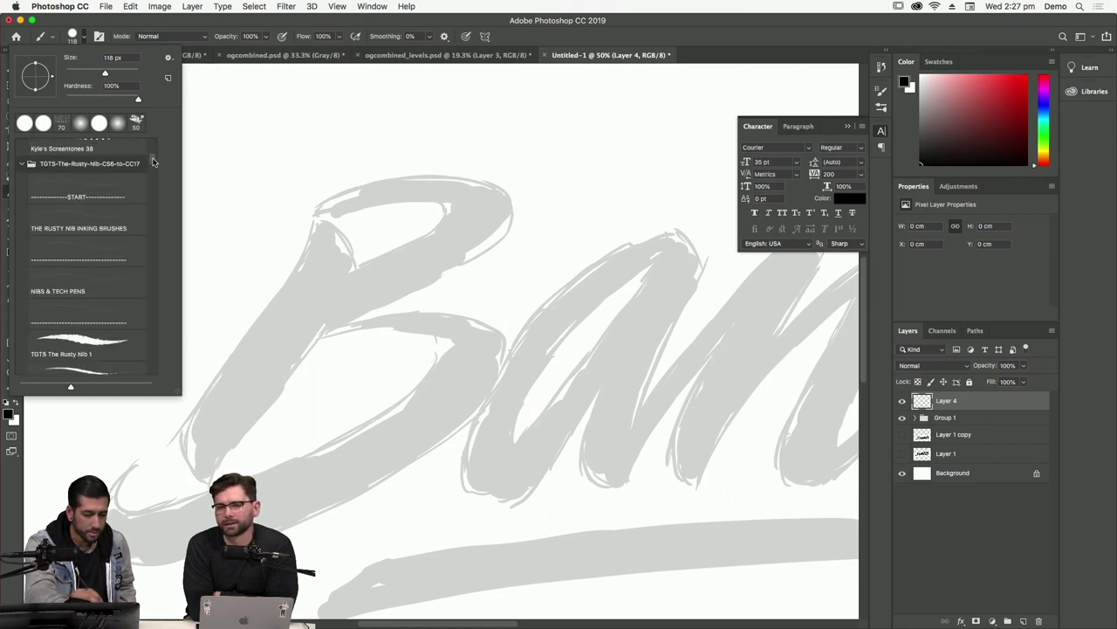
scroll(153, 153, up, 10)
click(31, 198)
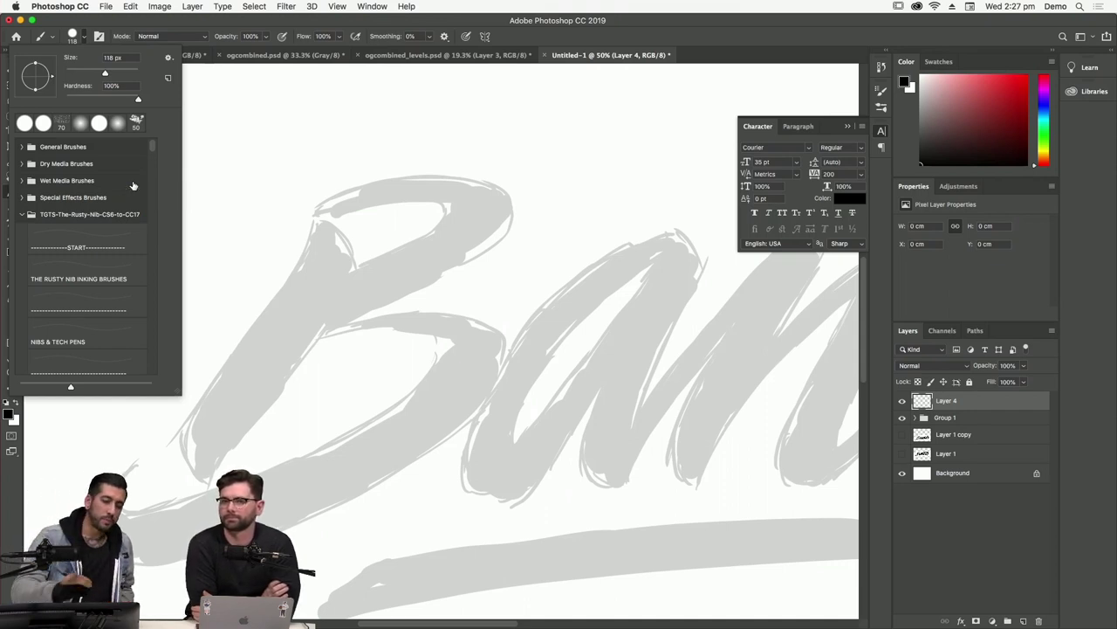
scroll(152, 147, down, 1)
scroll(147, 161, up, 1)
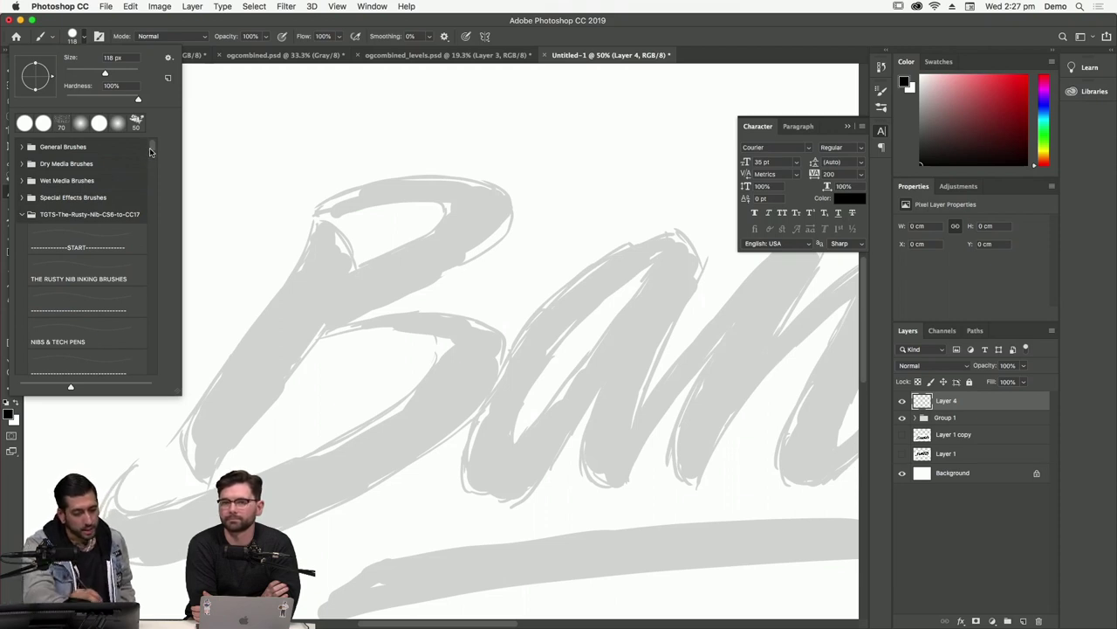
scroll(149, 152, down, 2)
scroll(151, 151, up, 2)
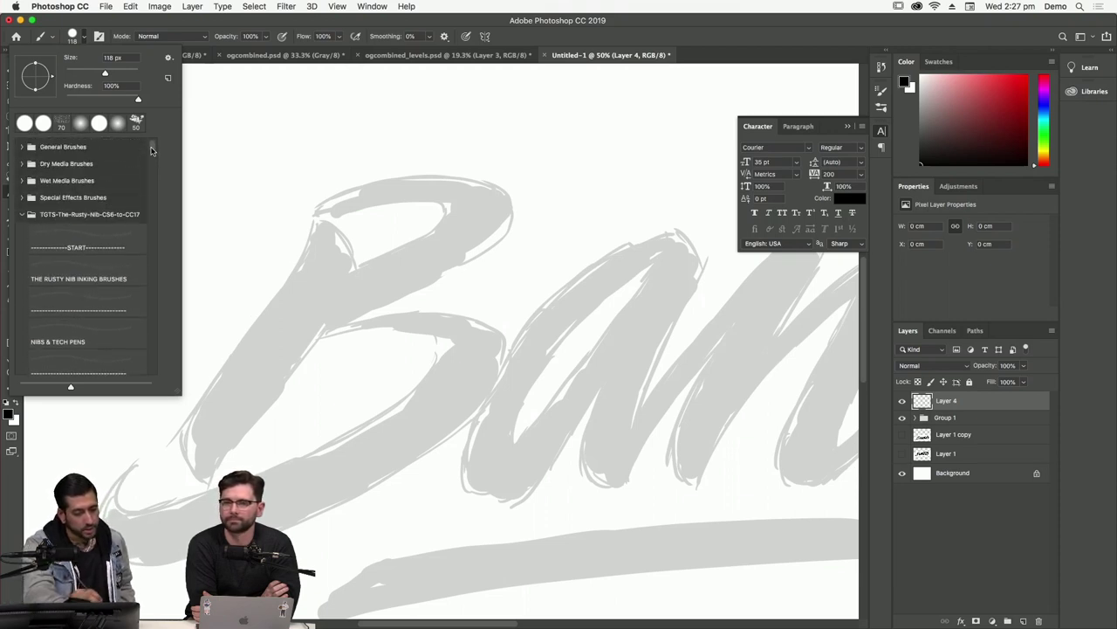
scroll(150, 152, down, 1)
scroll(150, 153, down, 5)
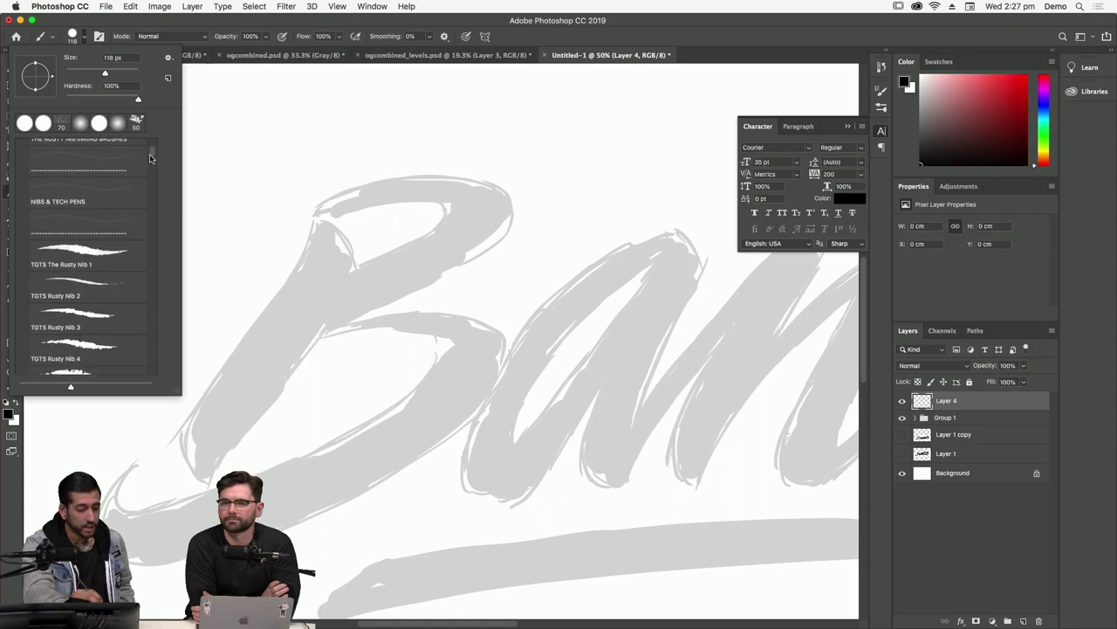
click(111, 279)
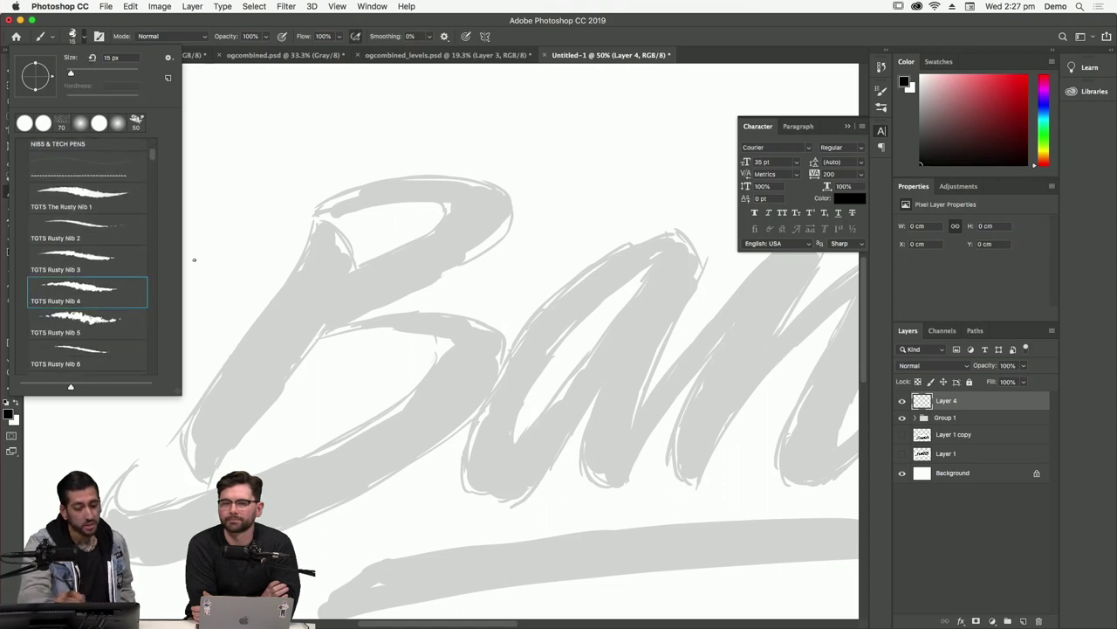
click(84, 39)
Set the brush size to 59 and ink the outline of the B's first stroke on Layer 4.
click(85, 40)
click(85, 39)
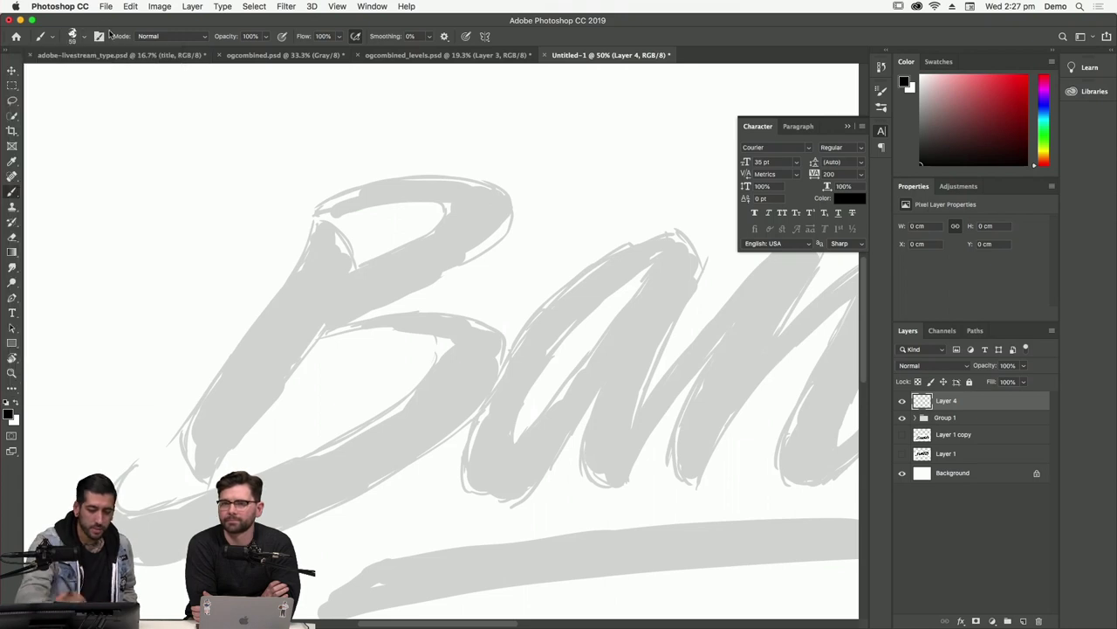
scroll(344, 307, up, 1)
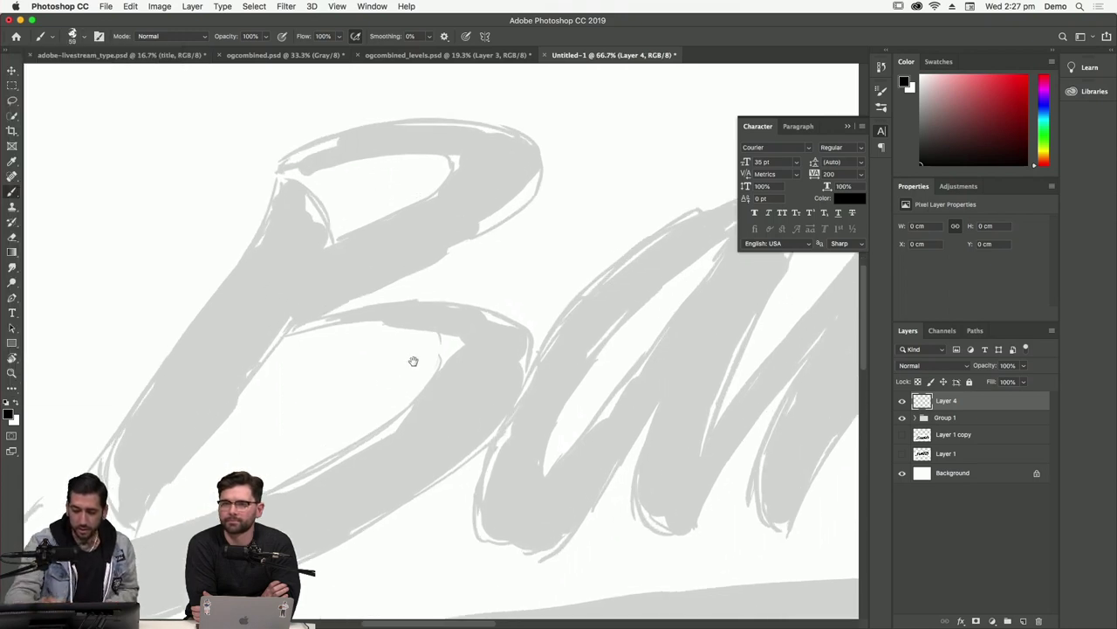
scroll(413, 362, left, 3)
mouse_move(336, 507)
mouse_down()
mouse_move(313, 448)
mouse_move(330, 407)
mouse_move(474, 201)
mouse_move(480, 146)
mouse_move(532, 217)
mouse_move(510, 277)
mouse_move(338, 511)
mouse_move(334, 408)
mouse_move(323, 465)
mouse_move(337, 495)
mouse_move(336, 429)
mouse_move(342, 441)
mouse_move(385, 406)
mouse_move(379, 432)
mouse_move(446, 354)
mouse_move(379, 419)
mouse_move(455, 316)
mouse_move(347, 404)
mouse_move(444, 273)
mouse_move(495, 246)
mouse_move(500, 259)
mouse_move(473, 313)
mouse_move(510, 206)
mouse_move(493, 187)
mouse_move(454, 266)
mouse_move(452, 256)
mouse_move(490, 181)
mouse_move(506, 197)
mouse_move(502, 246)
mouse_move(520, 217)
mouse_move(518, 203)
mouse_move(496, 274)
mouse_move(516, 250)
mouse_up()
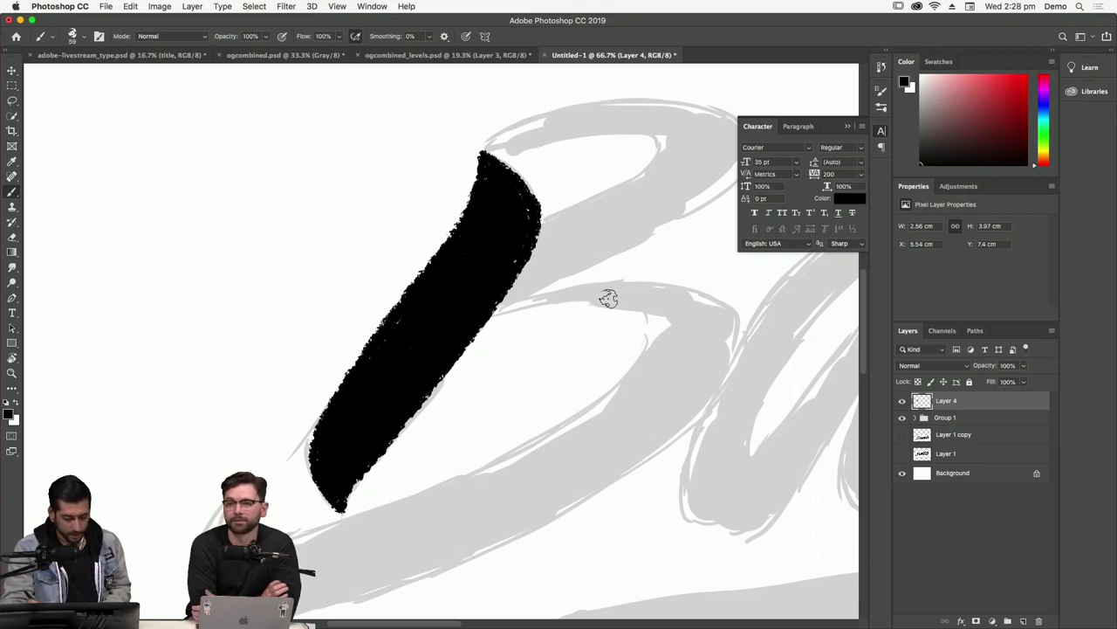
Rotate the view and ink the left and inner edges of the B's loop in black.
key(r)
mouse_move(687, 376)
mouse_down()
mouse_move(625, 268)
mouse_move(549, 233)
mouse_move(481, 240)
mouse_up()
key(b)
scroll(509, 344, up, 5)
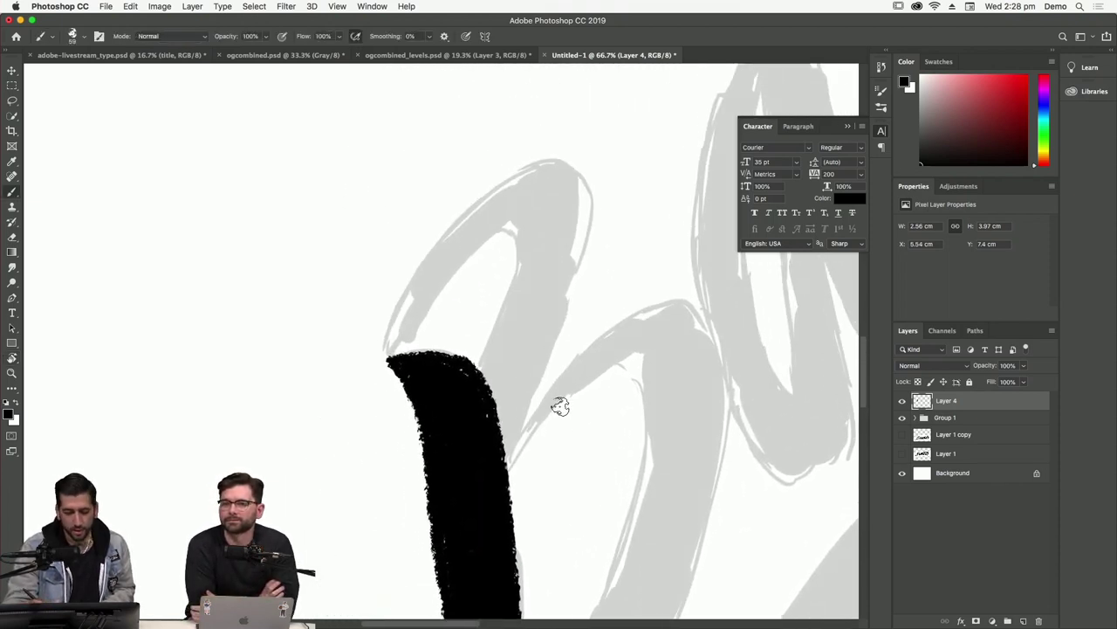
mouse_move(389, 336)
mouse_down()
mouse_move(489, 199)
mouse_move(541, 168)
mouse_move(566, 168)
mouse_move(553, 163)
mouse_move(578, 184)
mouse_move(579, 241)
mouse_move(494, 459)
mouse_up()
mouse_move(390, 332)
mouse_down()
mouse_move(468, 244)
mouse_move(531, 213)
mouse_move(508, 218)
mouse_move(529, 250)
mouse_move(517, 217)
mouse_move(521, 280)
mouse_move(526, 256)
mouse_move(493, 342)
mouse_up()
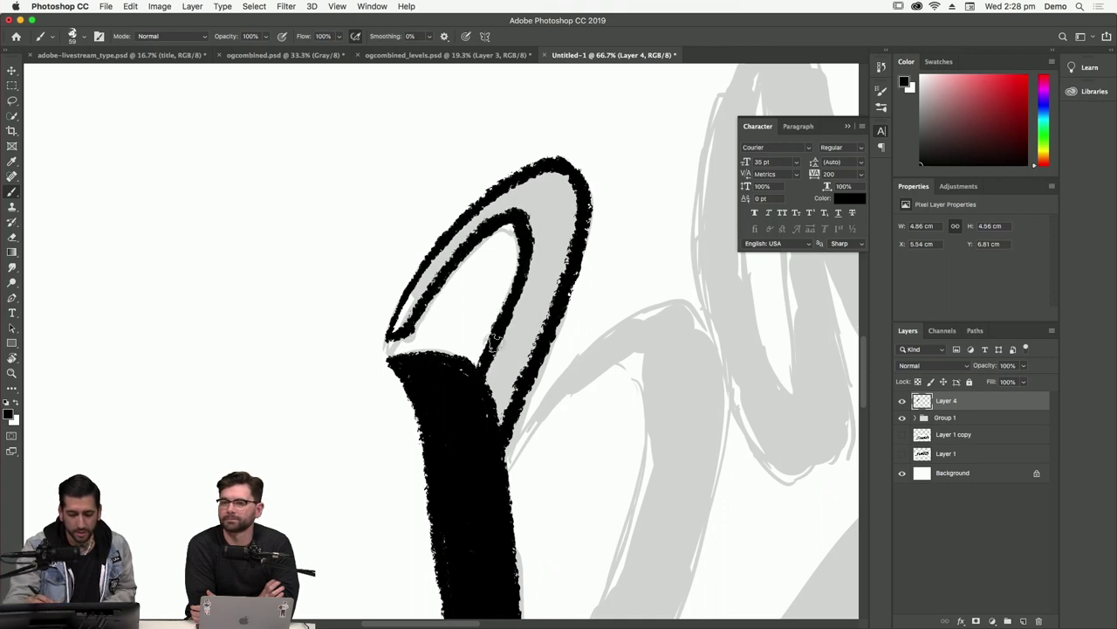
mouse_move(403, 325)
mouse_down()
mouse_move(445, 255)
mouse_move(511, 194)
mouse_move(556, 180)
mouse_move(534, 279)
mouse_move(567, 219)
mouse_move(548, 267)
mouse_move(522, 293)
mouse_move(499, 367)
mouse_move(511, 410)
mouse_move(559, 337)
mouse_up()
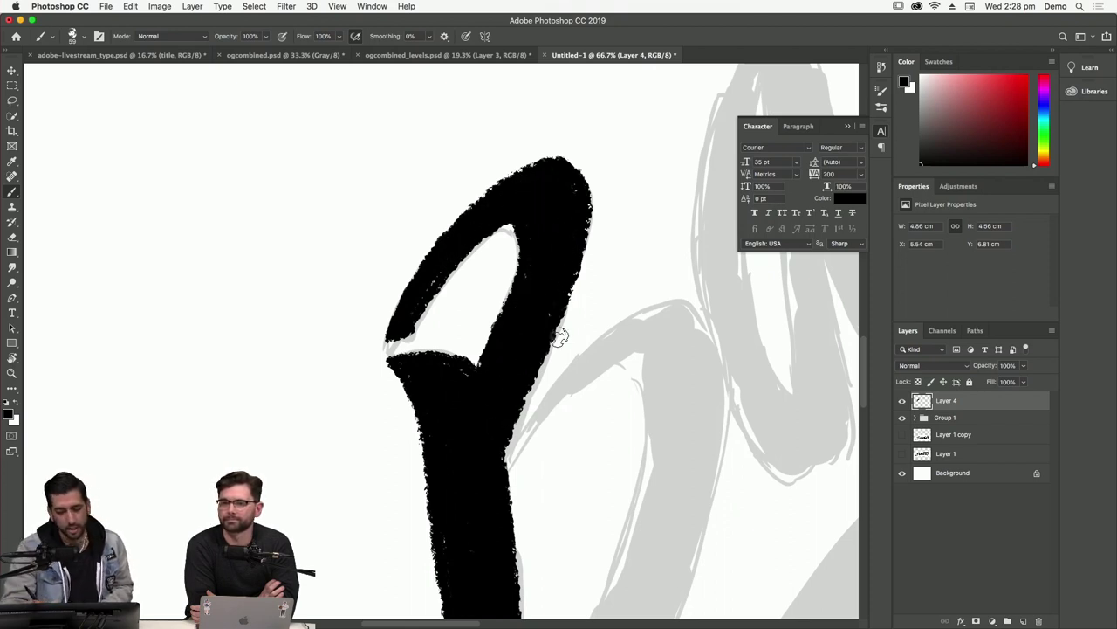
scroll(579, 451, down, 5)
scroll(579, 451, right, 3)
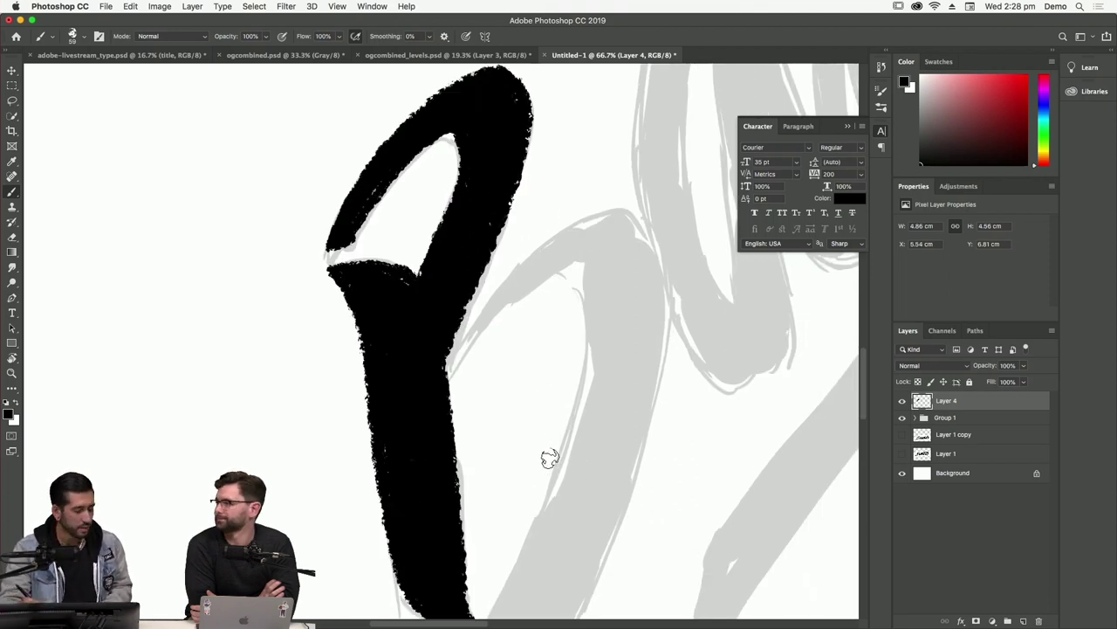
Ink along the B's grey curve and fill its lower edge and inner area.
mouse_move(436, 377)
mouse_down()
mouse_move(534, 255)
mouse_move(595, 221)
mouse_move(630, 224)
mouse_move(651, 256)
mouse_move(655, 357)
mouse_move(639, 444)
mouse_move(598, 542)
mouse_move(445, 385)
mouse_move(555, 270)
mouse_move(592, 277)
mouse_move(597, 352)
mouse_move(550, 515)
mouse_move(623, 324)
mouse_up()
mouse_move(411, 531)
mouse_down()
mouse_move(485, 517)
mouse_move(611, 236)
mouse_move(623, 68)
mouse_up()
mouse_move(411, 419)
mouse_down()
mouse_move(416, 467)
mouse_move(461, 522)
mouse_move(502, 506)
mouse_move(477, 522)
mouse_move(489, 521)
mouse_move(533, 474)
mouse_move(610, 325)
mouse_move(655, 179)
mouse_up()
mouse_move(423, 450)
mouse_down()
mouse_move(441, 480)
mouse_move(544, 337)
mouse_move(476, 498)
mouse_move(594, 328)
mouse_up()
drag(589, 347, 555, 442)
mouse_move(489, 502)
mouse_down()
mouse_move(558, 315)
mouse_move(502, 464)
mouse_move(508, 498)
mouse_move(525, 499)
mouse_move(548, 457)
mouse_move(542, 477)
mouse_move(580, 353)
mouse_move(586, 280)
mouse_move(555, 370)
mouse_move(592, 258)
mouse_move(589, 372)
mouse_up()
Ink the inner edge of the B's upper bowl and zoom out to view the whole B.
scroll(599, 292, up, 5)
mouse_move(409, 371)
mouse_down()
mouse_move(488, 282)
mouse_move(553, 235)
mouse_move(552, 268)
mouse_move(571, 269)
mouse_move(560, 245)
mouse_move(596, 288)
mouse_move(576, 238)
mouse_move(589, 248)
mouse_move(564, 403)
mouse_move(606, 299)
mouse_move(604, 318)
mouse_move(568, 287)
mouse_move(560, 259)
mouse_move(459, 306)
mouse_move(416, 350)
mouse_move(456, 302)
mouse_up()
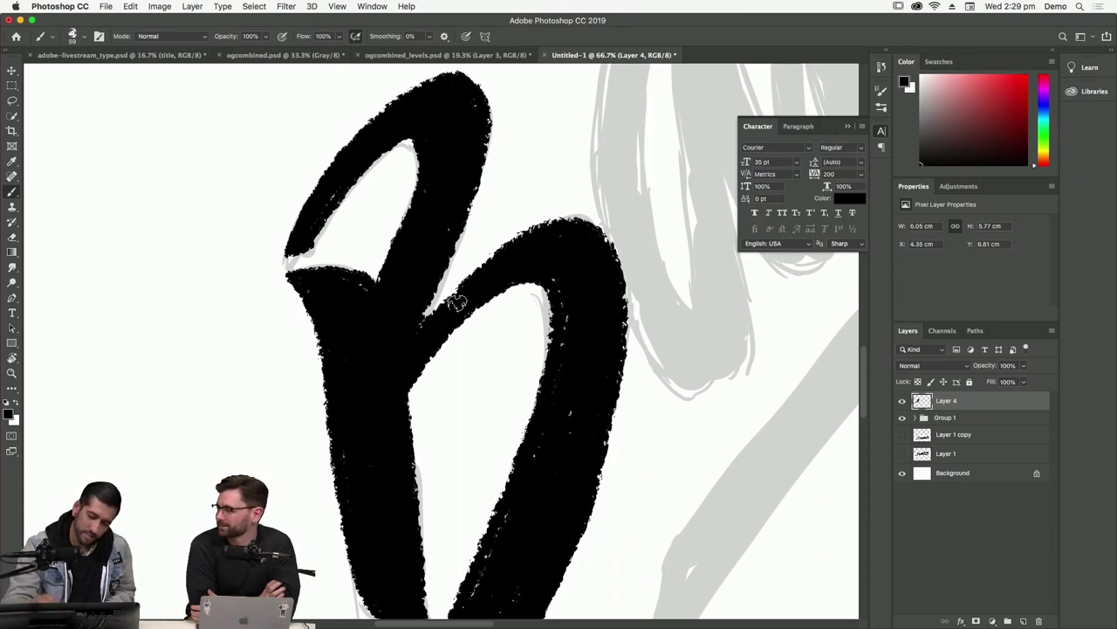
drag(710, 474, 658, 452)
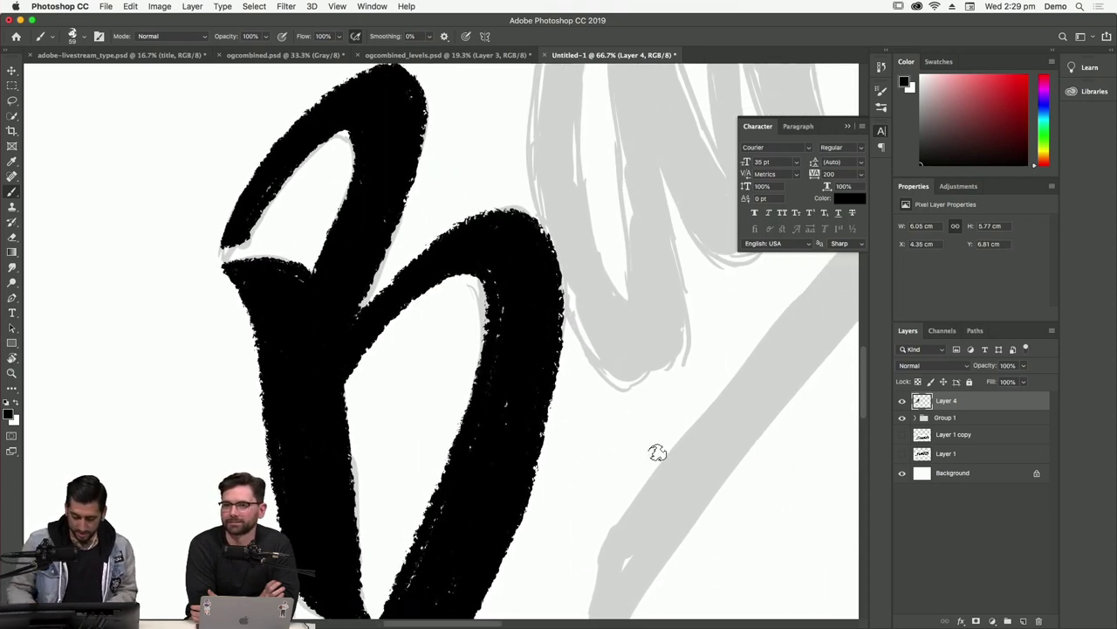
scroll(658, 452, up, 5)
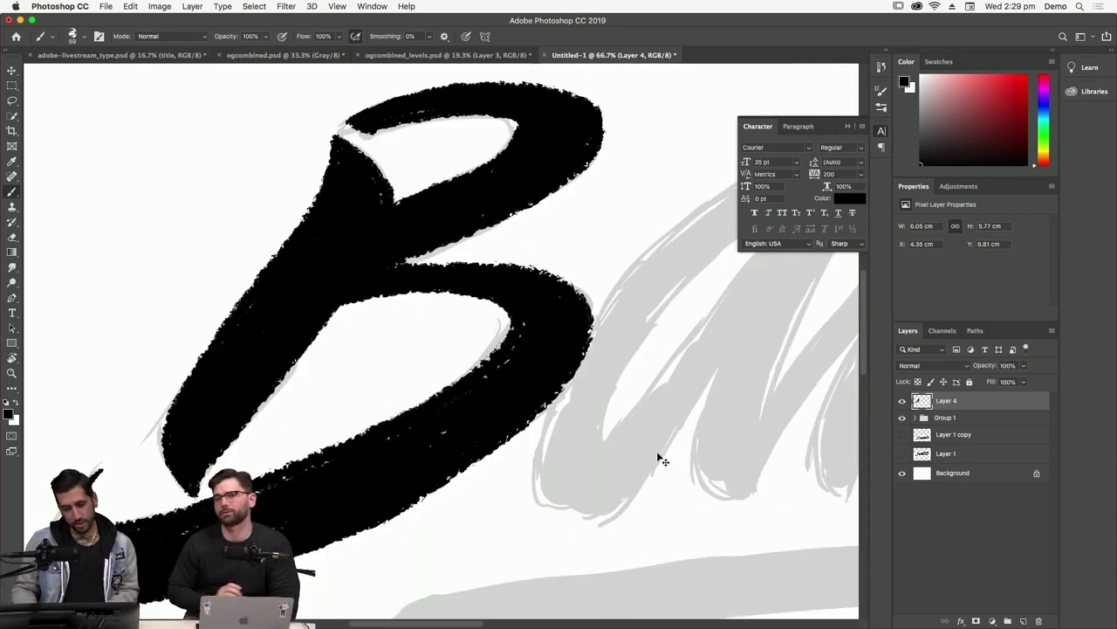
key(super+minus)
key(super+minus)
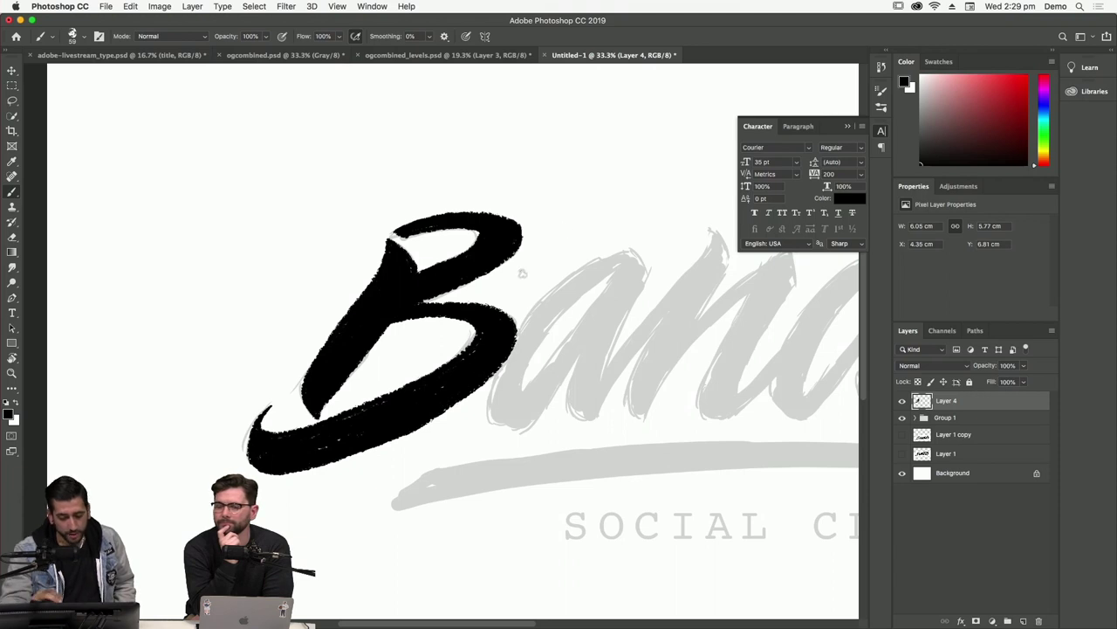
Ink the 'a' after the B in black brush strokes over the grey sketch.
key(super+1)
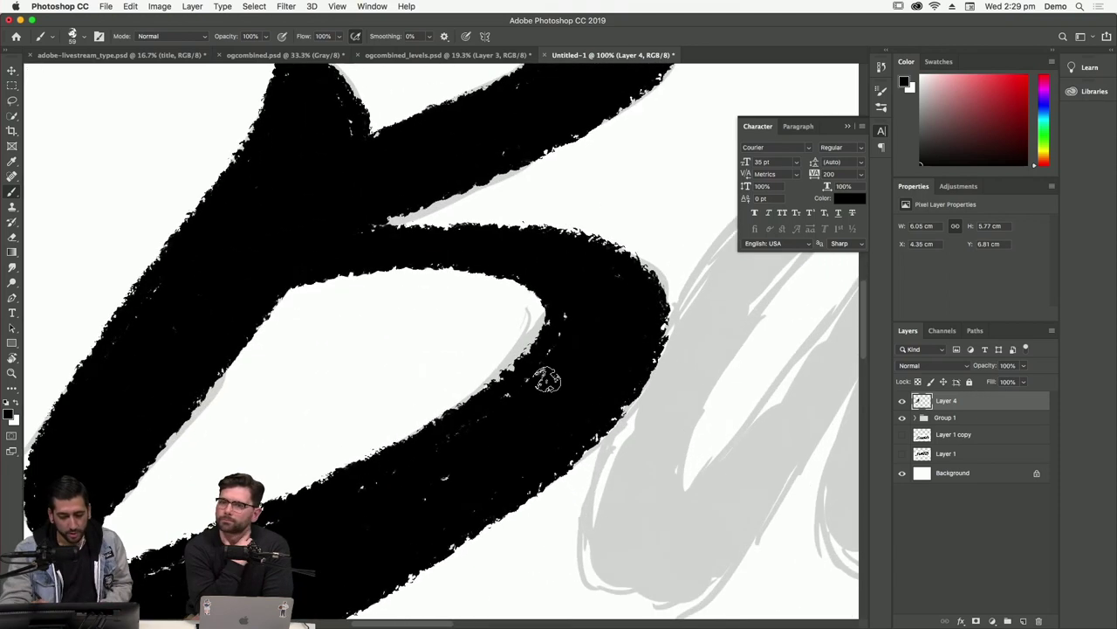
mouse_move(640, 459)
mouse_down()
mouse_move(611, 349)
mouse_move(632, 413)
mouse_up()
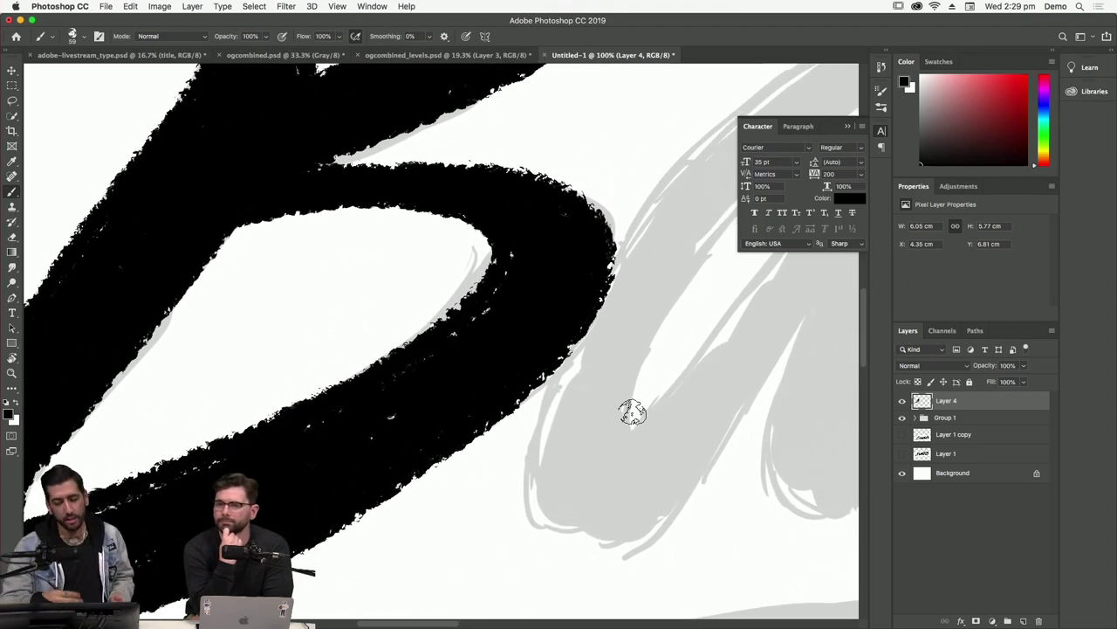
key(super+0)
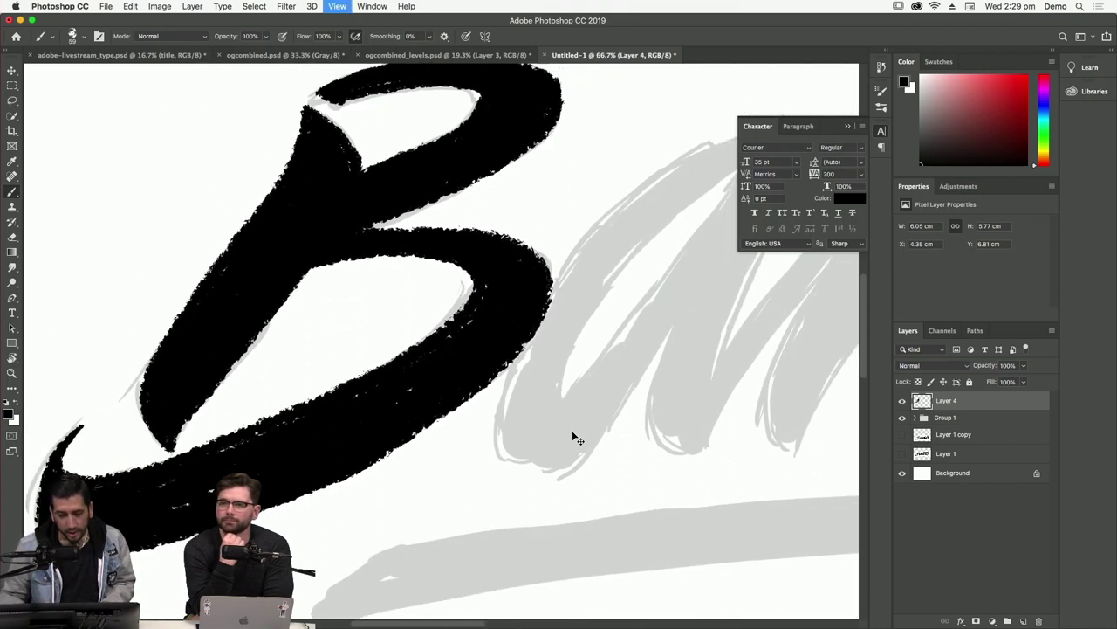
mouse_move(499, 386)
mouse_down()
mouse_move(509, 347)
mouse_move(608, 250)
mouse_up()
mouse_move(523, 347)
mouse_down()
mouse_move(602, 252)
mouse_move(548, 259)
mouse_move(480, 353)
mouse_move(473, 398)
mouse_move(506, 402)
mouse_move(600, 260)
mouse_up()
mouse_move(506, 323)
mouse_down()
mouse_move(483, 379)
mouse_move(496, 371)
mouse_move(498, 395)
mouse_move(566, 314)
mouse_move(512, 370)
mouse_move(540, 284)
mouse_move(496, 360)
mouse_move(543, 271)
mouse_move(519, 304)
mouse_move(593, 249)
mouse_move(581, 247)
mouse_move(632, 246)
mouse_move(596, 292)
mouse_move(608, 257)
mouse_move(559, 360)
mouse_move(565, 388)
mouse_move(590, 388)
mouse_move(579, 392)
mouse_move(588, 338)
mouse_move(616, 246)
mouse_move(573, 393)
mouse_move(588, 323)
mouse_move(573, 387)
mouse_move(580, 345)
mouse_move(562, 386)
mouse_move(584, 346)
mouse_move(512, 446)
mouse_move(554, 376)
mouse_move(643, 285)
mouse_up()
mouse_move(524, 411)
mouse_down()
mouse_move(625, 293)
mouse_move(573, 345)
mouse_up()
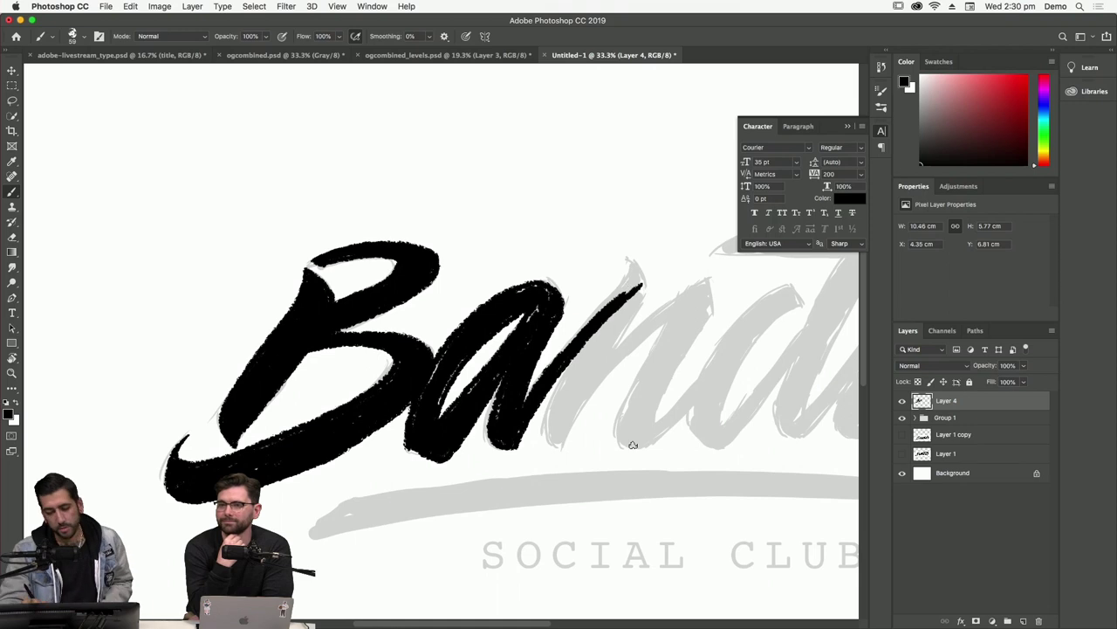
Ink the 'n' with a hooked tip and start its connecting stroke toward the d.
drag(634, 378, 613, 392)
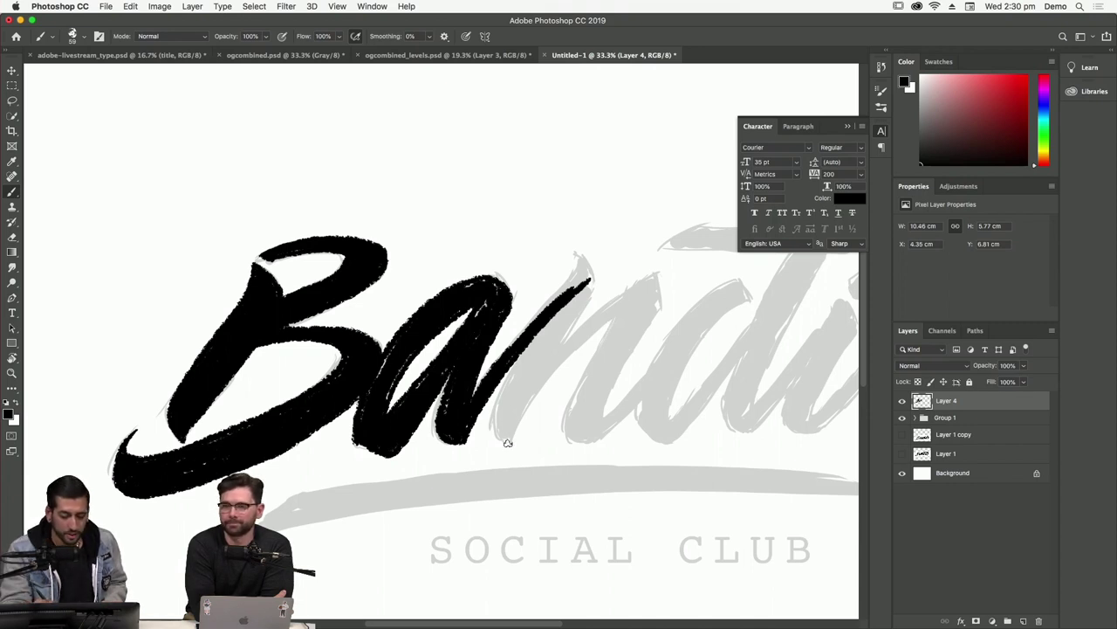
drag(500, 437, 551, 306)
mouse_move(511, 442)
mouse_down()
mouse_move(592, 283)
mouse_move(579, 256)
mouse_move(556, 304)
mouse_move(587, 282)
mouse_move(540, 348)
mouse_move(560, 310)
mouse_up()
mouse_move(516, 382)
mouse_down()
mouse_move(504, 431)
mouse_move(580, 290)
mouse_up()
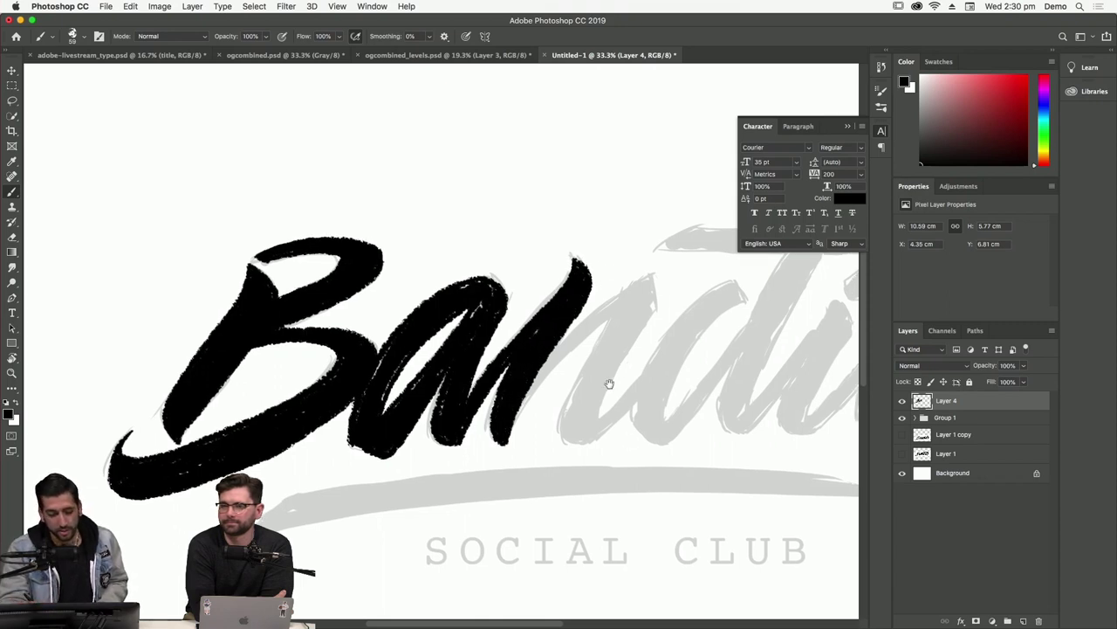
drag(626, 335, 595, 362)
mouse_move(483, 454)
mouse_down()
mouse_move(521, 388)
mouse_move(616, 309)
mouse_up()
mouse_move(489, 429)
mouse_down()
mouse_move(535, 372)
mouse_move(618, 309)
mouse_up()
mouse_move(516, 395)
mouse_down()
mouse_move(602, 314)
mouse_move(517, 390)
mouse_move(585, 326)
mouse_move(614, 338)
mouse_move(600, 268)
mouse_up()
mouse_move(569, 303)
mouse_down()
mouse_move(567, 361)
mouse_move(581, 330)
mouse_move(556, 320)
mouse_move(494, 431)
mouse_move(529, 459)
mouse_move(533, 418)
mouse_move(581, 307)
mouse_move(518, 417)
mouse_move(522, 395)
mouse_move(512, 409)
mouse_move(513, 452)
mouse_move(540, 384)
mouse_up()
drag(510, 447, 604, 371)
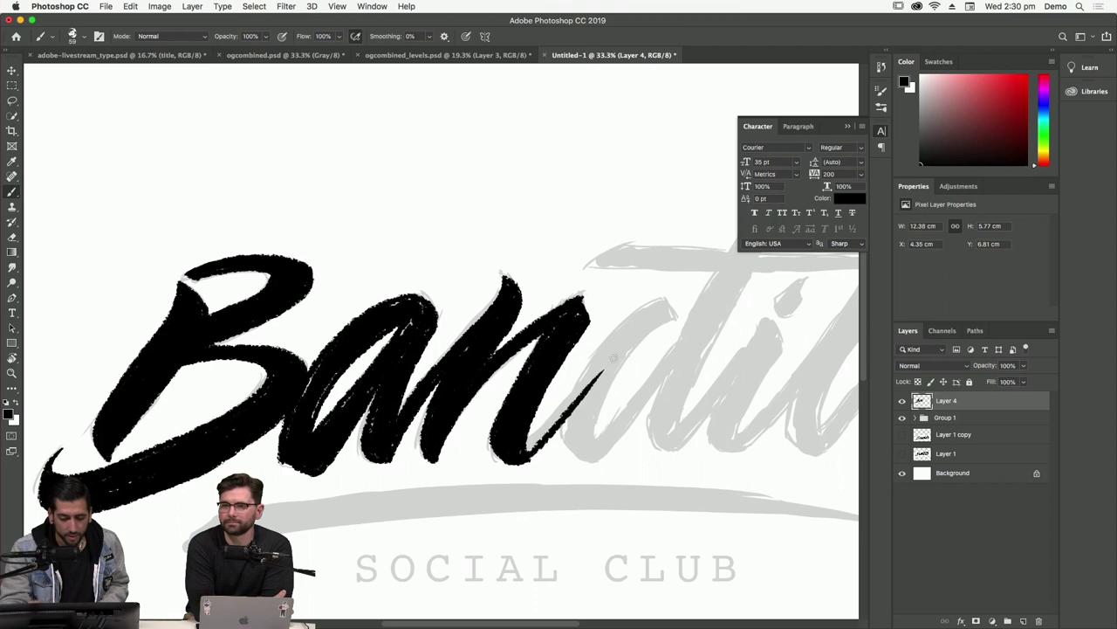
drag(521, 445, 569, 404)
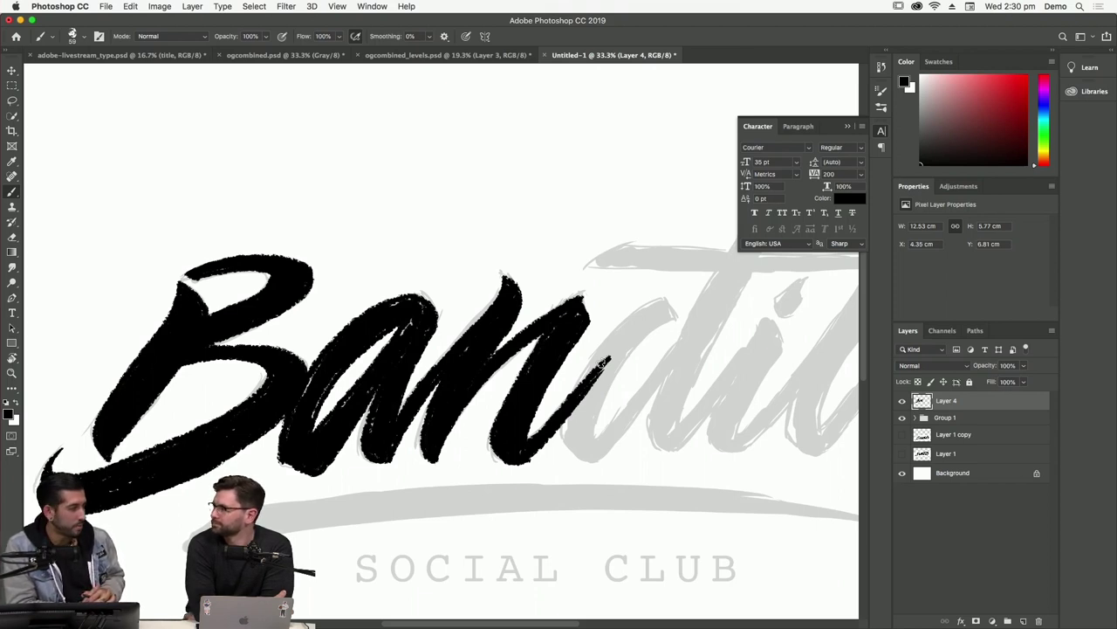
Ink the 'd' bowl and tall ascender in black, following the sketch.
mouse_move(574, 398)
mouse_down()
mouse_move(666, 292)
mouse_move(676, 329)
mouse_move(610, 382)
mouse_move(595, 456)
mouse_move(569, 412)
mouse_move(569, 435)
mouse_move(586, 406)
mouse_move(589, 434)
mouse_move(612, 361)
mouse_move(662, 303)
mouse_up()
drag(759, 319, 688, 358)
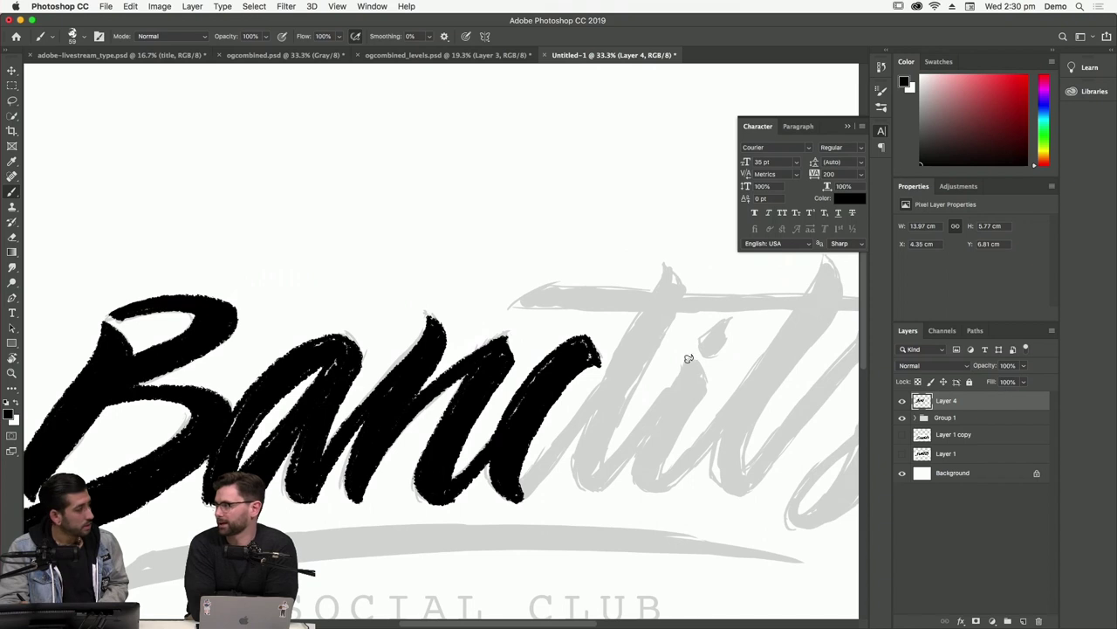
mouse_move(664, 264)
mouse_down()
mouse_move(655, 302)
mouse_move(597, 395)
mouse_up()
mouse_move(662, 263)
mouse_down()
mouse_move(583, 432)
mouse_move(595, 491)
mouse_move(577, 468)
mouse_move(611, 458)
mouse_move(622, 410)
mouse_move(667, 328)
mouse_move(664, 257)
mouse_move(679, 278)
mouse_move(611, 397)
mouse_move(637, 362)
mouse_move(594, 485)
mouse_move(602, 428)
mouse_move(636, 378)
mouse_up()
scroll(611, 419, left, 3)
mouse_move(562, 442)
mouse_down()
mouse_move(609, 414)
mouse_move(664, 349)
mouse_up()
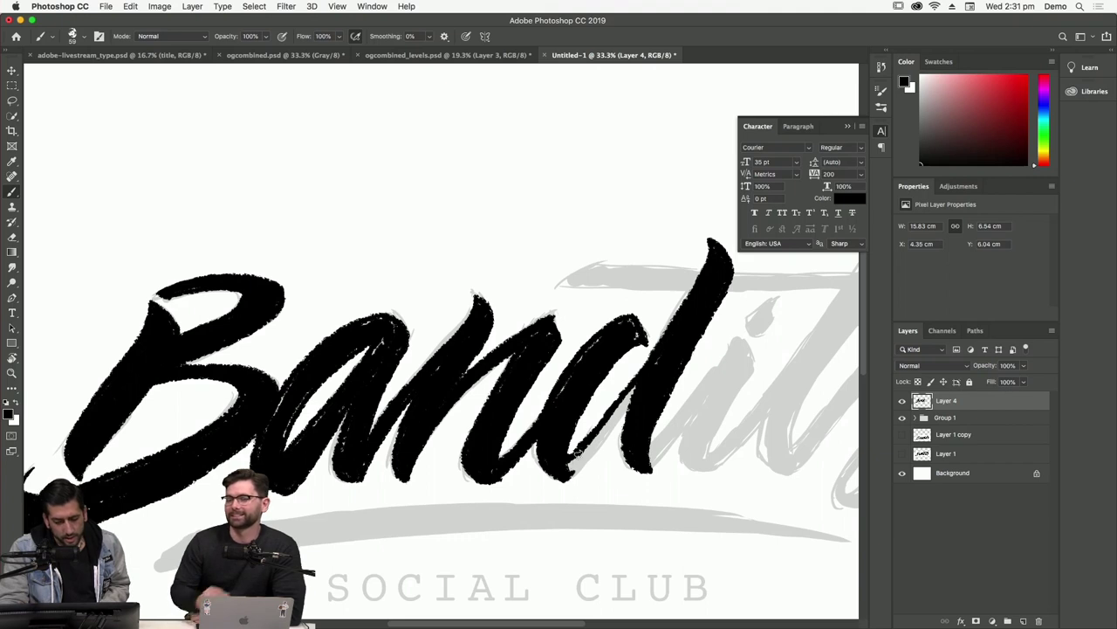
mouse_move(563, 471)
mouse_down()
mouse_move(625, 404)
mouse_move(574, 460)
mouse_move(607, 419)
mouse_up()
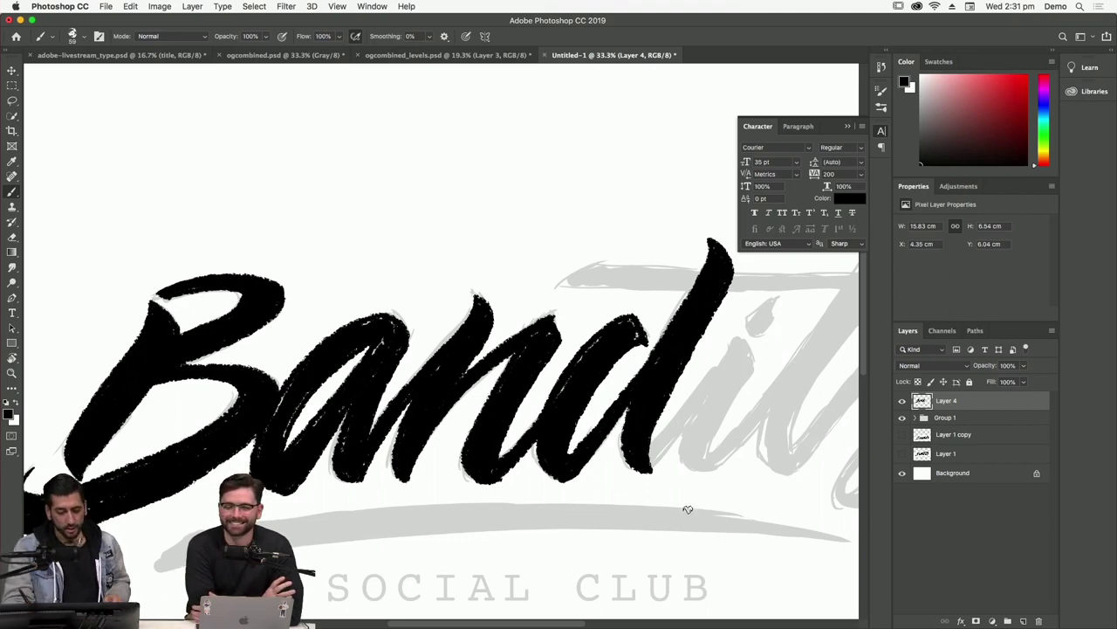
drag(706, 458, 607, 444)
mouse_move(522, 474)
mouse_down()
mouse_move(537, 497)
mouse_move(577, 454)
mouse_move(568, 469)
mouse_move(539, 487)
mouse_move(631, 367)
mouse_move(641, 409)
mouse_move(614, 447)
mouse_move(616, 434)
mouse_move(630, 412)
mouse_move(601, 502)
mouse_move(579, 476)
mouse_move(594, 439)
mouse_move(598, 496)
mouse_move(590, 473)
mouse_move(639, 392)
mouse_move(609, 423)
mouse_move(643, 398)
mouse_up()
Paint the i with its dot and the t's downstroke in black.
mouse_move(648, 347)
mouse_down()
mouse_move(653, 365)
mouse_move(676, 325)
mouse_move(656, 365)
mouse_up()
drag(708, 439, 643, 433)
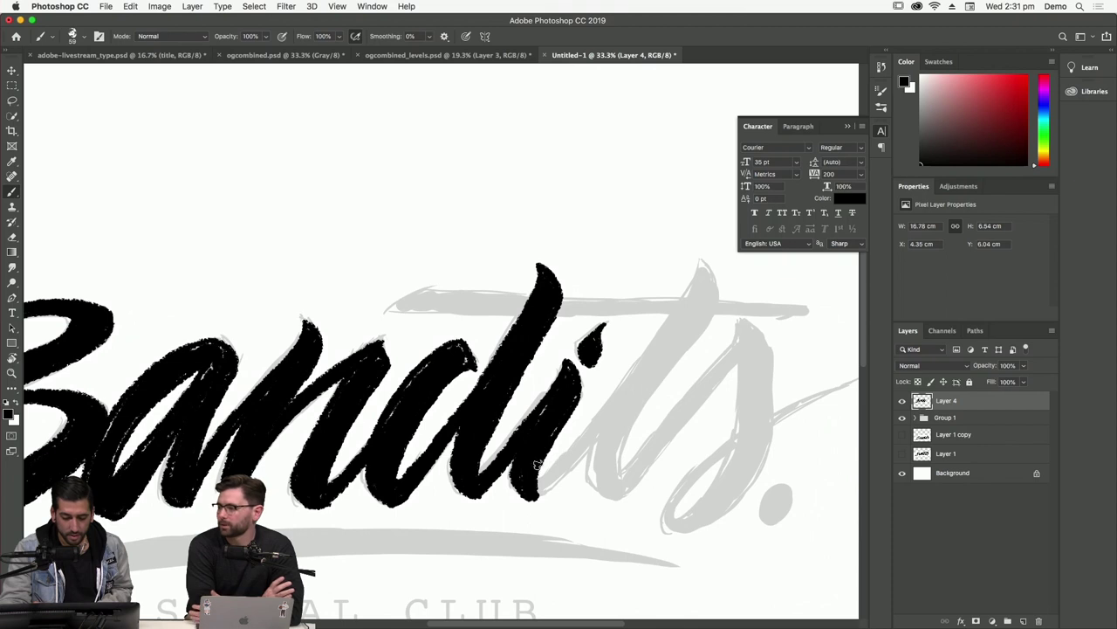
mouse_move(569, 454)
mouse_down()
mouse_move(691, 290)
mouse_move(698, 246)
mouse_move(716, 271)
mouse_move(701, 255)
mouse_move(715, 297)
mouse_move(627, 421)
mouse_up()
mouse_move(660, 372)
mouse_down()
mouse_move(628, 428)
mouse_move(620, 496)
mouse_up()
mouse_move(608, 420)
mouse_down()
mouse_move(602, 485)
mouse_move(619, 494)
mouse_move(614, 442)
mouse_move(600, 446)
mouse_move(598, 468)
mouse_move(639, 383)
mouse_move(698, 314)
mouse_move(675, 331)
mouse_move(702, 267)
mouse_move(708, 285)
mouse_move(683, 319)
mouse_up()
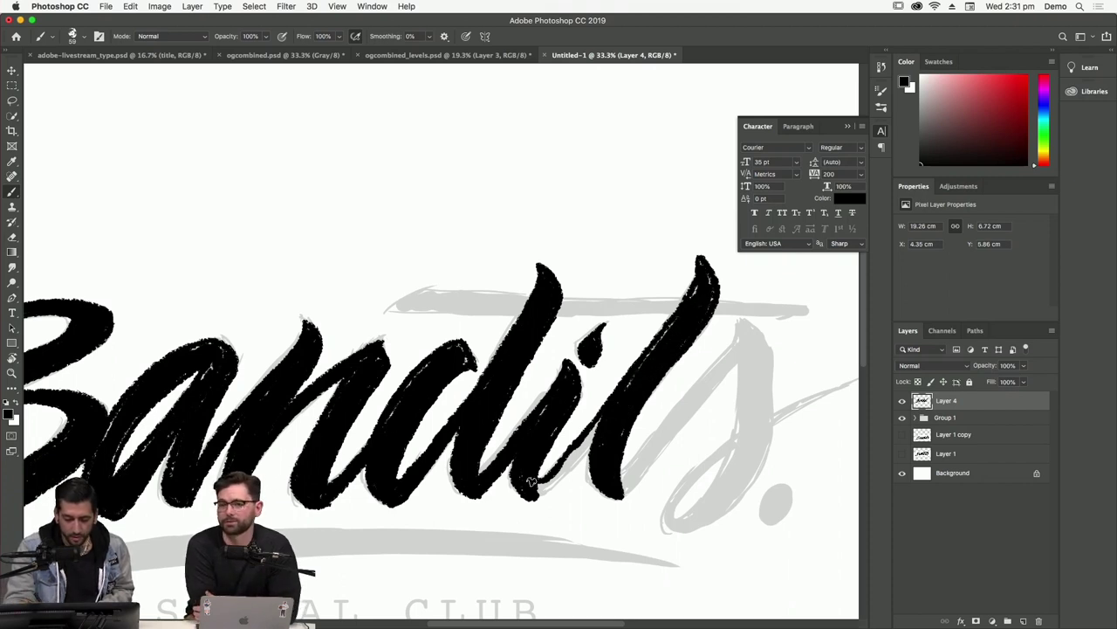
mouse_move(573, 452)
mouse_down()
mouse_move(527, 493)
mouse_move(550, 485)
mouse_move(593, 423)
mouse_move(546, 480)
mouse_up()
Trace the lead-in upstroke and outline of the 's' down to its bottom loop.
mouse_move(678, 428)
mouse_down()
mouse_move(577, 463)
mouse_move(690, 340)
mouse_up()
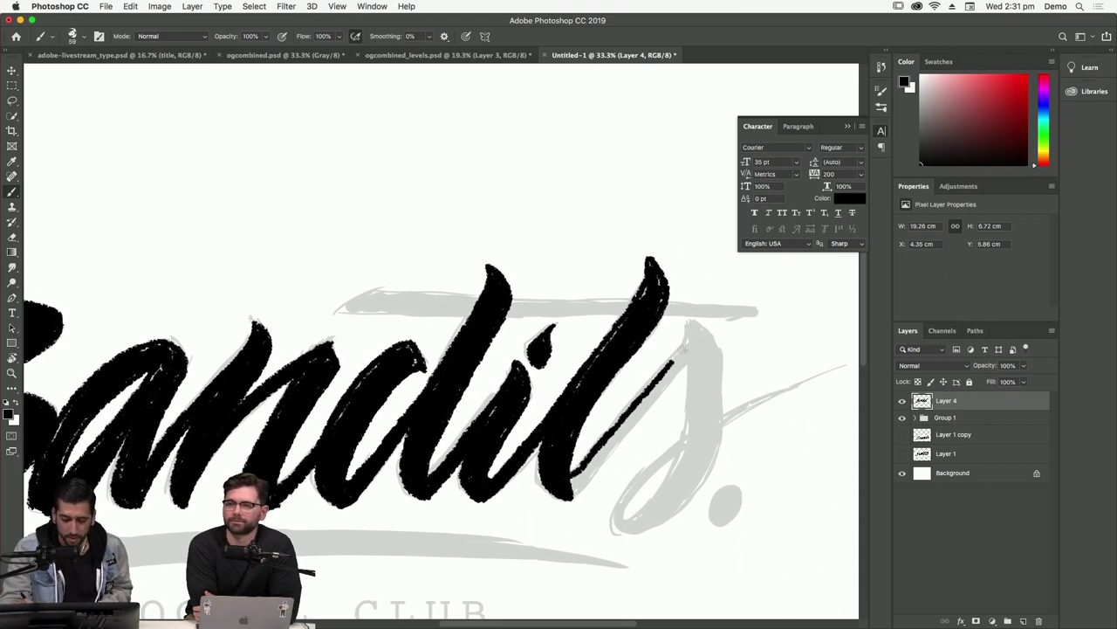
mouse_move(564, 475)
mouse_down()
mouse_move(591, 471)
mouse_move(694, 345)
mouse_move(580, 476)
mouse_up()
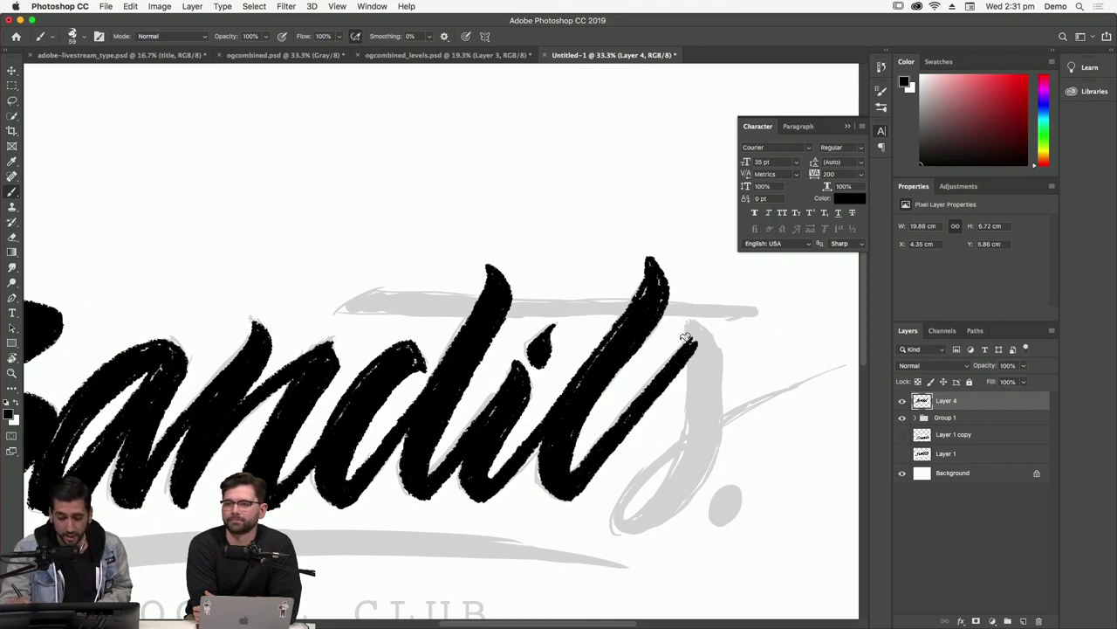
mouse_move(683, 327)
mouse_down()
mouse_move(688, 402)
mouse_move(672, 464)
mouse_move(630, 518)
mouse_move(687, 430)
mouse_up()
mouse_move(647, 472)
mouse_down()
mouse_move(692, 437)
mouse_move(643, 476)
mouse_move(682, 438)
mouse_move(623, 526)
mouse_move(643, 528)
mouse_move(688, 491)
mouse_move(716, 440)
mouse_up()
mouse_move(686, 326)
mouse_down()
mouse_move(718, 348)
mouse_move(719, 410)
mouse_move(700, 482)
mouse_move(631, 524)
mouse_move(626, 501)
mouse_move(657, 501)
mouse_move(684, 449)
mouse_move(687, 459)
mouse_move(680, 478)
mouse_move(694, 333)
mouse_move(700, 450)
mouse_move(714, 385)
mouse_up()
Add the s exit stroke and ink the full stop after Bandits.
scroll(744, 433, right, 2)
scroll(744, 433, up, 1)
mouse_move(686, 435)
mouse_down()
mouse_move(821, 389)
mouse_move(742, 410)
mouse_move(779, 397)
mouse_up()
scroll(689, 411, down, 3)
mouse_move(703, 441)
mouse_down()
mouse_move(695, 463)
mouse_move(709, 447)
mouse_move(756, 441)
mouse_move(760, 349)
mouse_move(725, 253)
mouse_move(550, 329)
mouse_up()
scroll(737, 436, up, 3)
With the canvas rotated, ink the full underline swash in black, then reset rotation.
key(r)
drag(405, 482, 415, 439)
mouse_move(476, 363)
mouse_down()
mouse_move(408, 485)
mouse_move(459, 395)
mouse_move(411, 467)
mouse_move(454, 407)
mouse_up()
mouse_move(491, 356)
mouse_down()
mouse_move(625, 140)
mouse_move(487, 384)
mouse_move(602, 179)
mouse_up()
drag(665, 503, 639, 272)
scroll(690, 347, down, 1)
mouse_move(657, 133)
mouse_down()
mouse_move(464, 394)
mouse_move(412, 508)
mouse_move(404, 580)
mouse_move(455, 446)
mouse_up()
mouse_move(429, 519)
mouse_down()
mouse_move(468, 419)
mouse_move(583, 231)
mouse_move(662, 131)
mouse_up()
mouse_move(630, 166)
mouse_down()
mouse_move(467, 409)
mouse_move(506, 349)
mouse_move(493, 383)
mouse_up()
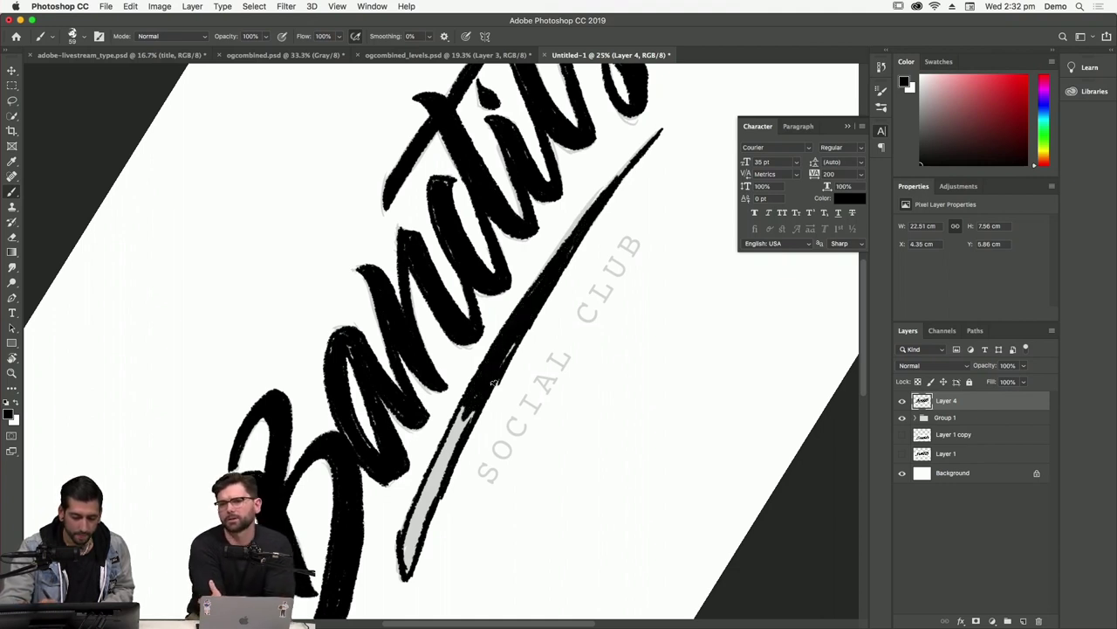
mouse_move(459, 444)
mouse_down()
mouse_move(510, 347)
mouse_move(430, 485)
mouse_move(399, 553)
mouse_move(404, 569)
mouse_move(467, 409)
mouse_up()
key(Escape)
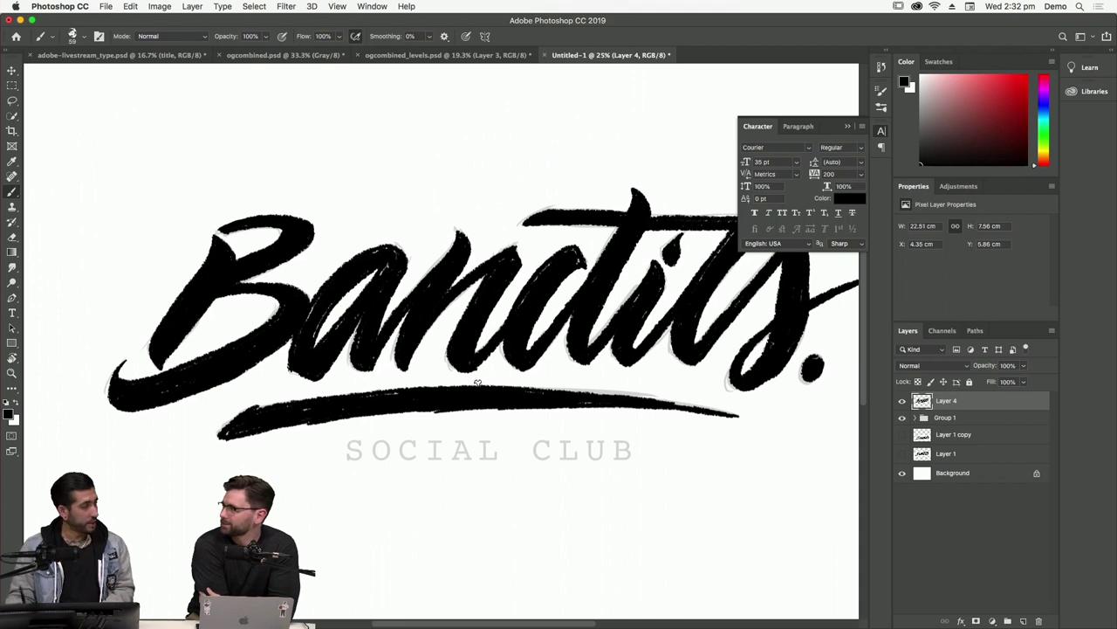
Reduce the brush size to 19 px in the brush preset picker.
click(81, 37)
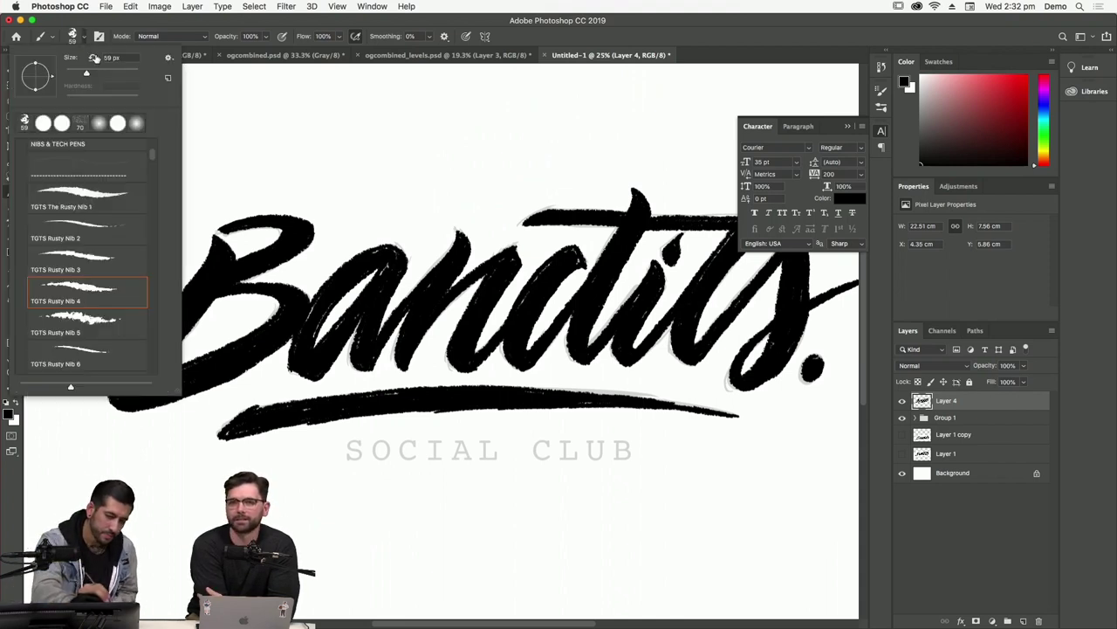
click(74, 74)
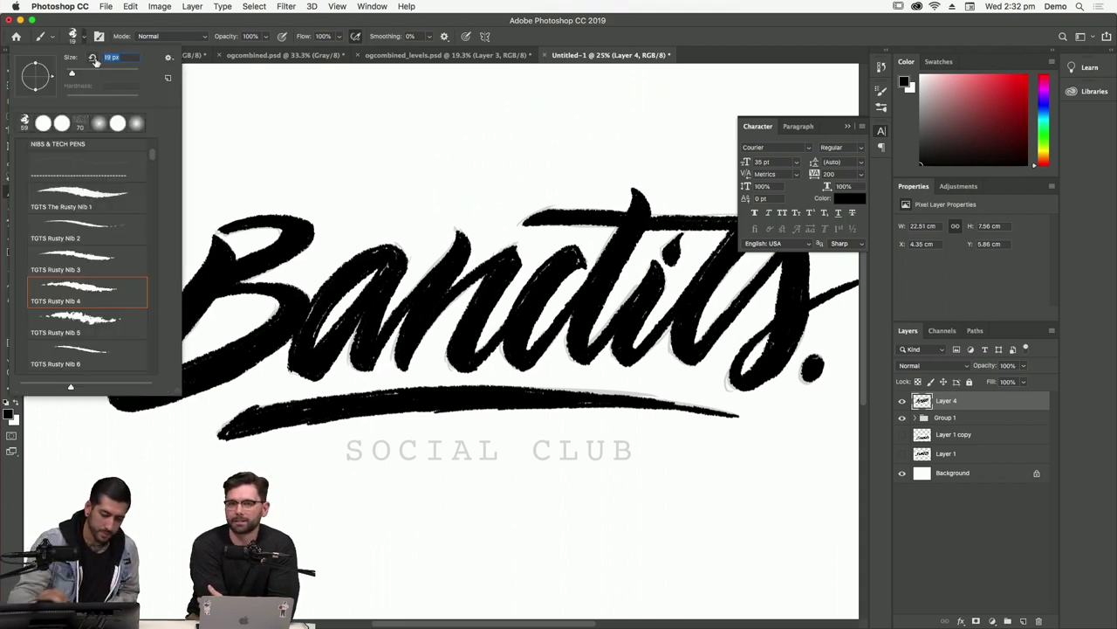
click(616, 489)
scroll(611, 486, up, 5)
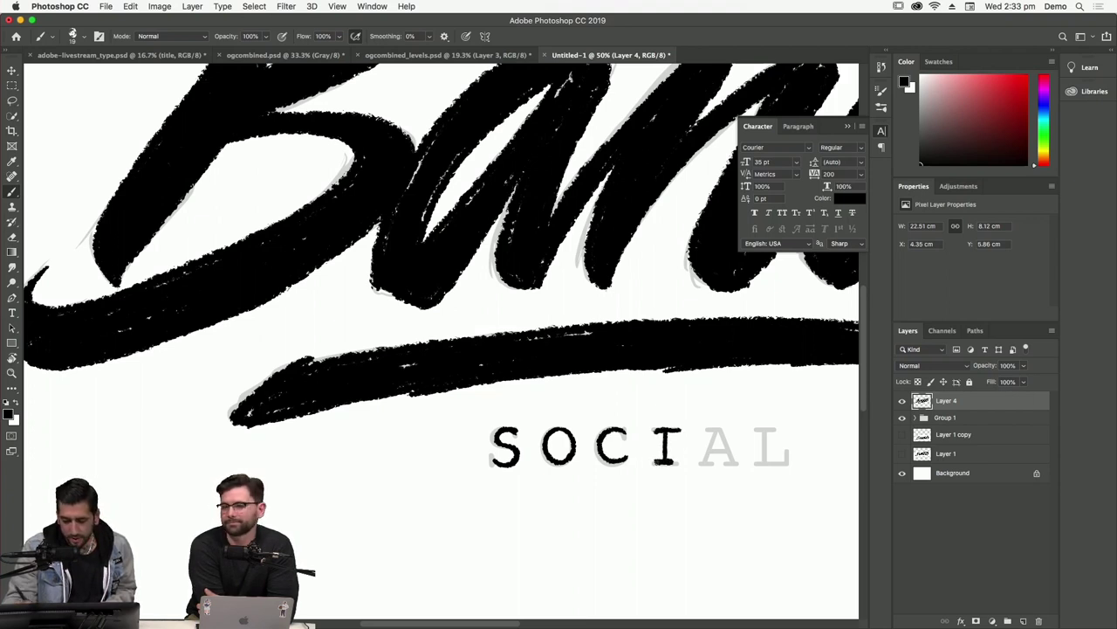
Ink SOCIAL CLUB, undoing the stroke on the I, then zoom out to the whole artwork.
key(super+z)
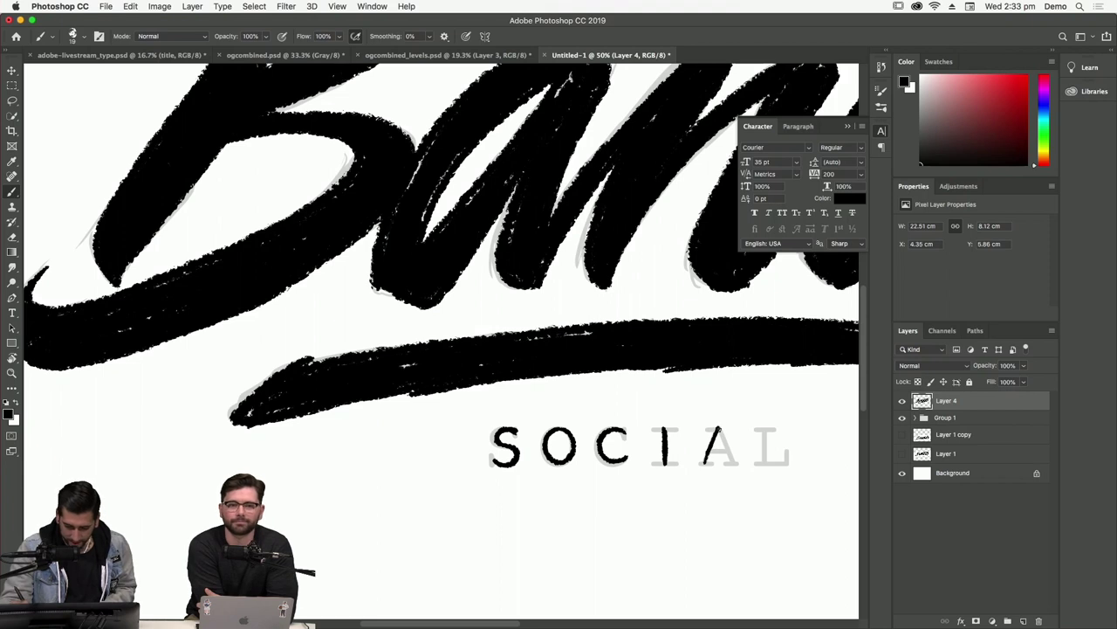
mouse_move(749, 478)
mouse_down()
mouse_move(611, 411)
mouse_move(627, 467)
mouse_up()
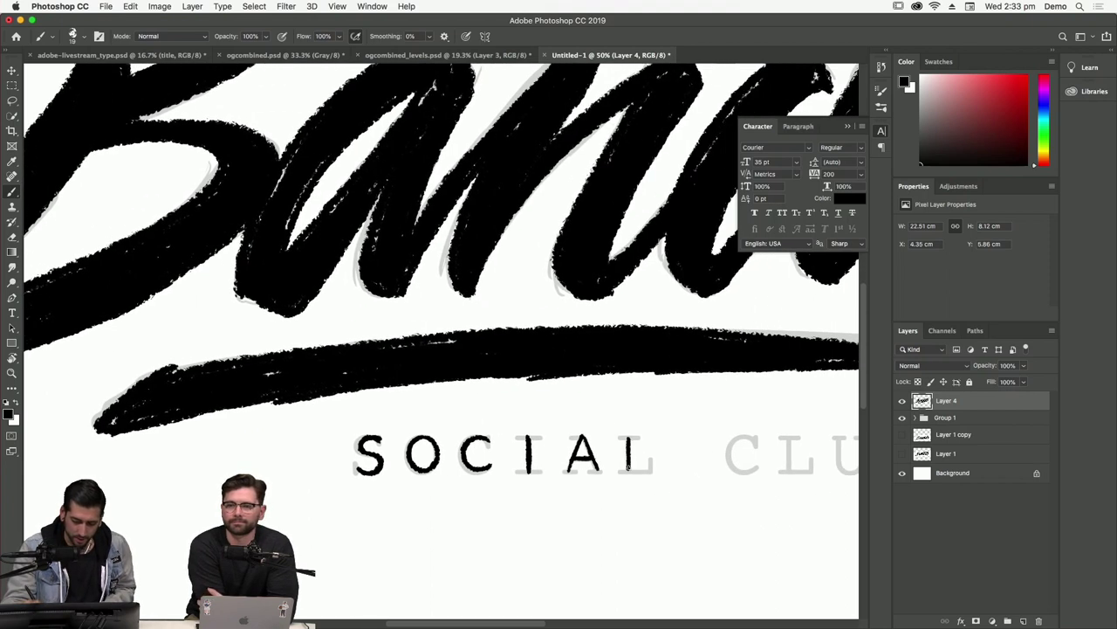
drag(740, 485, 647, 463)
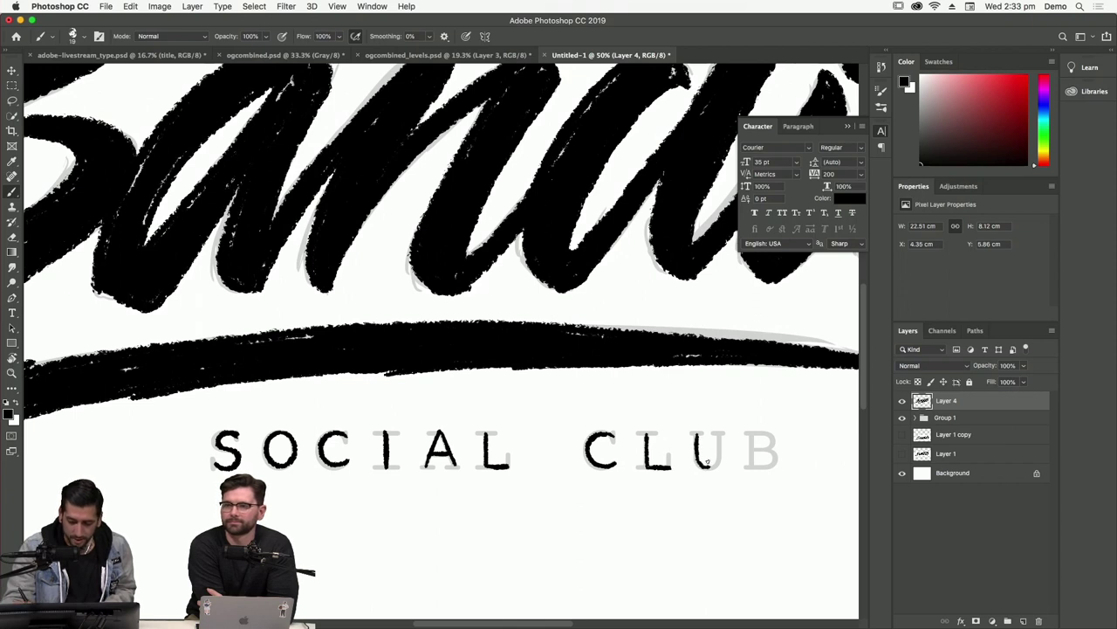
drag(752, 436, 710, 426)
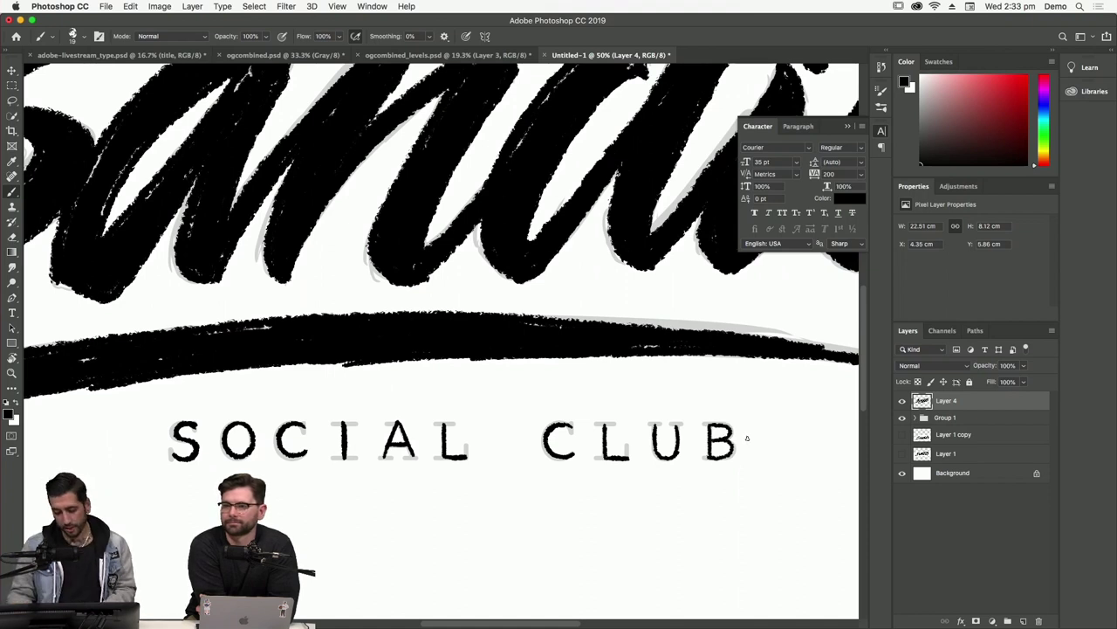
key(super+minus)
key(super+minus)
key(super+minus)
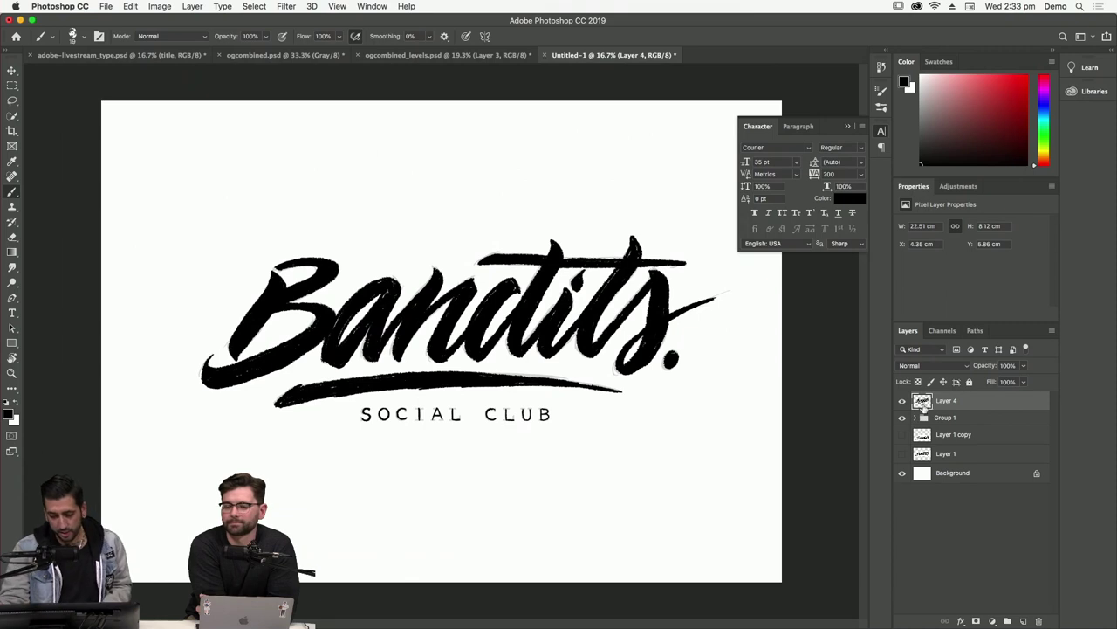
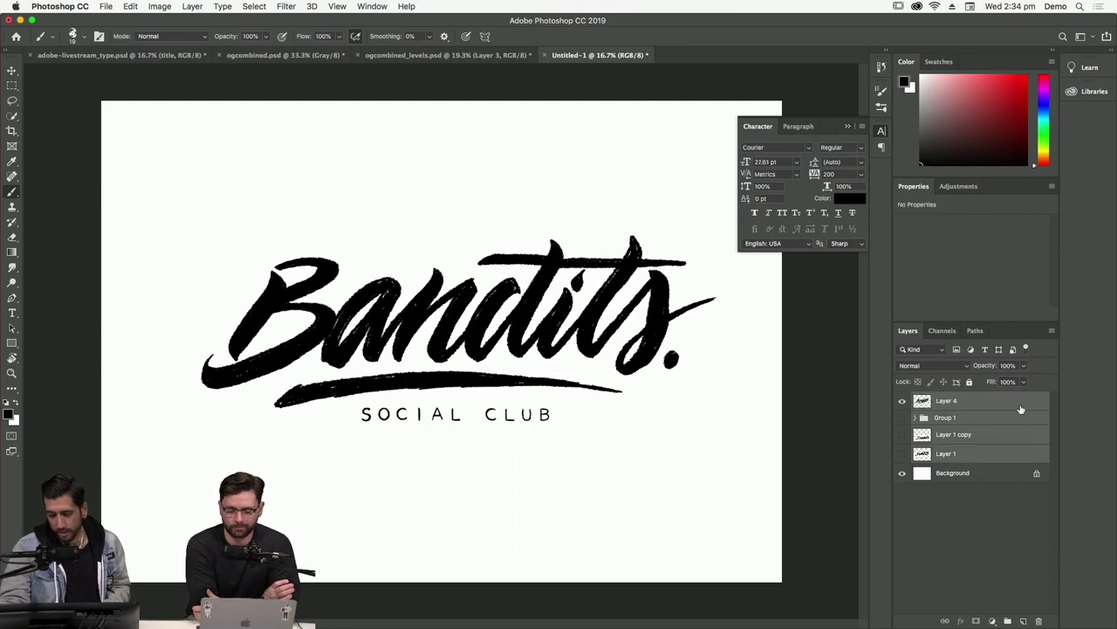
Compare the original Layer 1 lettering with the cleaned Layer 4, leaving only Layer 4 visible.
click(959, 497)
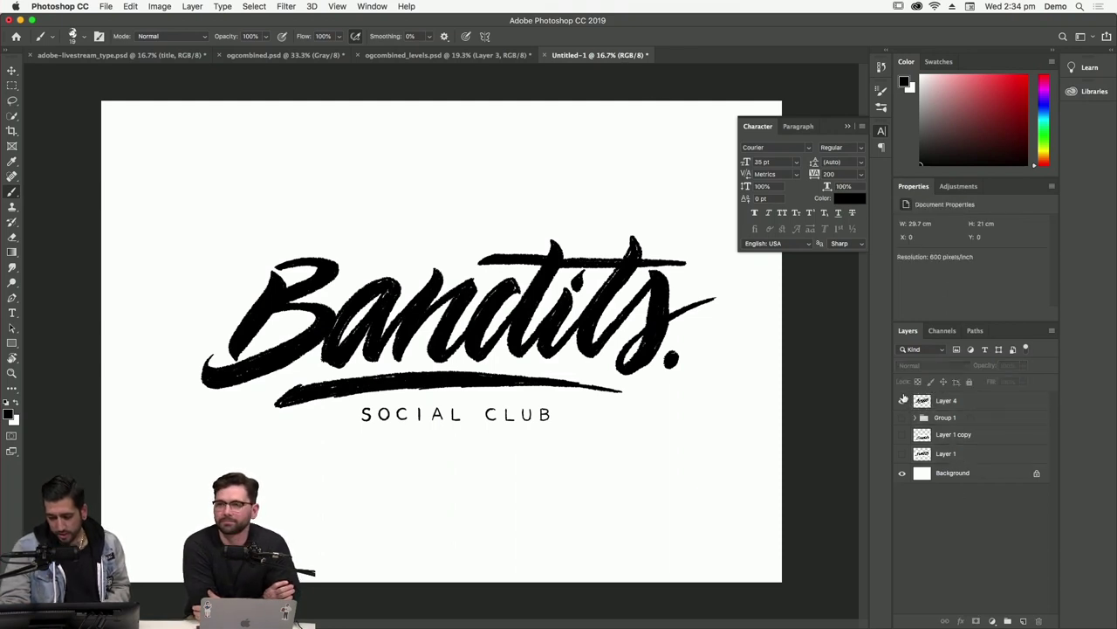
click(903, 453)
click(904, 399)
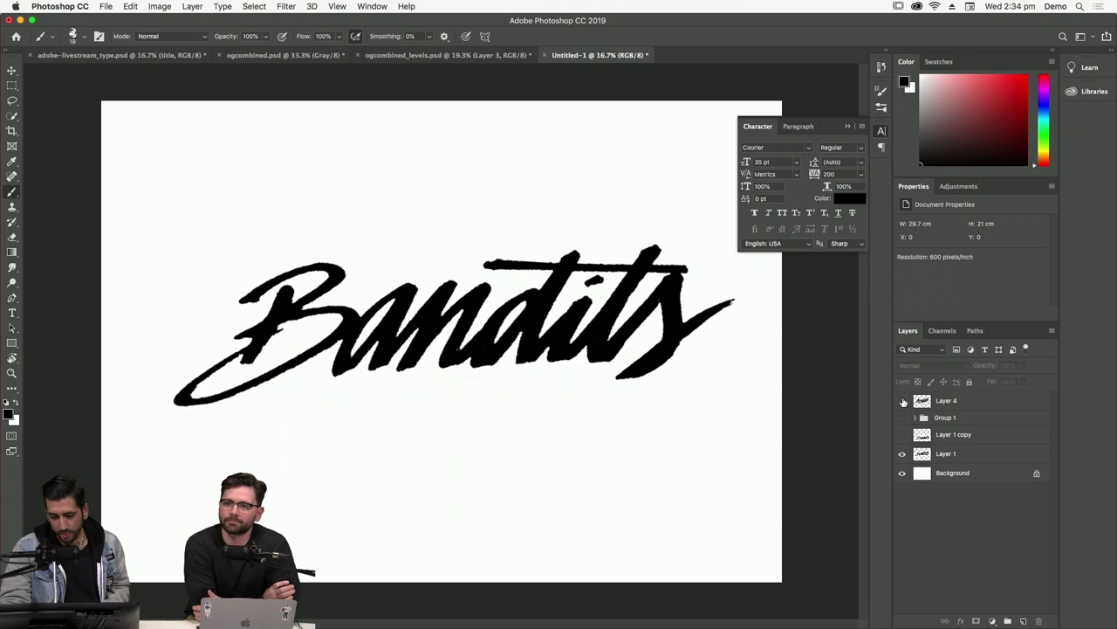
click(902, 453)
click(903, 400)
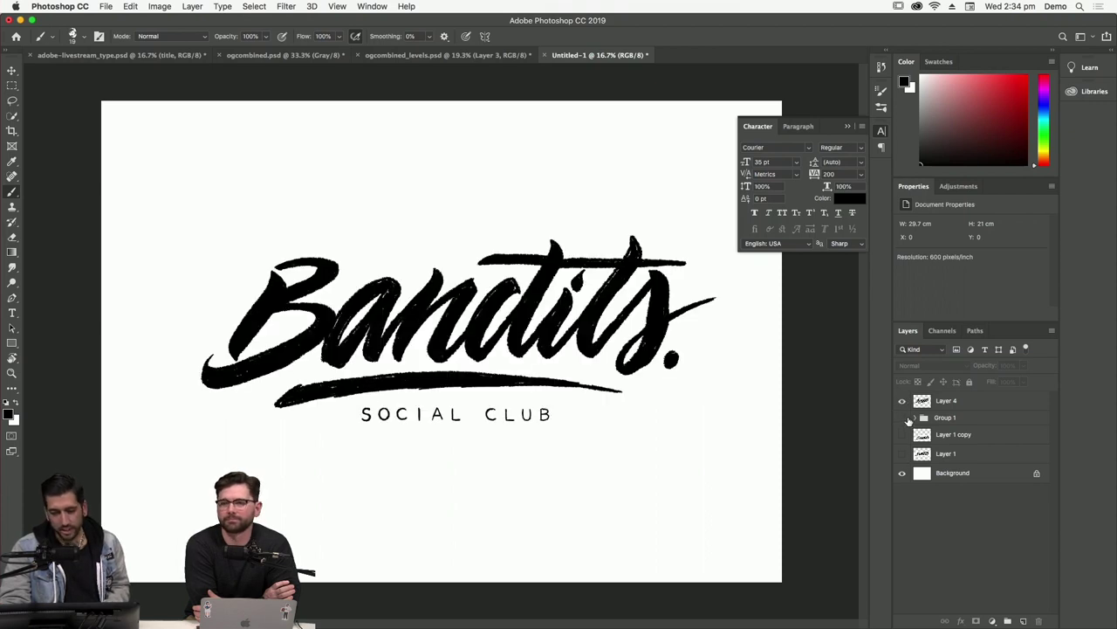
click(902, 453)
click(902, 400)
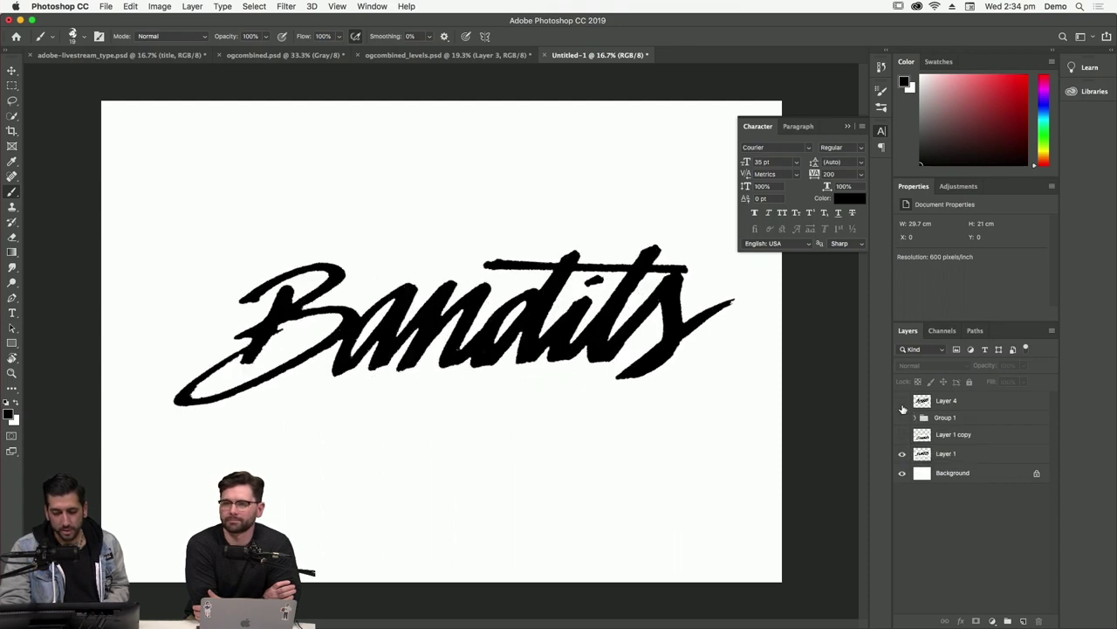
click(903, 402)
click(903, 401)
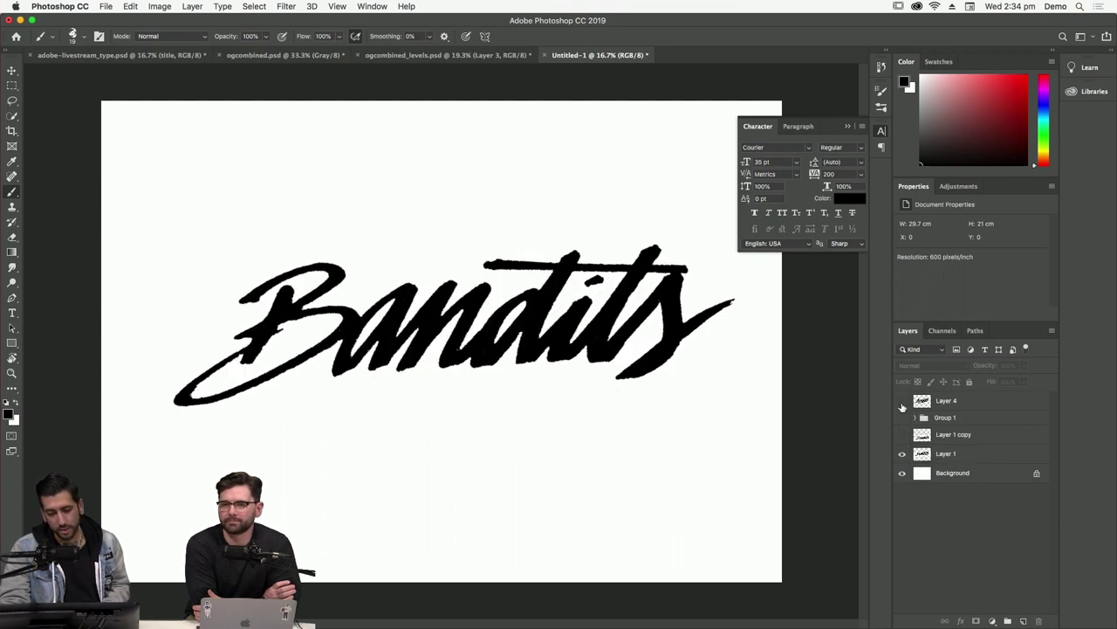
click(903, 400)
click(903, 453)
click(903, 400)
click(903, 400)
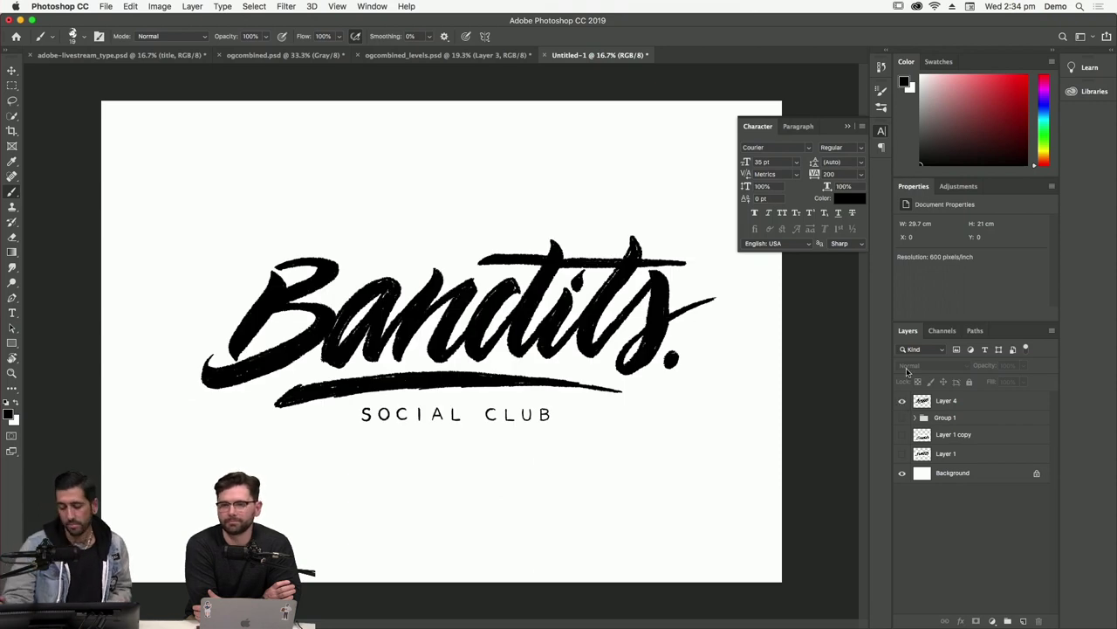
Set the eraser size to 22 on Layer 4, then return to the Move tool.
key(e)
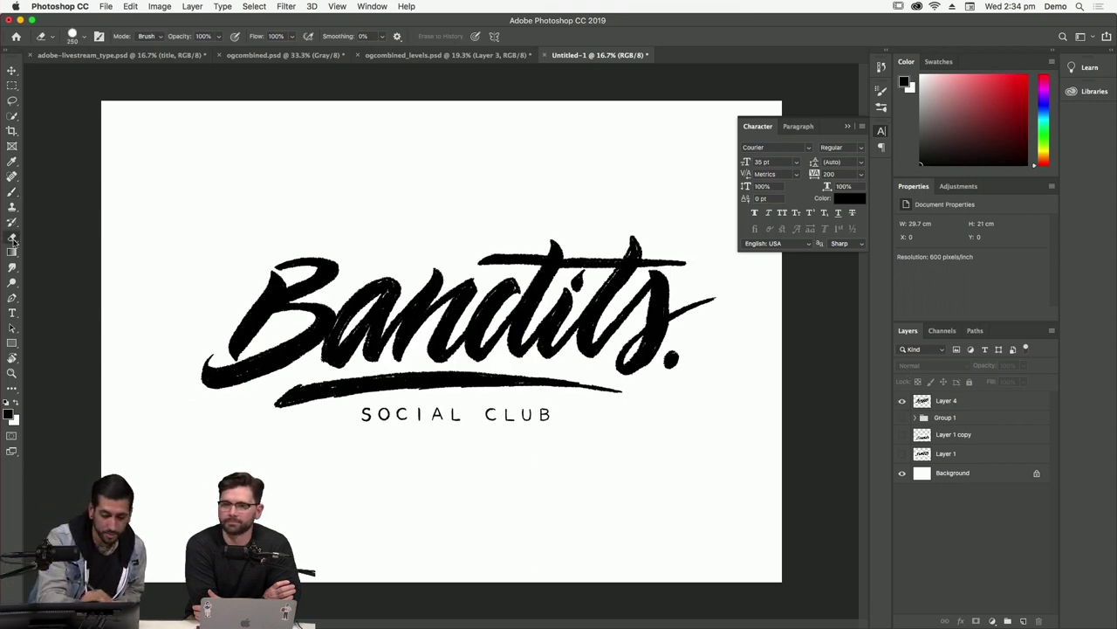
click(939, 399)
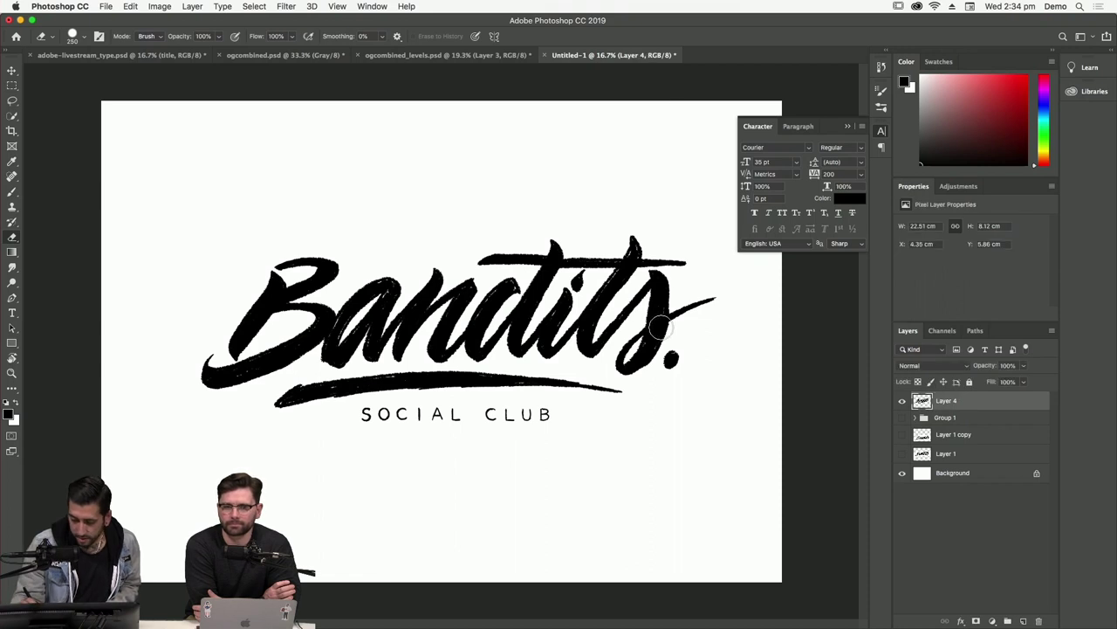
click(83, 36)
drag(122, 83, 92, 88)
click(87, 23)
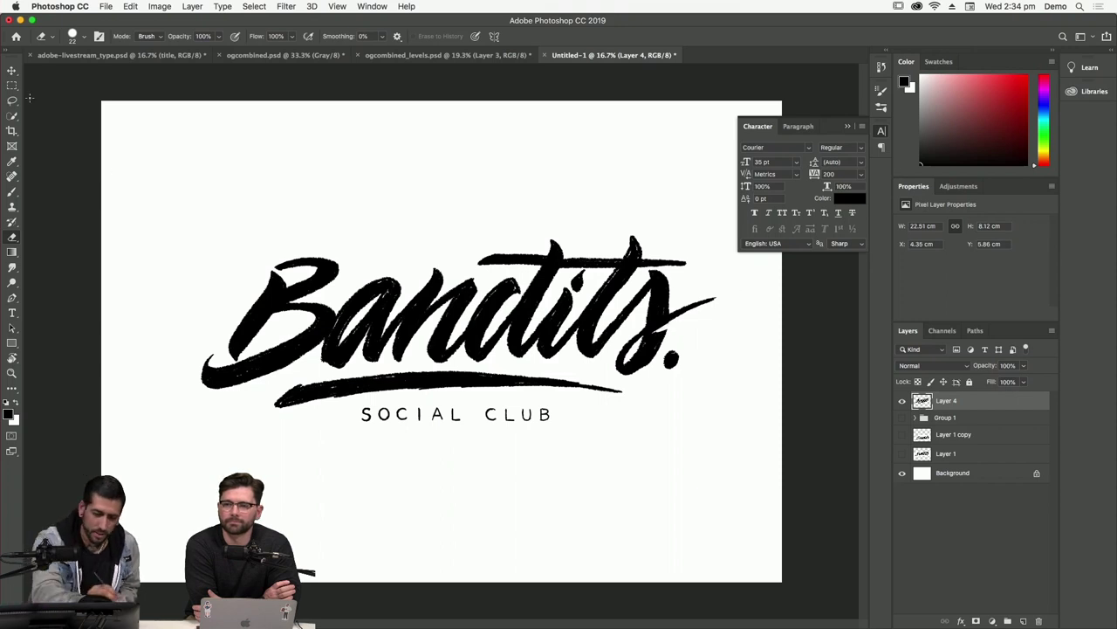
click(12, 70)
click(209, 227)
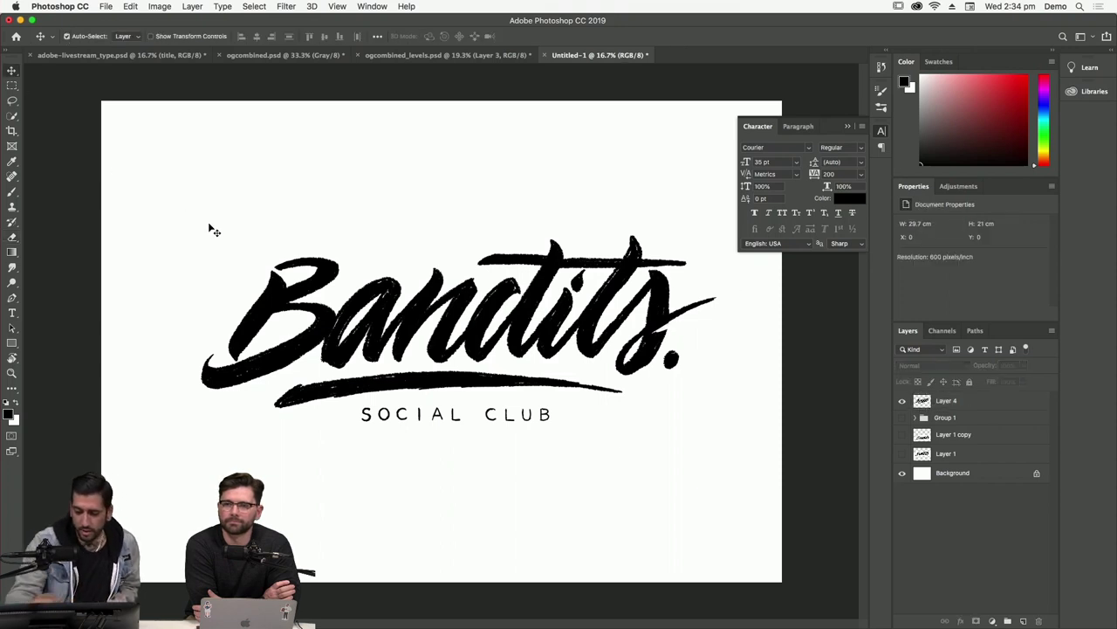
Merge Layer 4 through Layer 1 into one layer and delete the white Background.
click(963, 402)
shift+click(969, 454)
click(1052, 331)
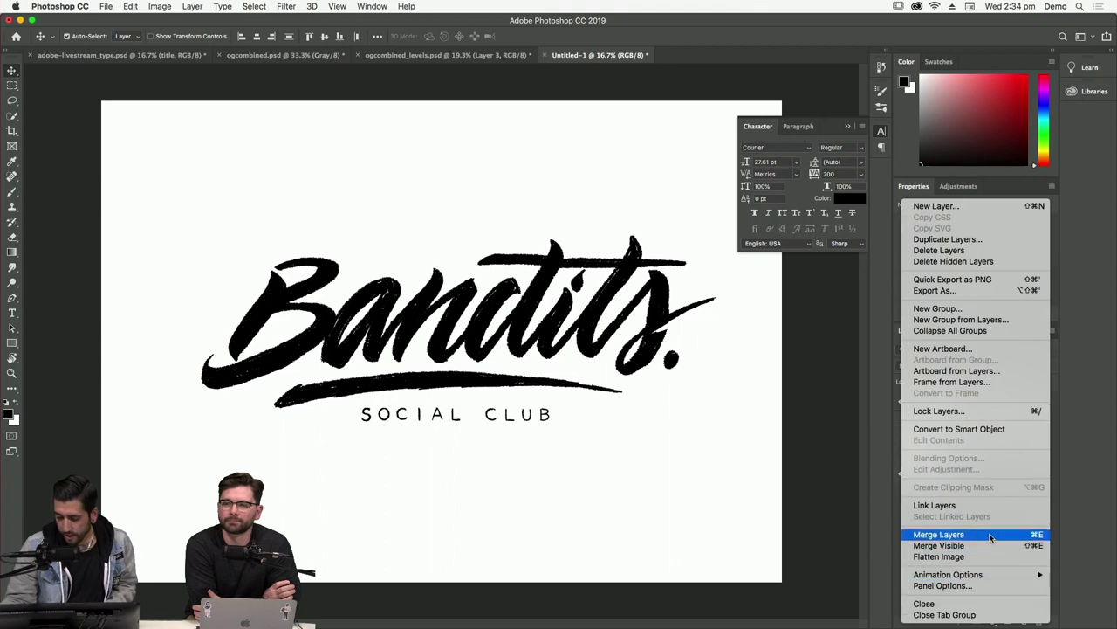
click(991, 536)
drag(958, 422, 1040, 619)
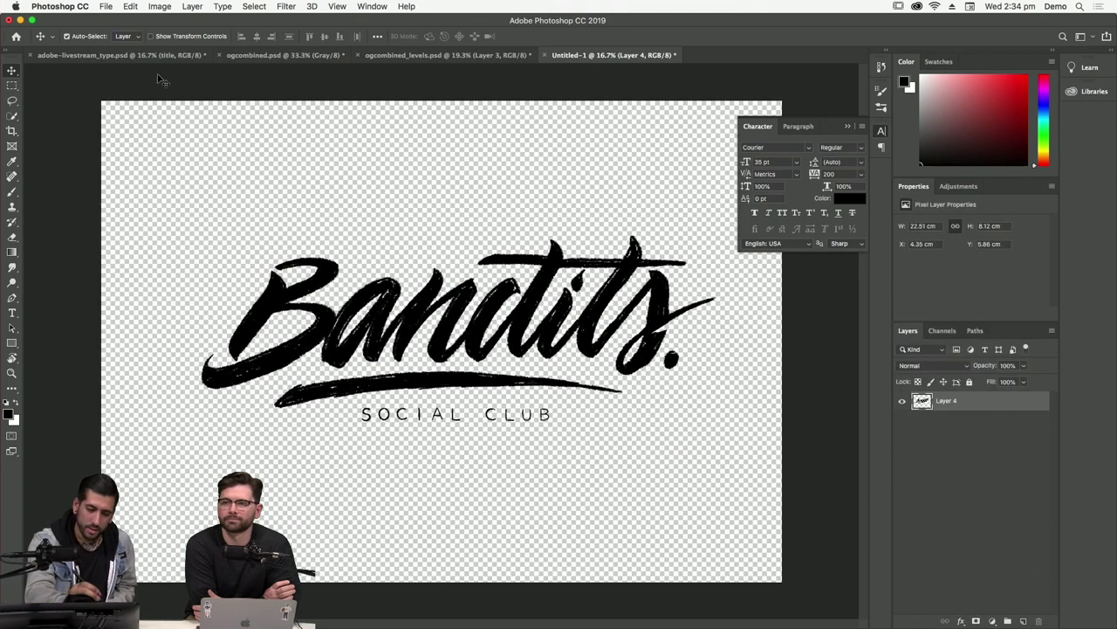
Crop the canvas tightly around the Bandits logo.
click(12, 131)
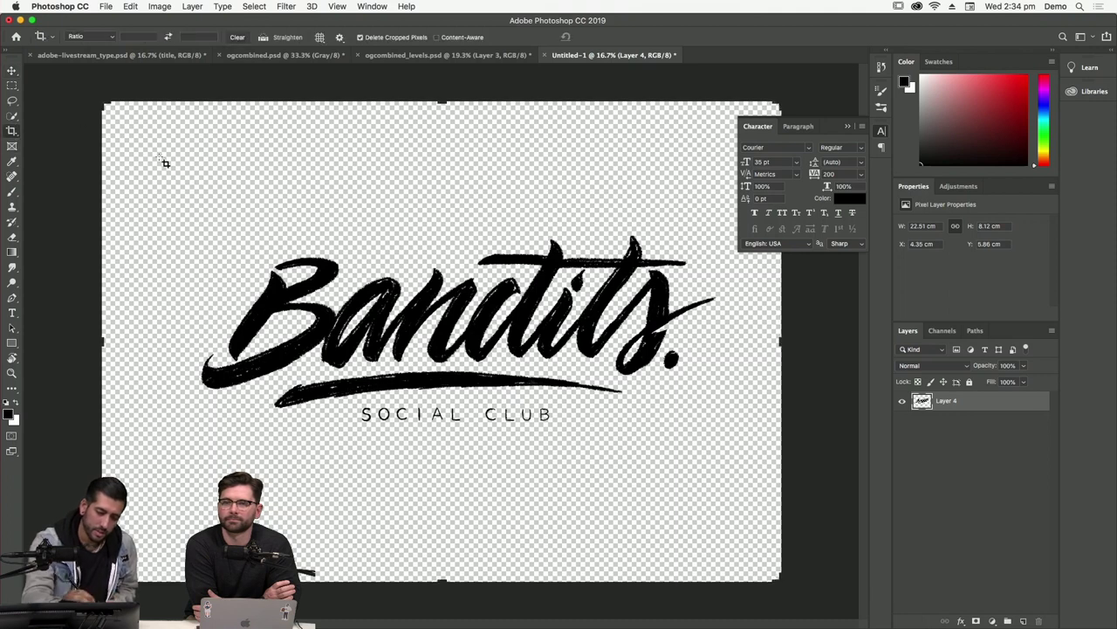
drag(159, 187, 753, 420)
key(Return)
click(106, 8)
click(106, 8)
click(108, 9)
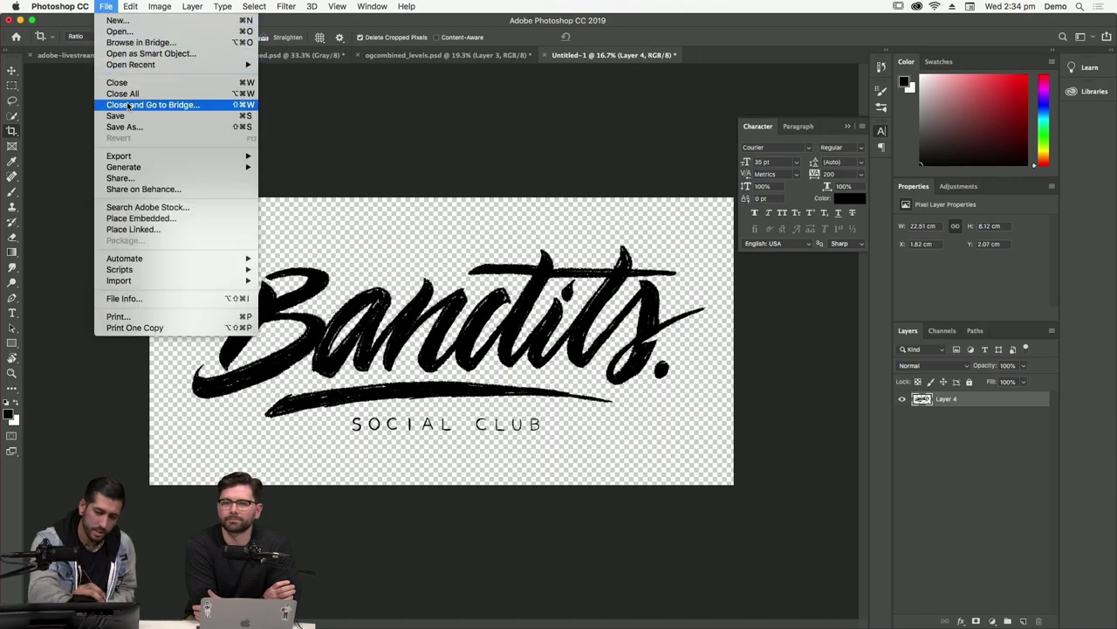
Save as test.psd in the iCloud Desktop folder with maximum compatibility, then switch to Illustrator.
click(149, 131)
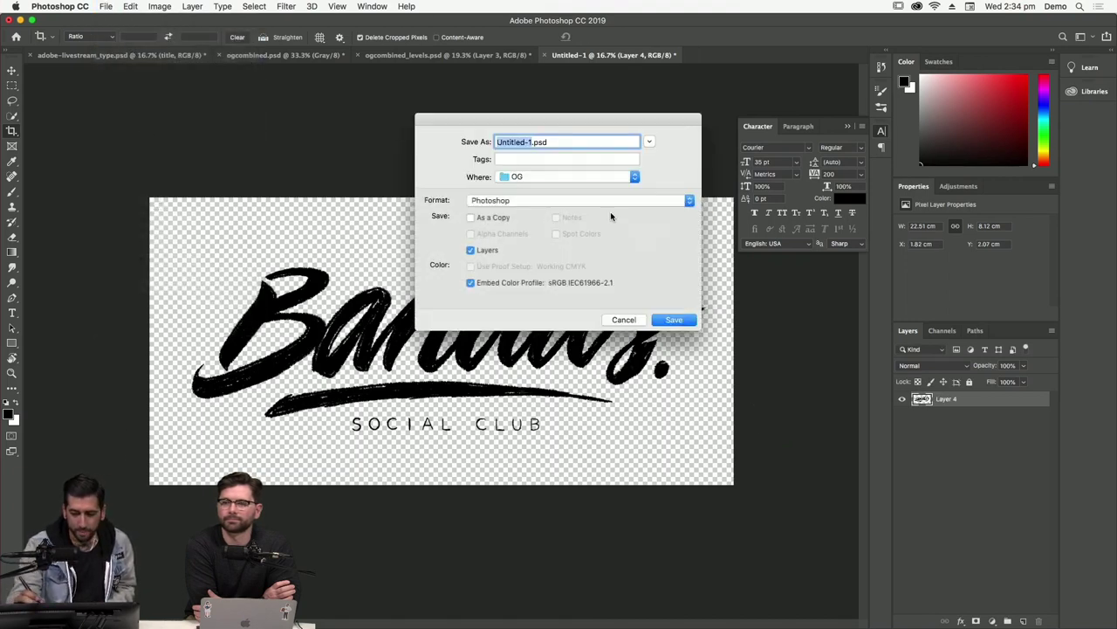
click(551, 176)
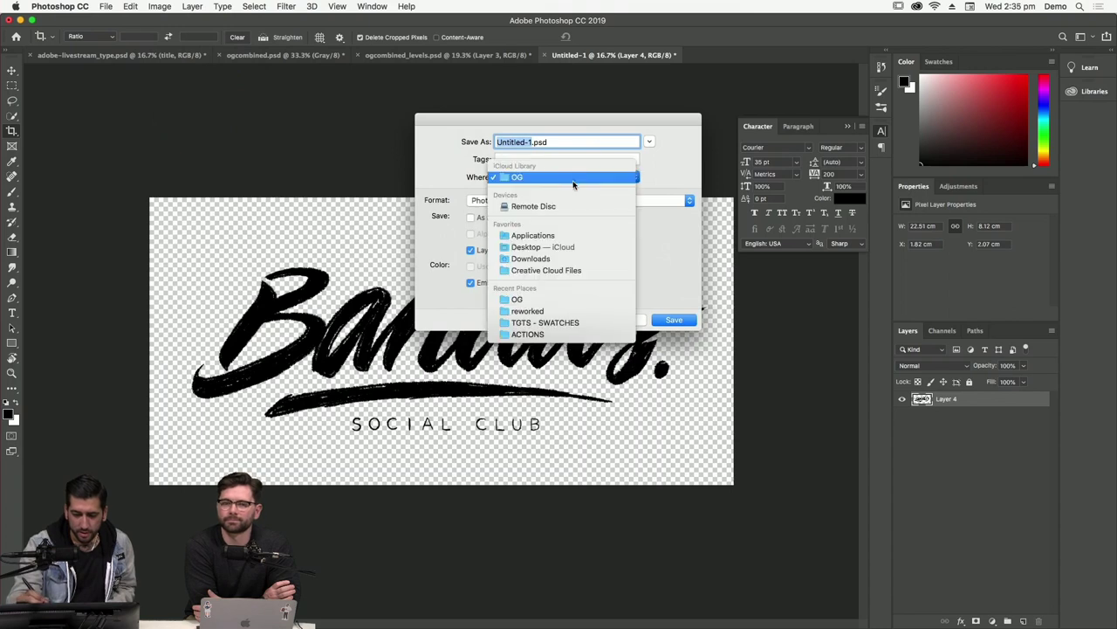
click(551, 247)
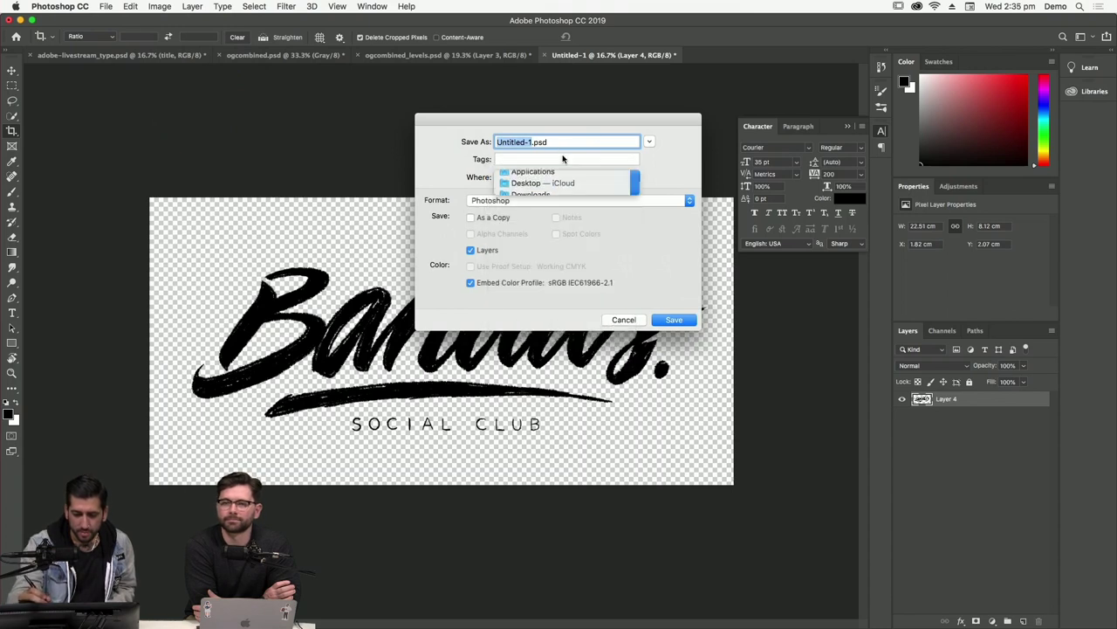
text(test)
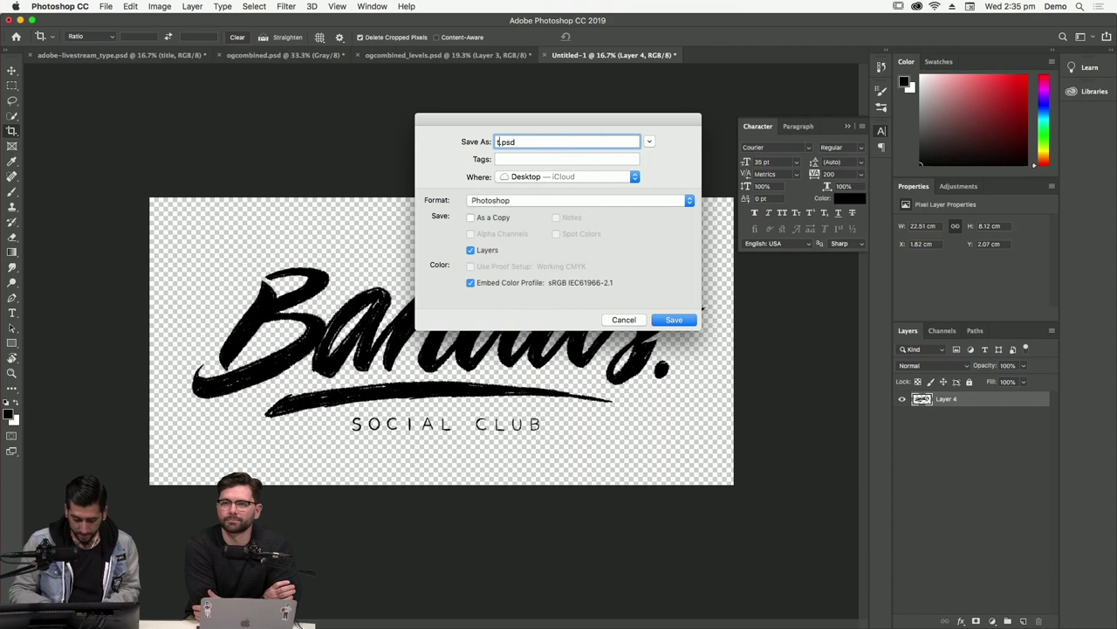
key(Return)
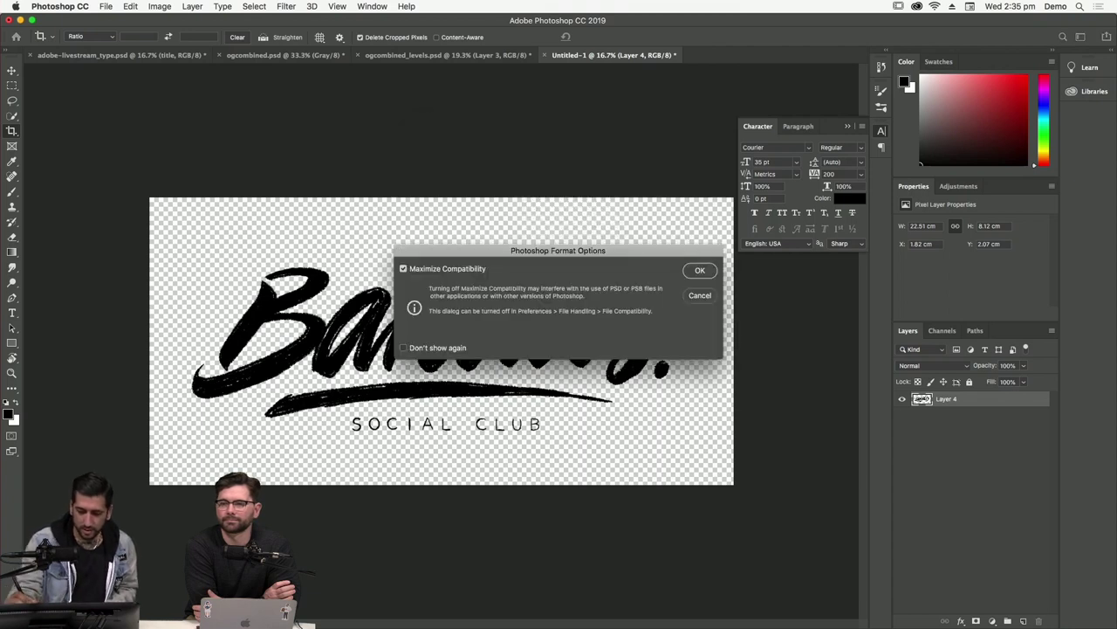
click(712, 272)
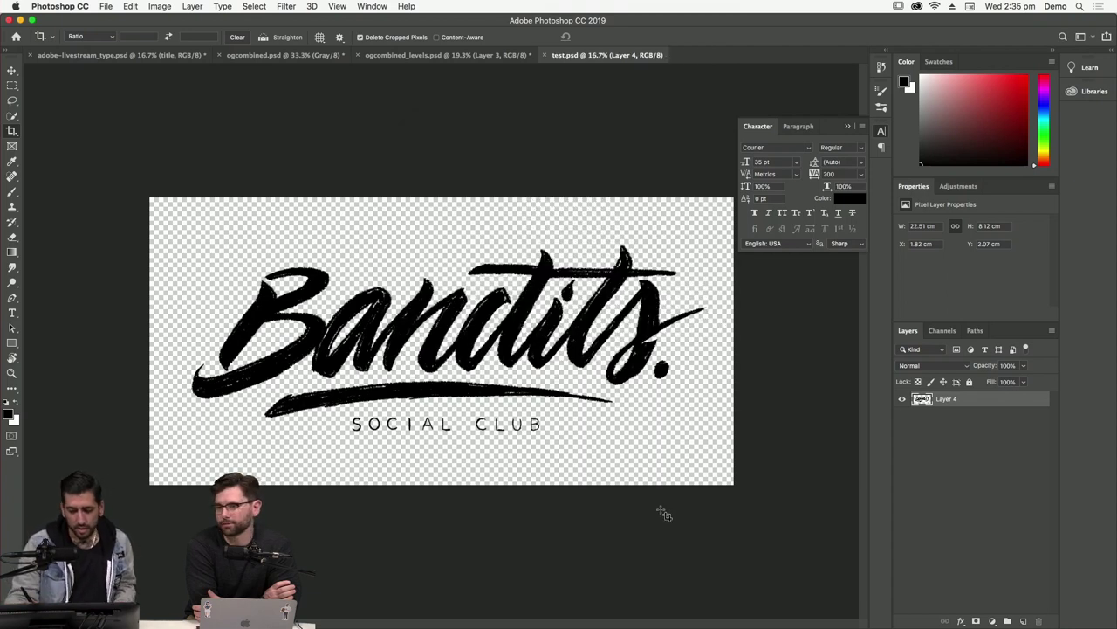
mouse_move(677, 615)
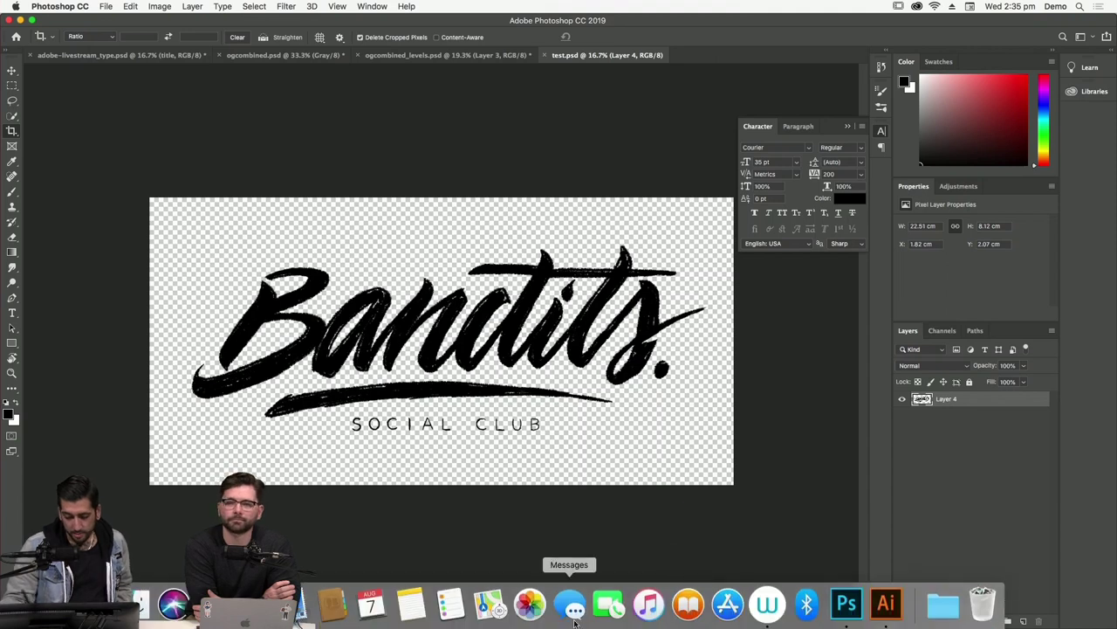
click(882, 604)
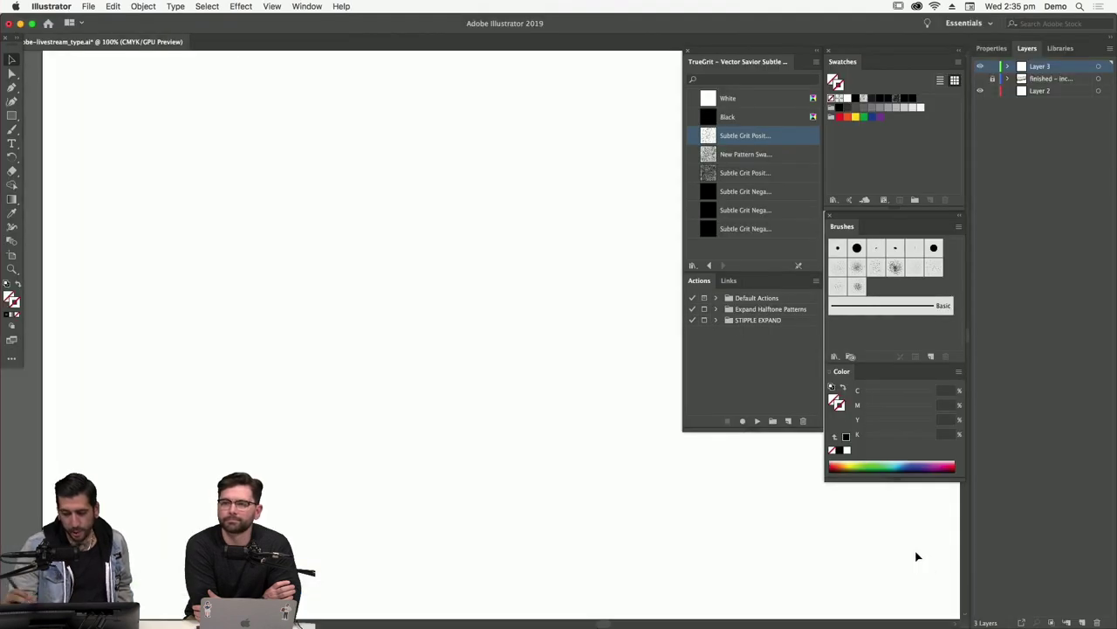
Open test.psd from the Desktop in Illustrator, accepting the default Photoshop import options.
key(super+minus)
drag(706, 55, 49, 59)
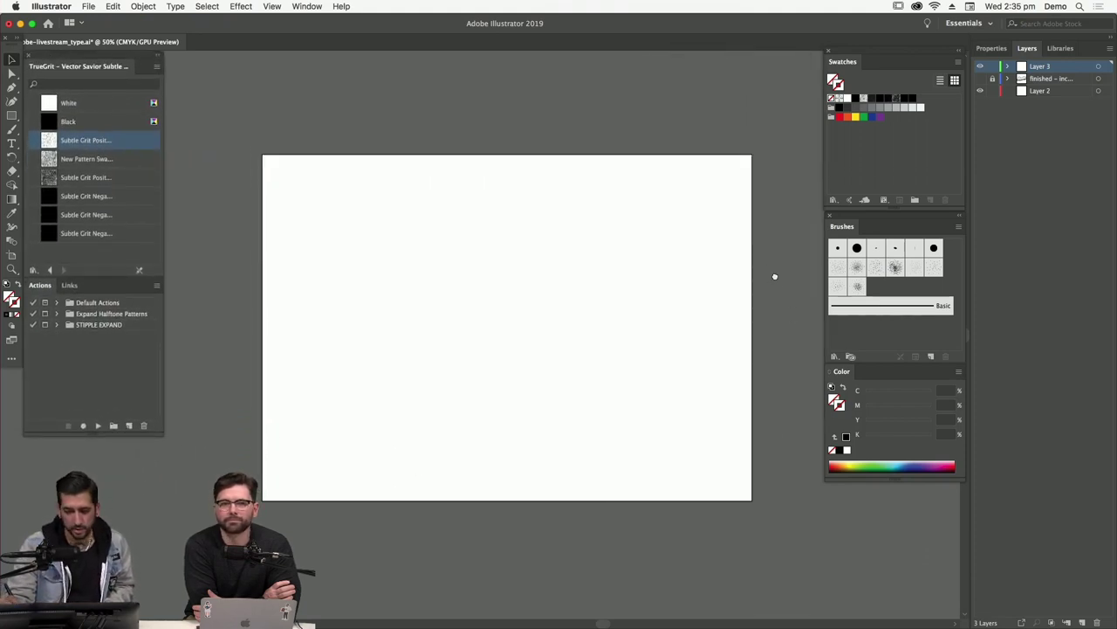
scroll(774, 277, left, 1)
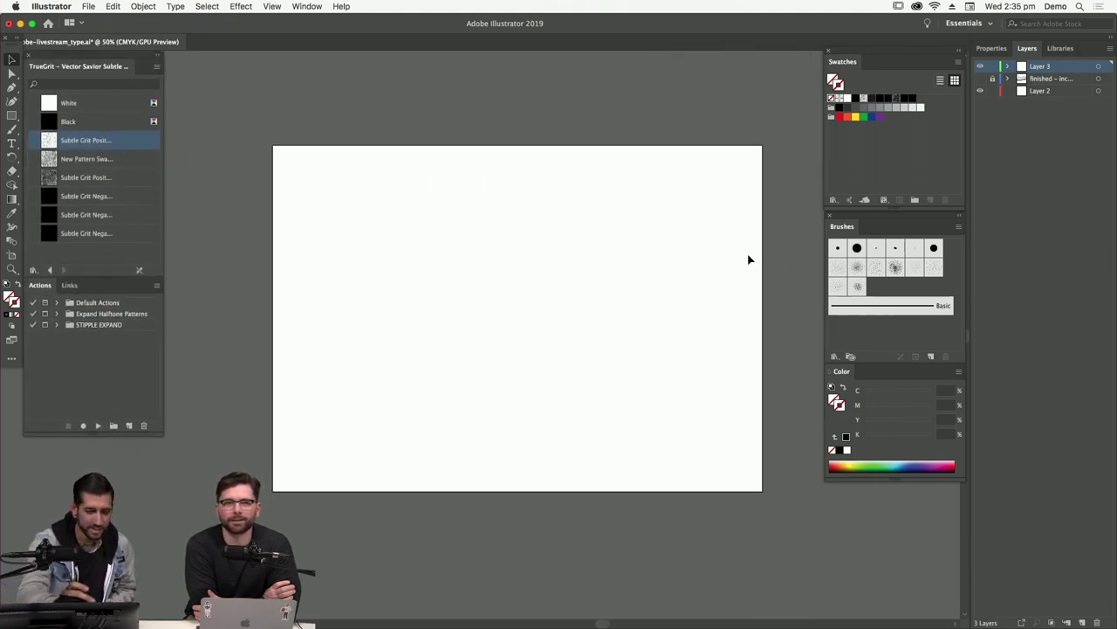
click(89, 7)
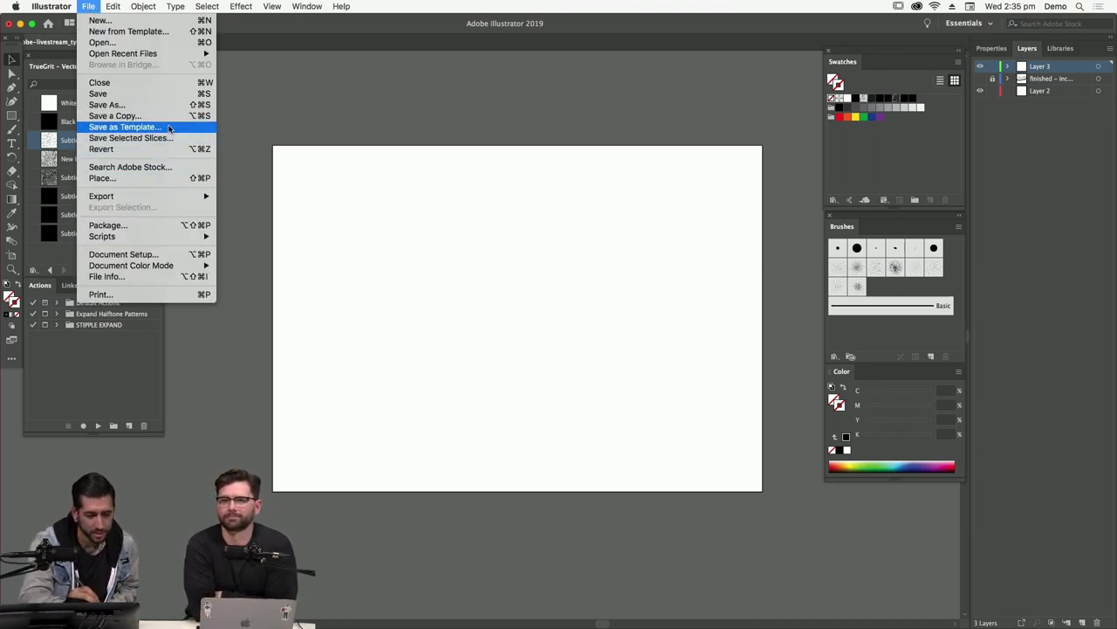
click(641, 520)
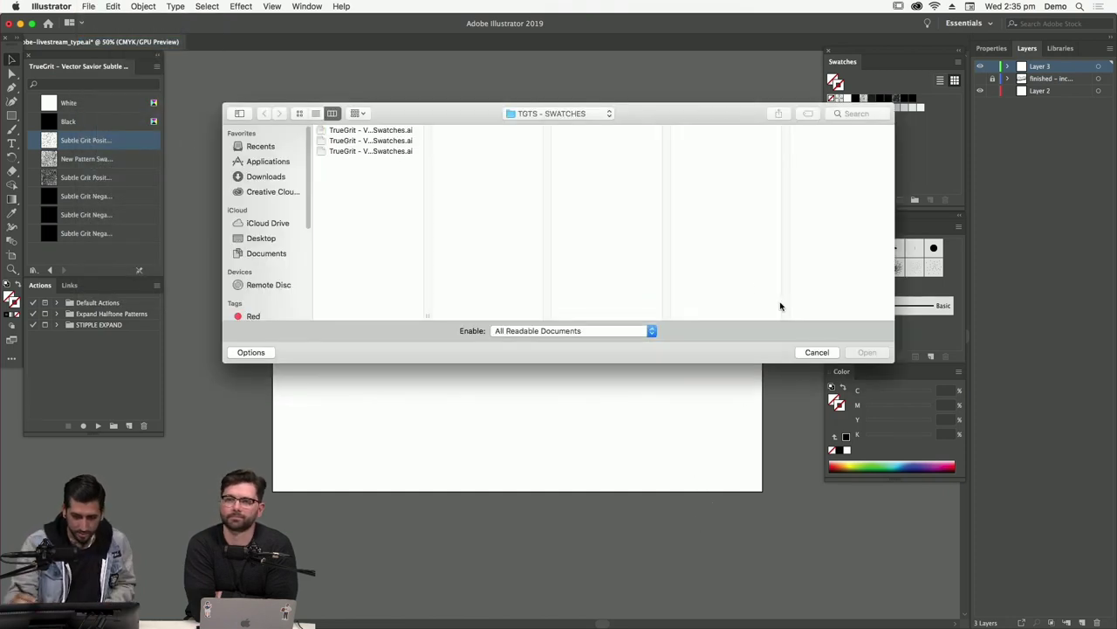
click(281, 241)
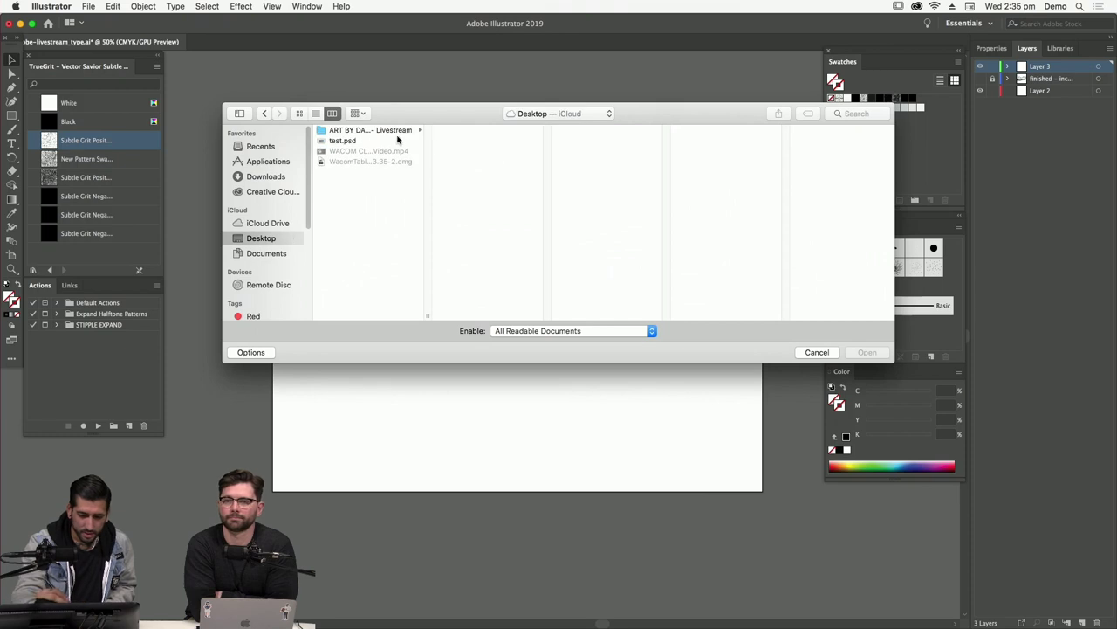
click(393, 141)
click(857, 353)
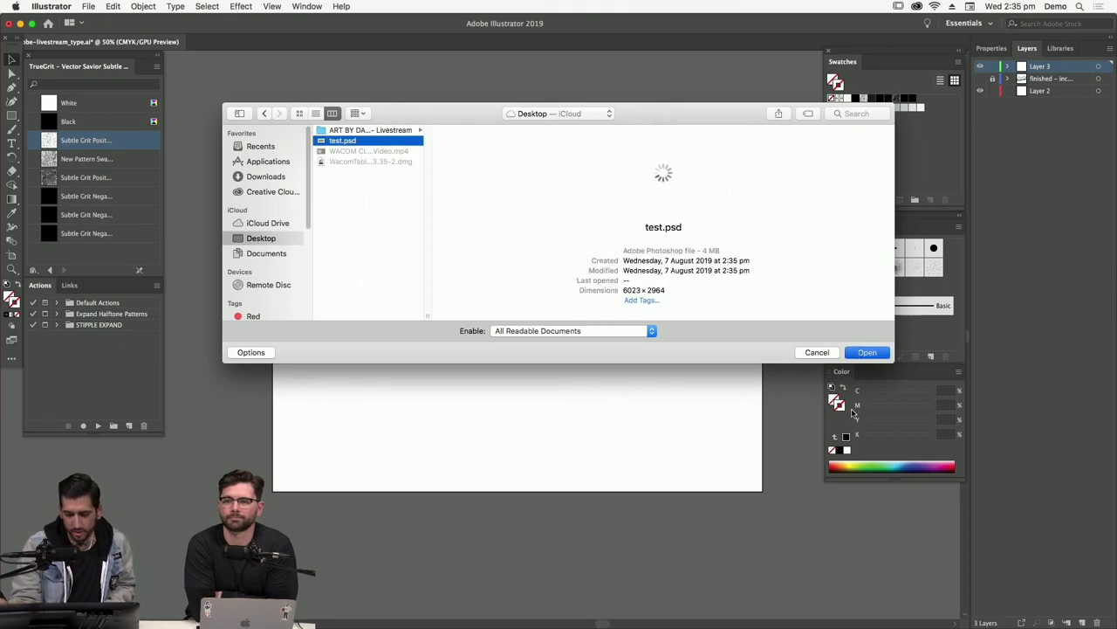
click(640, 457)
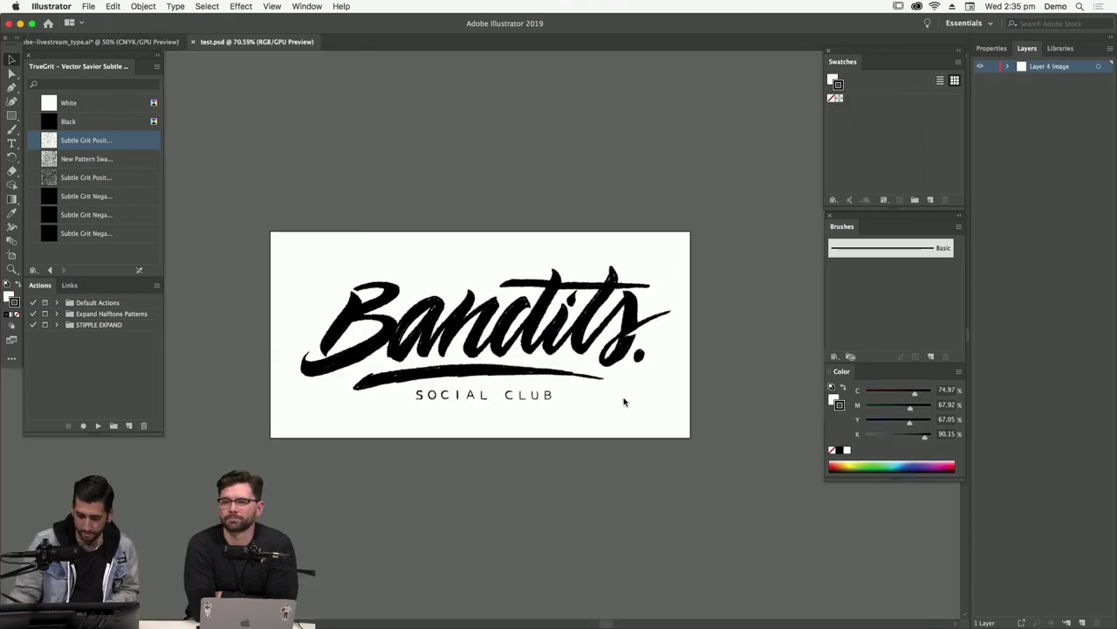
Bring the Bandits logo from test.psd into the livestream document, enlarged and centred.
click(596, 325)
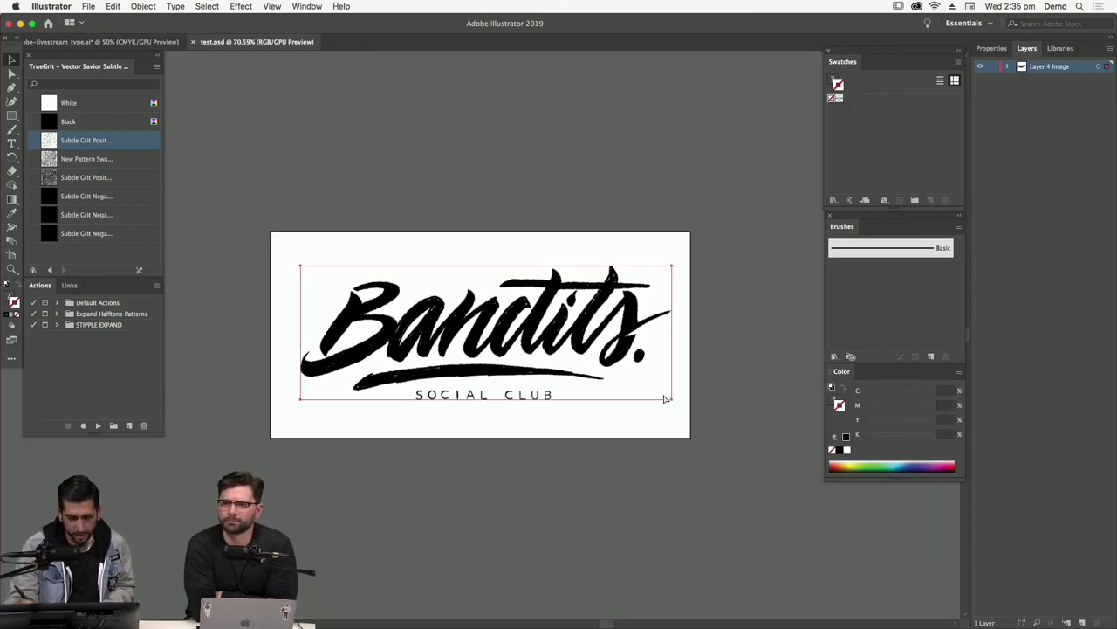
key(super+w)
key(super+v)
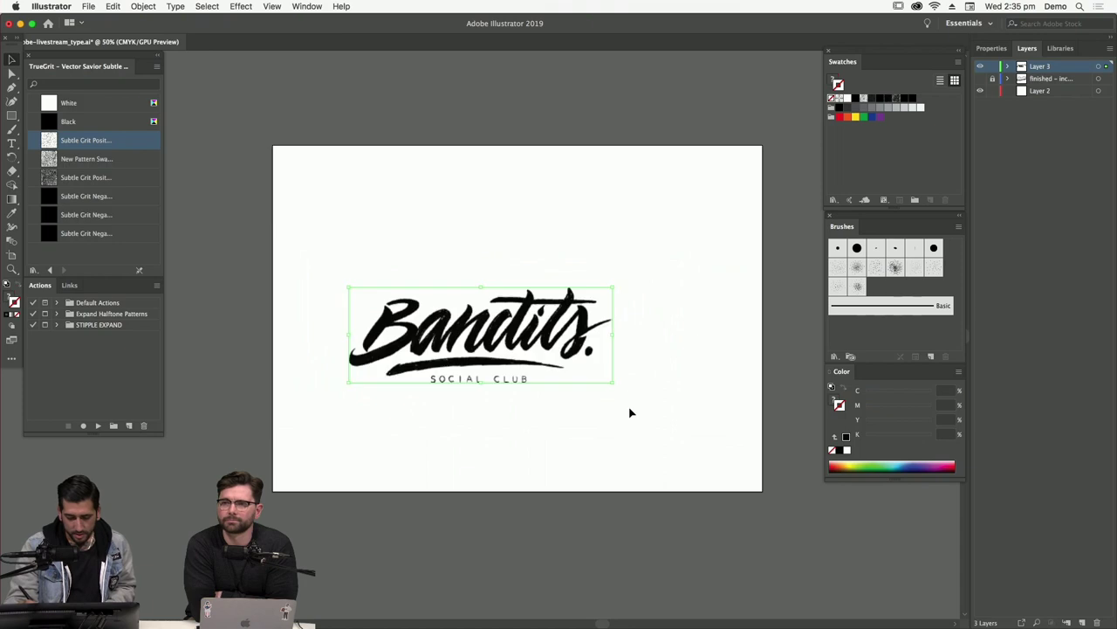
drag(614, 285, 738, 242)
drag(646, 305, 624, 304)
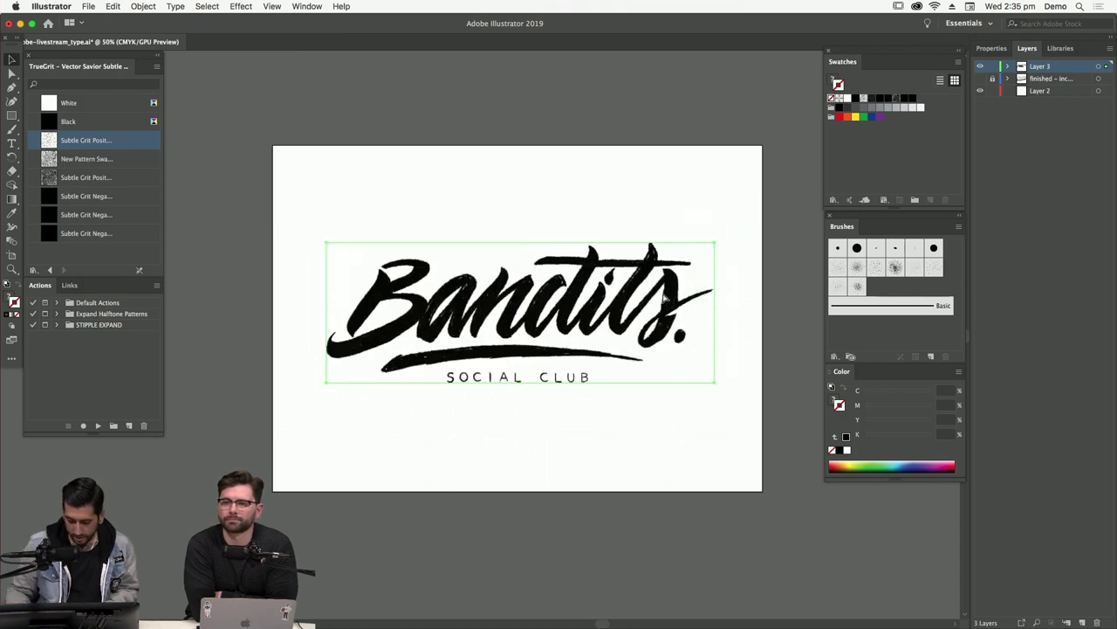
Zoom in on the lettering and back out, toggling selection edges and fill/stroke focus.
key(super+equal)
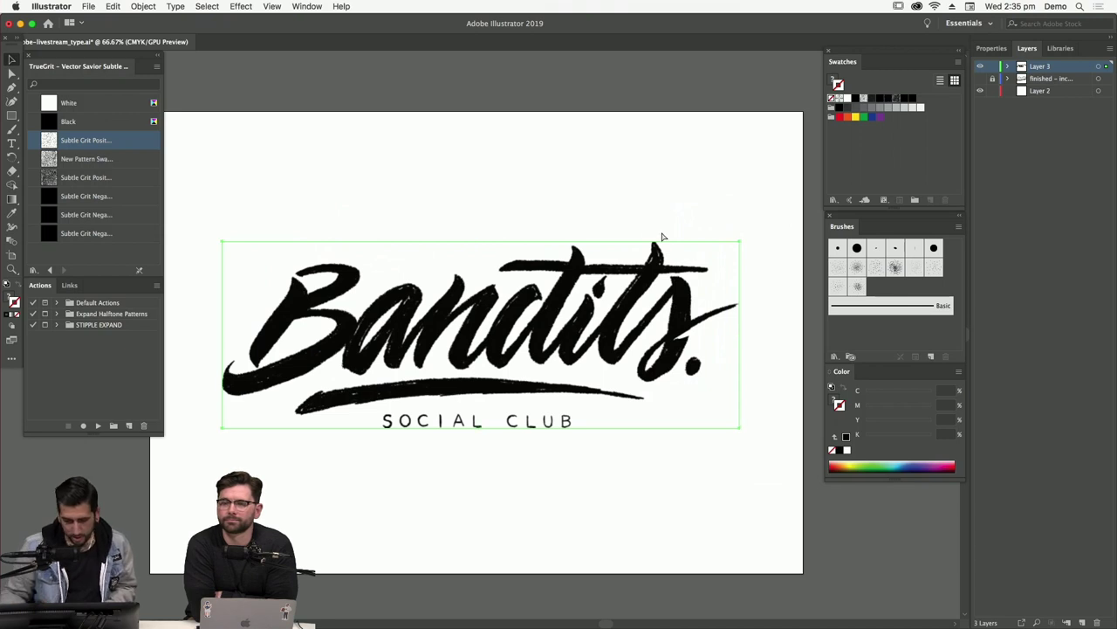
key(super+equal)
key(super+minus)
key(super+h)
key(super+h)
key(super+h)
key(super+h)
key(x)
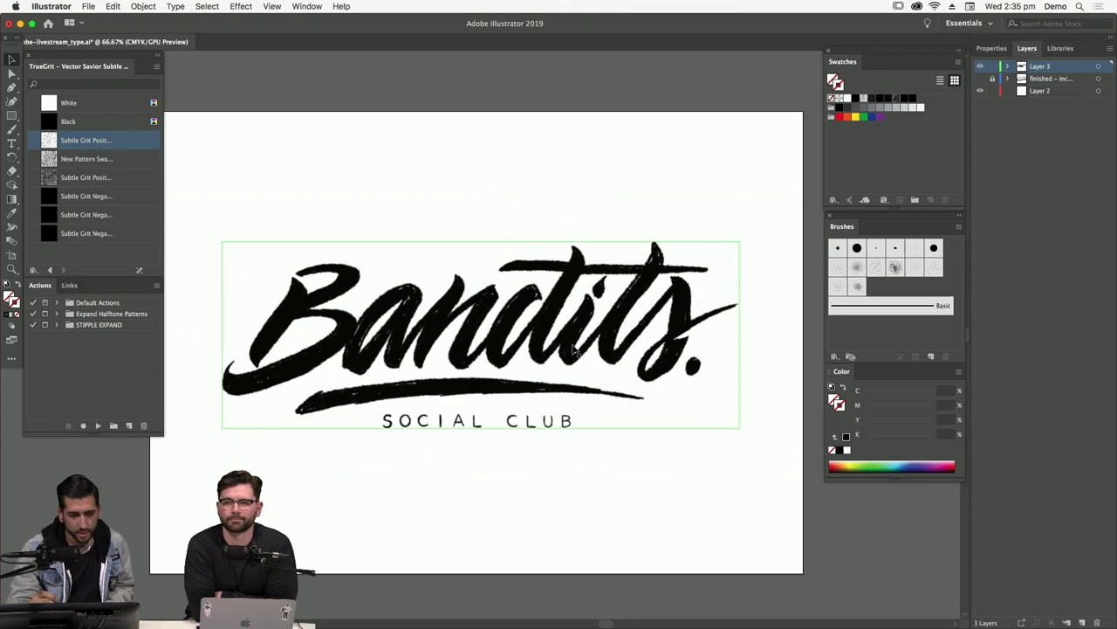
key(super+h)
Switch to the Essentials Classic workspace and marquee-select the placed Bandits image.
key(x)
key(super+h)
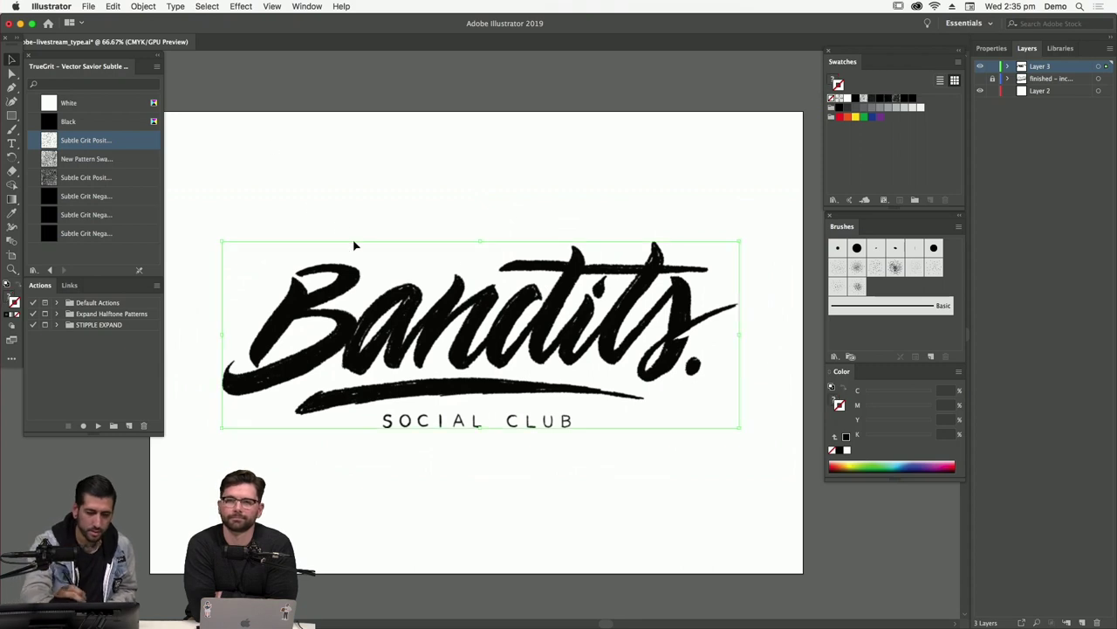
click(143, 7)
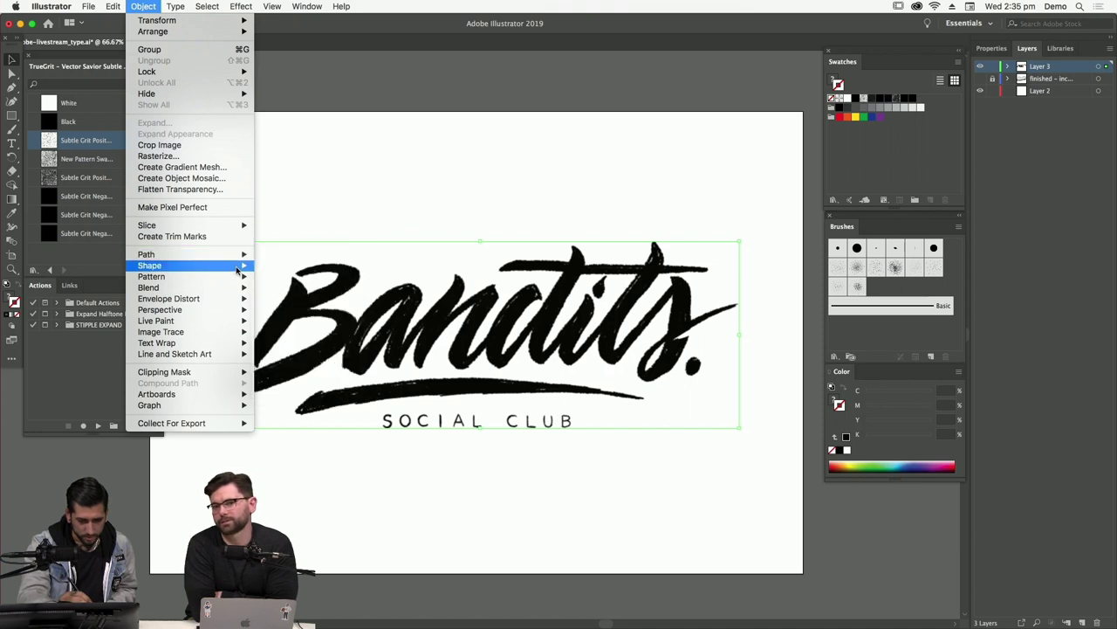
mouse_move(243, 280)
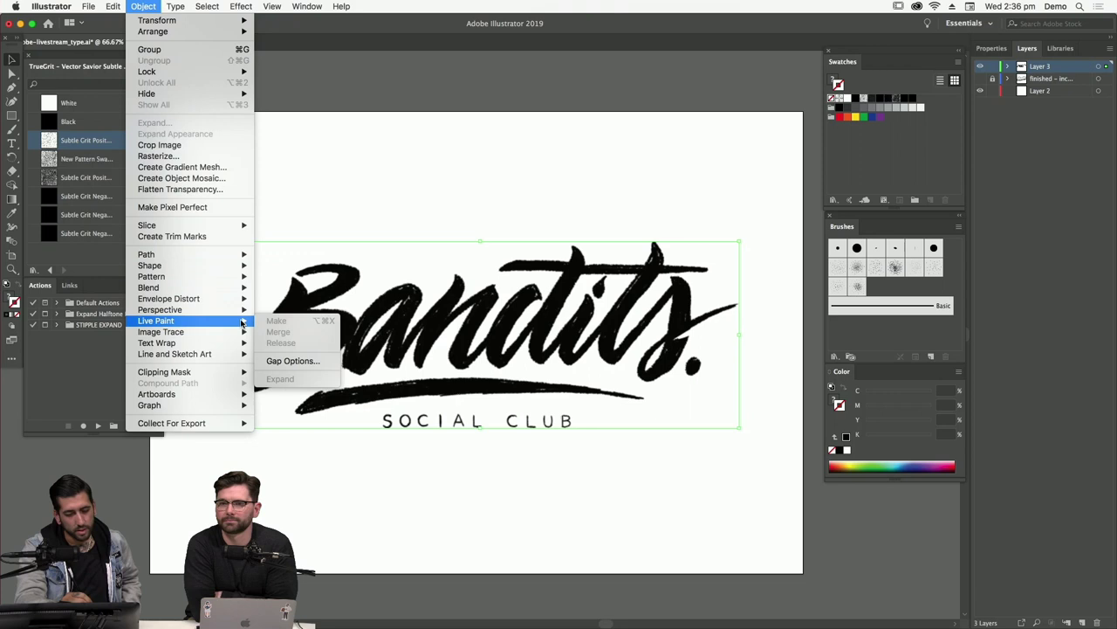
click(288, 264)
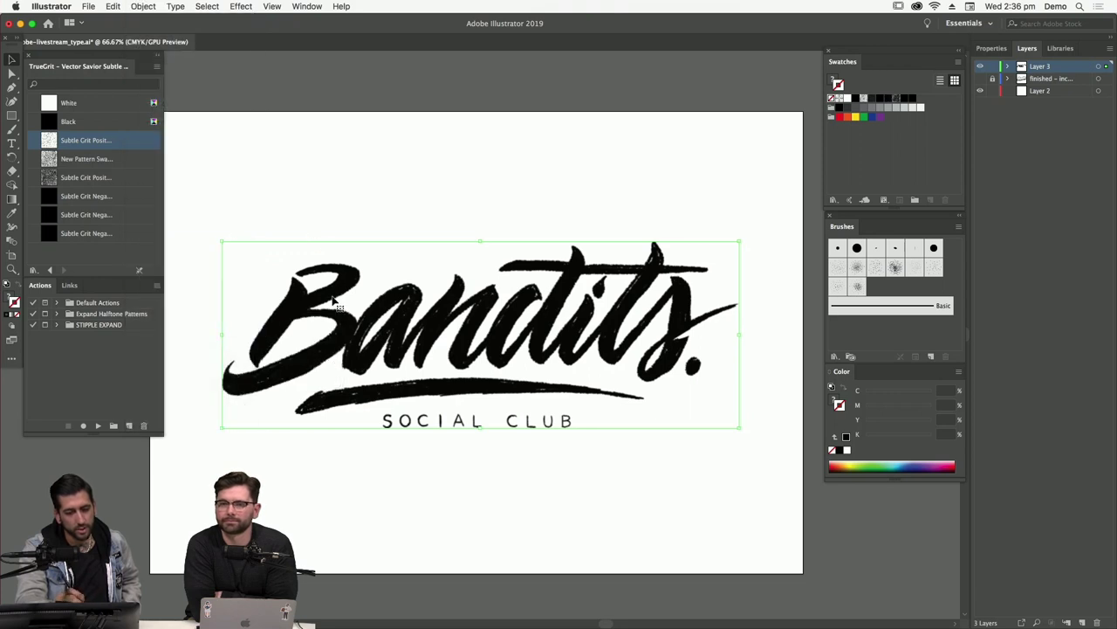
click(316, 10)
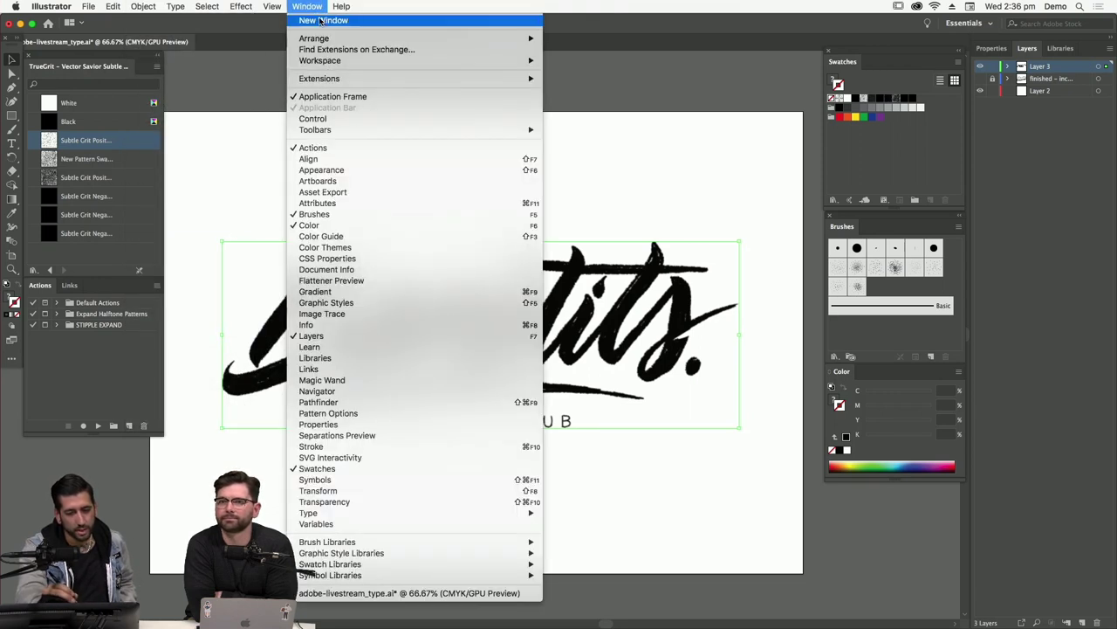
mouse_move(495, 61)
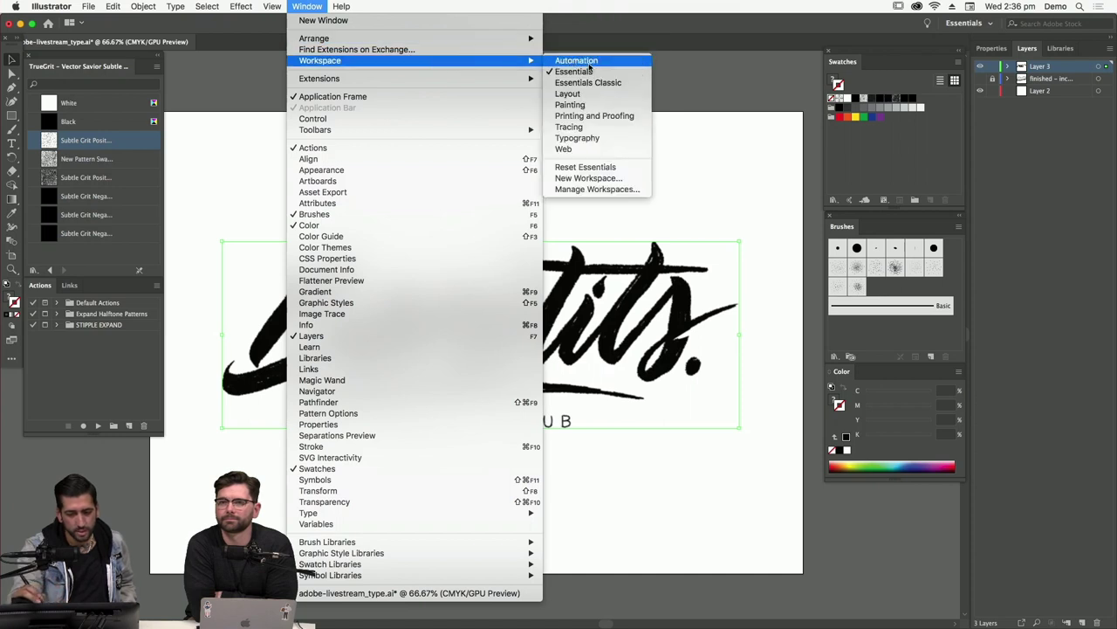
click(611, 84)
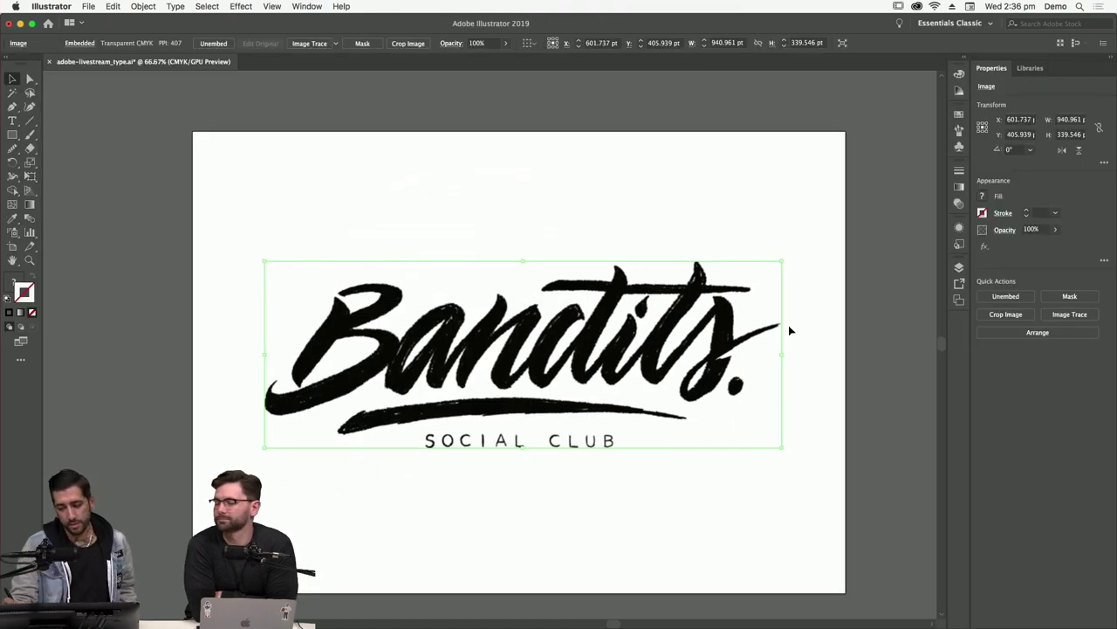
click(815, 298)
drag(808, 300, 746, 470)
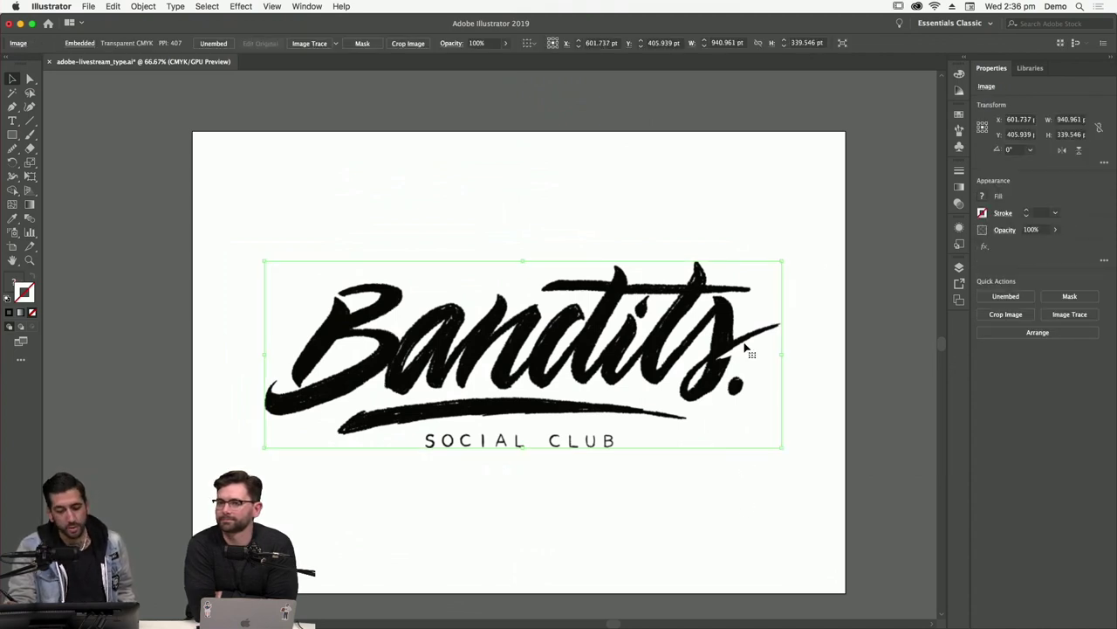
Trace the Bandits image in Black and White, zoom to 100%, and open Image Trace settings.
click(309, 43)
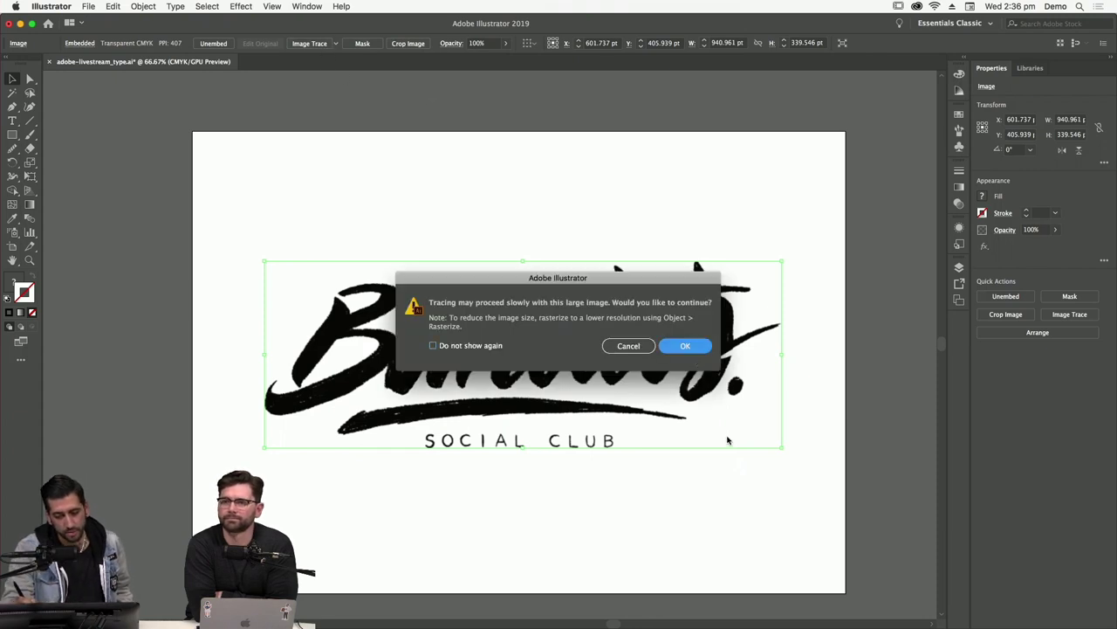
key(Return)
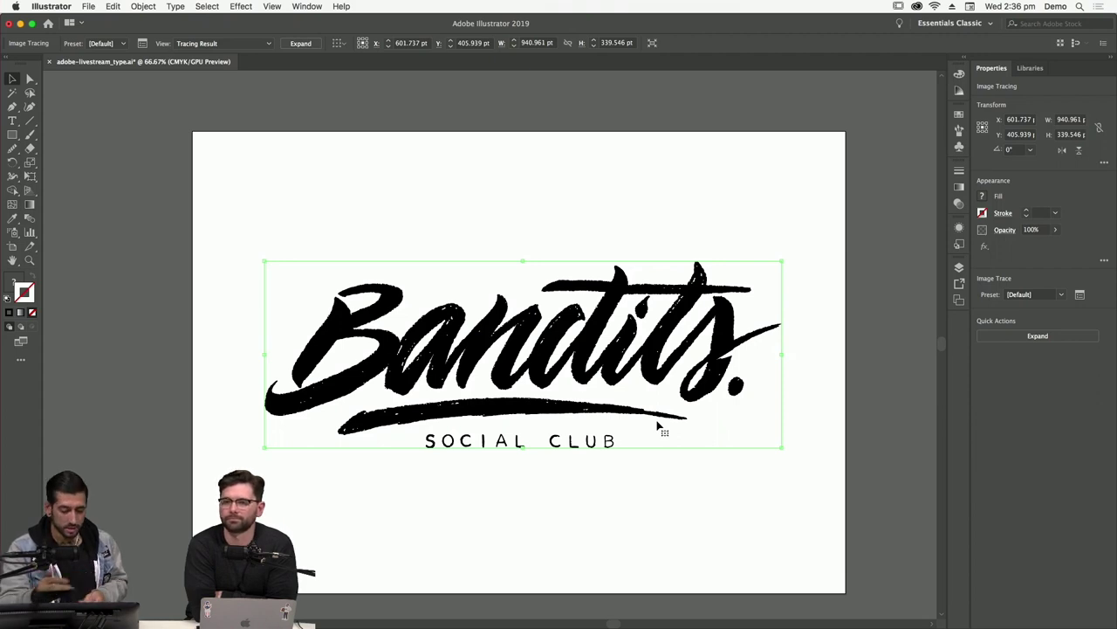
key(super+equal)
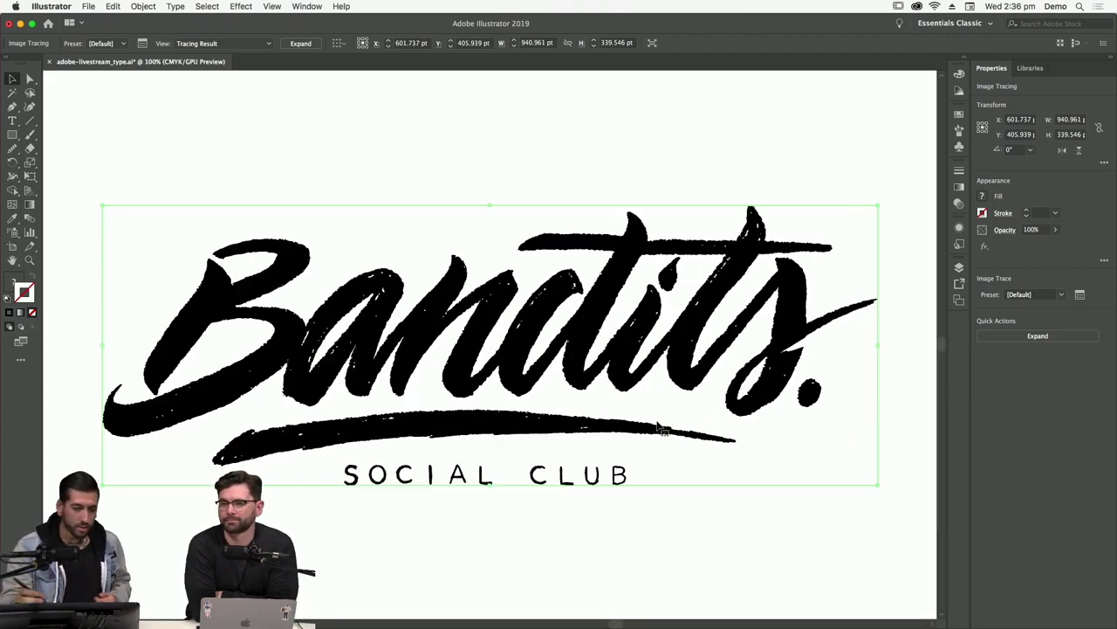
click(142, 43)
drag(524, 134, 856, 92)
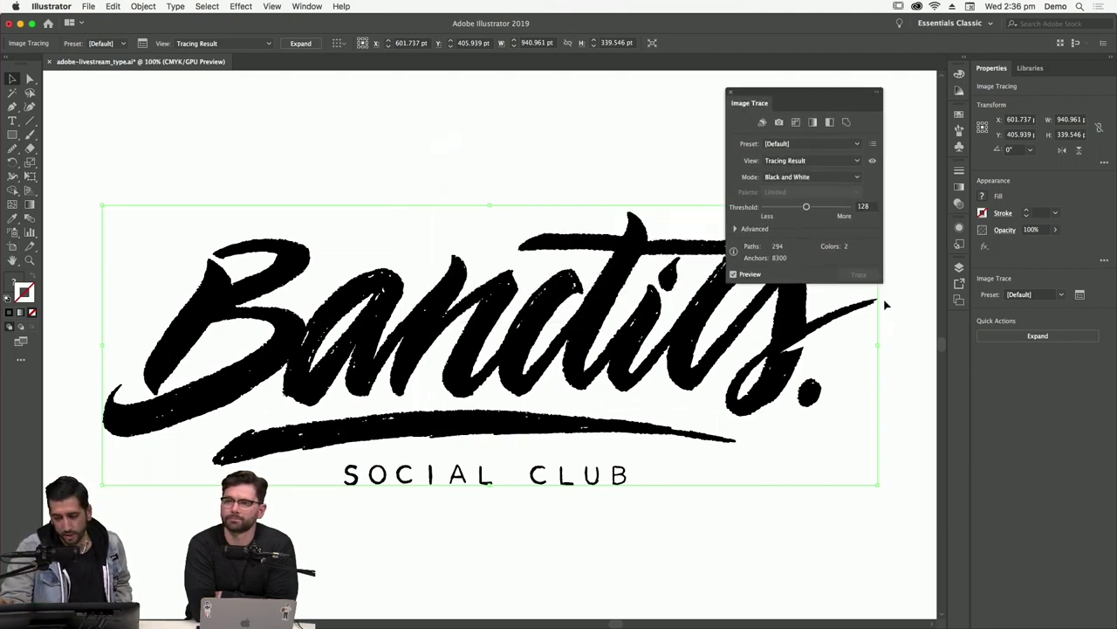
Retrace with threshold 131, about 68% paths and Ignore White, then expand the result.
click(736, 229)
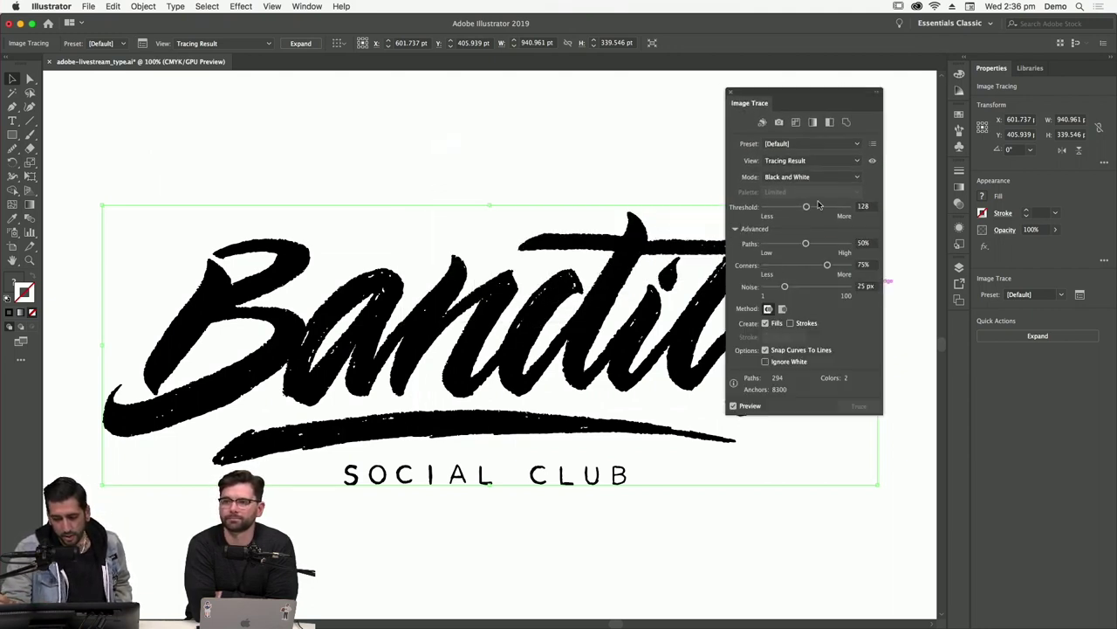
drag(807, 207, 787, 207)
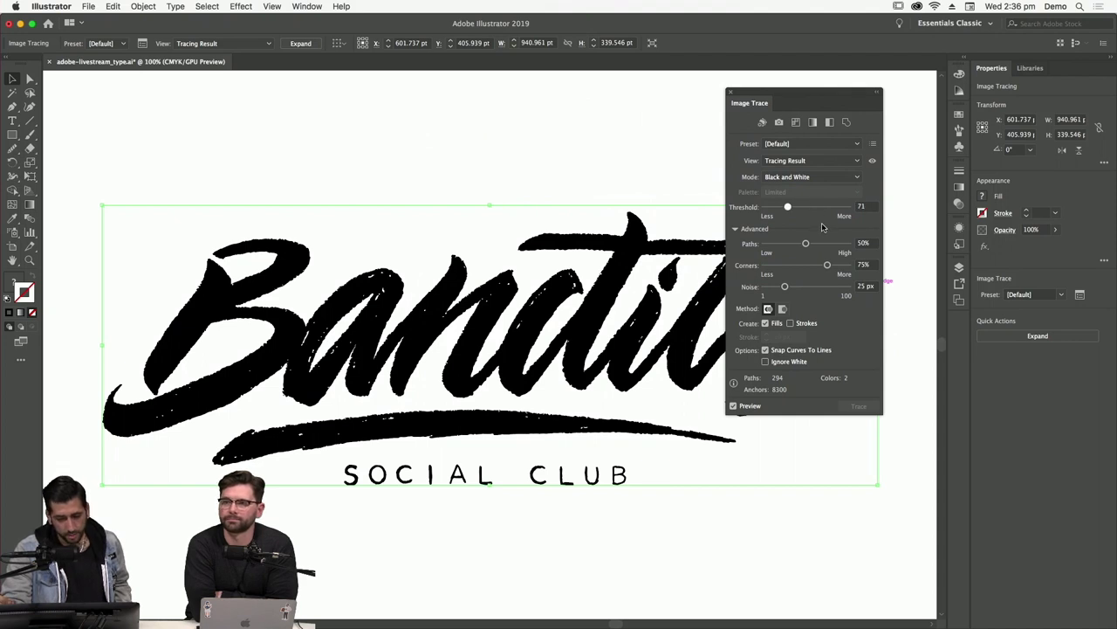
drag(788, 207, 819, 207)
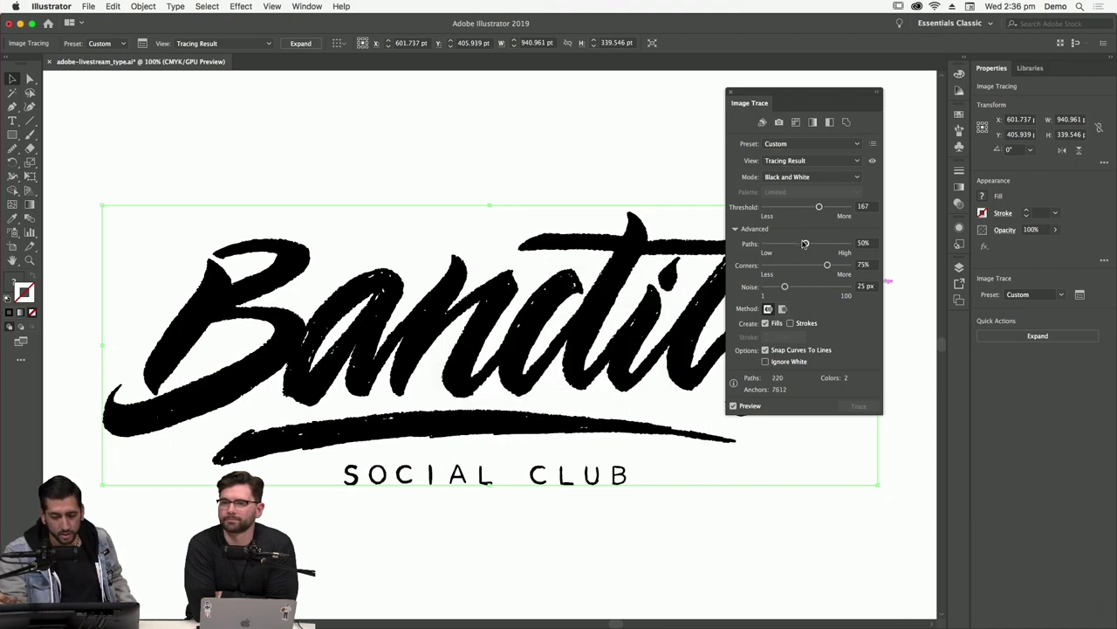
drag(804, 243, 821, 243)
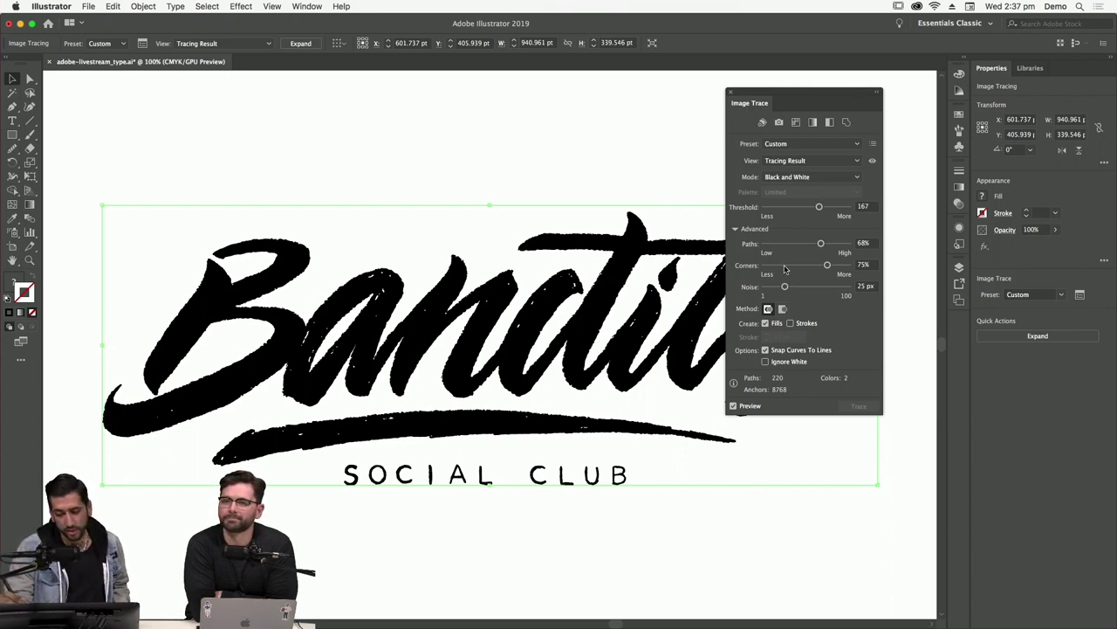
click(766, 362)
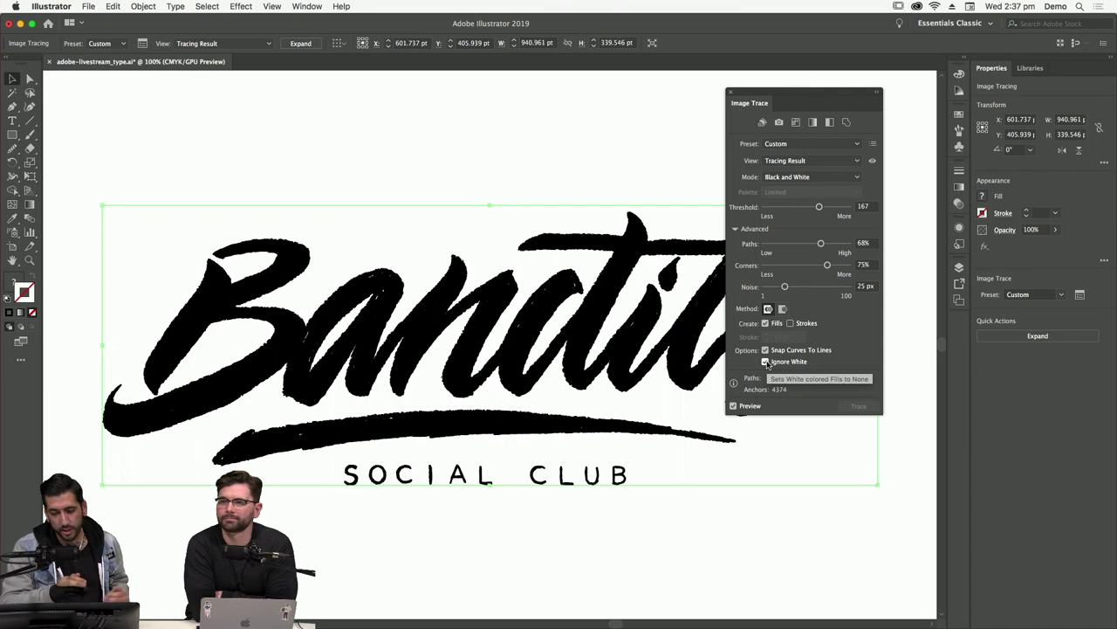
click(819, 207)
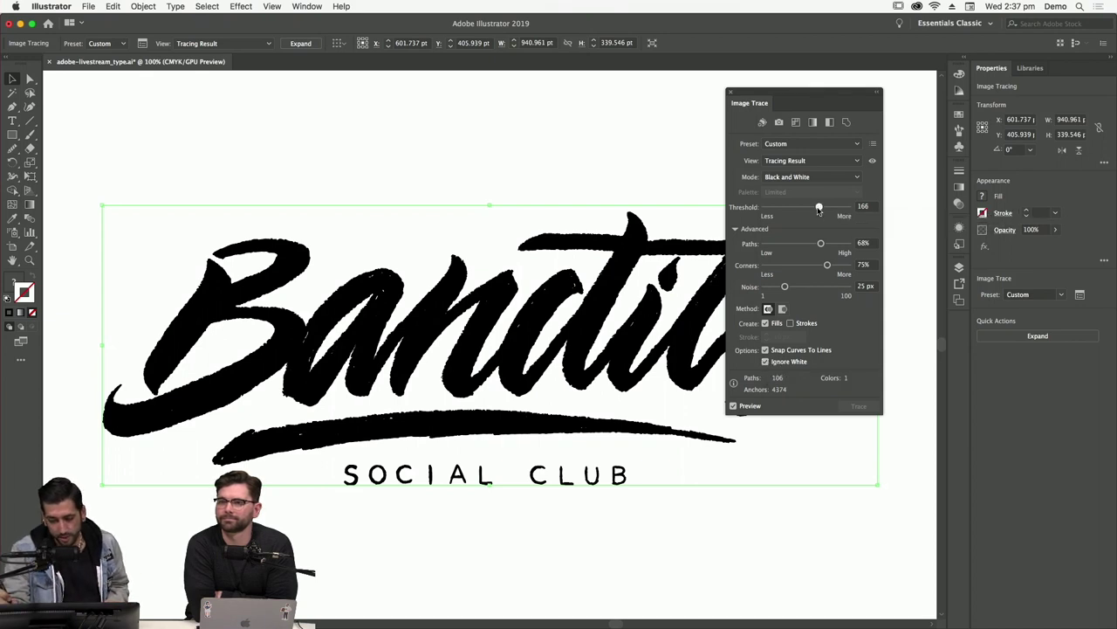
drag(815, 210, 807, 208)
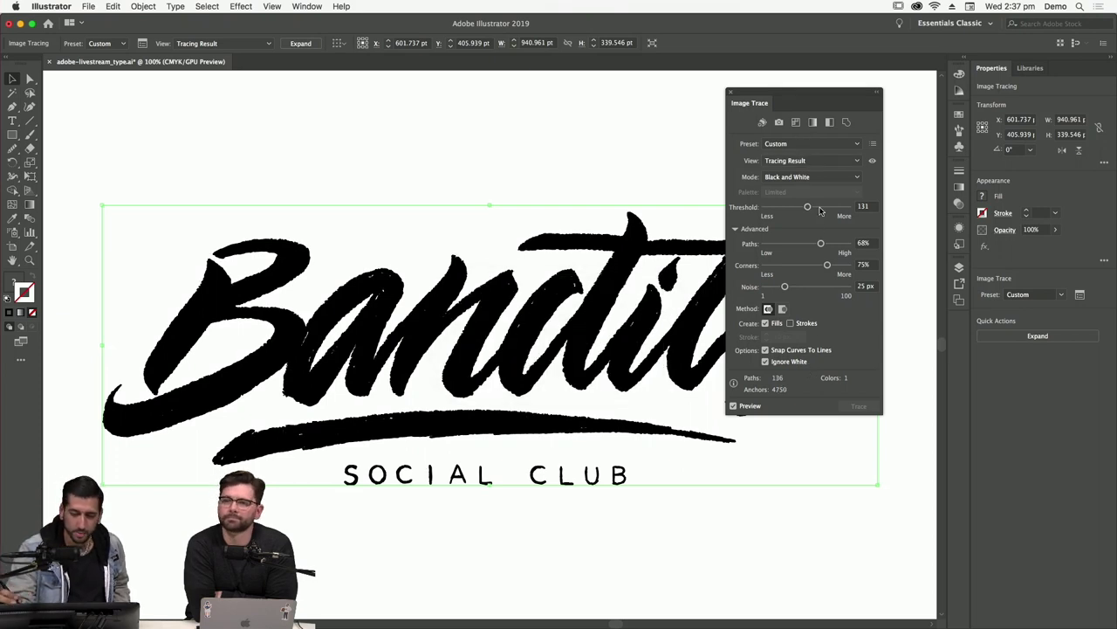
drag(736, 96, 839, 76)
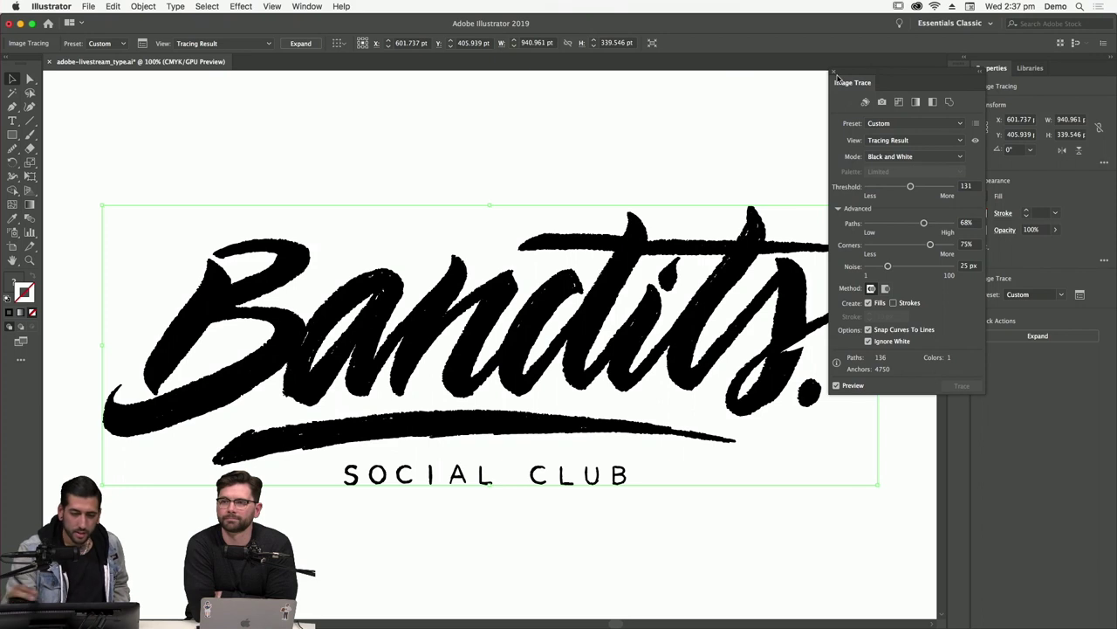
click(301, 44)
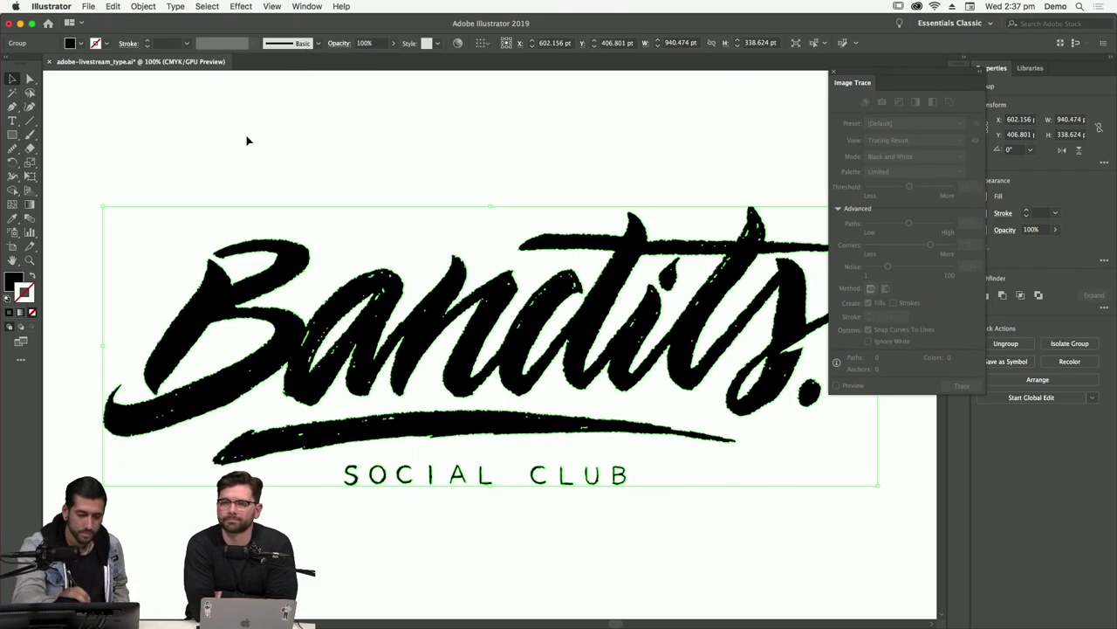
Fill the traced lettering with grey #58595b.
click(219, 170)
click(183, 302)
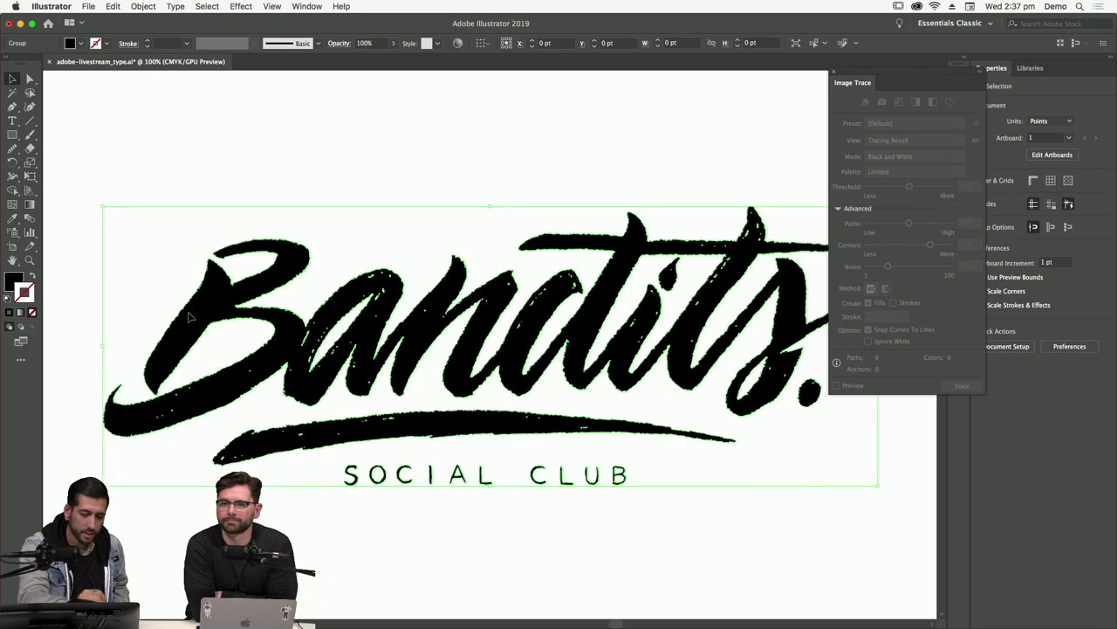
click(13, 281)
double_click(14, 282)
text(58595b)
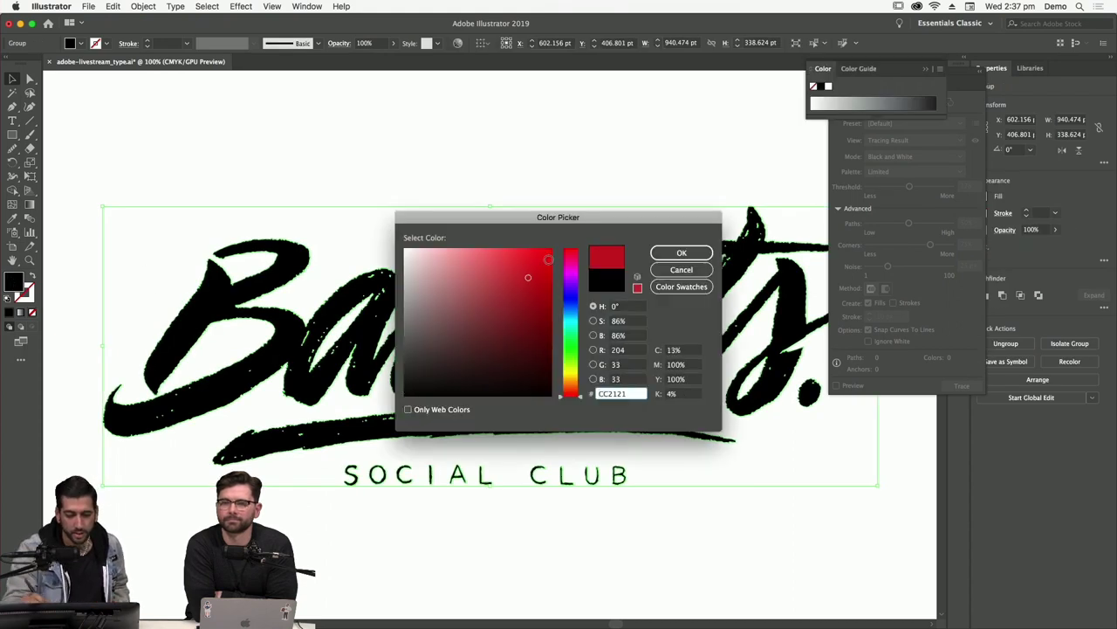
click(678, 252)
click(670, 539)
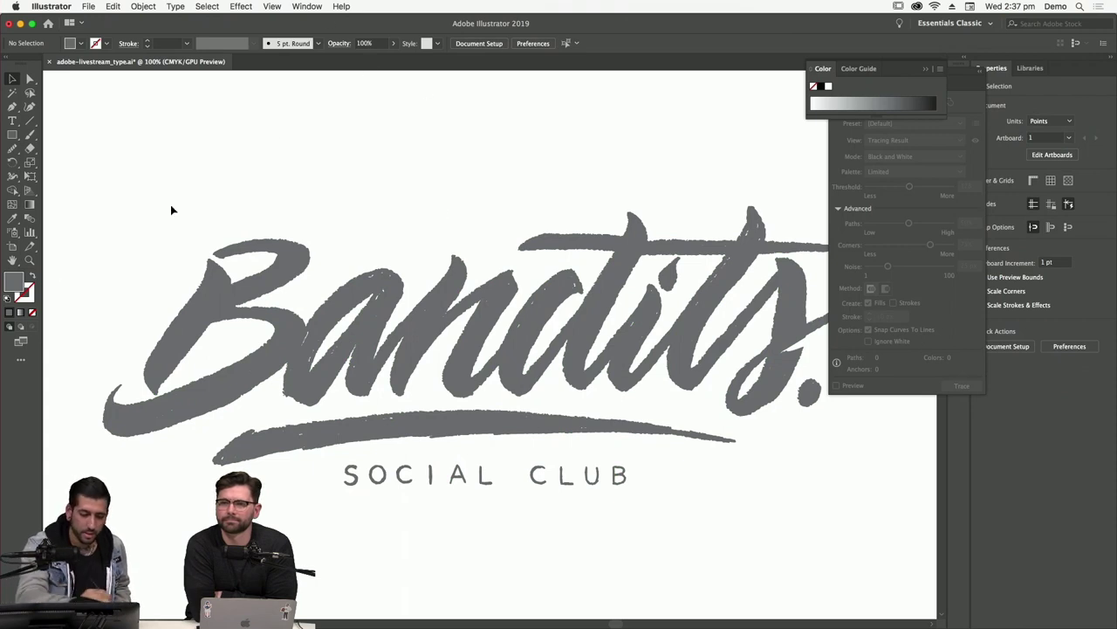
Switch the Color panel from the Color Guide back to RGB mode.
click(859, 68)
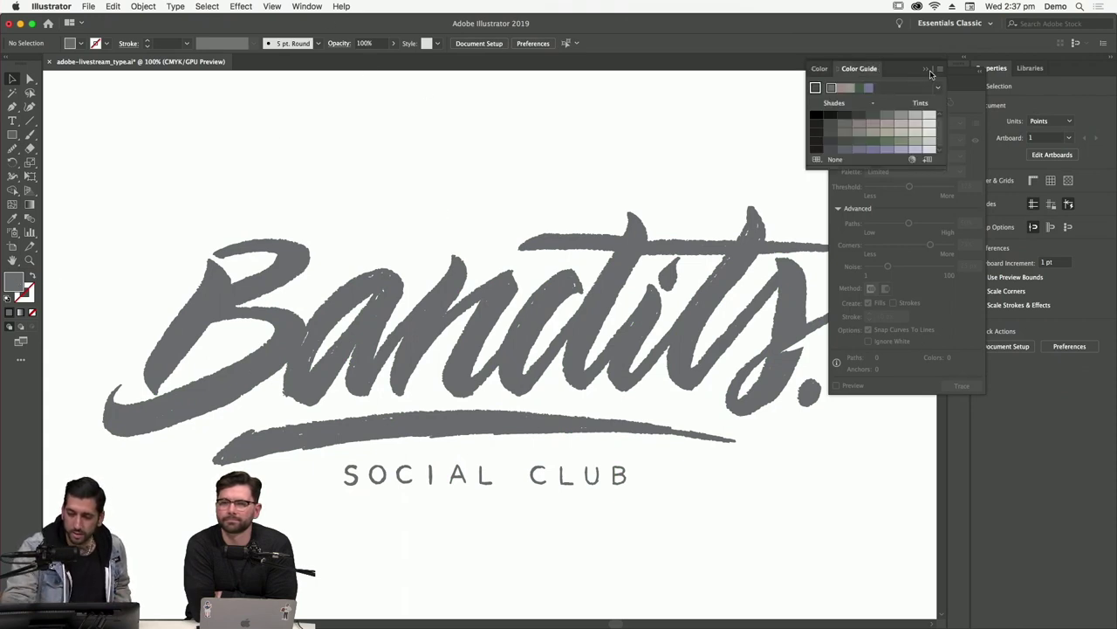
click(940, 69)
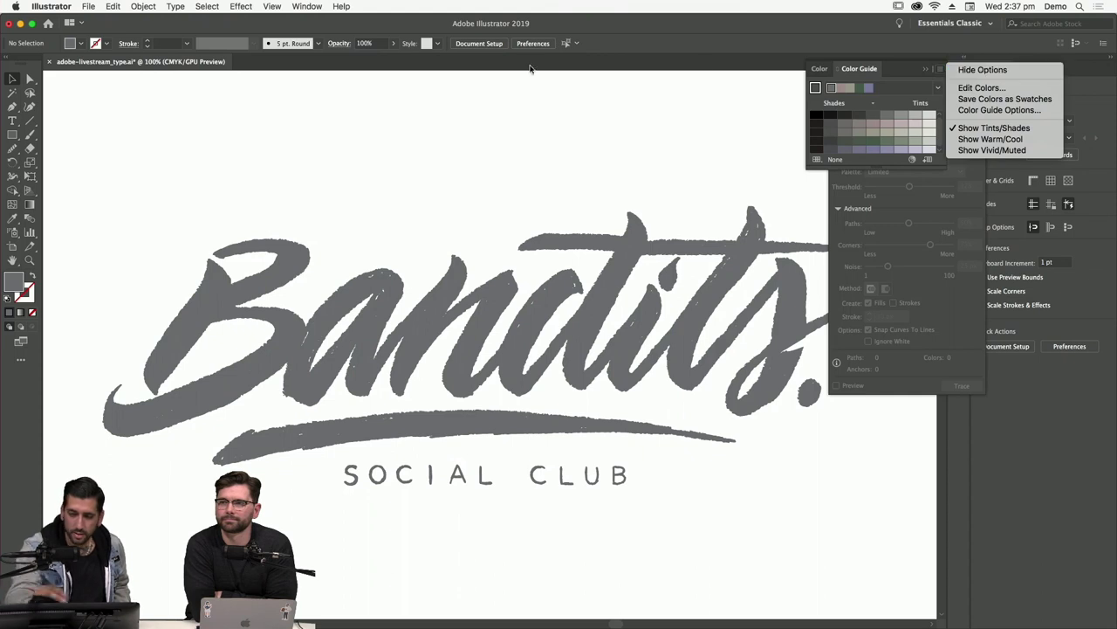
click(330, 11)
click(316, 8)
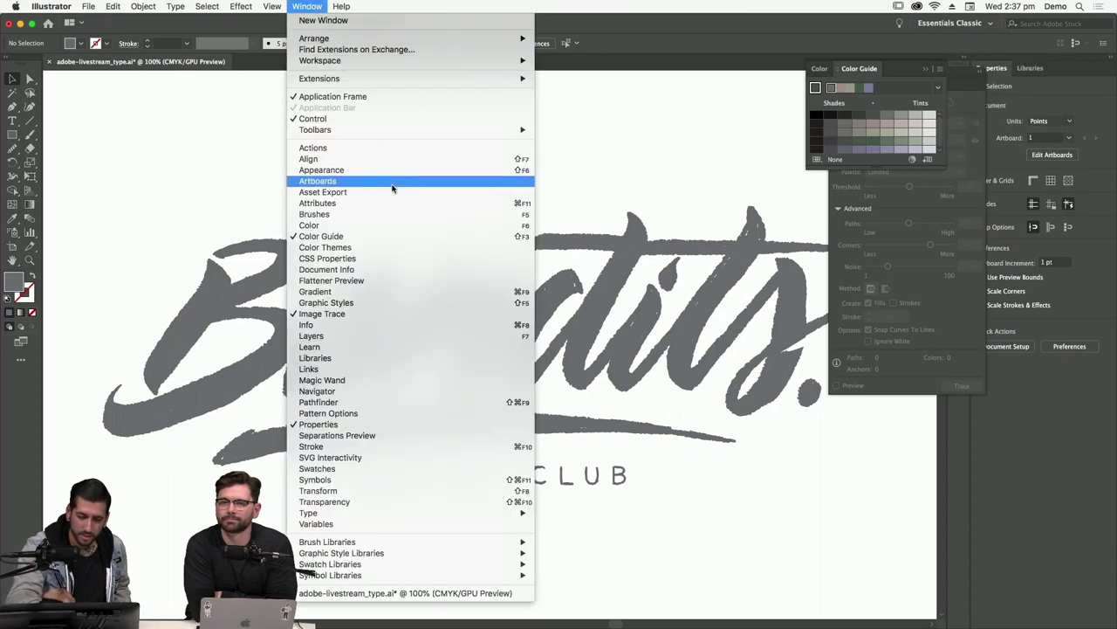
click(387, 227)
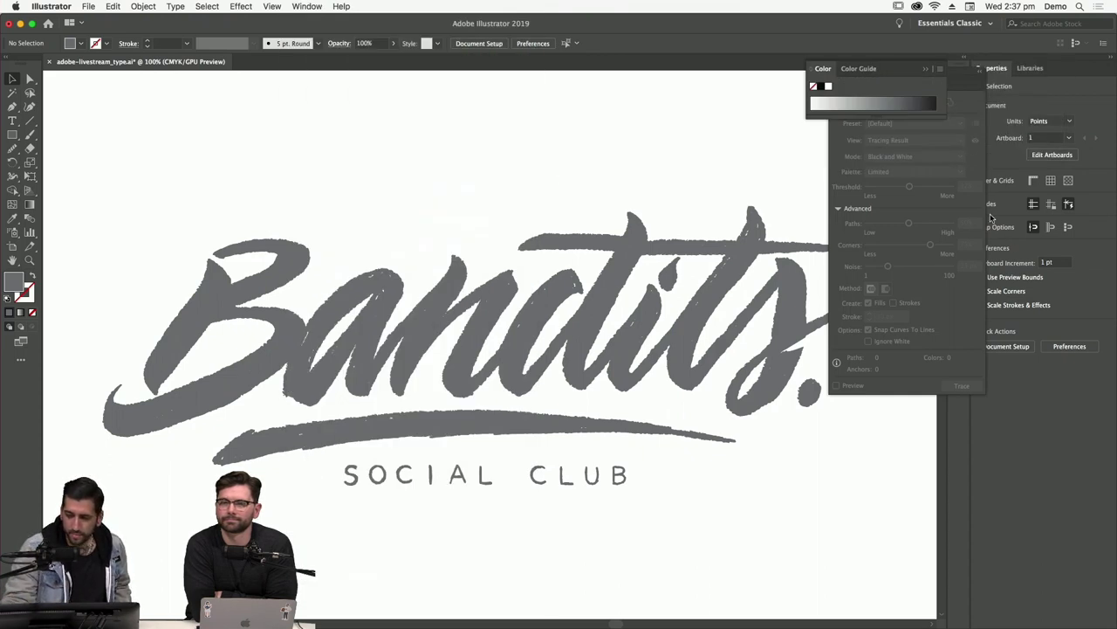
click(939, 68)
click(969, 96)
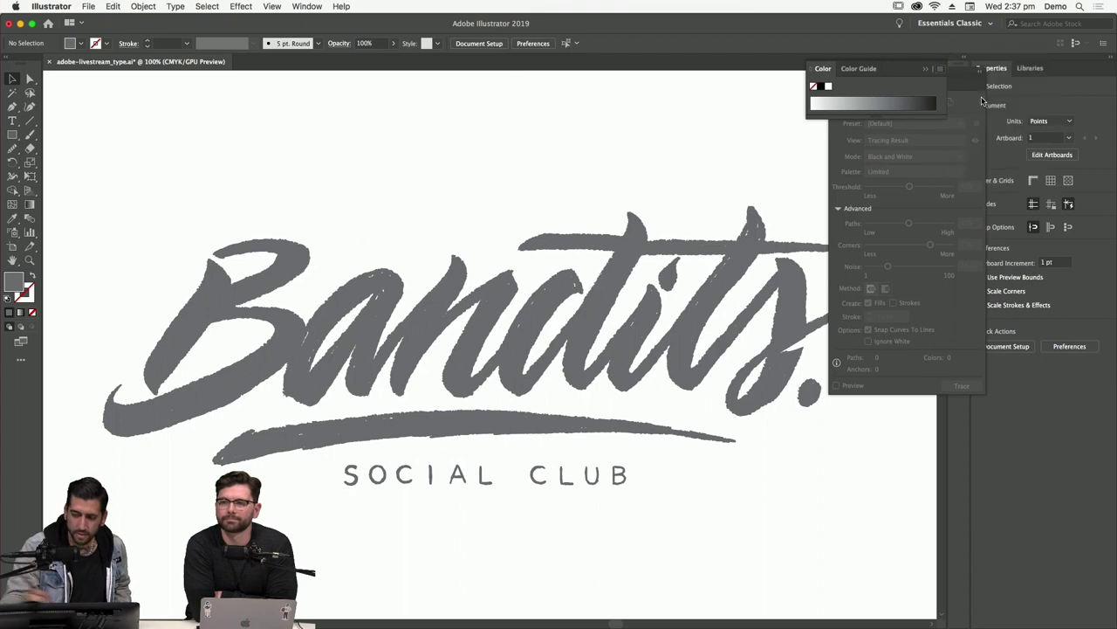
Fill the Bandits lettering group with pure red FF0000.
click(814, 105)
double_click(21, 288)
drag(530, 273, 551, 250)
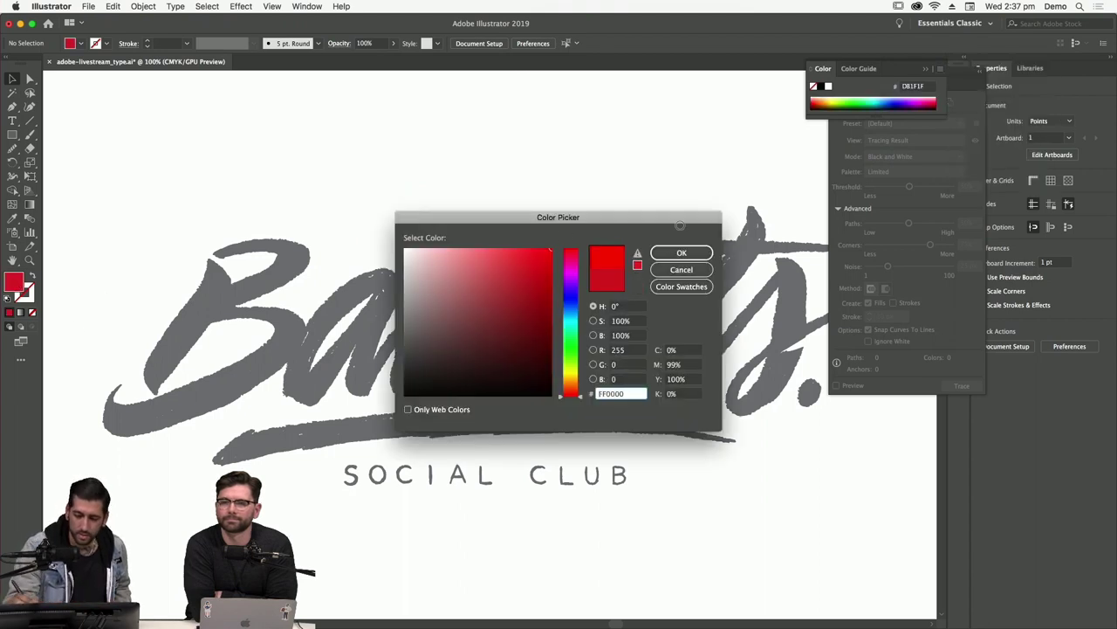
click(682, 252)
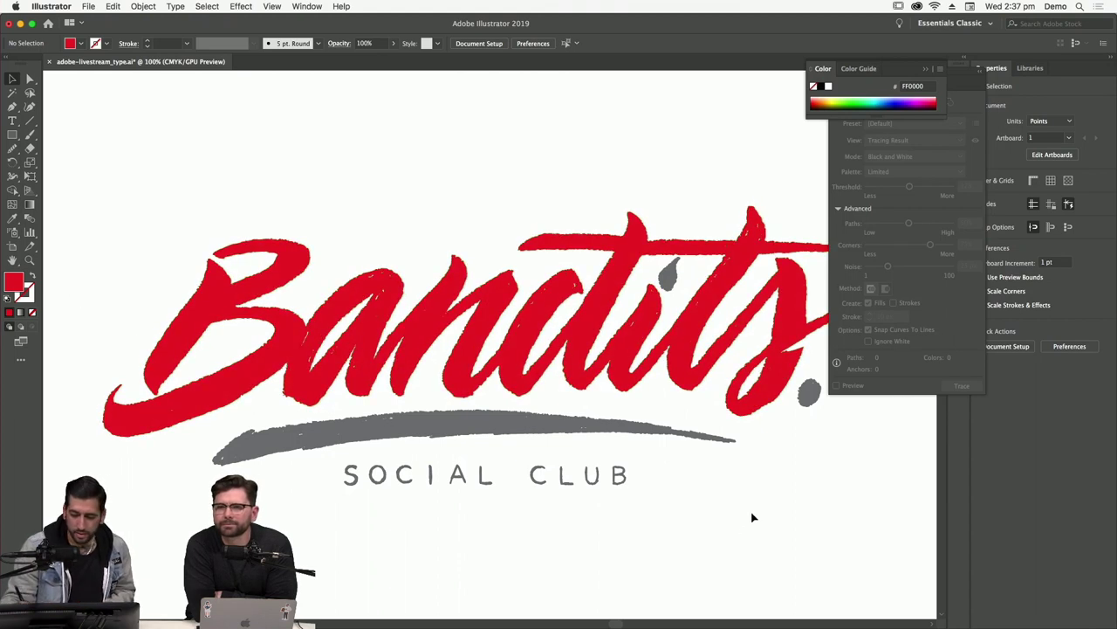
scroll(681, 462, right, 4)
click(531, 273)
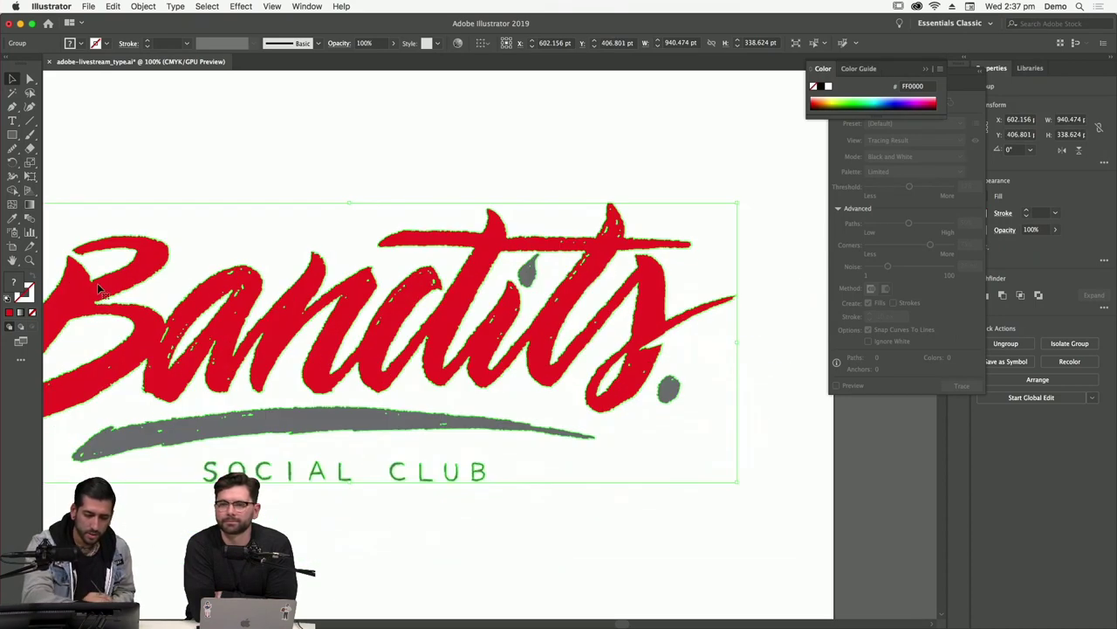
click(9, 311)
click(693, 521)
Switch to Outline view to inspect the traced lettering paths.
scroll(683, 537, left, 2)
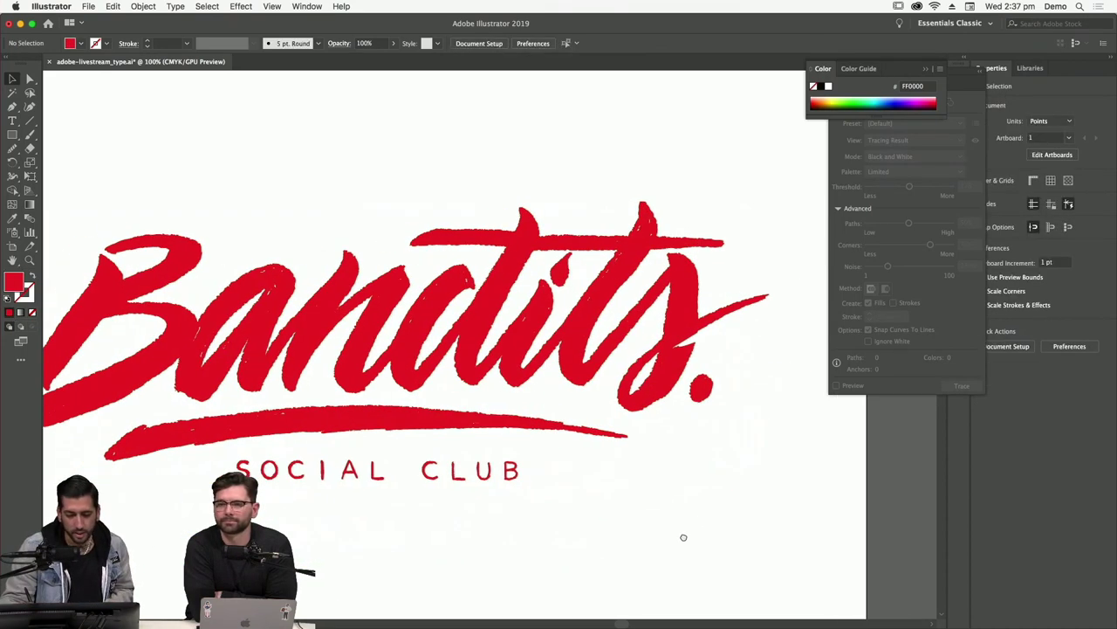
scroll(664, 463, left, 4)
click(643, 393)
key(ctrl+y)
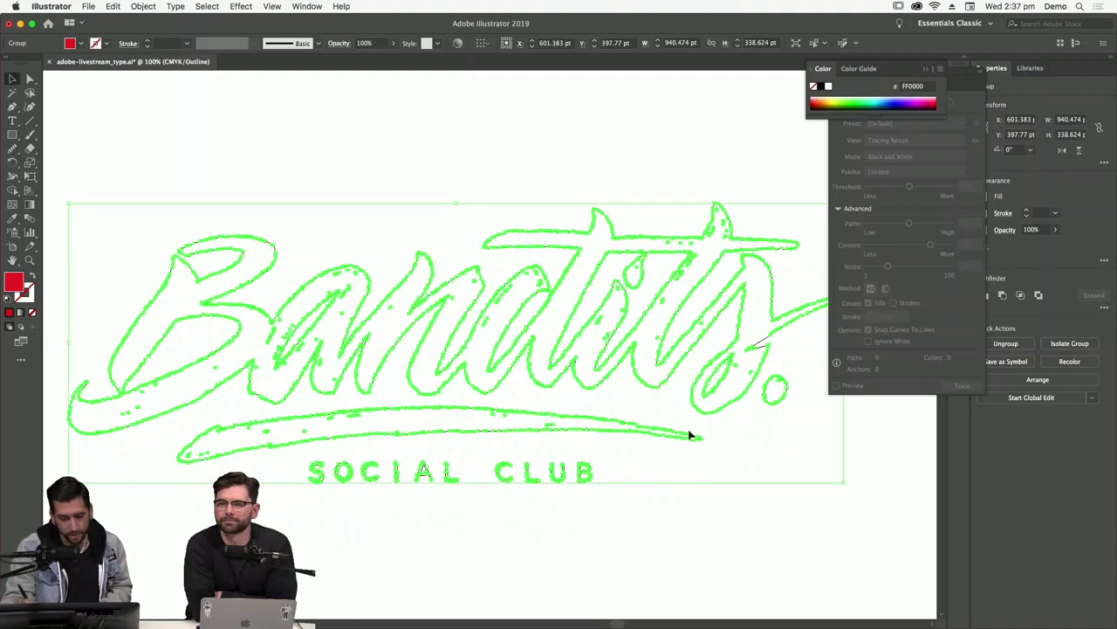
click(709, 541)
scroll(703, 509, right, 3)
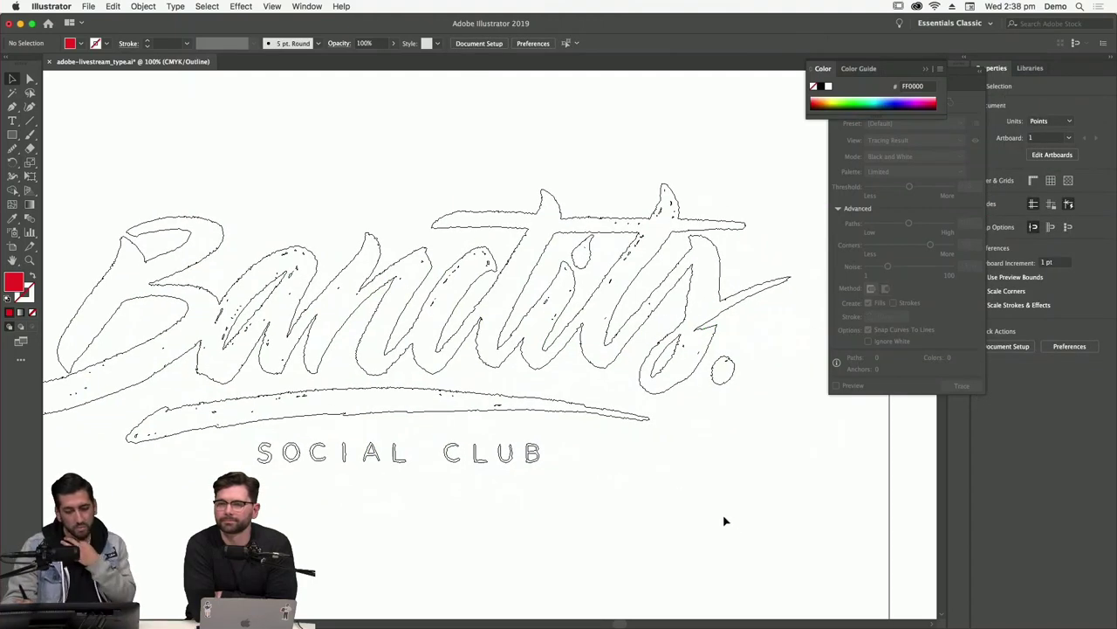
Zoom out to the full artboard, return to Preview, and marquee-select all the red lettering.
key(super+minus)
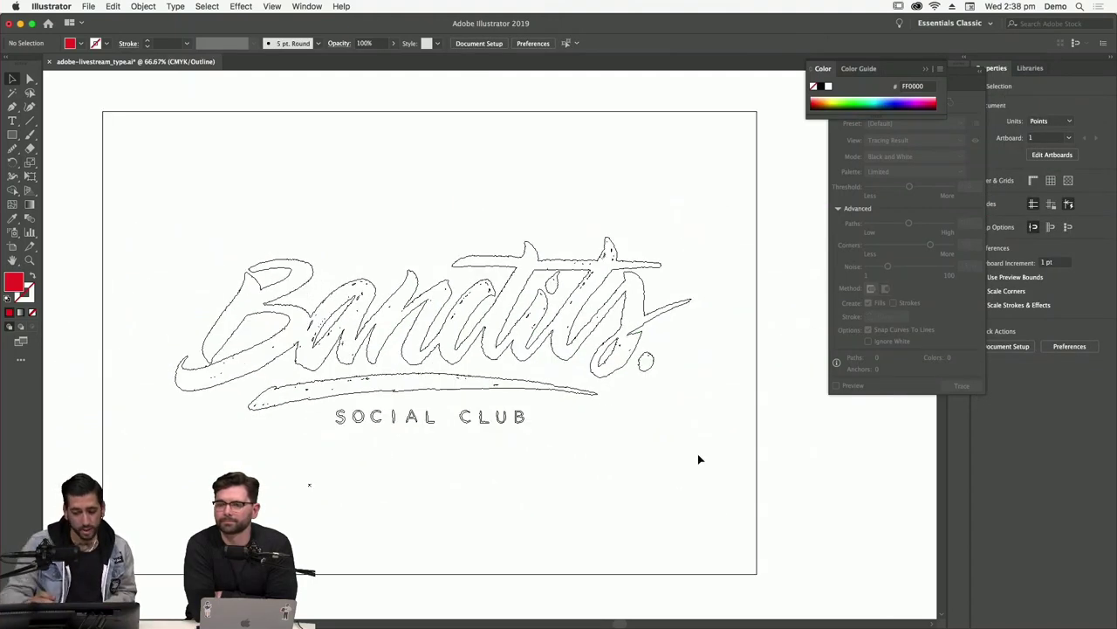
click(30, 79)
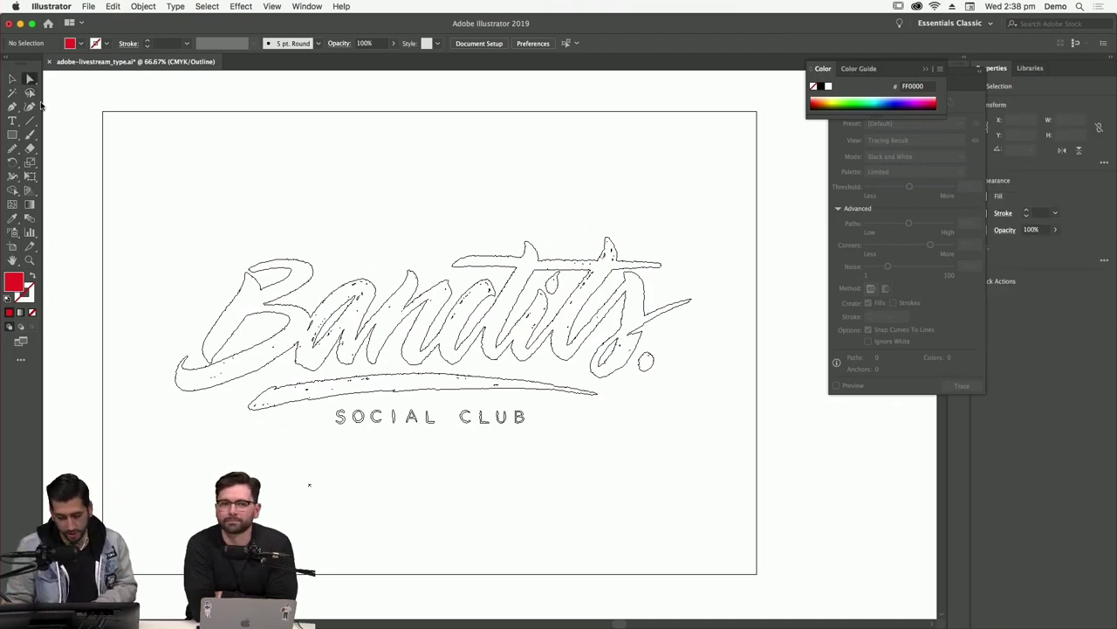
key(super+y)
click(13, 79)
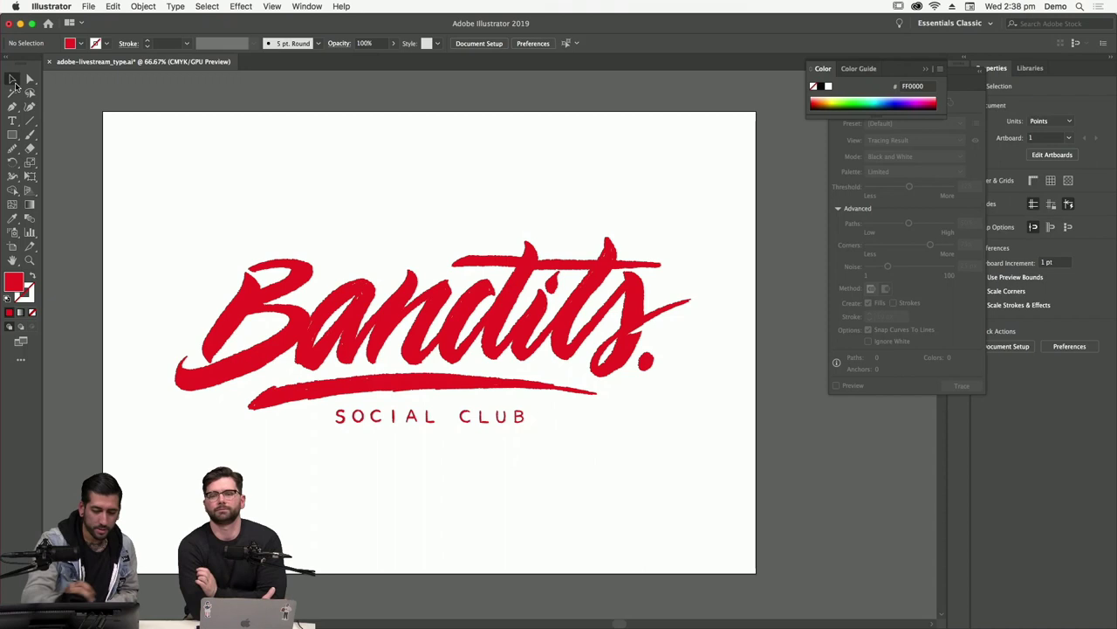
click(646, 360)
click(666, 416)
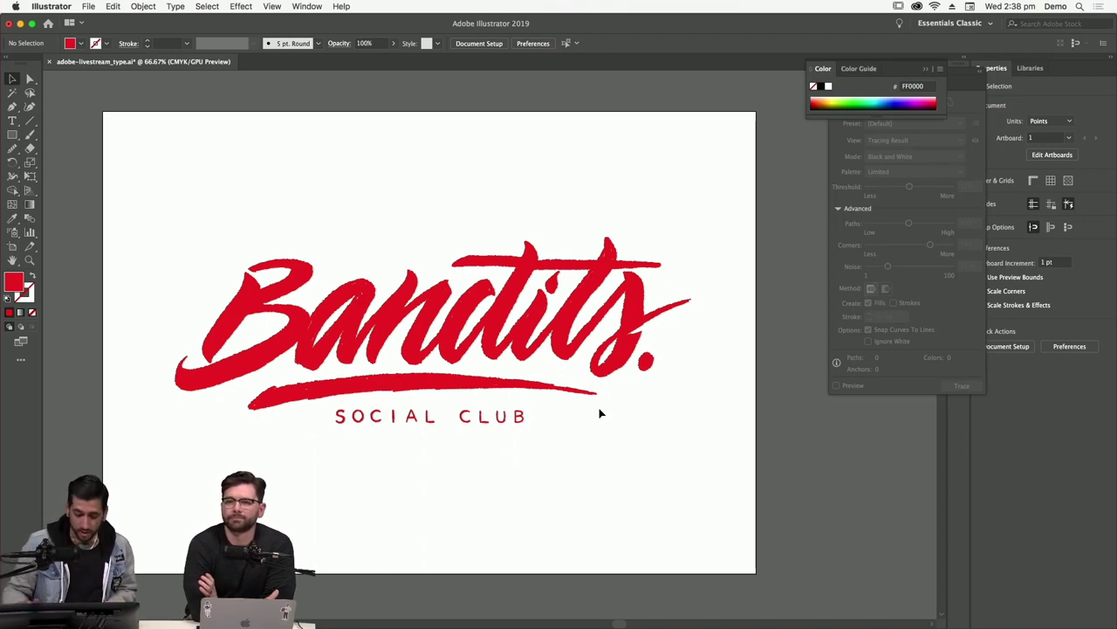
drag(661, 440, 327, 222)
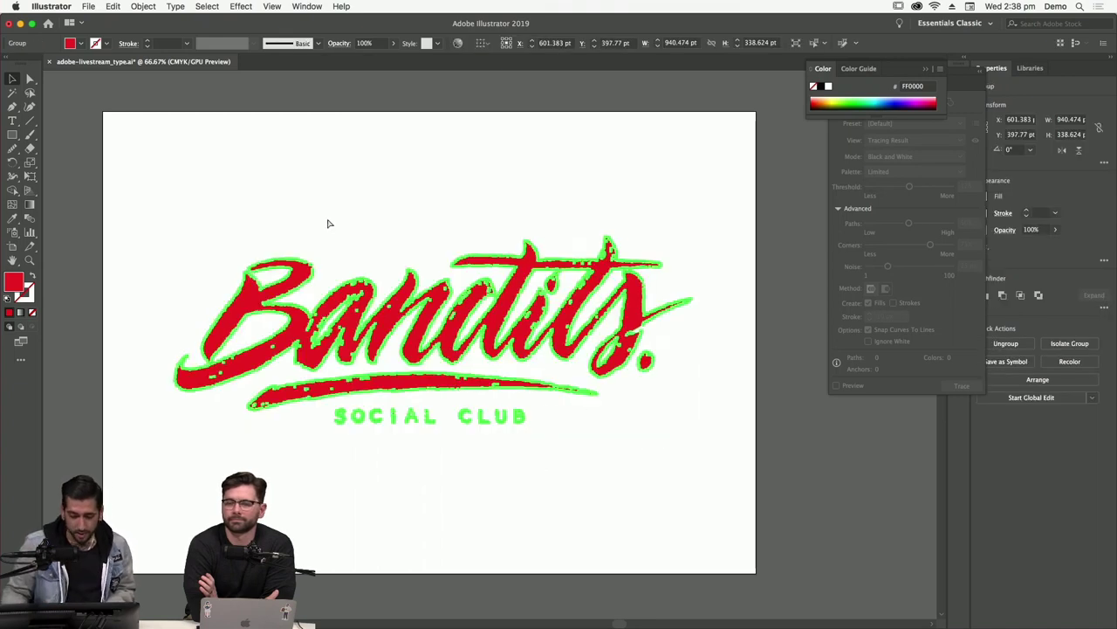
Zoom and pan around the red lettering's rough edges, then select all its paths with Cmd+A.
key(super+plus)
key(super+plus)
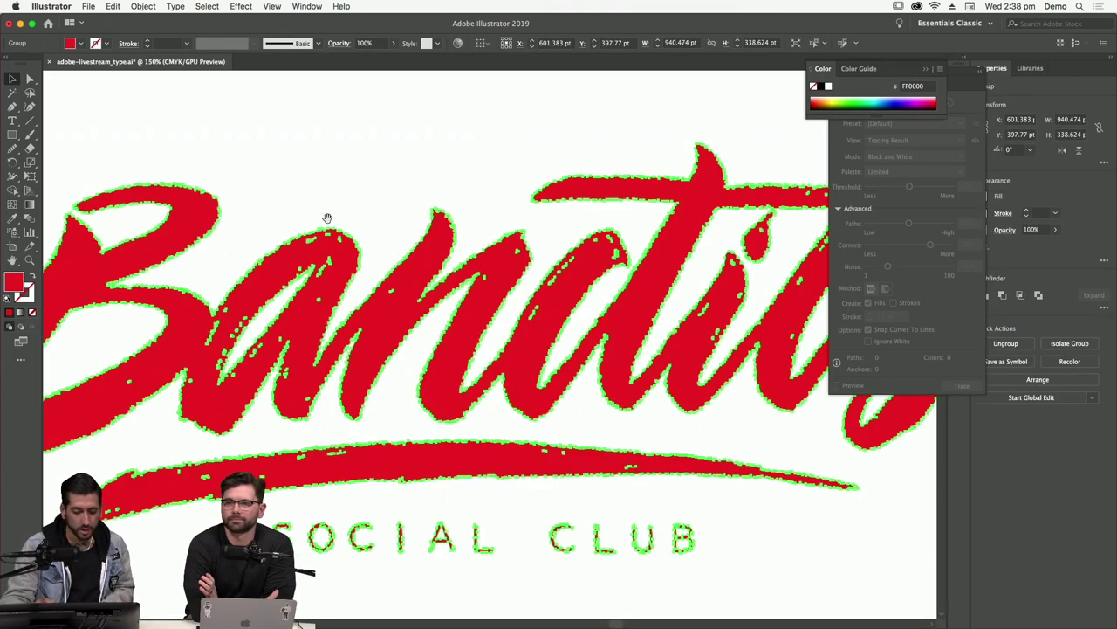
scroll(324, 220, left, 4)
click(609, 438)
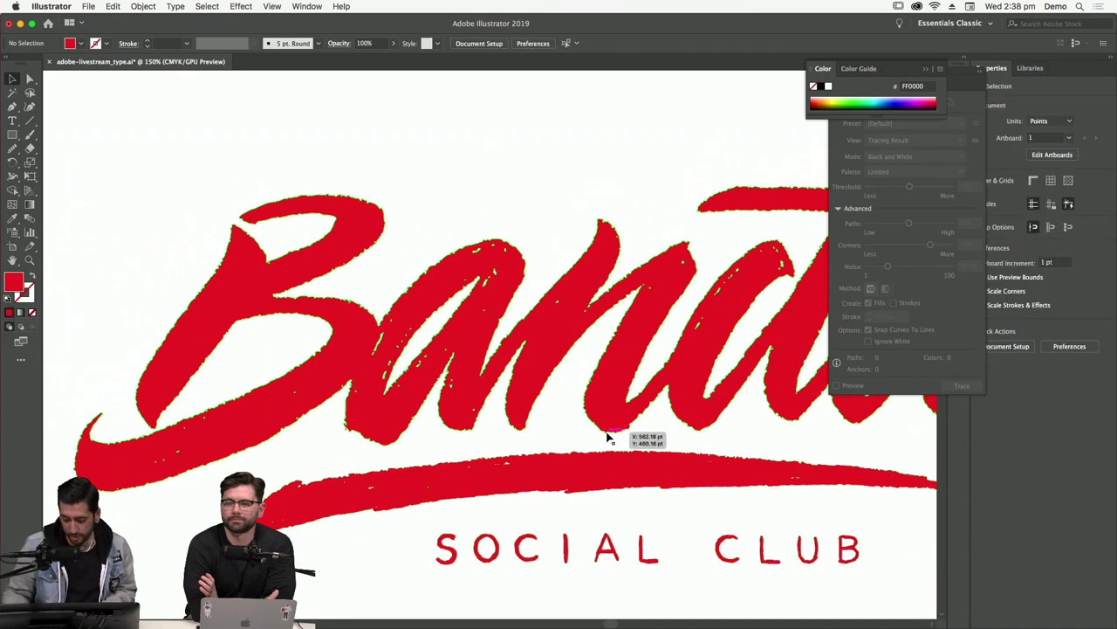
scroll(608, 438, up, 4)
scroll(609, 438, right, 1)
scroll(608, 438, up, 1)
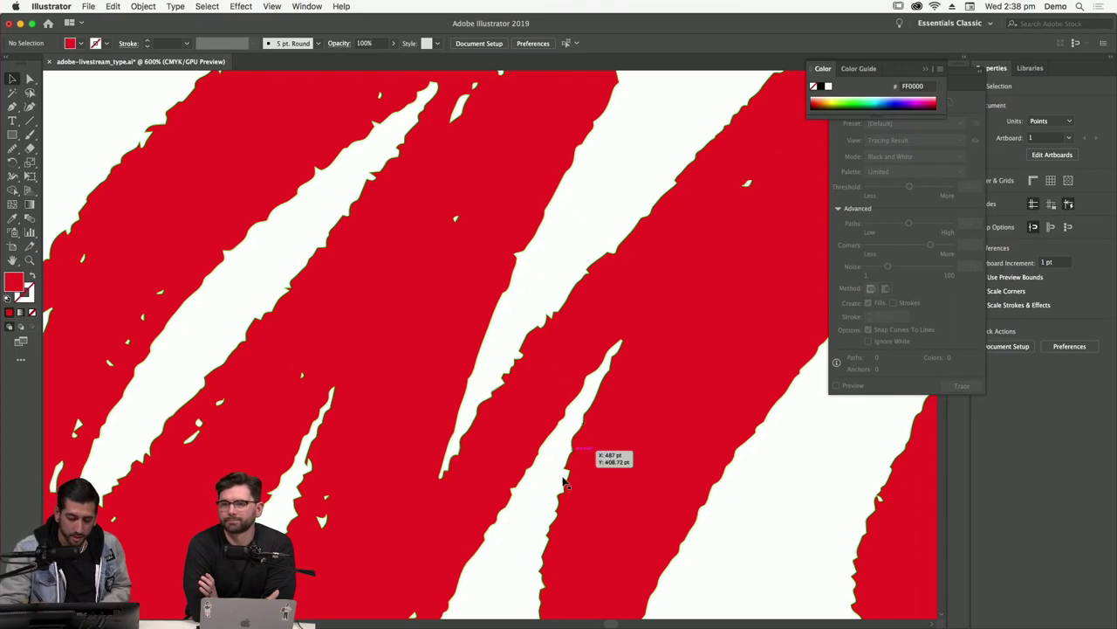
scroll(566, 469, down, 10)
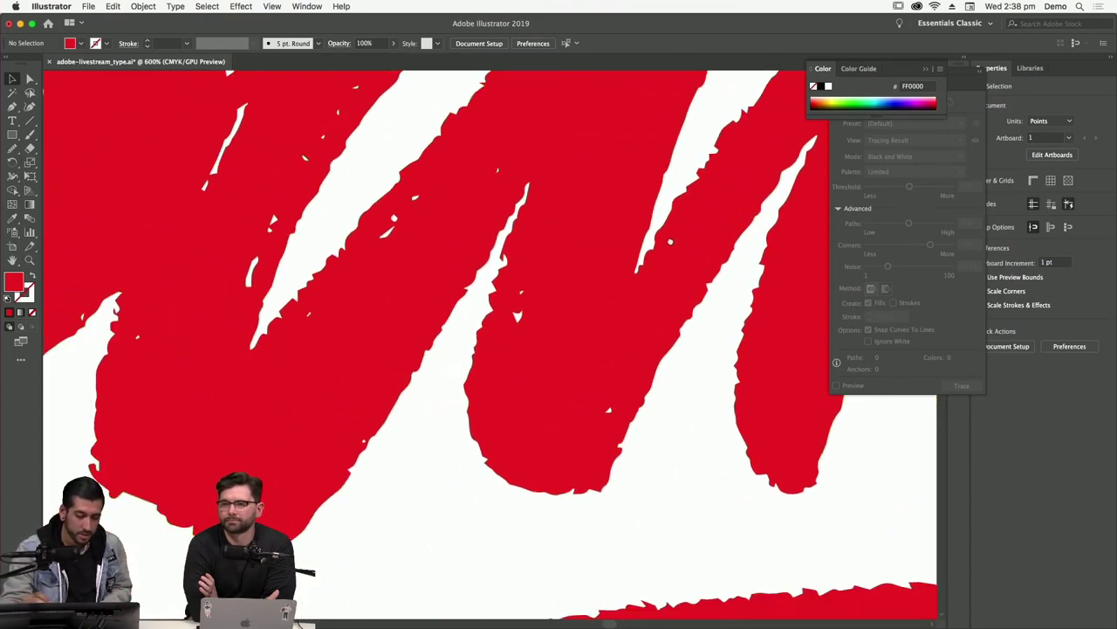
scroll(577, 410, up, 3)
scroll(576, 410, left, 4)
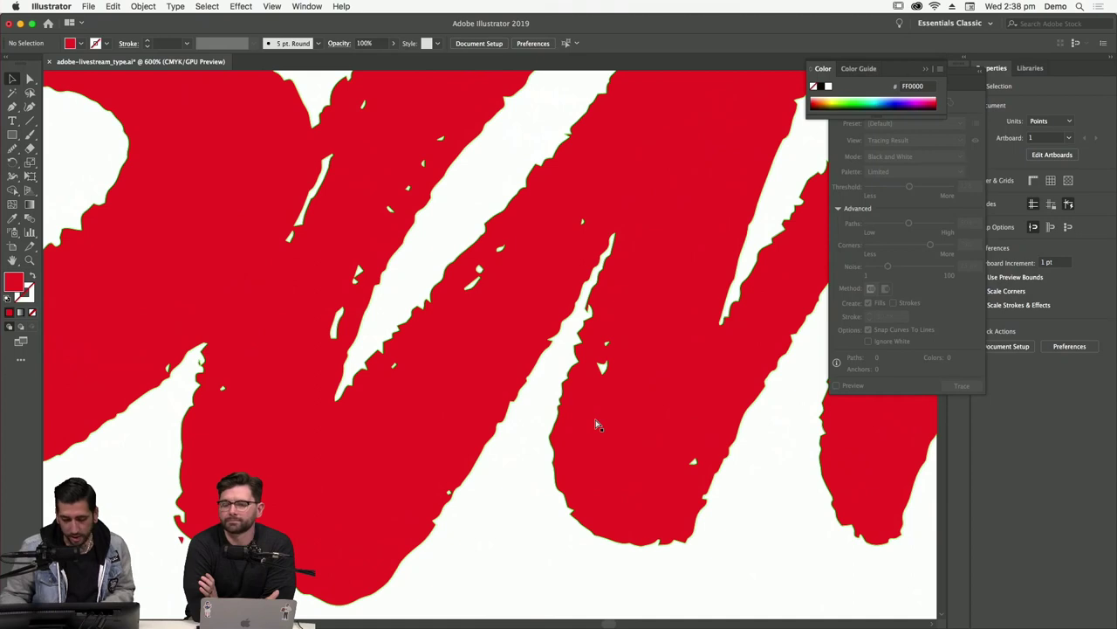
scroll(597, 426, down, 5)
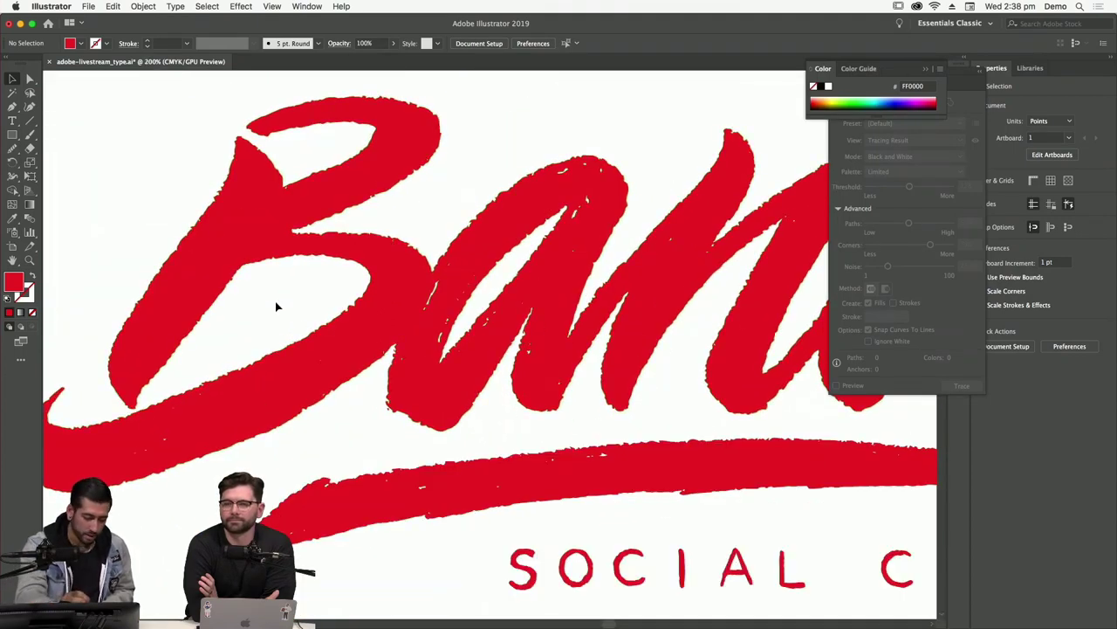
scroll(319, 340, up, 6)
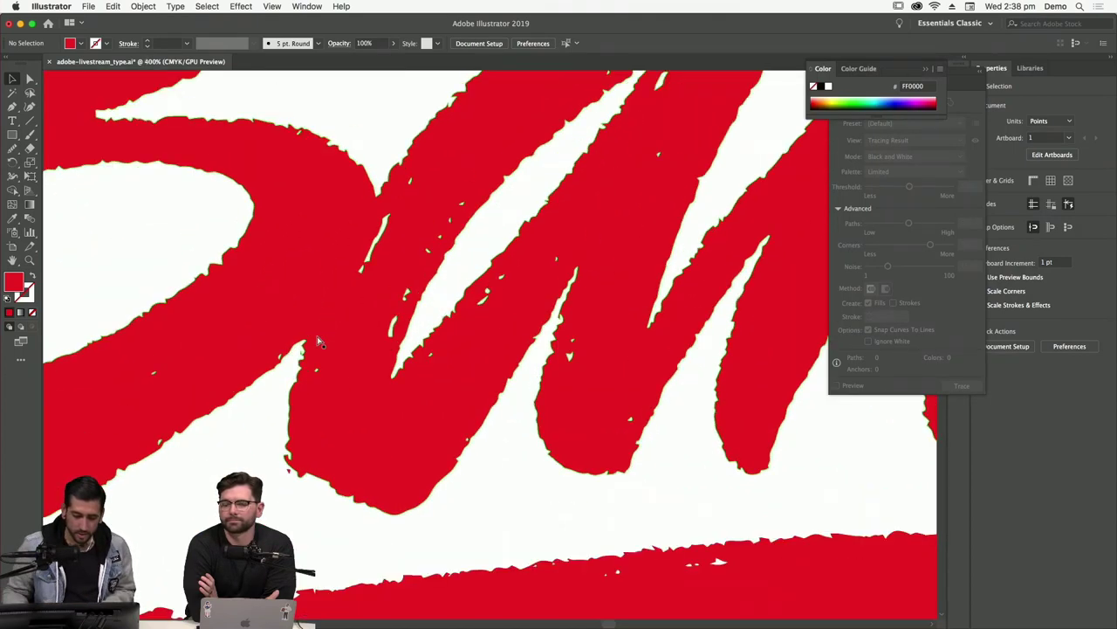
key(super+a)
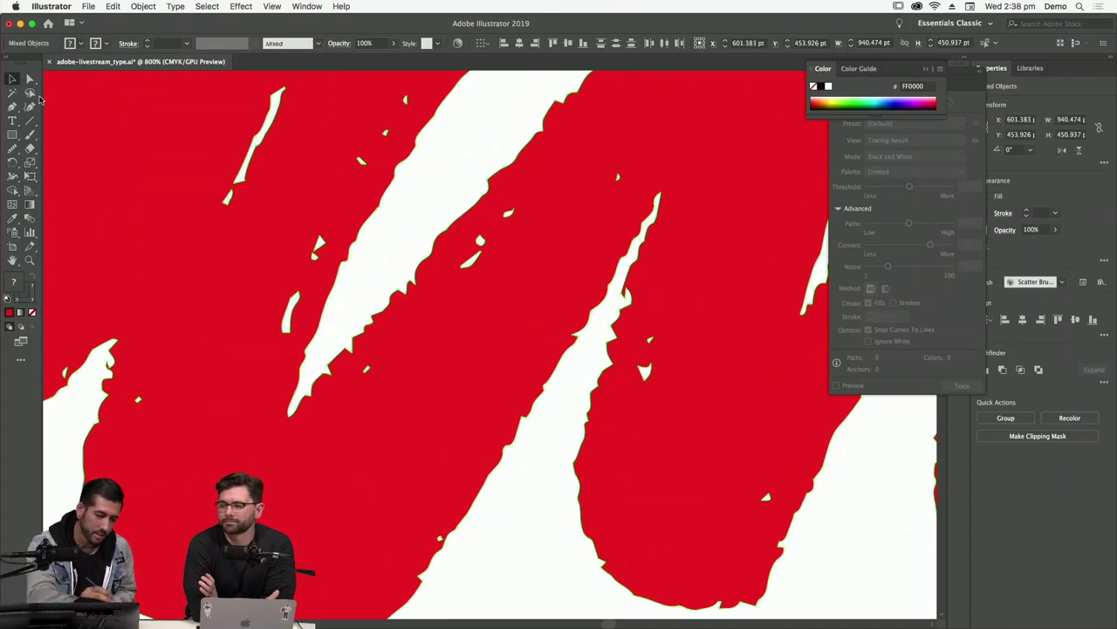
With the Pencil tool at 1200% zoom, redraw stretches of the red letter's jagged edge.
click(13, 150)
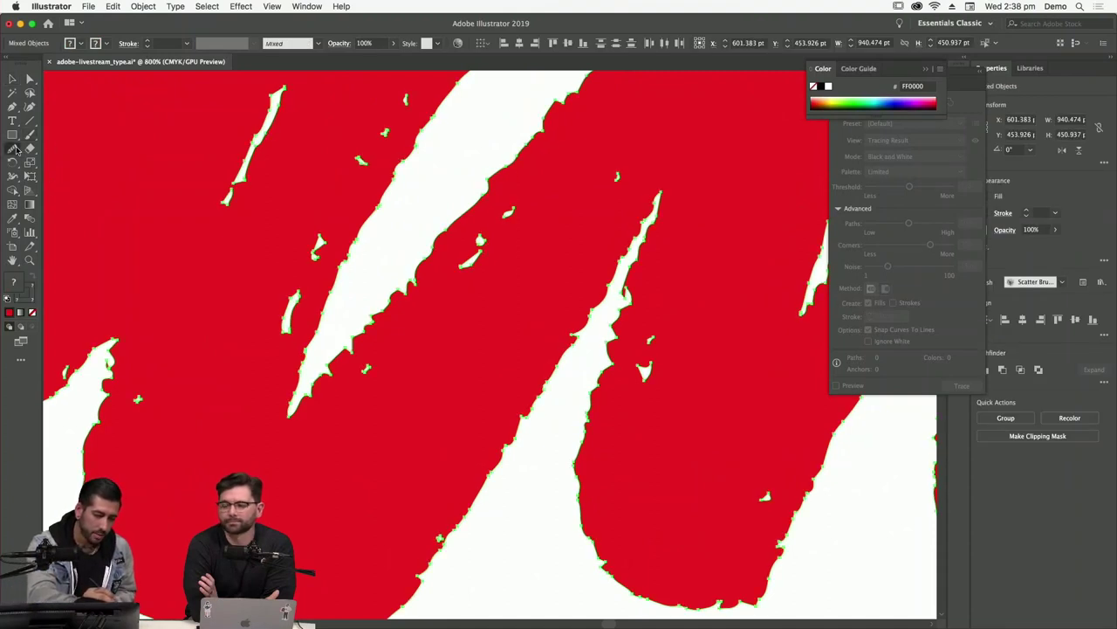
key(n)
scroll(489, 345, left, 3)
key(super+equal)
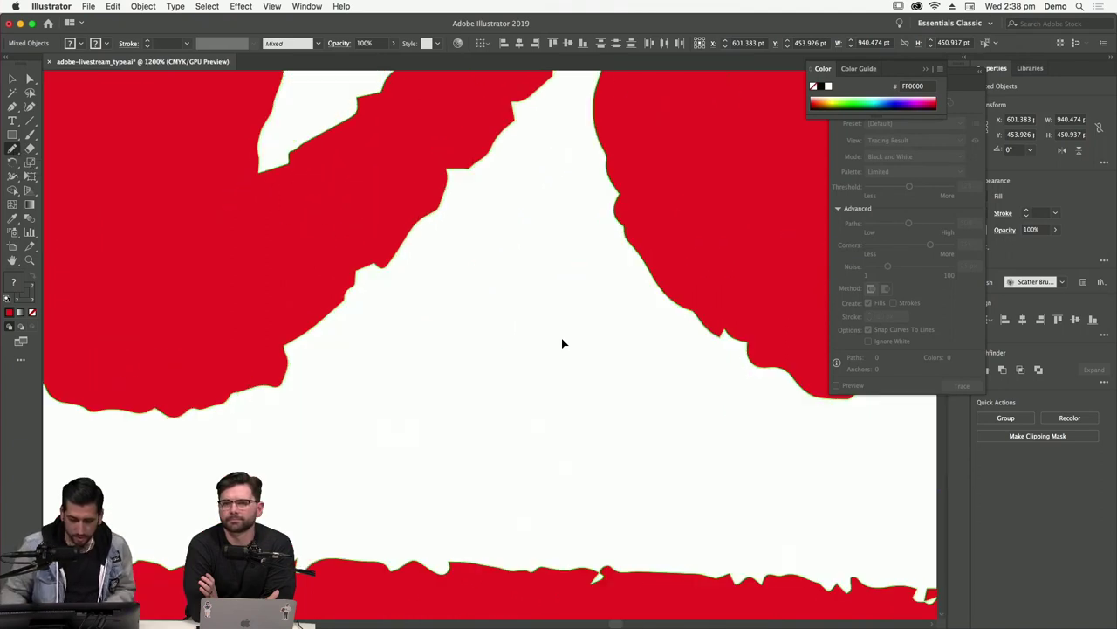
mouse_move(561, 337)
mouse_down()
mouse_move(690, 379)
mouse_move(709, 497)
mouse_up()
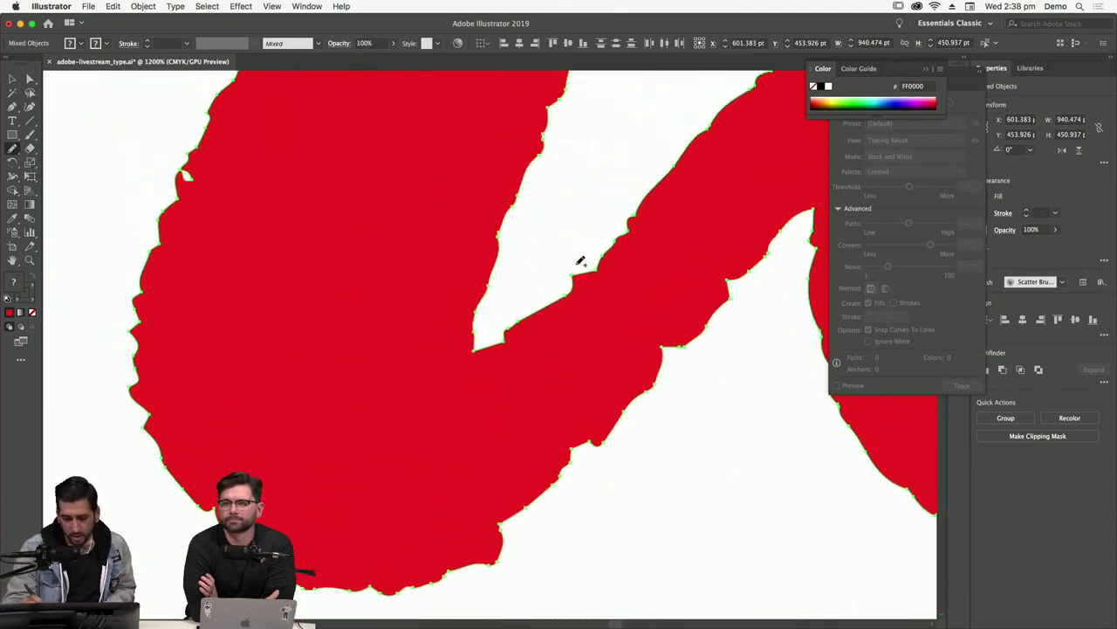
drag(588, 272, 637, 212)
mouse_move(674, 306)
mouse_down()
mouse_move(521, 423)
mouse_move(638, 301)
mouse_move(696, 208)
mouse_move(722, 253)
mouse_move(553, 489)
mouse_up()
drag(631, 288, 694, 166)
mouse_move(715, 203)
mouse_down()
mouse_move(664, 310)
mouse_move(642, 279)
mouse_move(665, 226)
mouse_up()
key(super+shift+a)
mouse_move(636, 281)
mouse_down()
mouse_move(664, 237)
mouse_move(635, 277)
mouse_move(651, 247)
mouse_move(705, 259)
mouse_move(619, 293)
mouse_move(641, 260)
mouse_up()
Zoom out to view the whole lettering, then back in around the start of Bandits.
scroll(695, 274, up, 5)
scroll(695, 273, right, 2)
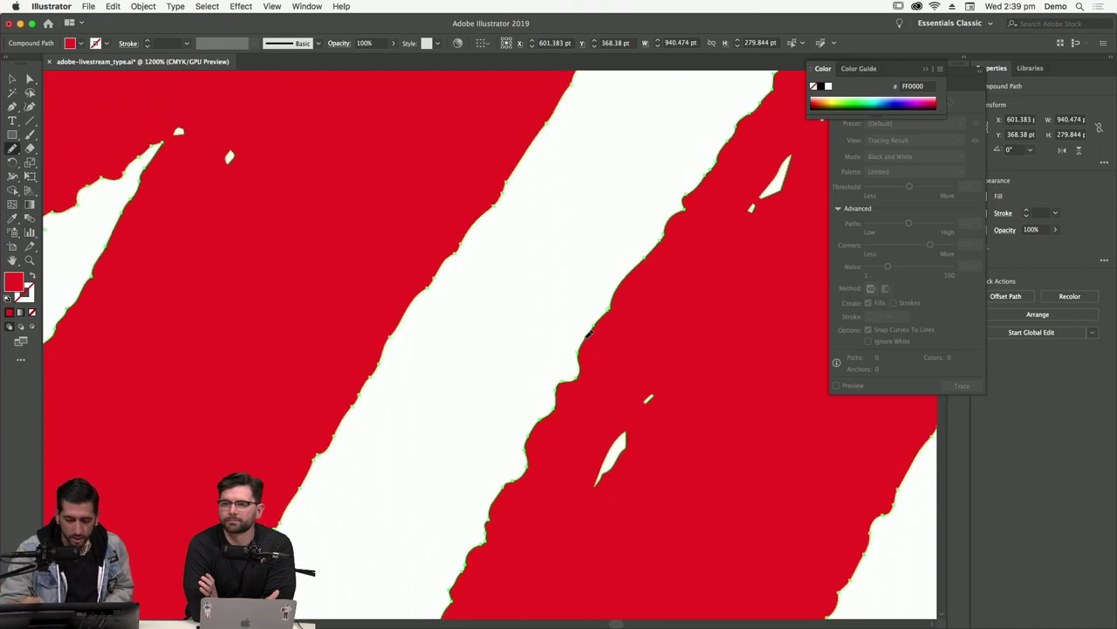
drag(571, 365, 540, 426)
scroll(672, 401, down, 3)
key(super+minus)
key(super+minus)
key(super+minus)
key(super+minus)
key(super+minus)
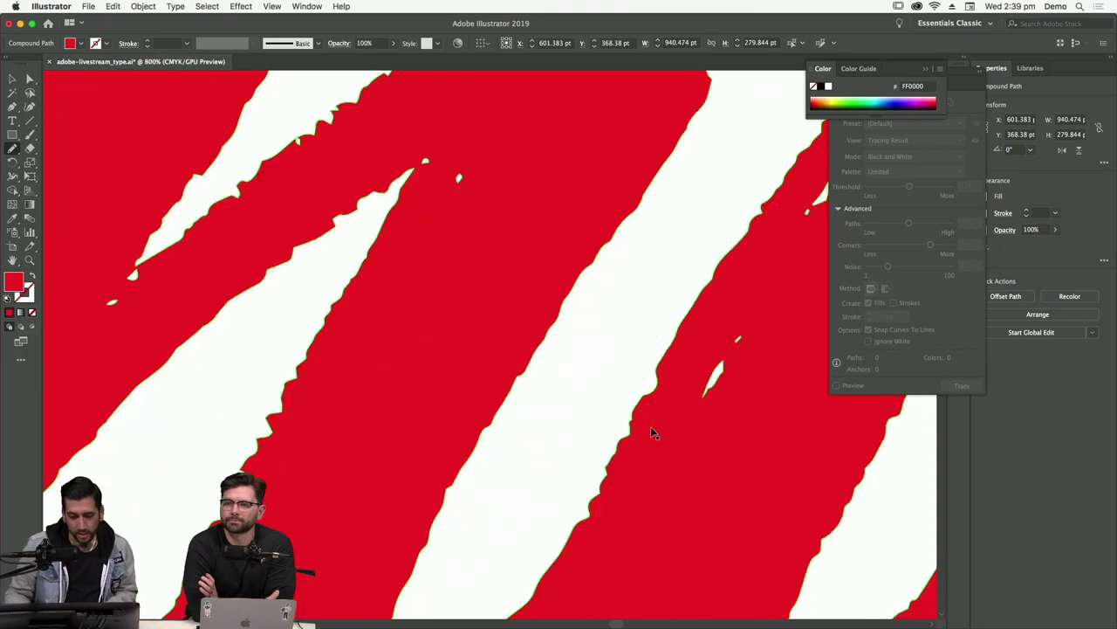
key(super+minus)
key(super+minus)
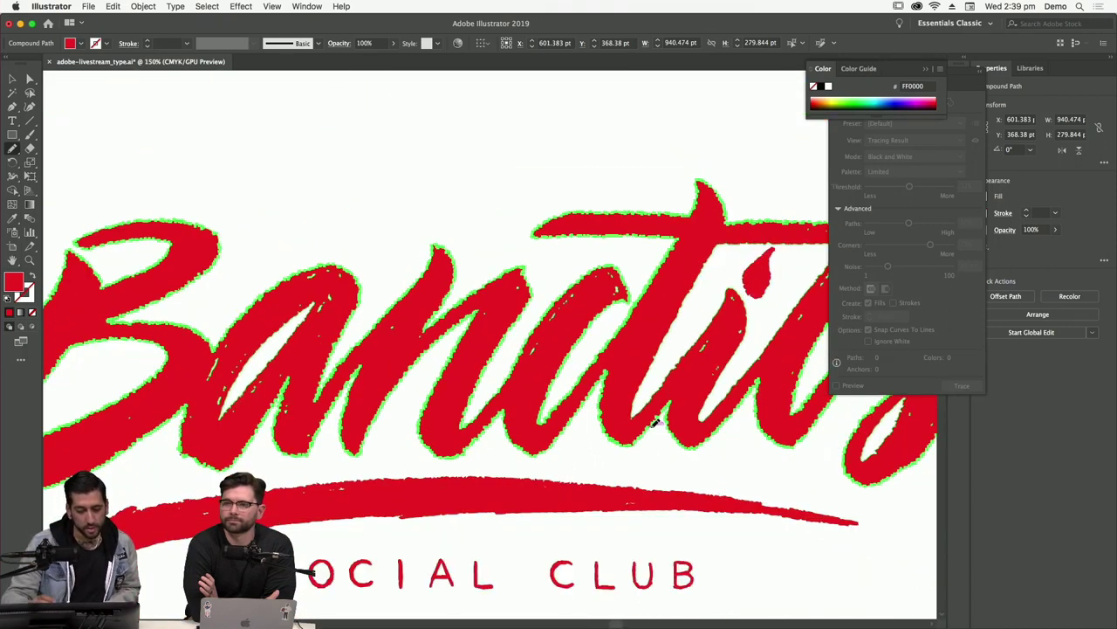
key(super+plus)
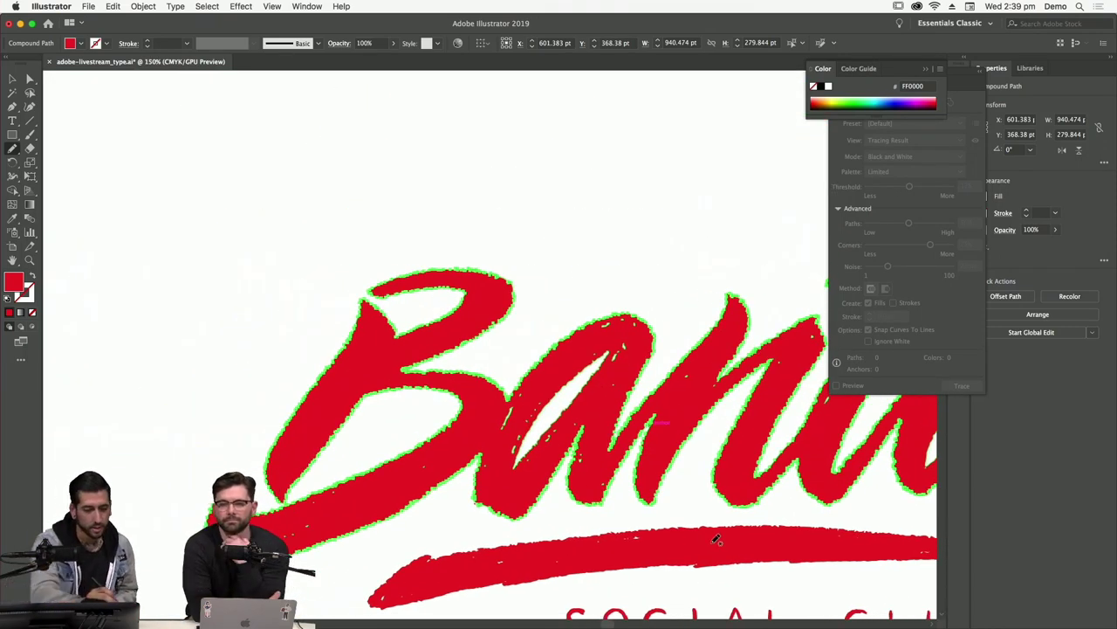
Use the Smooth tool at 800% to smooth the red shape's right edge.
mouse_move(13, 150)
mouse_down()
mouse_move(109, 165)
mouse_move(118, 179)
mouse_up()
key(super+equal)
key(super+equal)
key(super+equal)
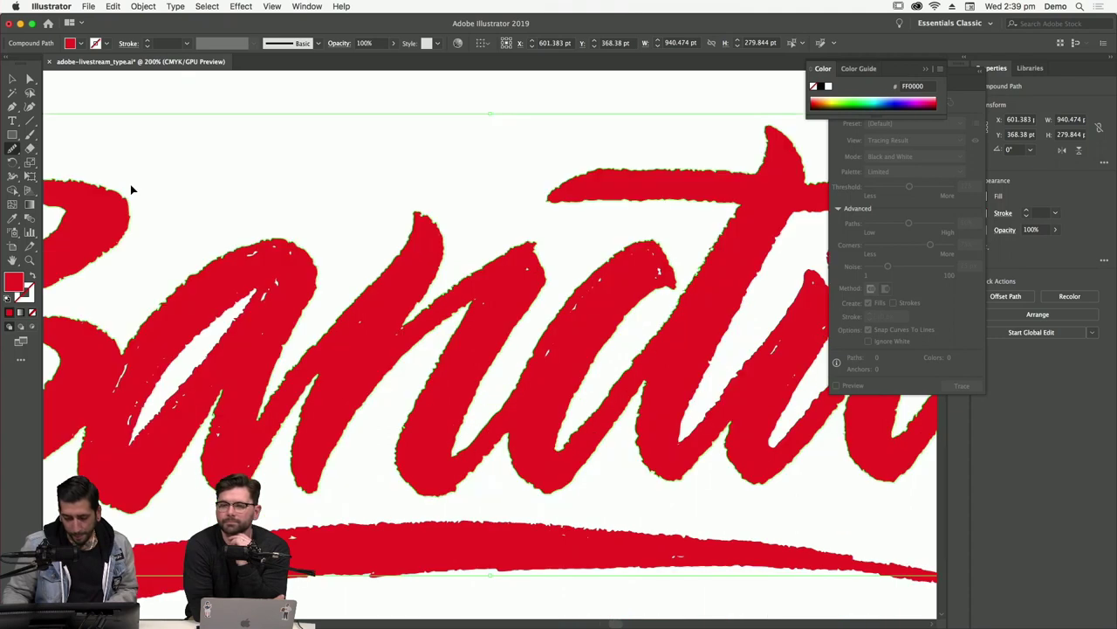
key(super+equal)
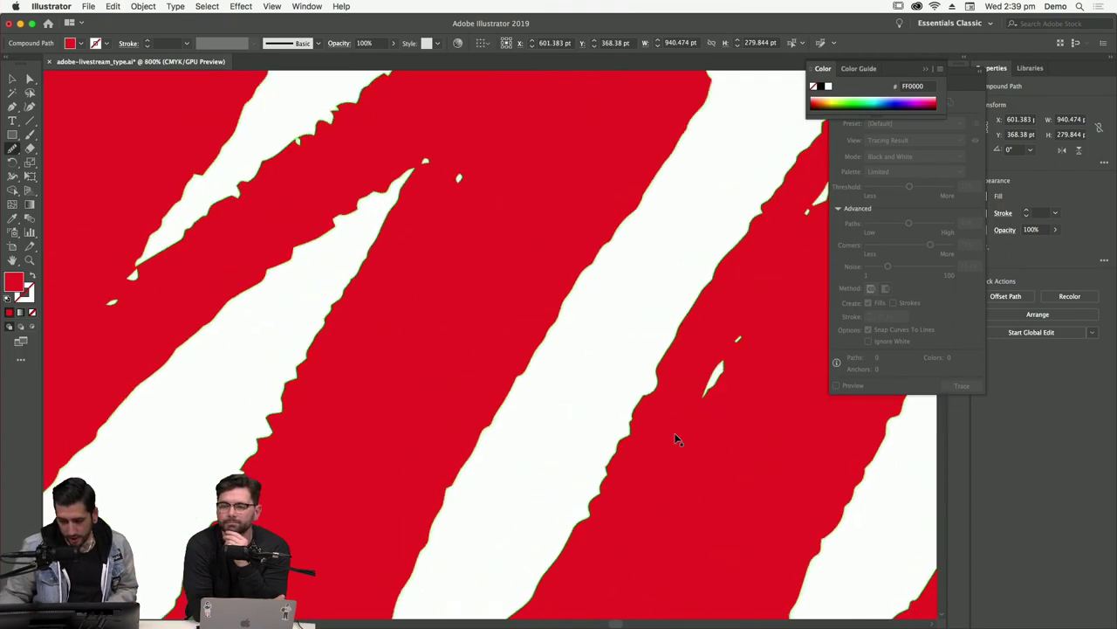
key(super+equal)
mouse_move(748, 384)
mouse_down()
mouse_move(639, 497)
mouse_move(610, 591)
mouse_move(670, 542)
mouse_move(663, 556)
mouse_move(696, 503)
mouse_move(707, 505)
mouse_move(772, 426)
mouse_up()
scroll(681, 502, down, 3)
scroll(771, 427, right, 3)
scroll(772, 427, up, 2)
drag(603, 562, 621, 541)
mouse_move(621, 541)
mouse_down()
mouse_move(698, 428)
mouse_move(733, 402)
mouse_up()
At 1200%, smooth more of the right edge and the upper edge, then return to 800%.
scroll(733, 401, right, 3)
scroll(733, 402, up, 1)
scroll(641, 463, down, 2)
scroll(641, 463, right, 1)
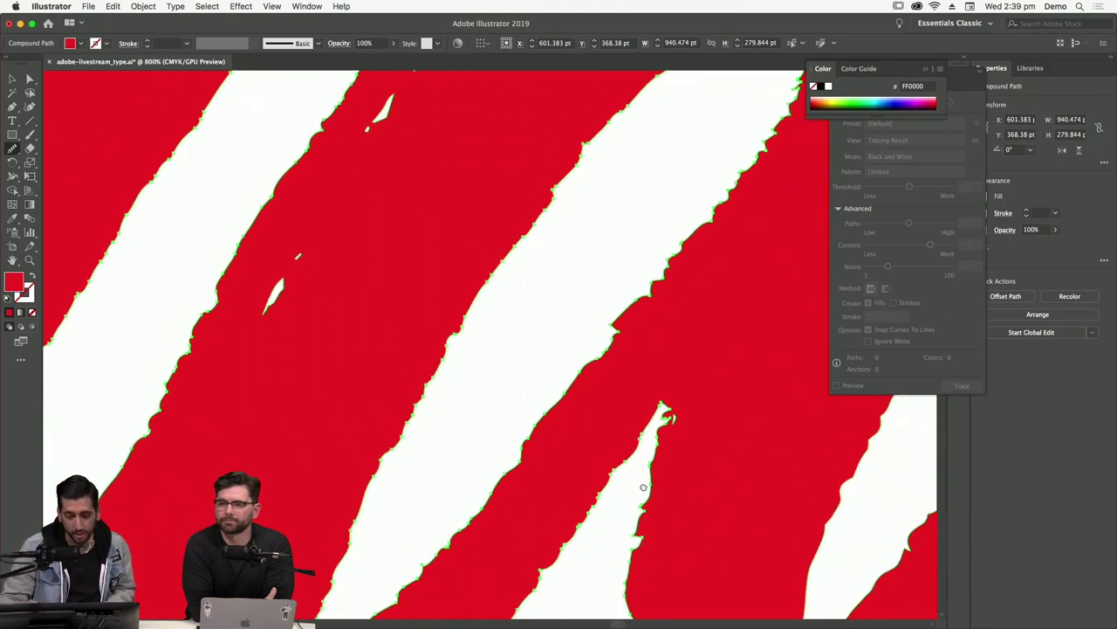
key(super+equal)
scroll(645, 337, up, 3)
scroll(645, 337, right, 1)
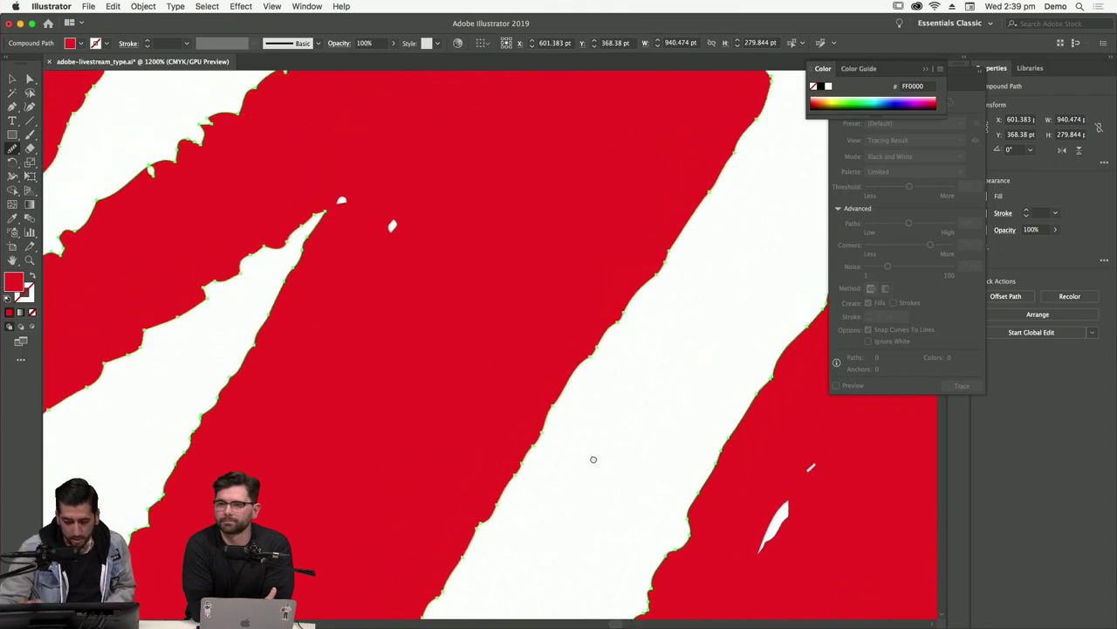
drag(515, 479, 553, 418)
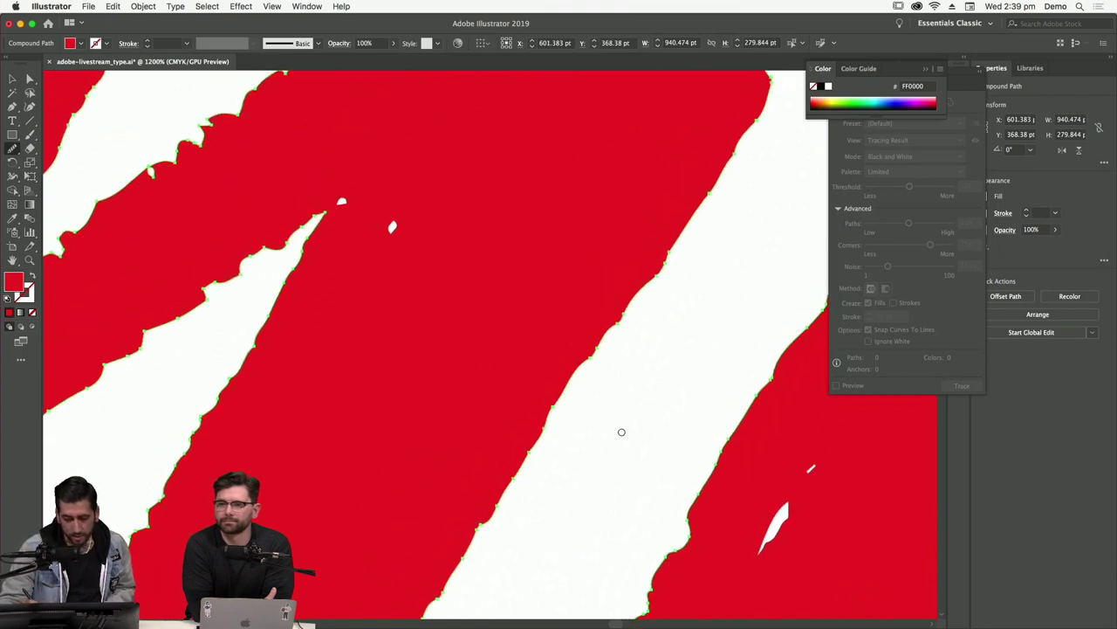
scroll(621, 431, up, 3)
scroll(622, 431, right, 2)
scroll(638, 315, up, 3)
scroll(639, 314, right, 2)
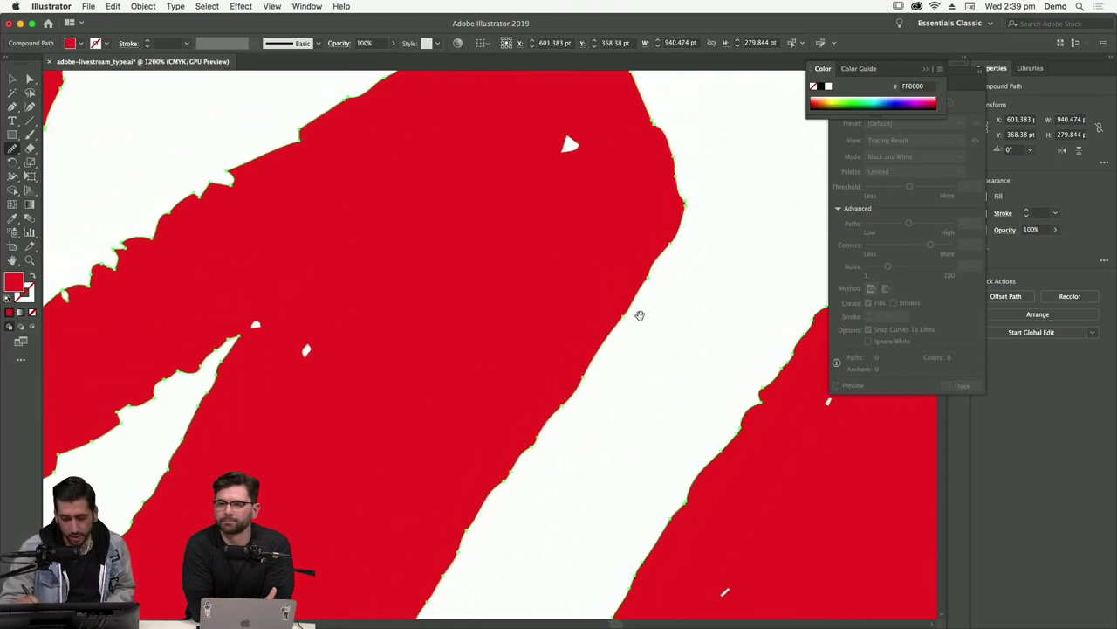
scroll(684, 231, up, 3)
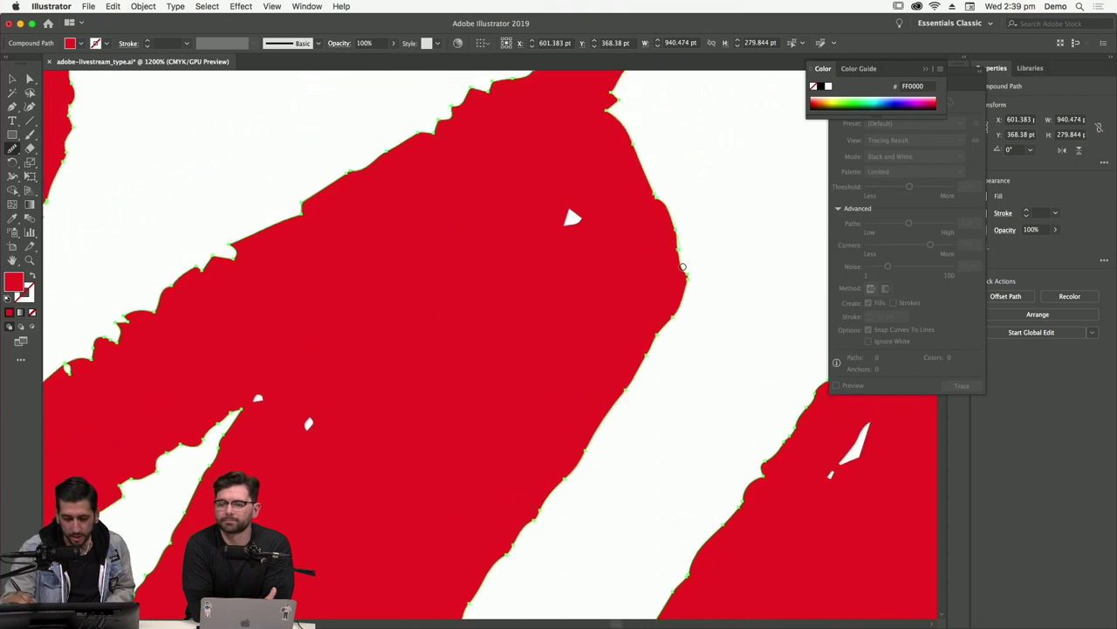
scroll(693, 254, up, 7)
scroll(693, 254, left, 5)
mouse_move(590, 260)
mouse_down()
mouse_move(482, 339)
mouse_move(354, 408)
mouse_up()
scroll(535, 455, left, 5)
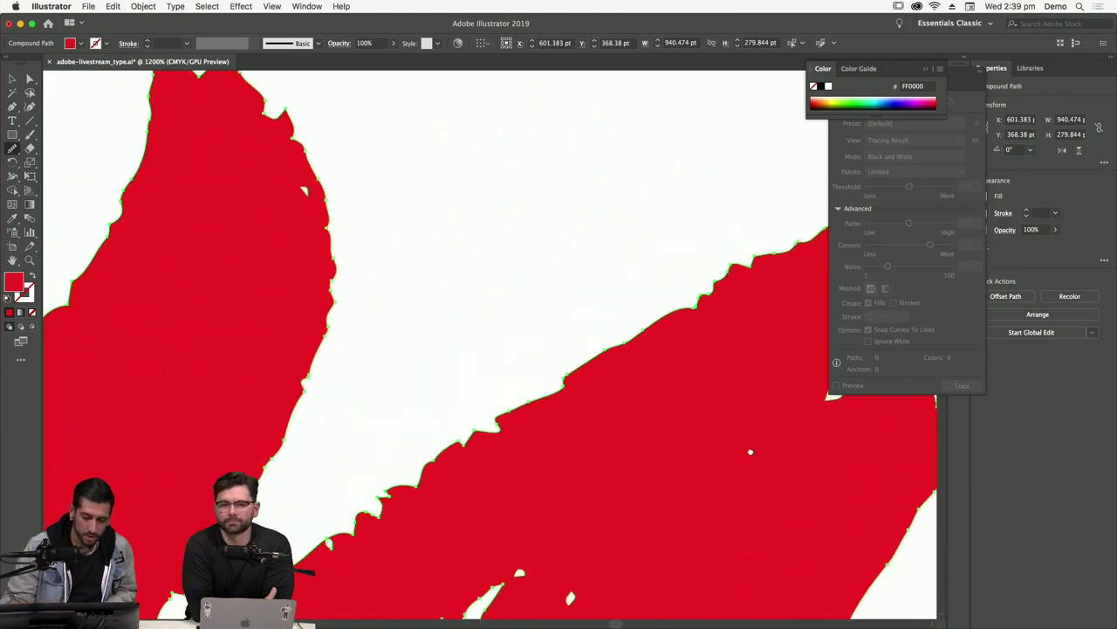
key(ctrl+minus)
scroll(817, 417, down, 7)
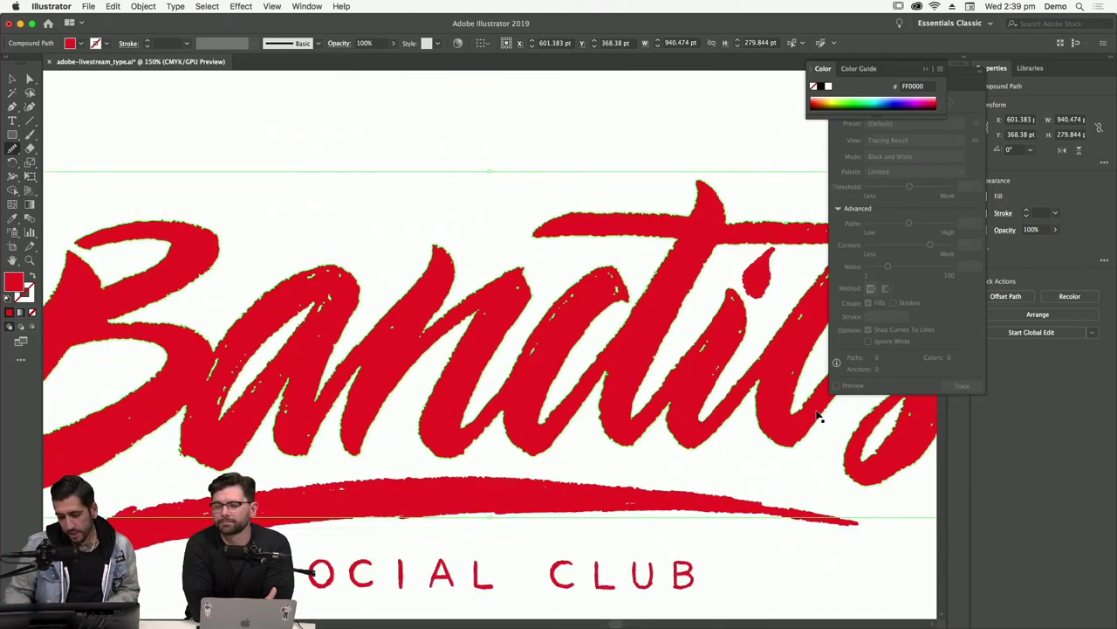
Deselect the artwork and zoom out to show the whole red lettering.
key(v)
click(291, 203)
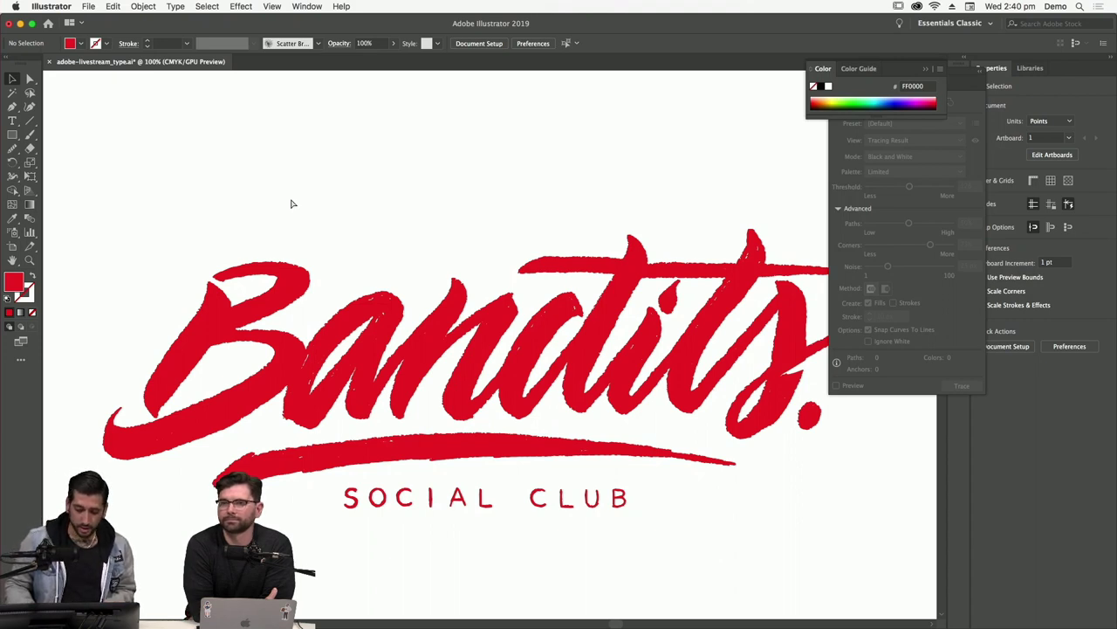
key(super+minus)
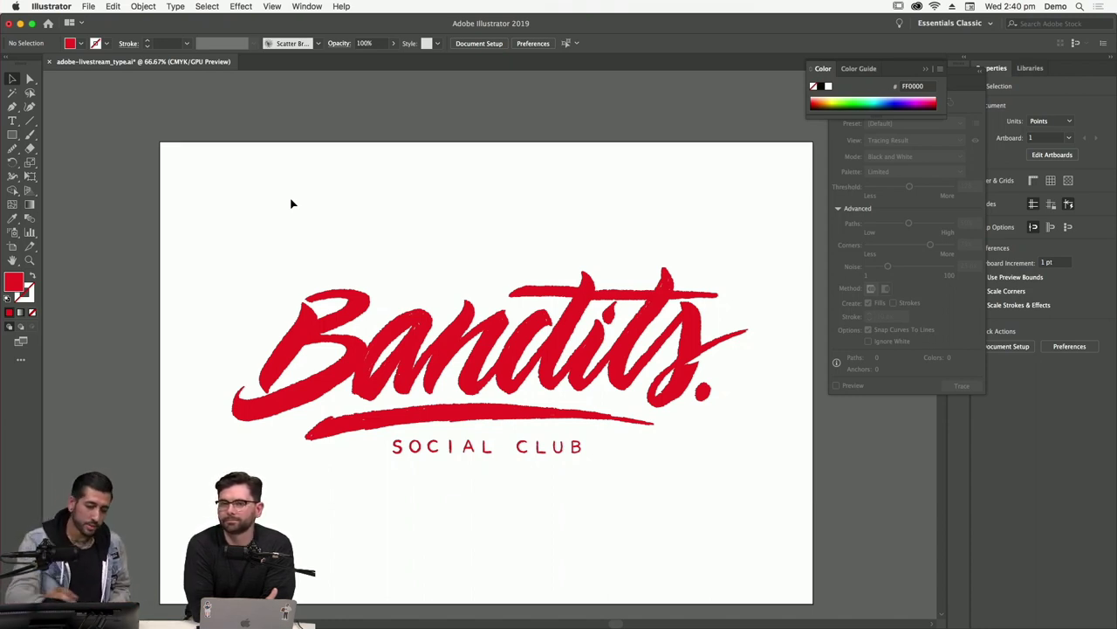
Minimize Illustrator, switch to Photoshop and close test.psd to reveal ogcombined_levels.psd.
click(20, 23)
click(715, 315)
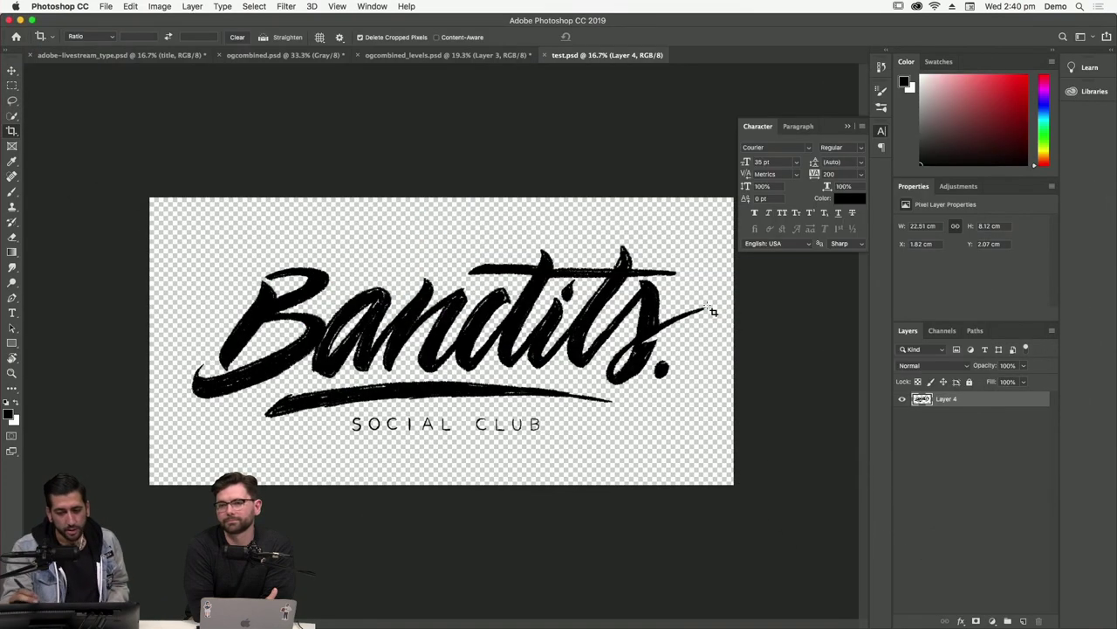
click(546, 56)
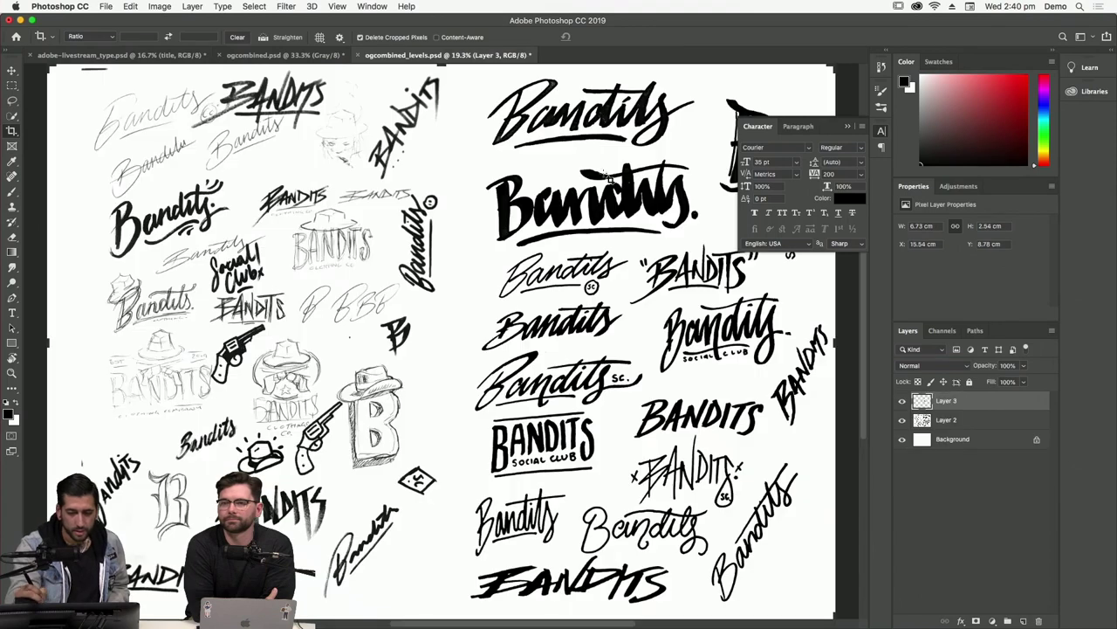
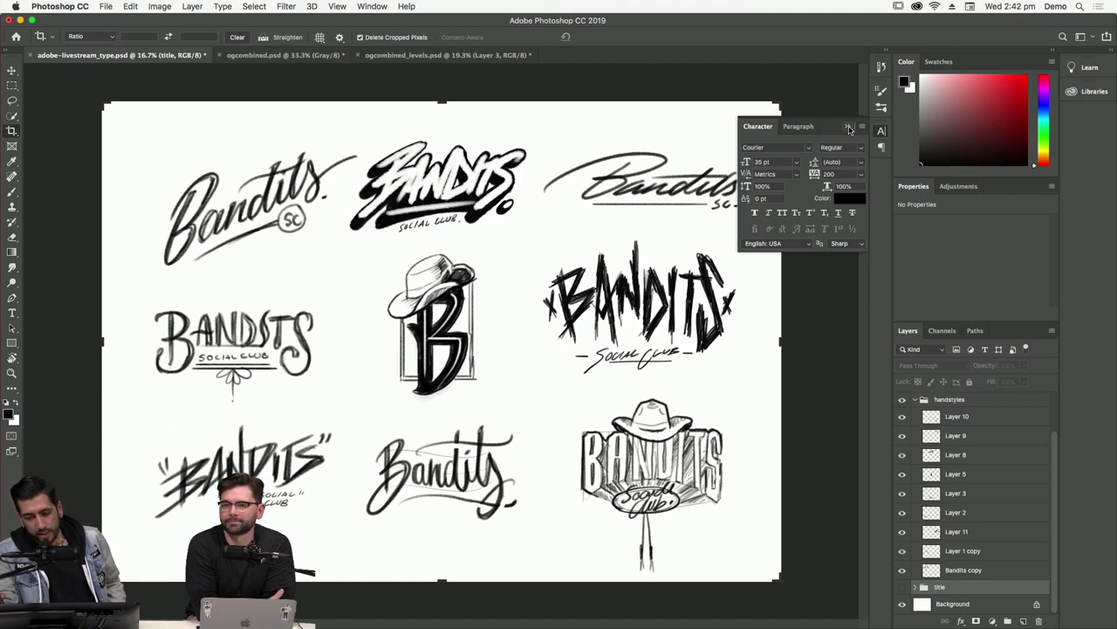
Collapse the Character panel, zoom in on the hat-and-B sketch, then zoom back out to fit the sheet.
click(849, 128)
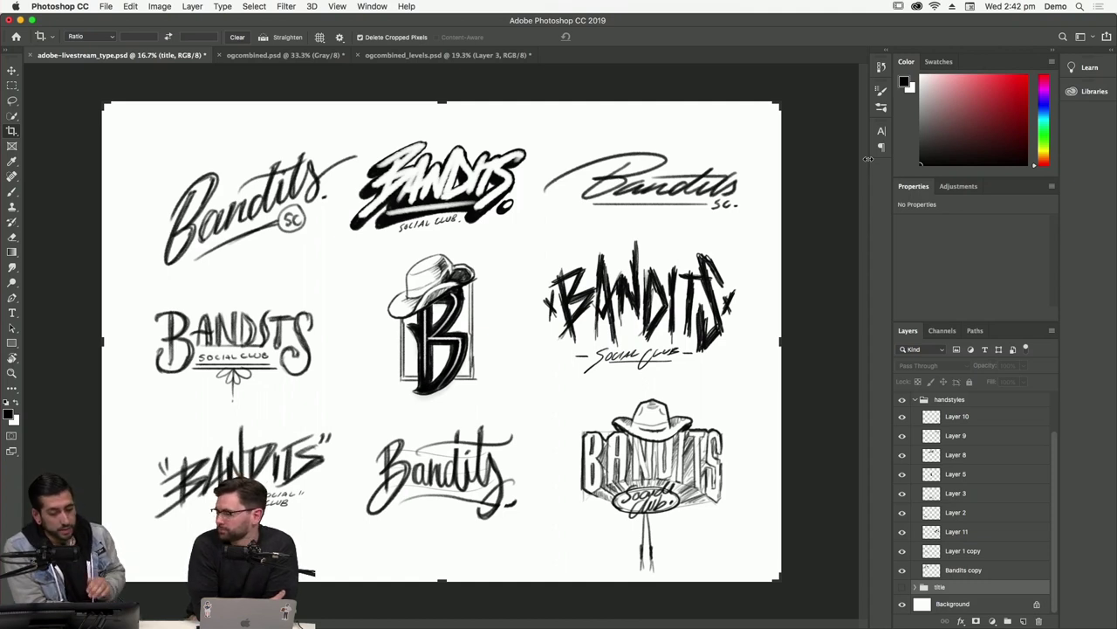
key(super+equal)
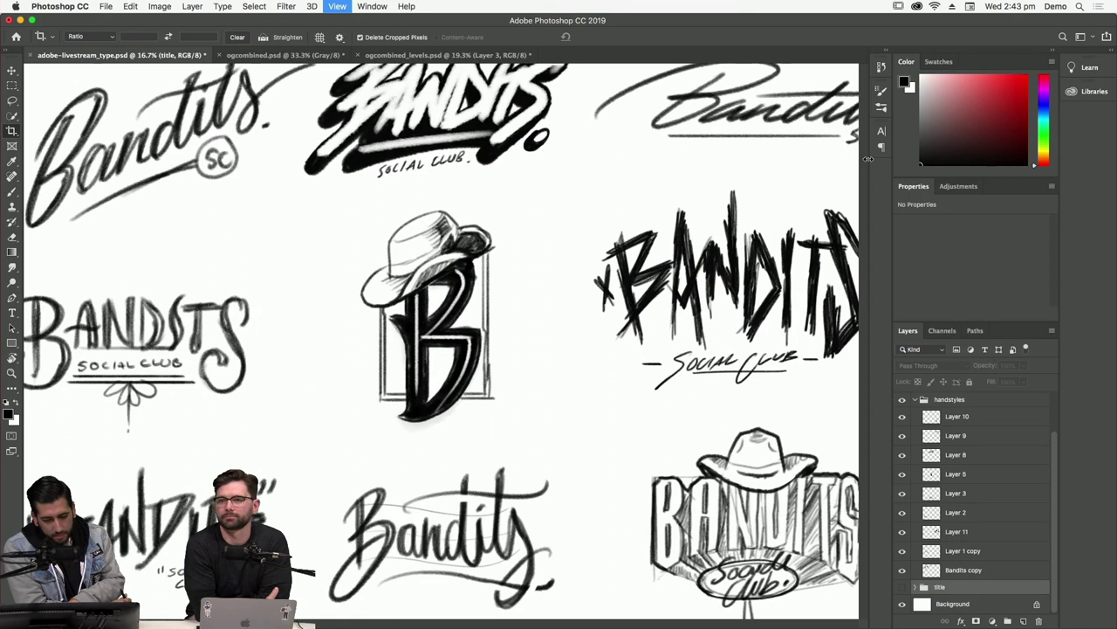
key(super+equal)
key(super+equal)
key(super+equal)
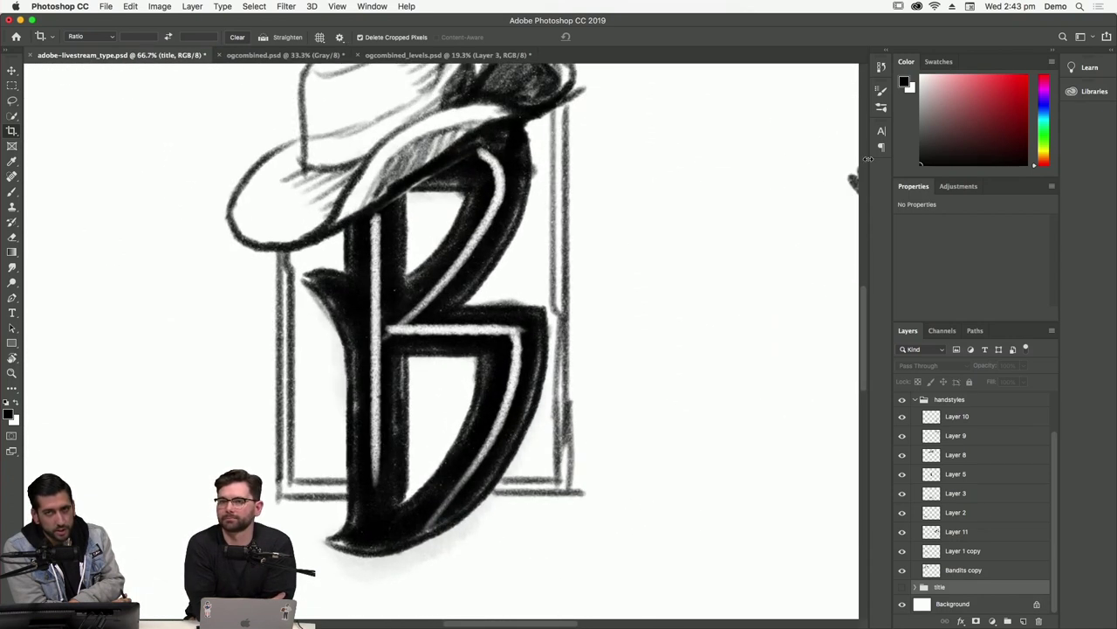
drag(621, 269, 660, 407)
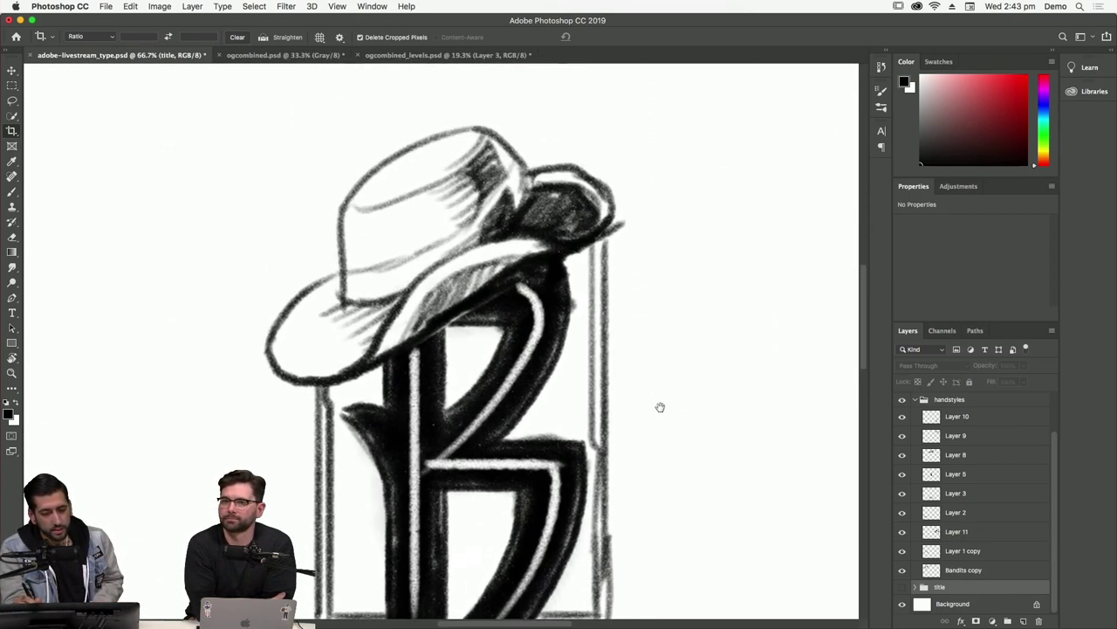
key(super+minus)
key(super+minus)
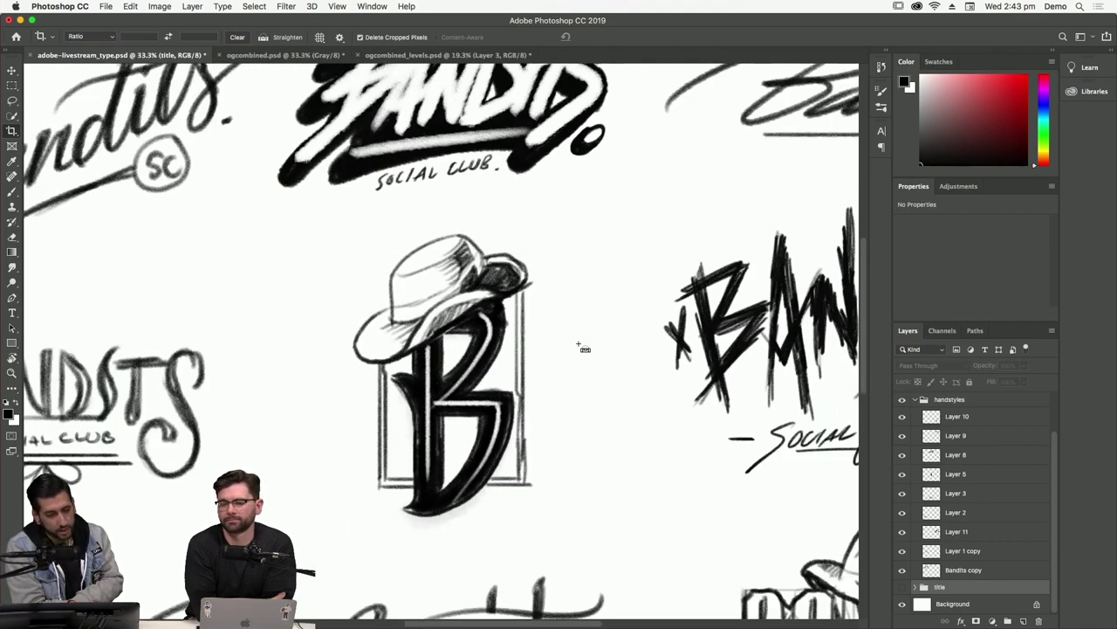
drag(385, 388, 634, 368)
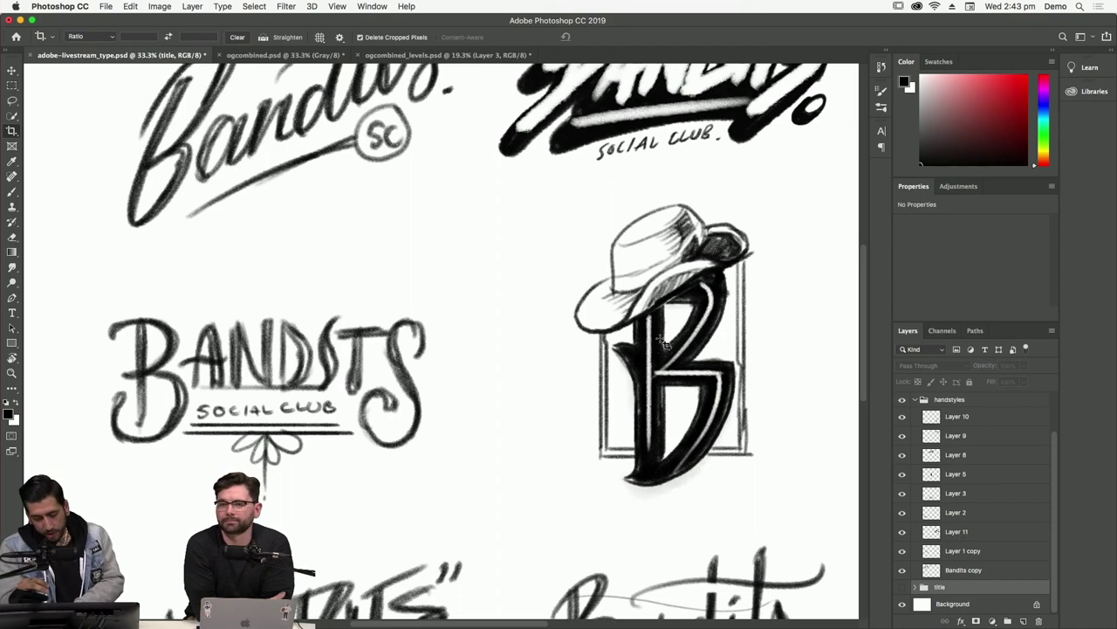
key(super+minus)
key(super+minus)
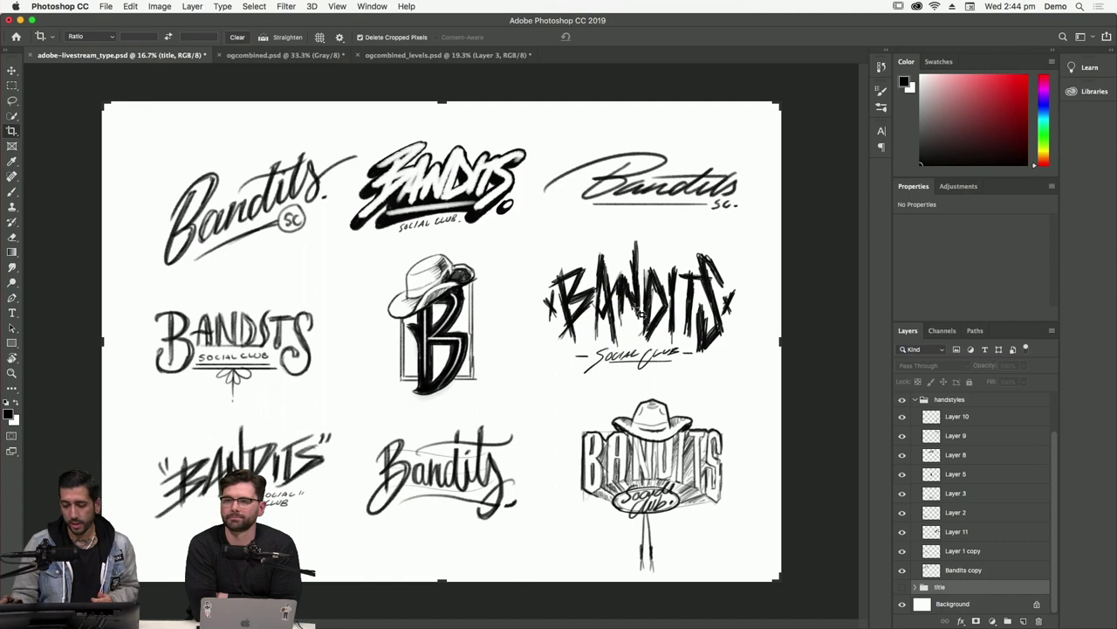
Hide the handstyles group and show the 'step one - system' and 'notes' layers in system reference.
click(916, 400)
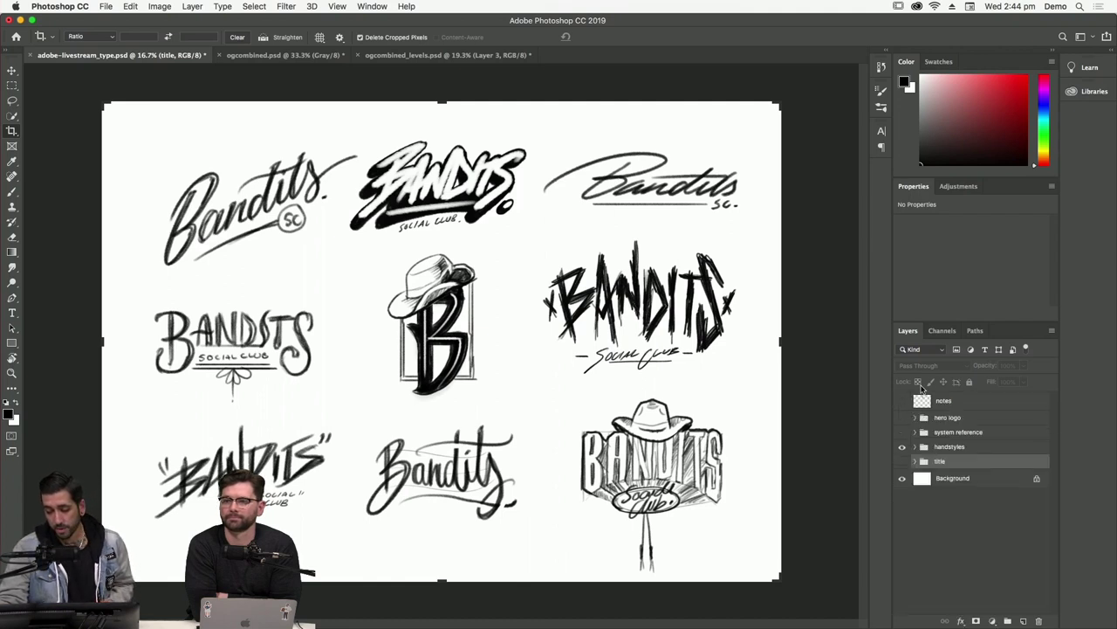
click(902, 446)
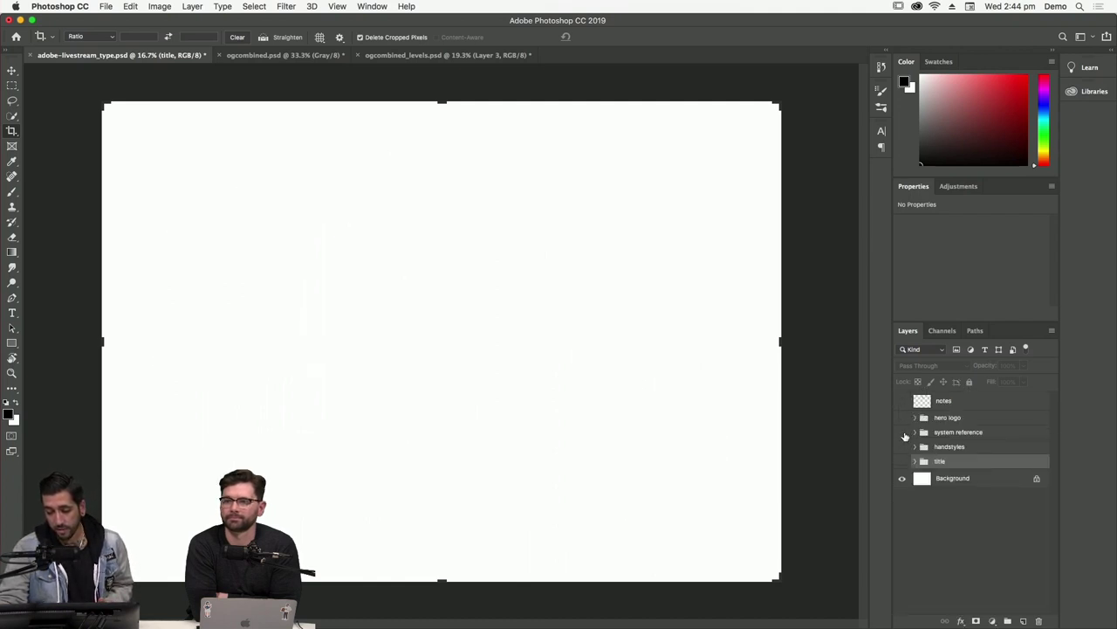
click(917, 432)
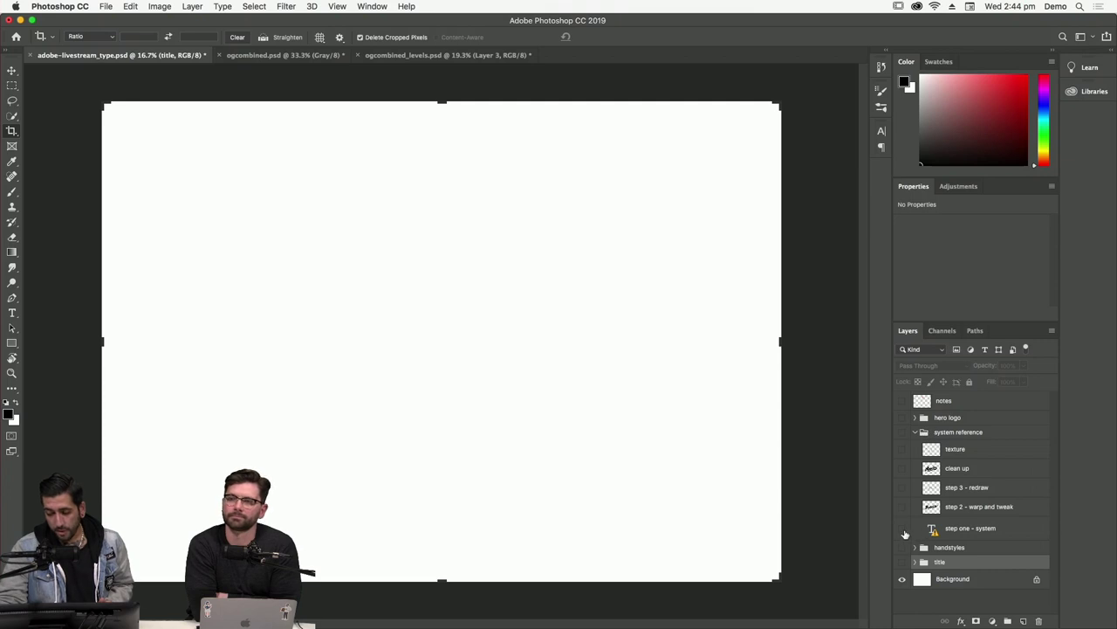
click(901, 530)
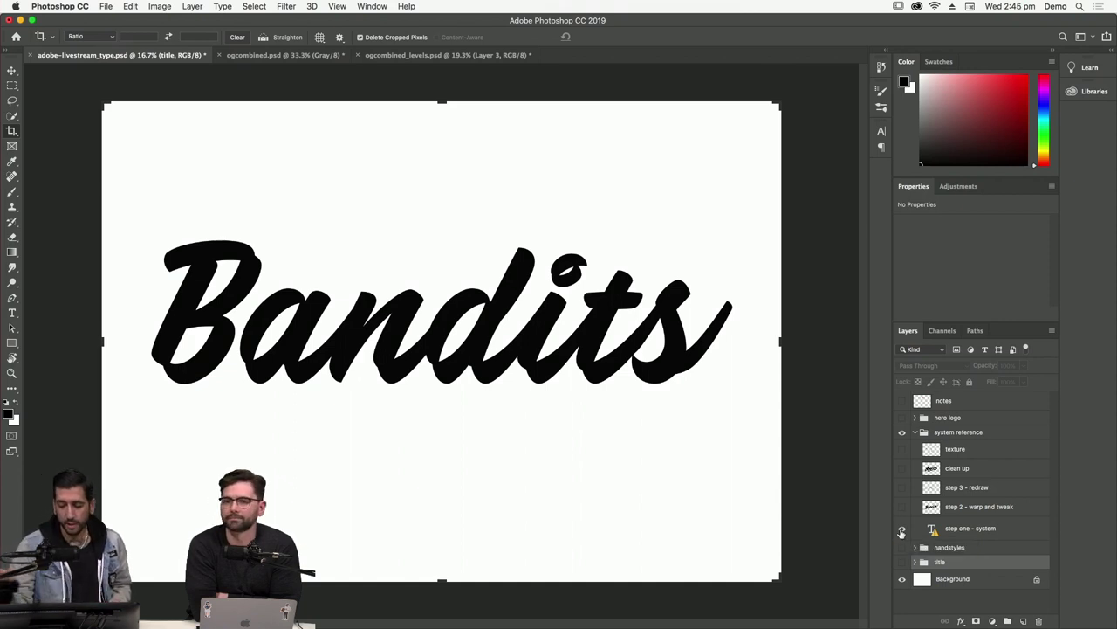
click(901, 400)
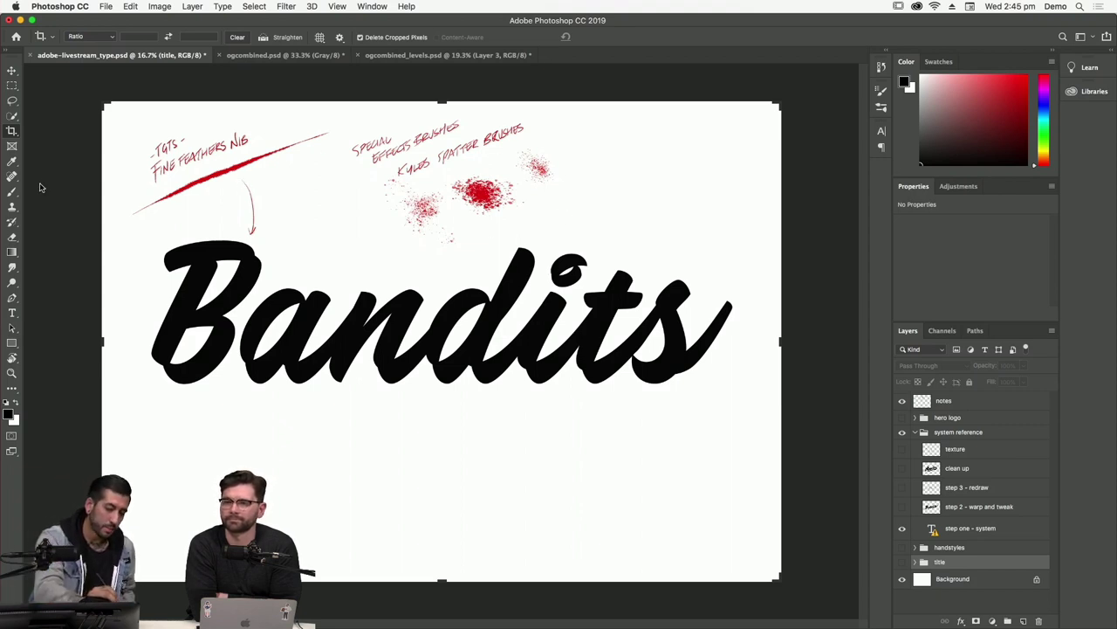
Set up a 12 px brush in the sampled notes red, painting on the notes layer.
click(12, 192)
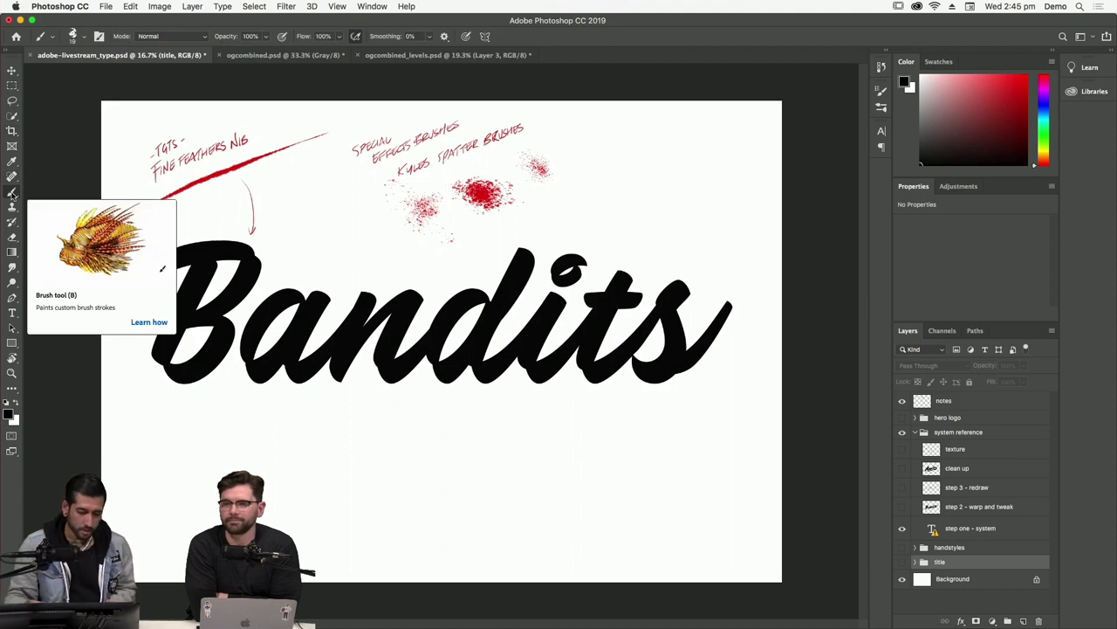
alt+click(231, 168)
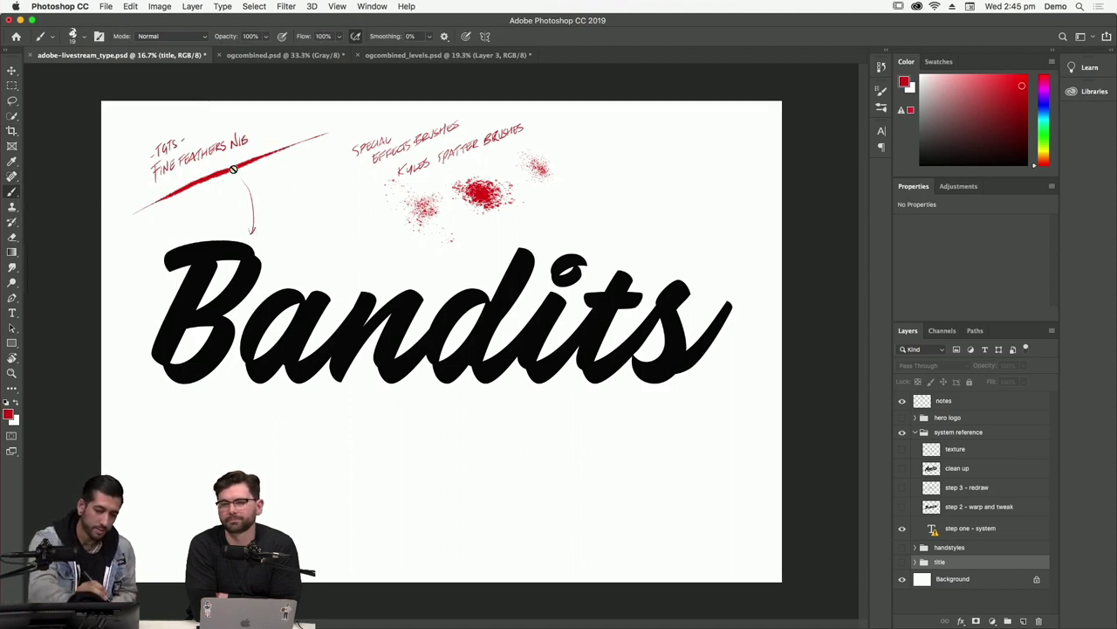
click(72, 36)
drag(70, 75, 69, 76)
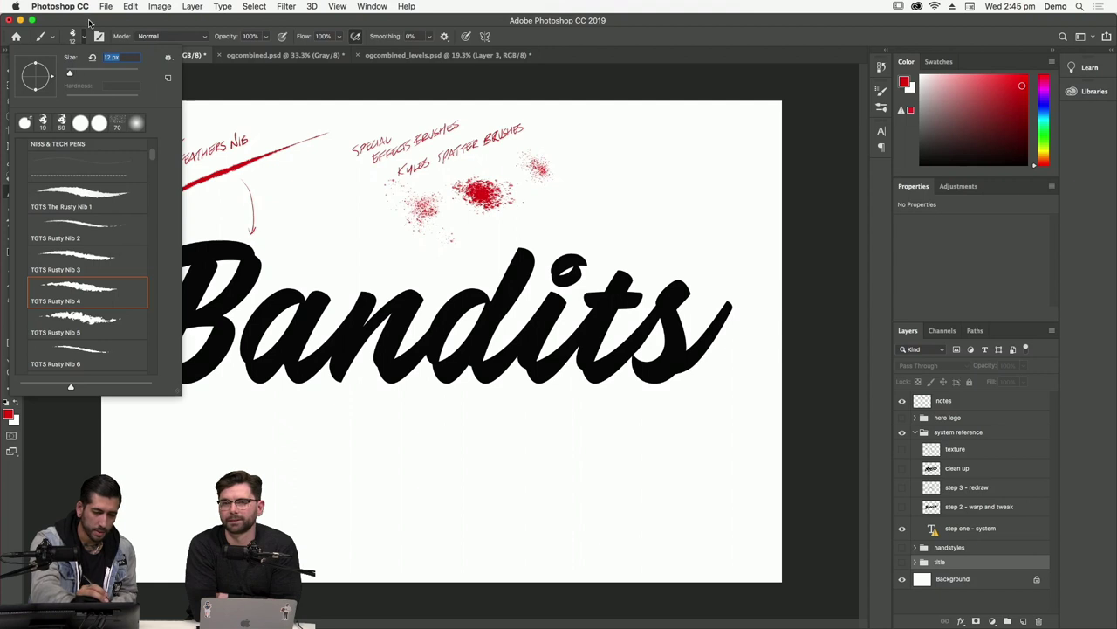
click(84, 35)
click(992, 403)
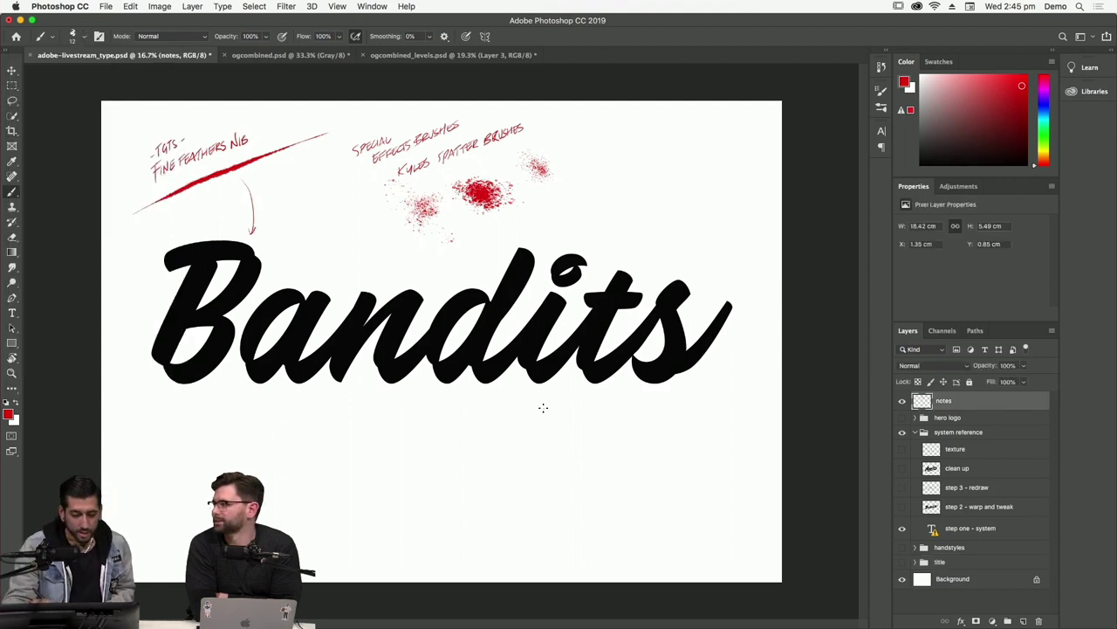
Circle the B bottom and the B/a, n/d and i/t joins in red.
click(381, 371)
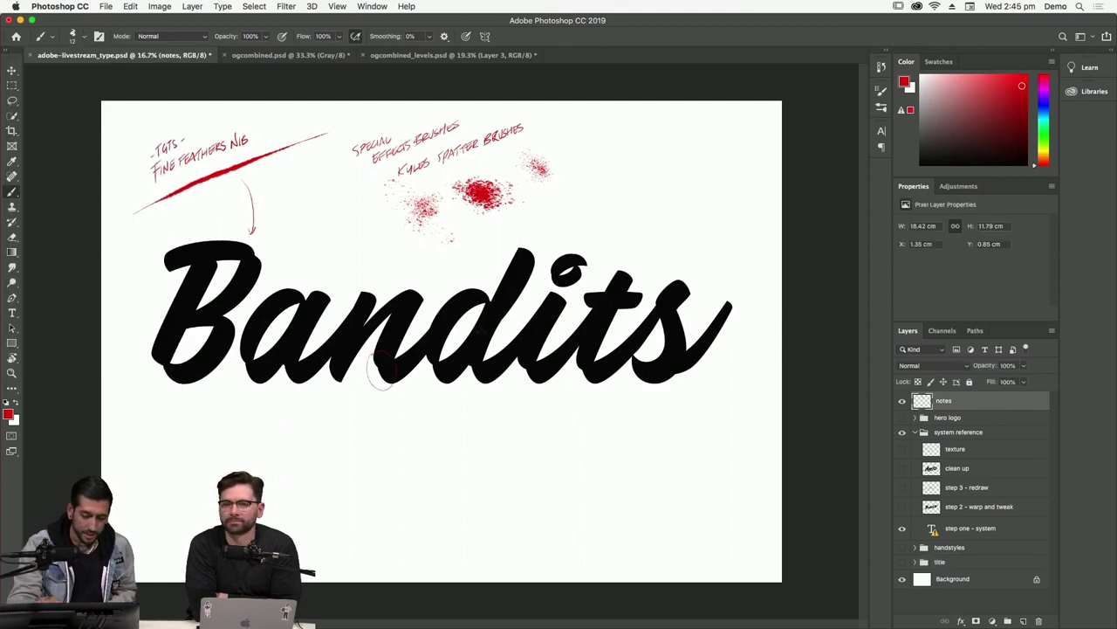
drag(432, 356, 441, 384)
mouse_move(539, 364)
mouse_down()
mouse_move(521, 381)
mouse_move(538, 386)
mouse_up()
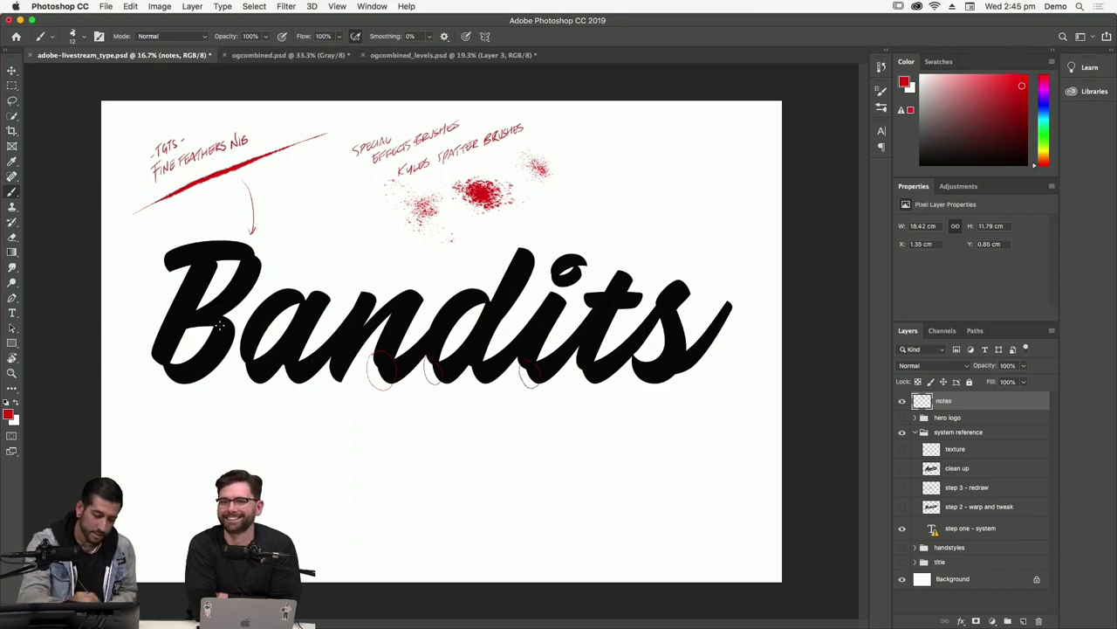
drag(146, 349, 164, 346)
mouse_move(238, 347)
mouse_down()
mouse_move(234, 370)
mouse_move(248, 380)
mouse_up()
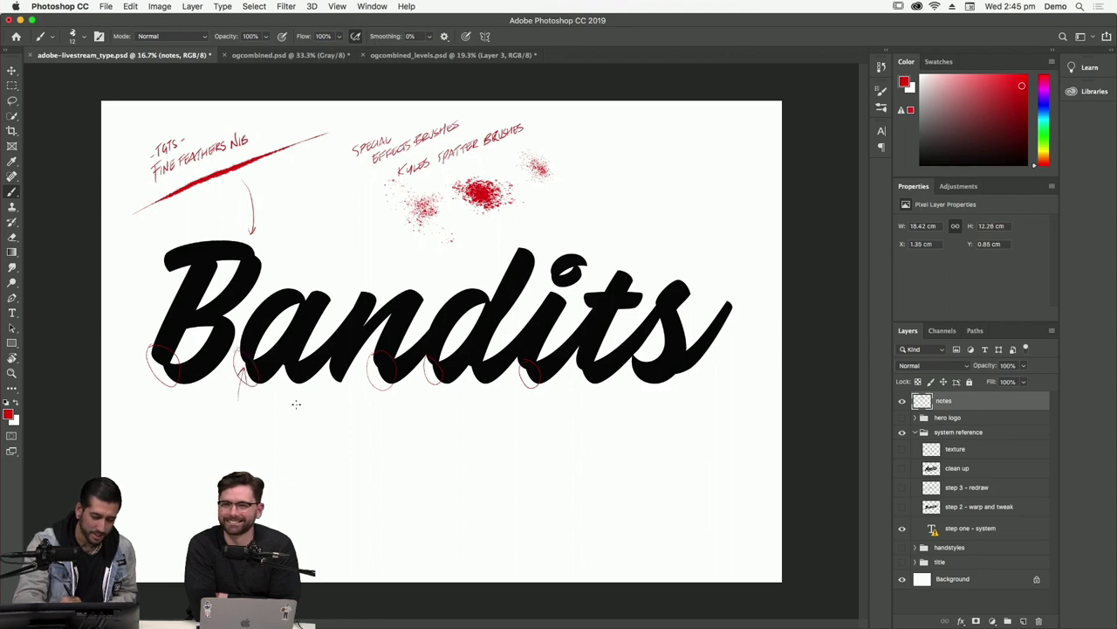
drag(364, 412, 377, 374)
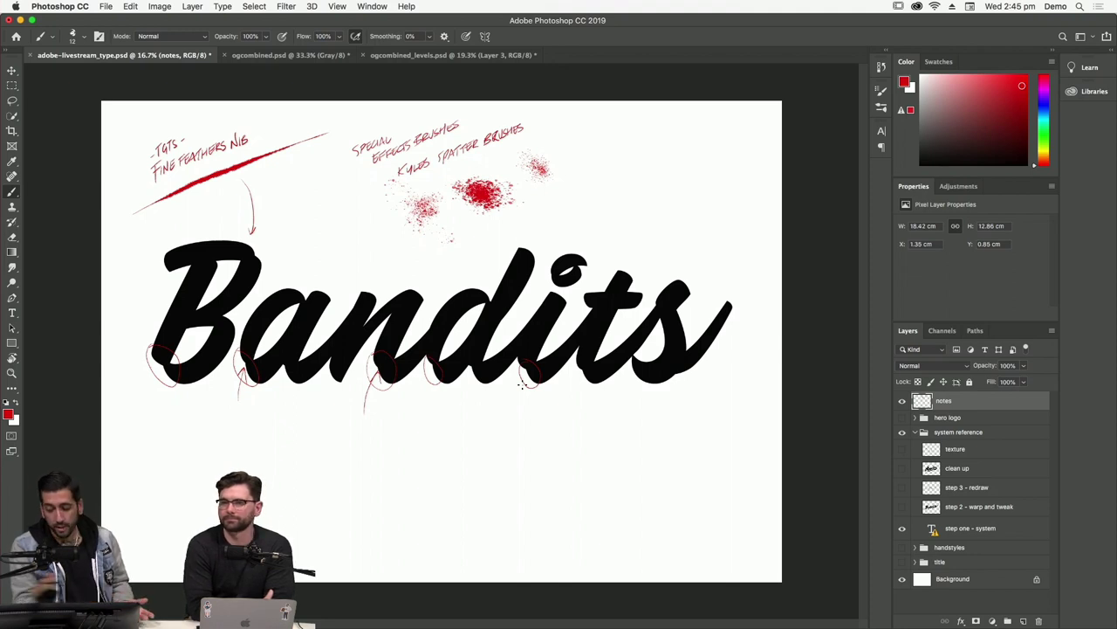
Show 'step 2 - warp and tweak', hide 'step one - system' and notes, and select 'step 3 - redraw'.
click(903, 488)
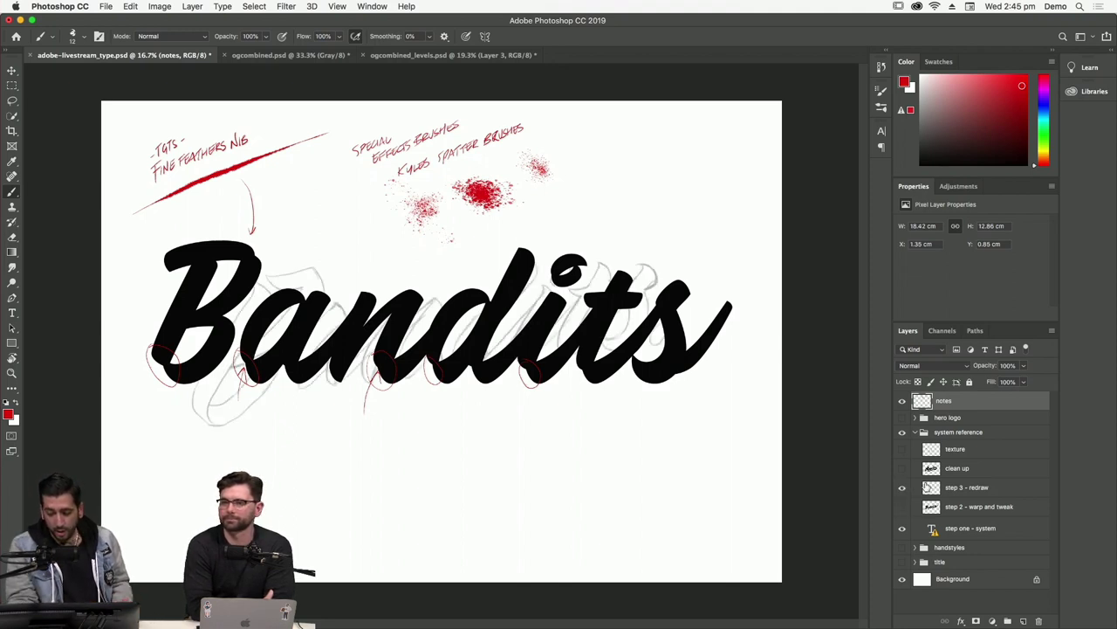
click(903, 488)
click(902, 507)
click(903, 529)
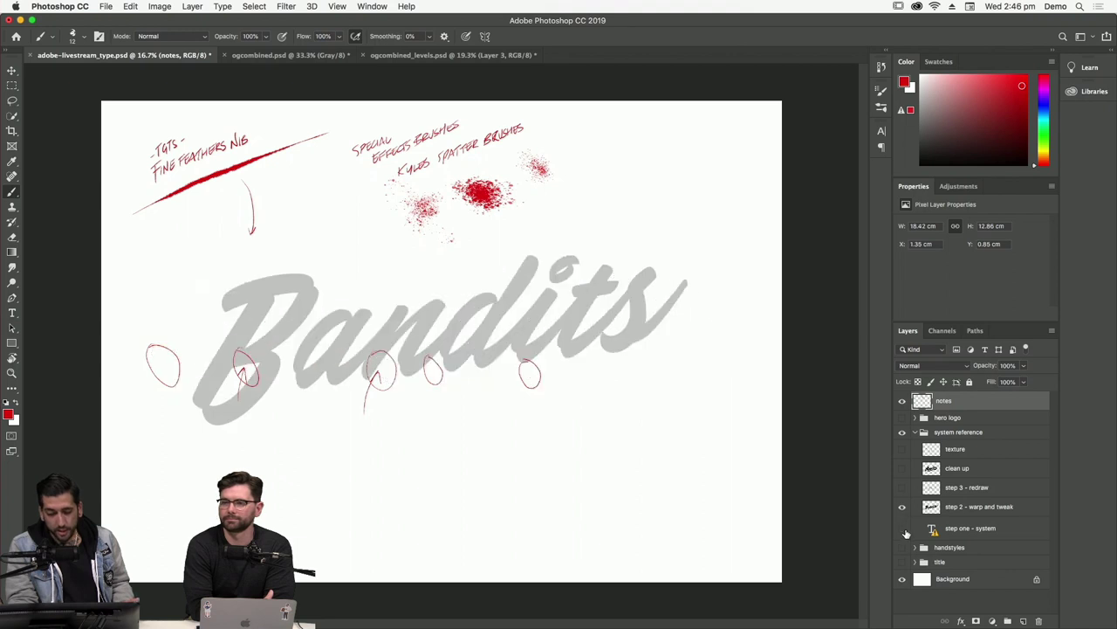
click(903, 400)
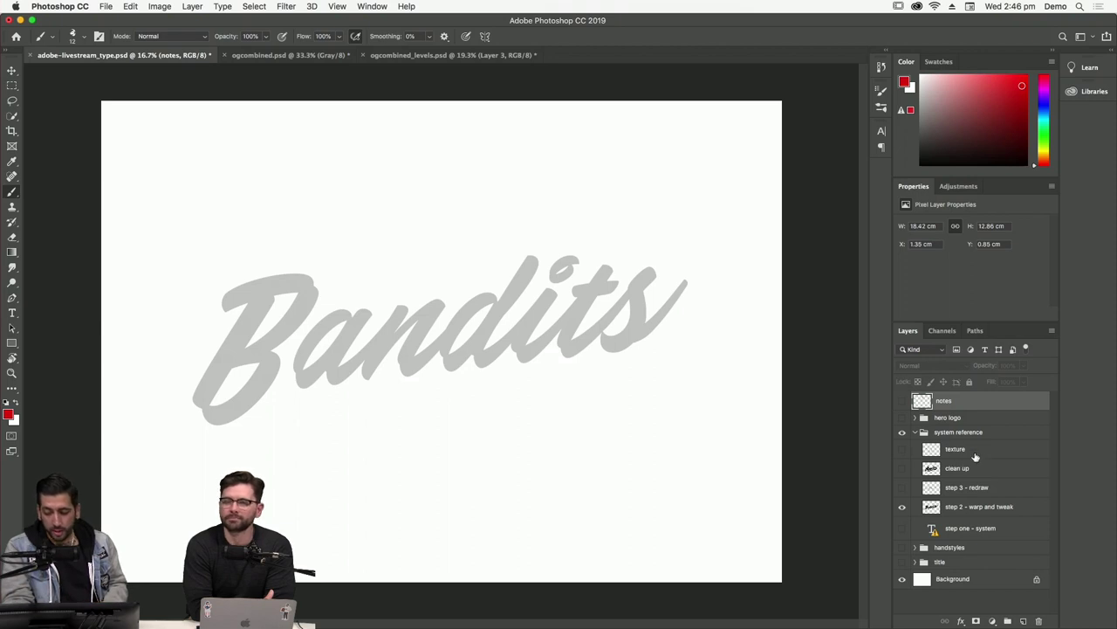
click(968, 486)
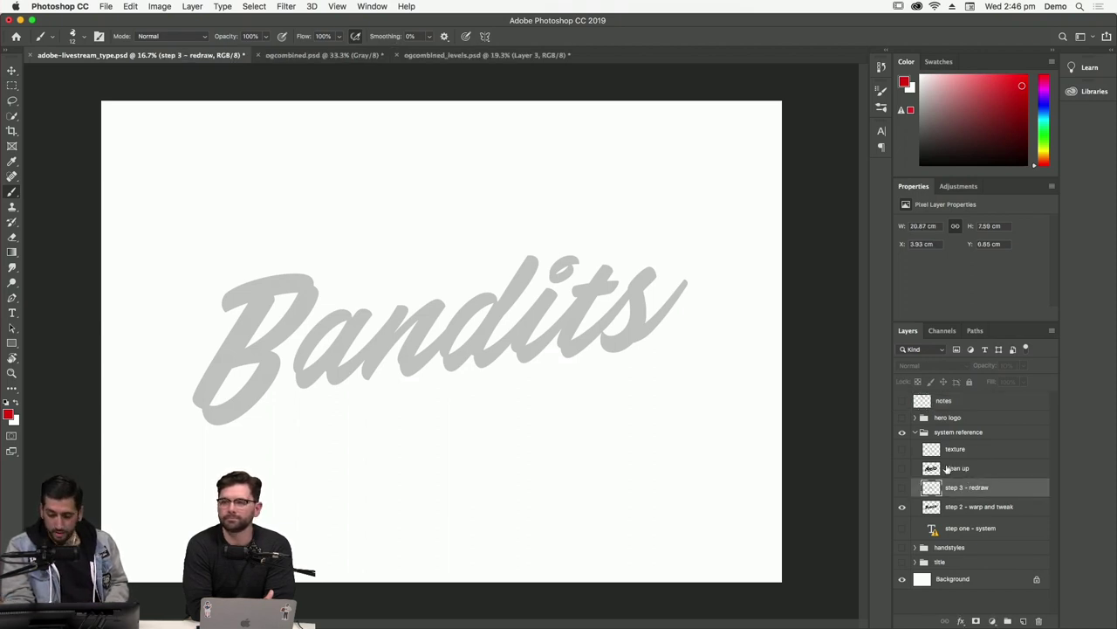
click(11, 70)
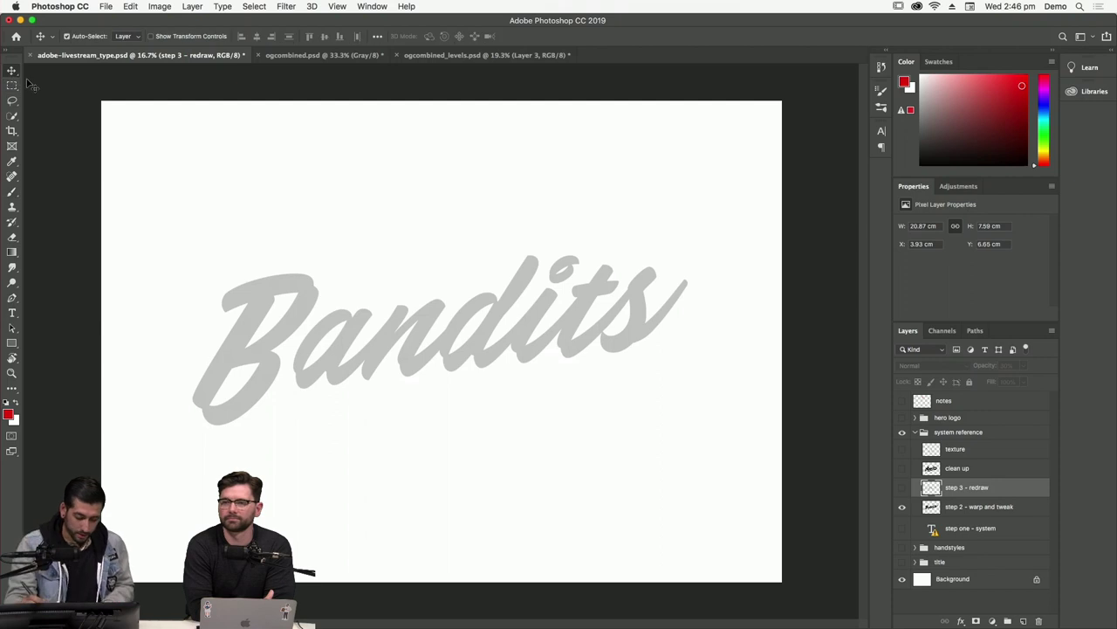
click(904, 488)
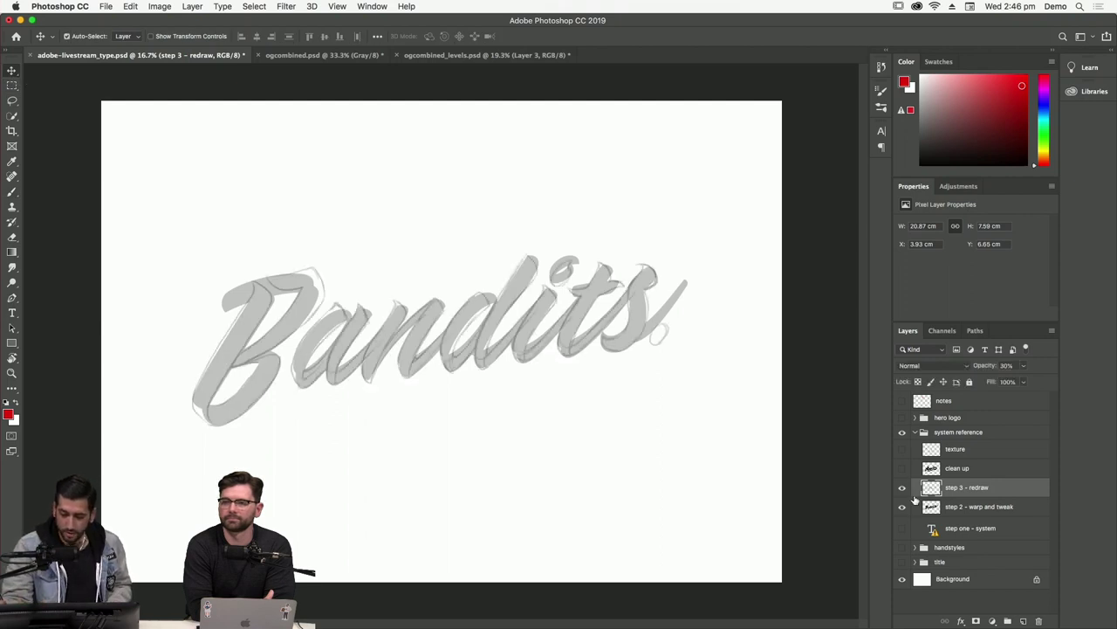
click(902, 489)
Warp the step 2 - warp and tweak lettering, bending its right end down, then undo the last warp.
click(955, 506)
key(super+t)
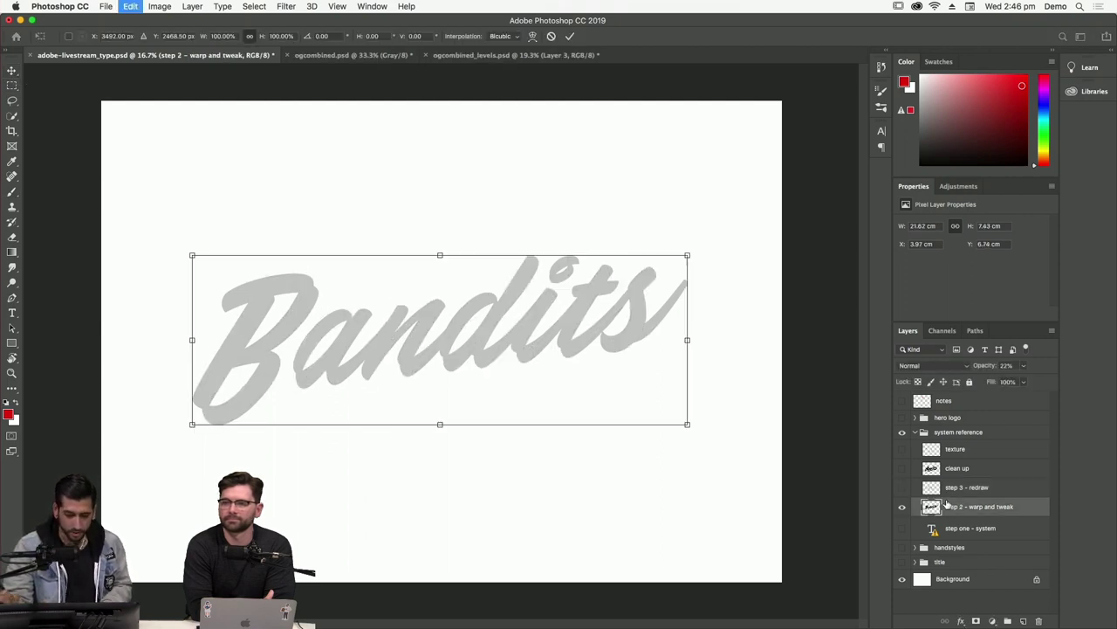
right_click(540, 333)
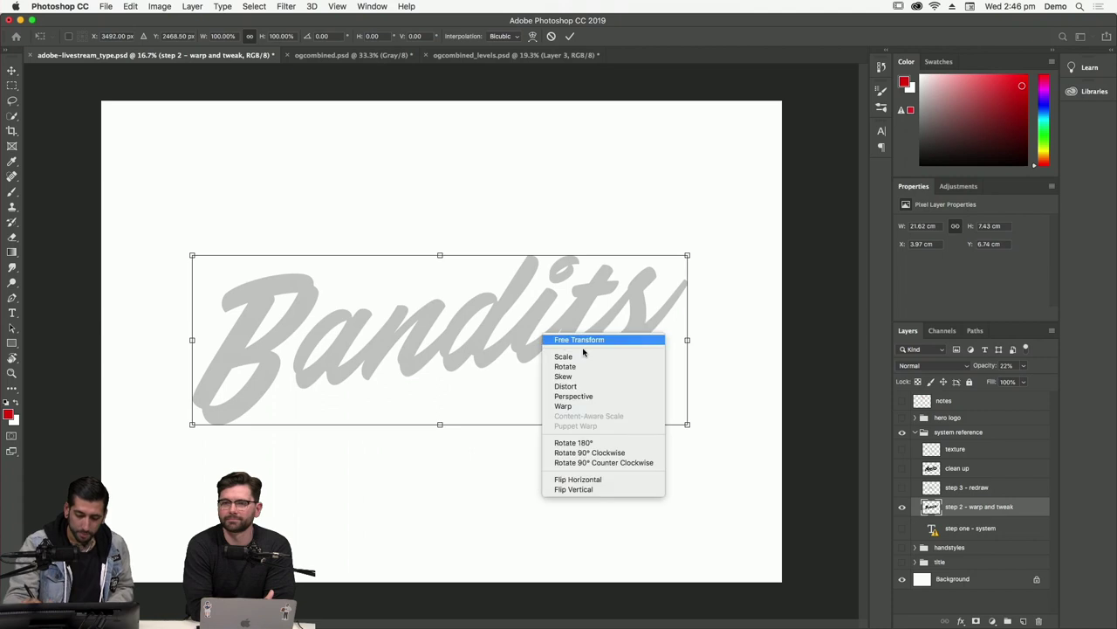
click(616, 404)
drag(274, 239, 273, 219)
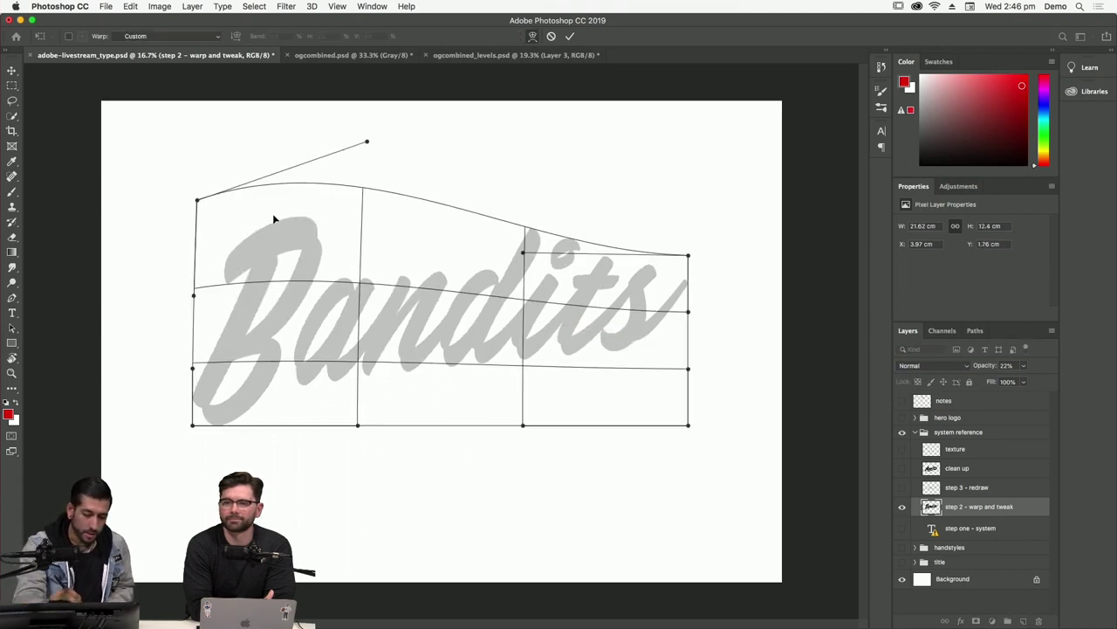
drag(476, 382, 479, 366)
drag(585, 319, 586, 346)
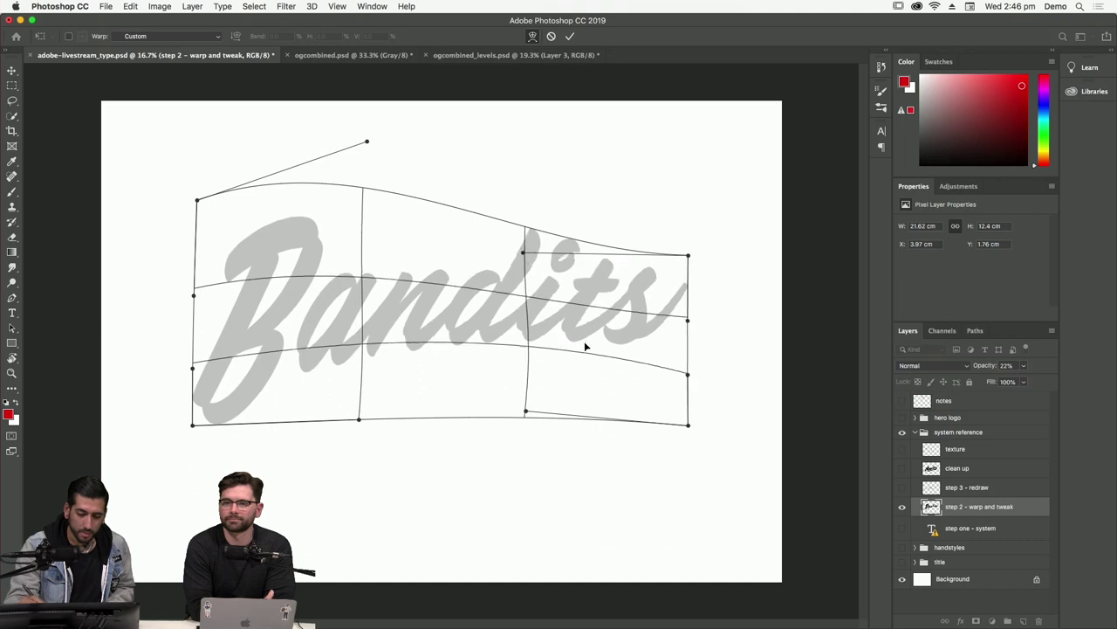
drag(688, 256, 687, 291)
drag(618, 407, 678, 324)
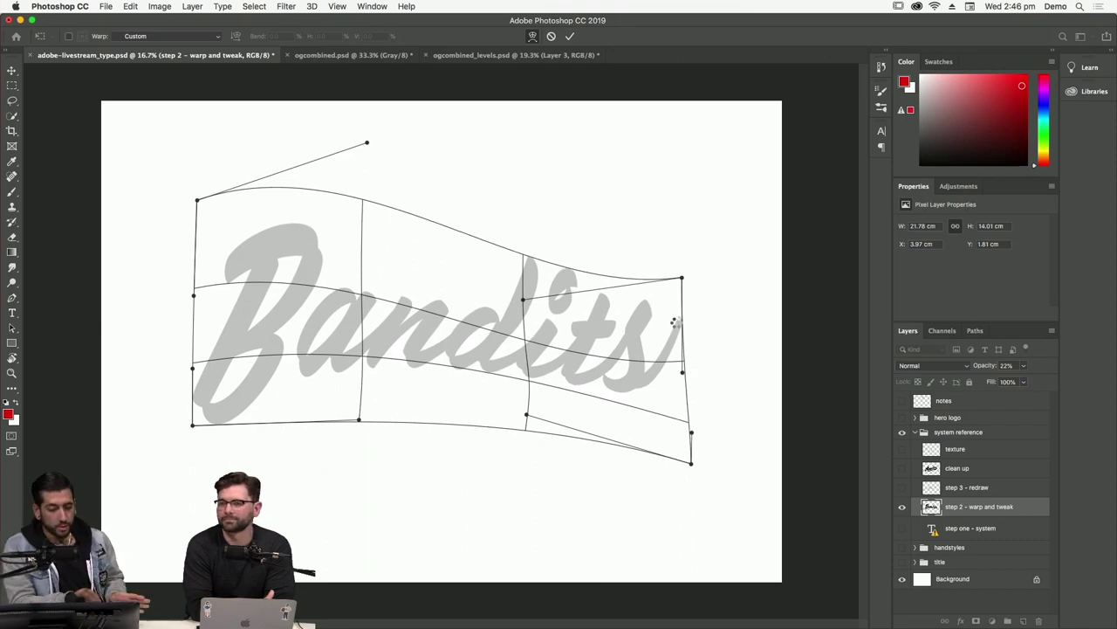
key(Return)
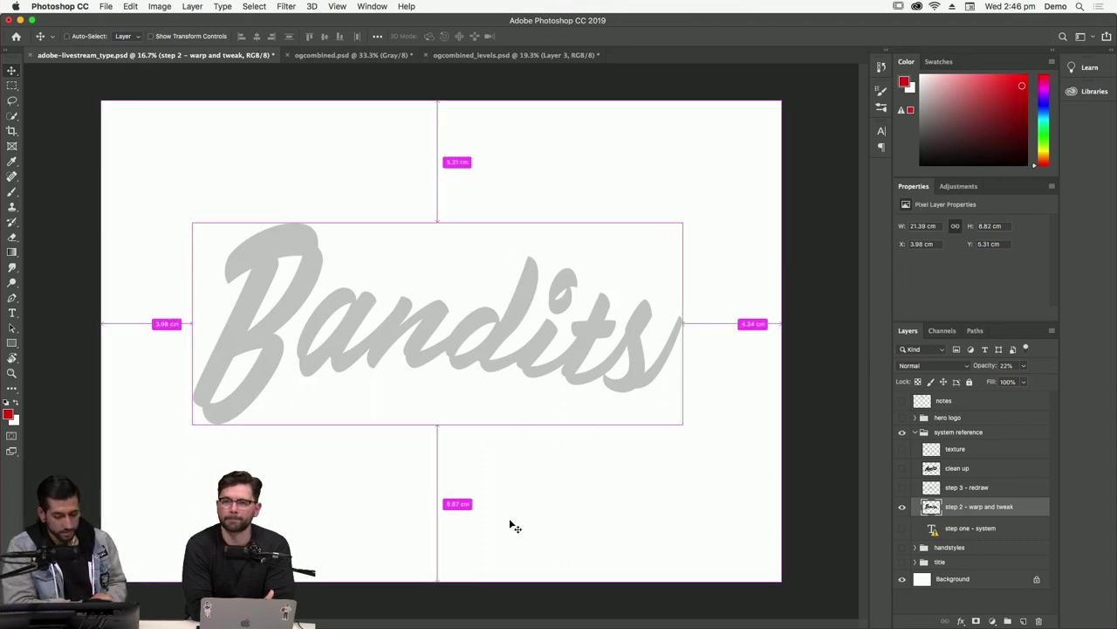
key(super+z)
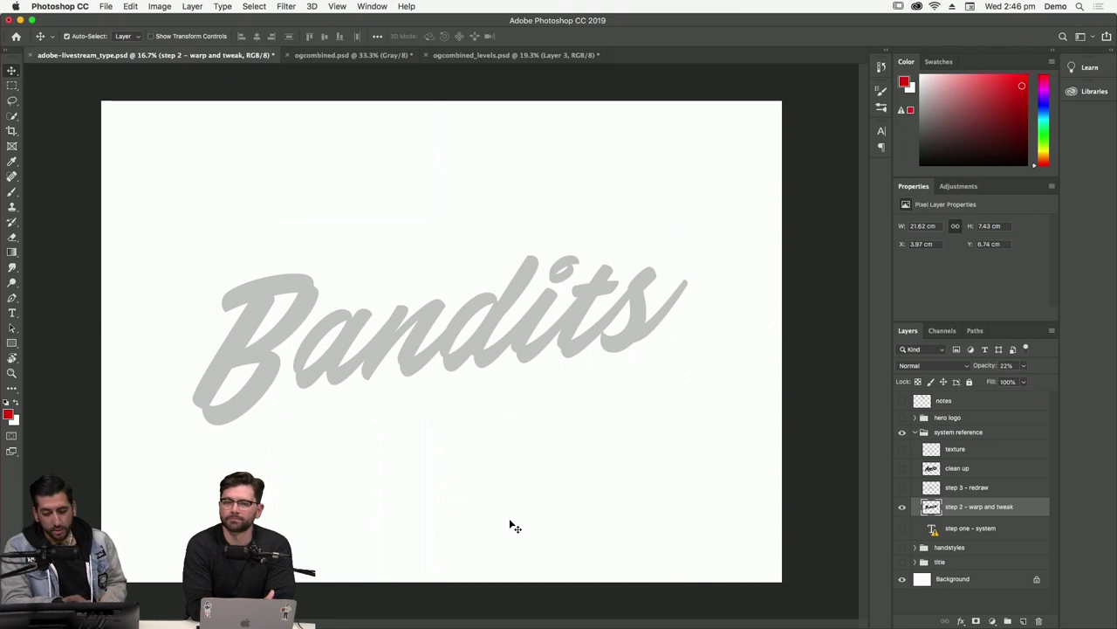
Show the step 3 - redraw sketch and compare it with the grey lettering, leaving the grey layer hidden.
click(903, 487)
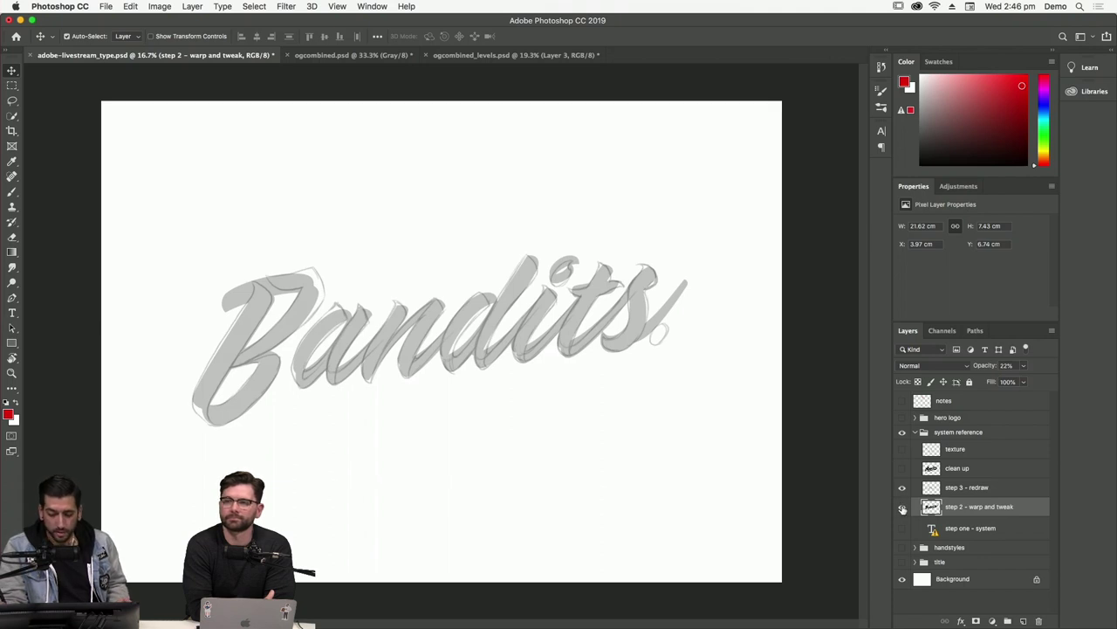
click(902, 507)
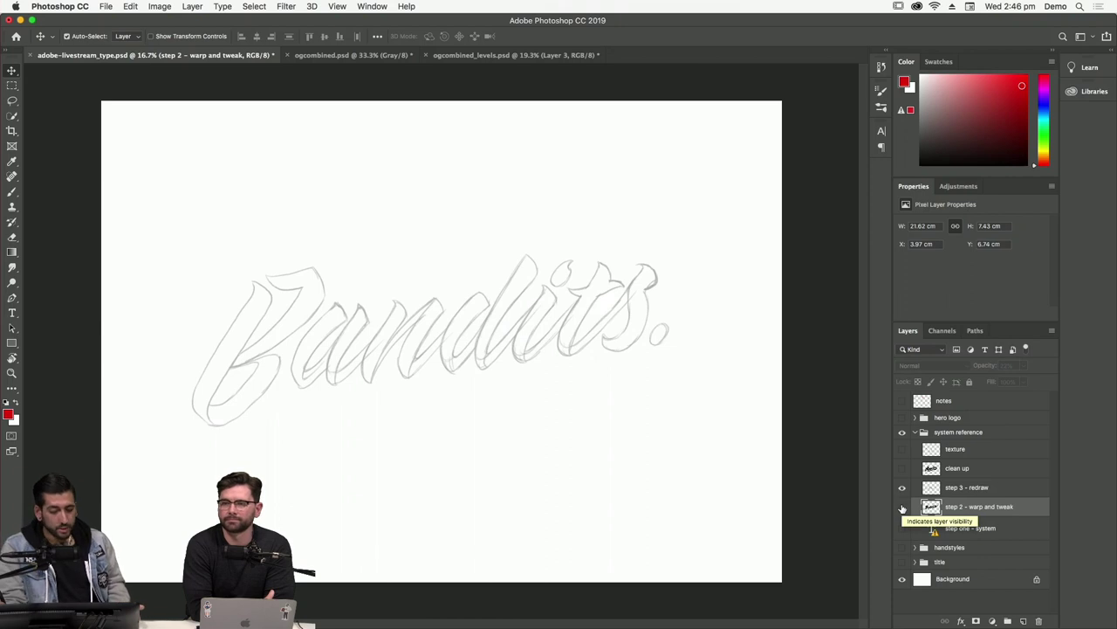
click(903, 507)
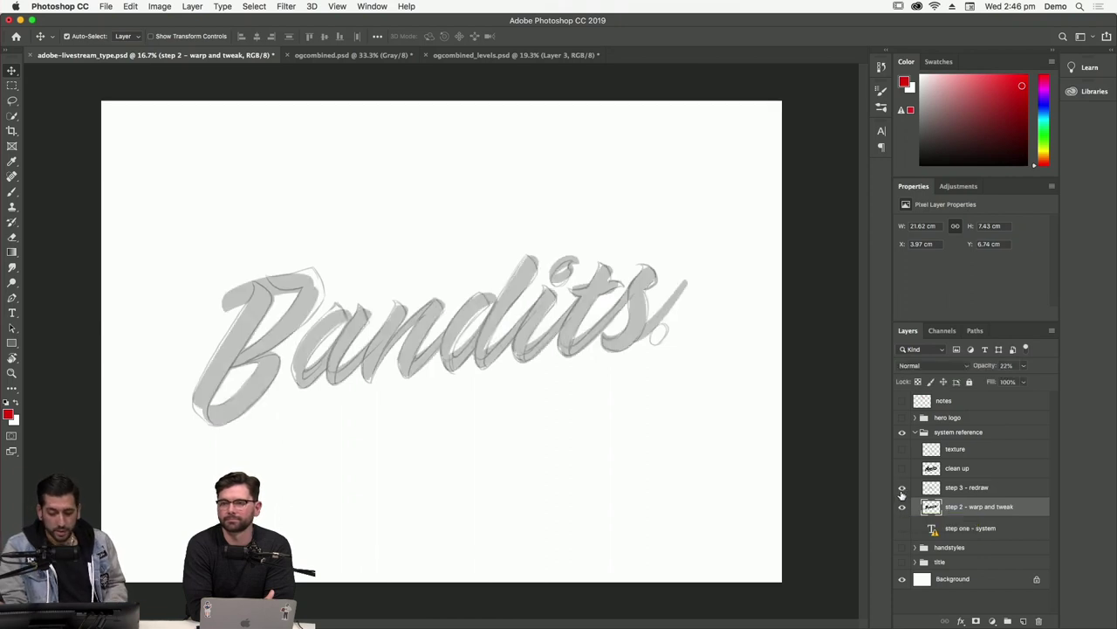
click(902, 506)
click(903, 506)
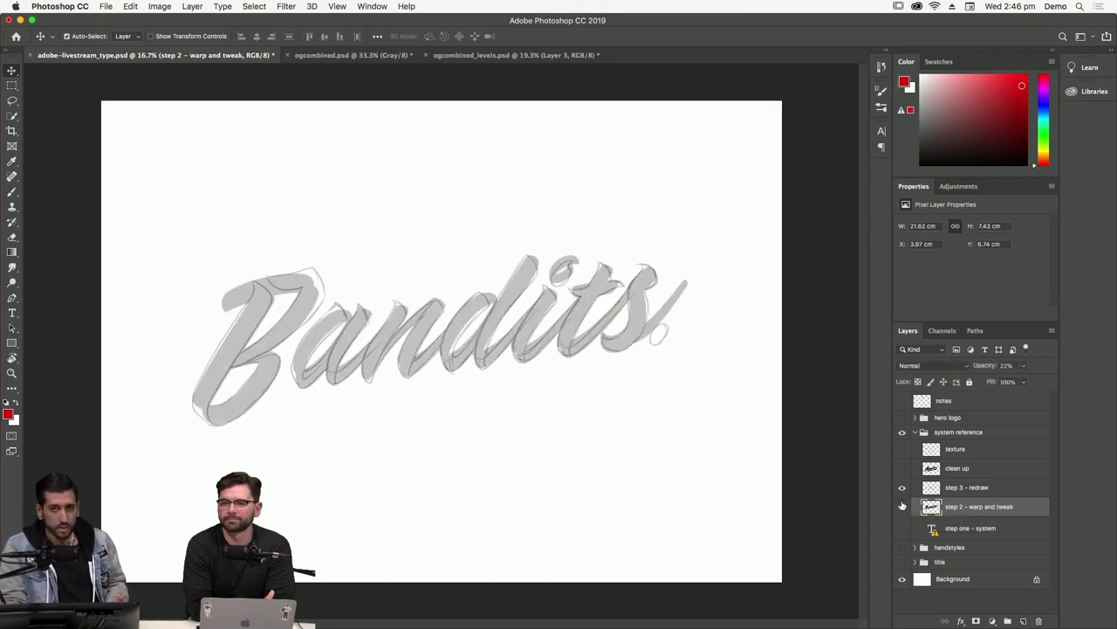
click(903, 507)
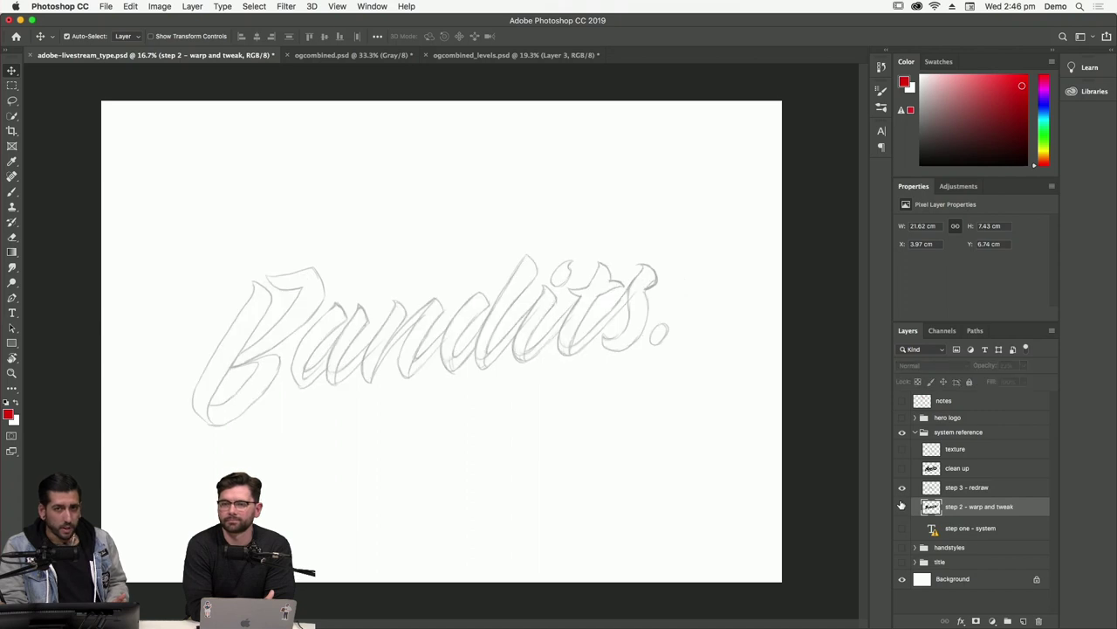
click(902, 506)
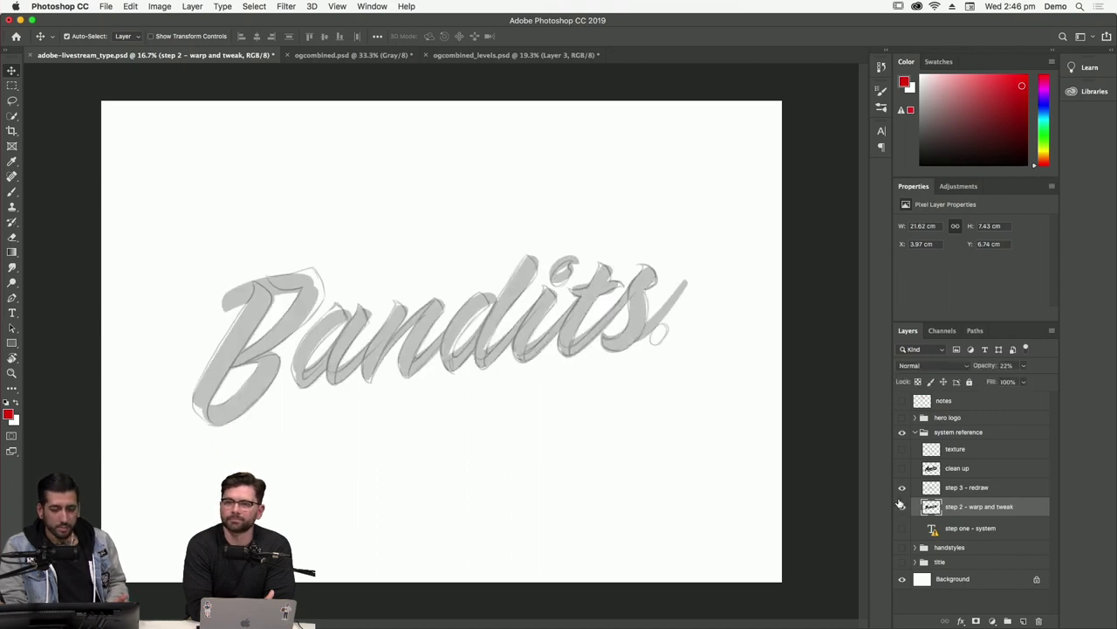
click(902, 506)
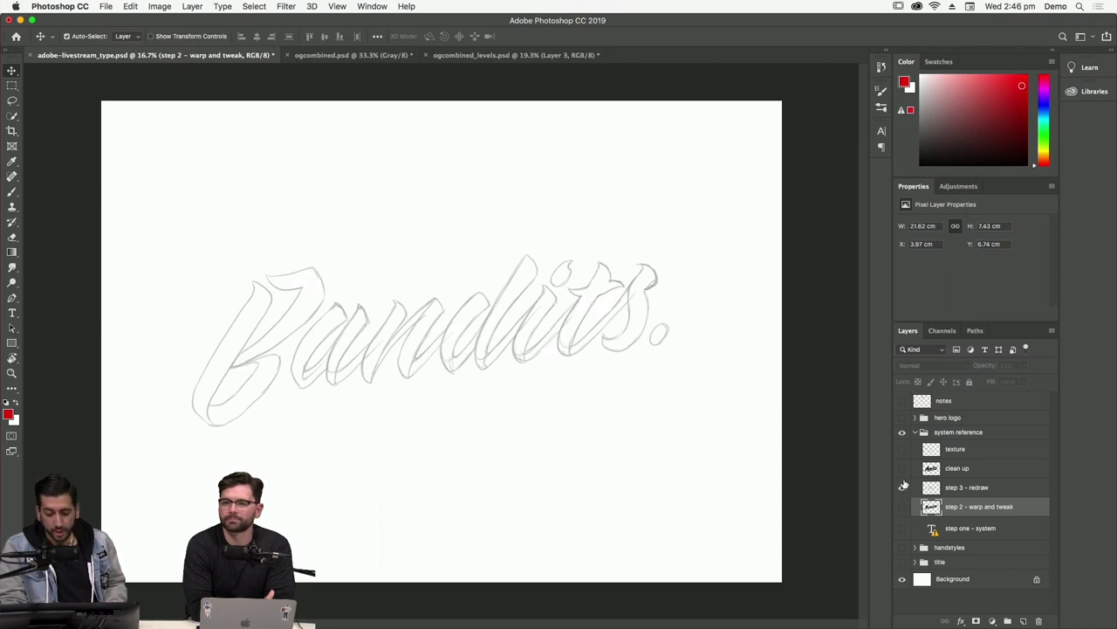
Swap the step 3 - redraw sketch for the clean up lettering and zoom in.
click(902, 487)
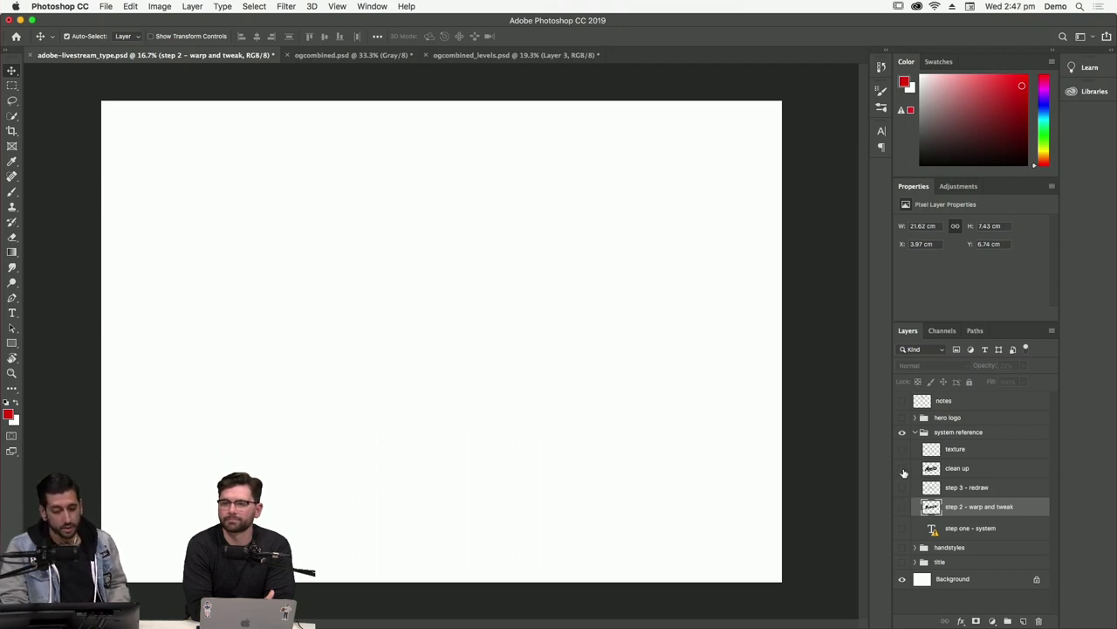
click(902, 469)
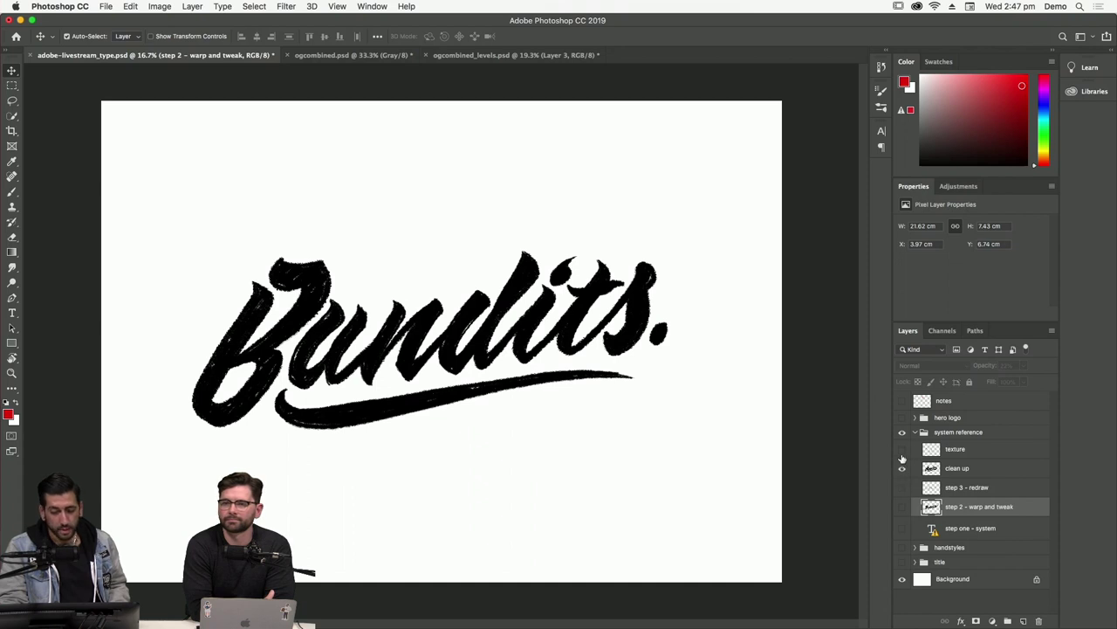
key(super+plus)
key(super+plus)
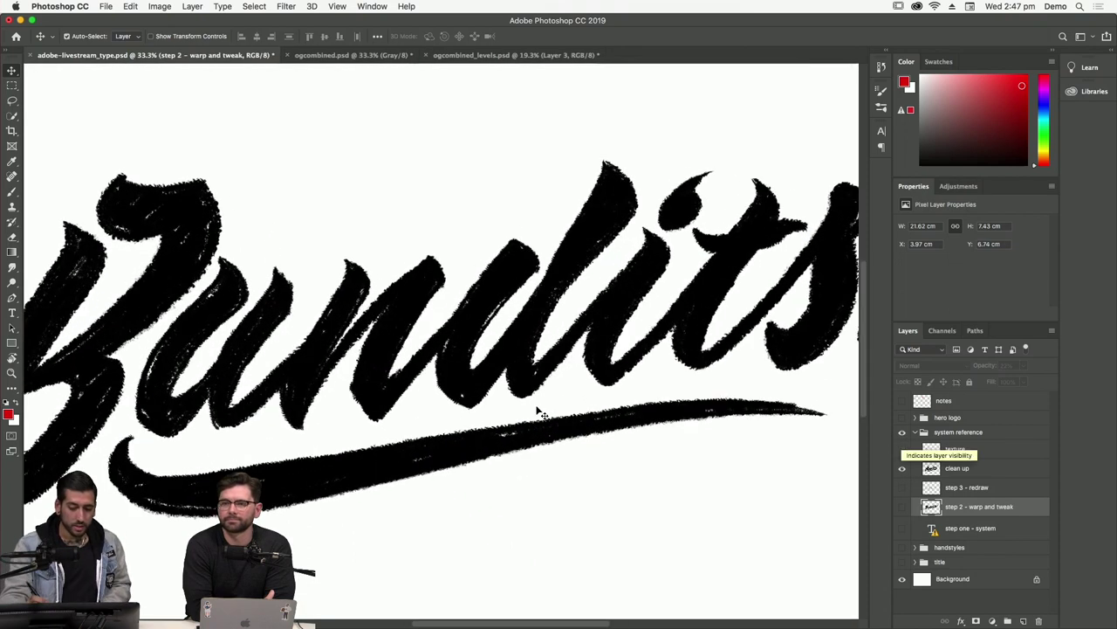
Pan across the inked clean up lettering, then zoom out and back in to inspect it.
scroll(608, 399, right, 2)
scroll(609, 399, down, 2)
scroll(609, 399, right, 2)
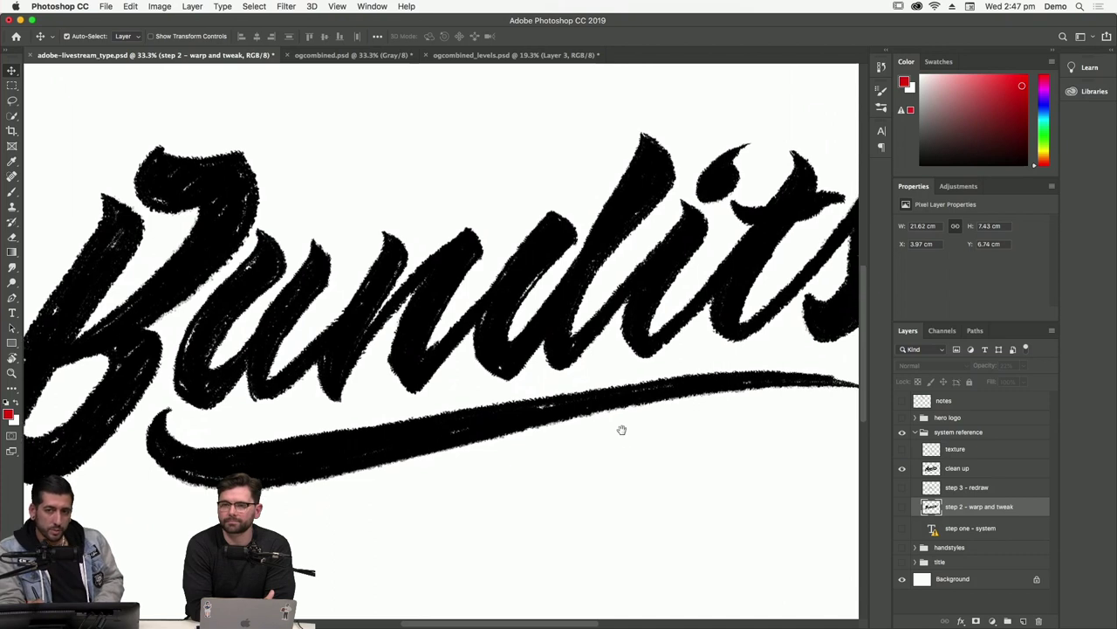
scroll(573, 397, up, 3)
scroll(574, 397, left, 4)
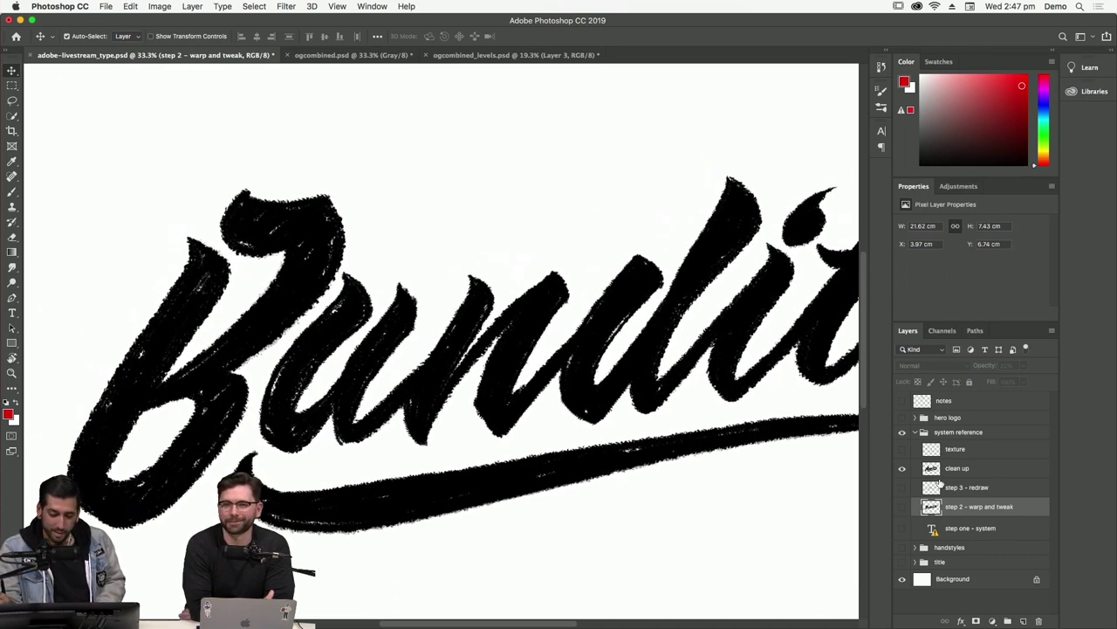
scroll(591, 496, down, 1)
scroll(591, 496, right, 2)
scroll(591, 496, down, 1)
scroll(591, 495, right, 2)
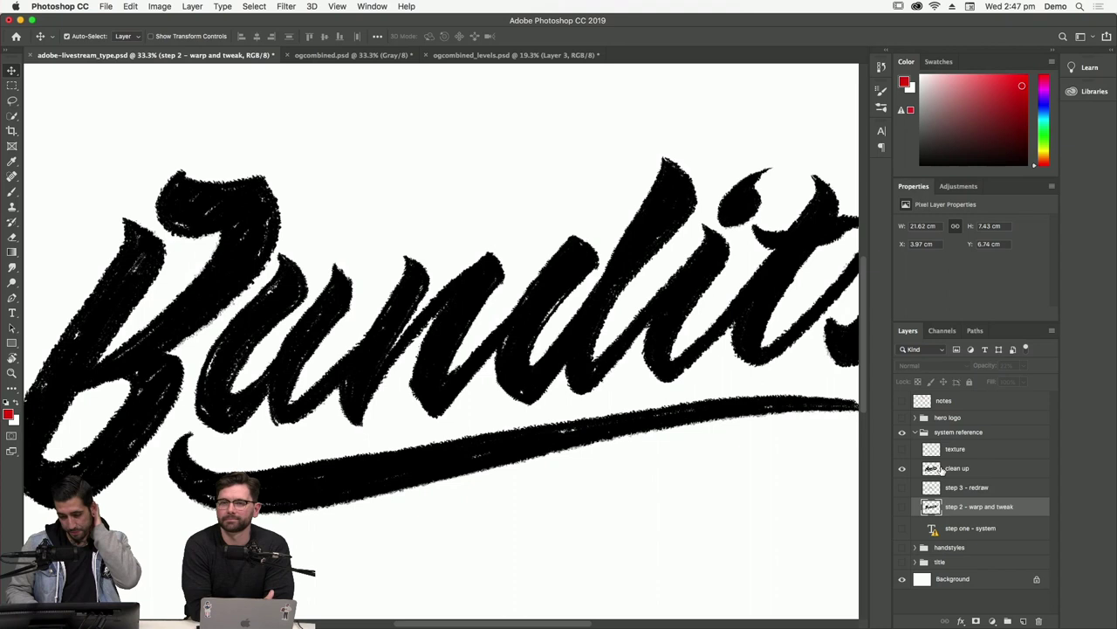
key(super+minus)
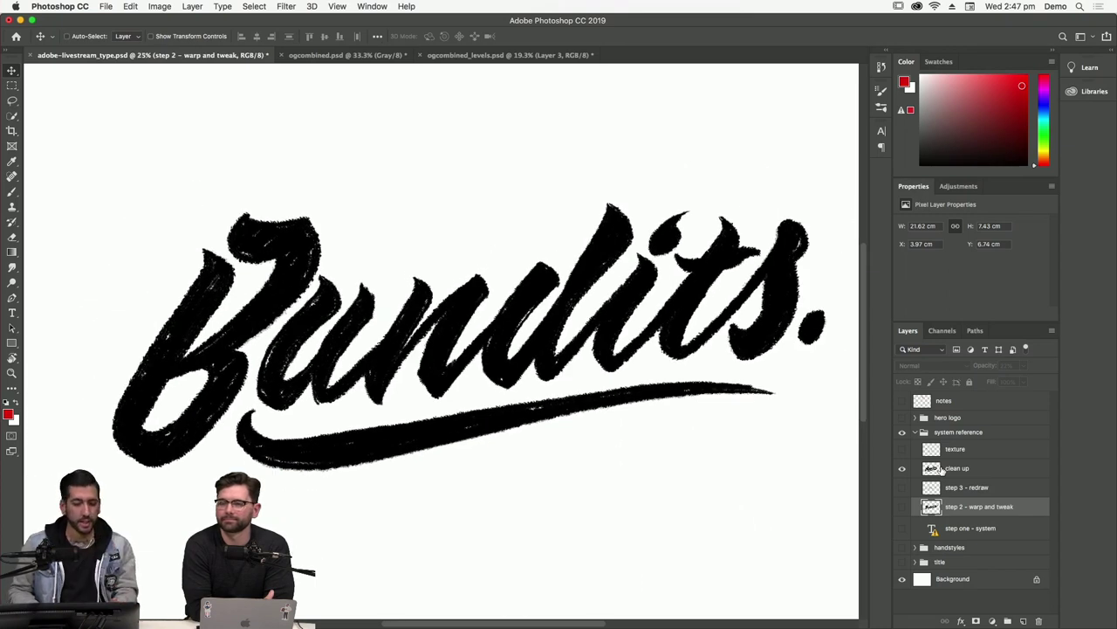
key(super+minus)
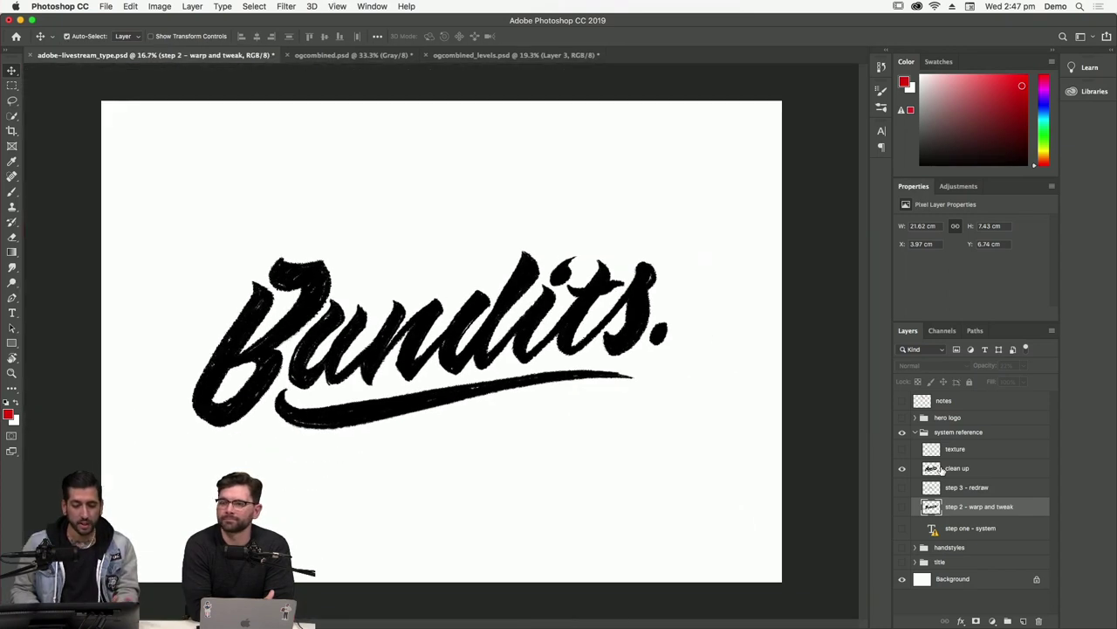
key(super+plus)
key(super+plus)
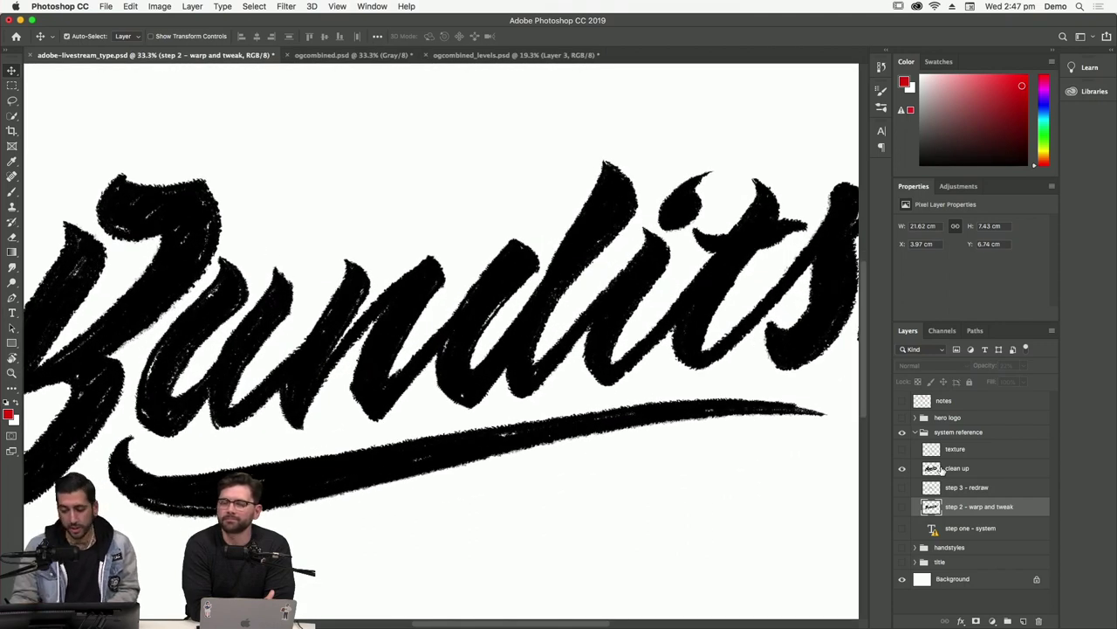
Add Layer 24 above clean up and choose the Spatter Bot Tilt brush at 284 px.
click(960, 469)
click(1025, 621)
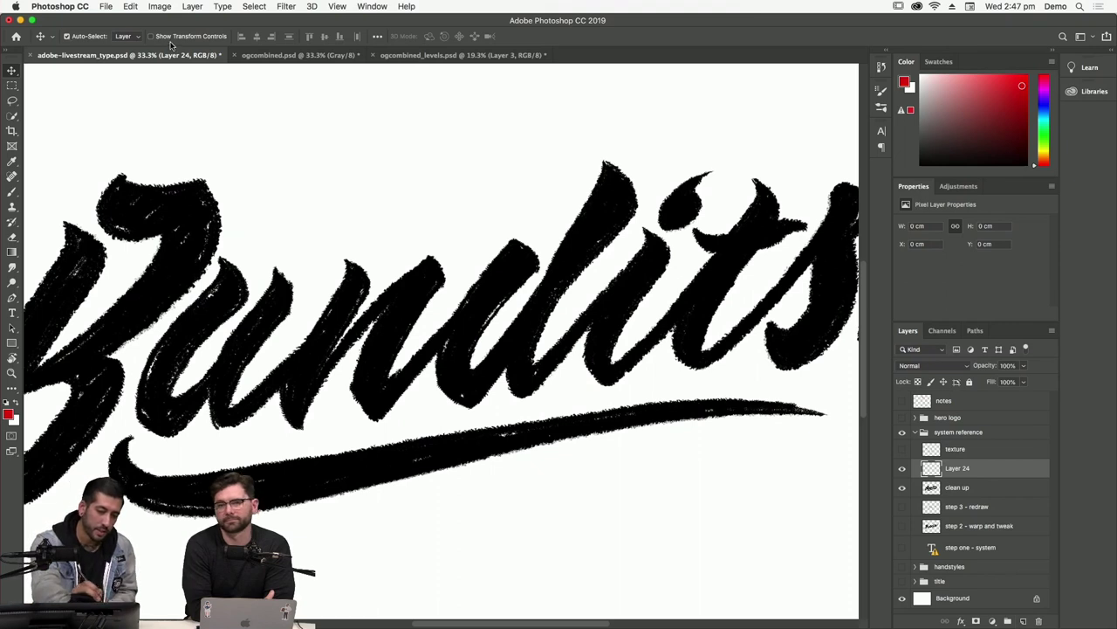
click(12, 190)
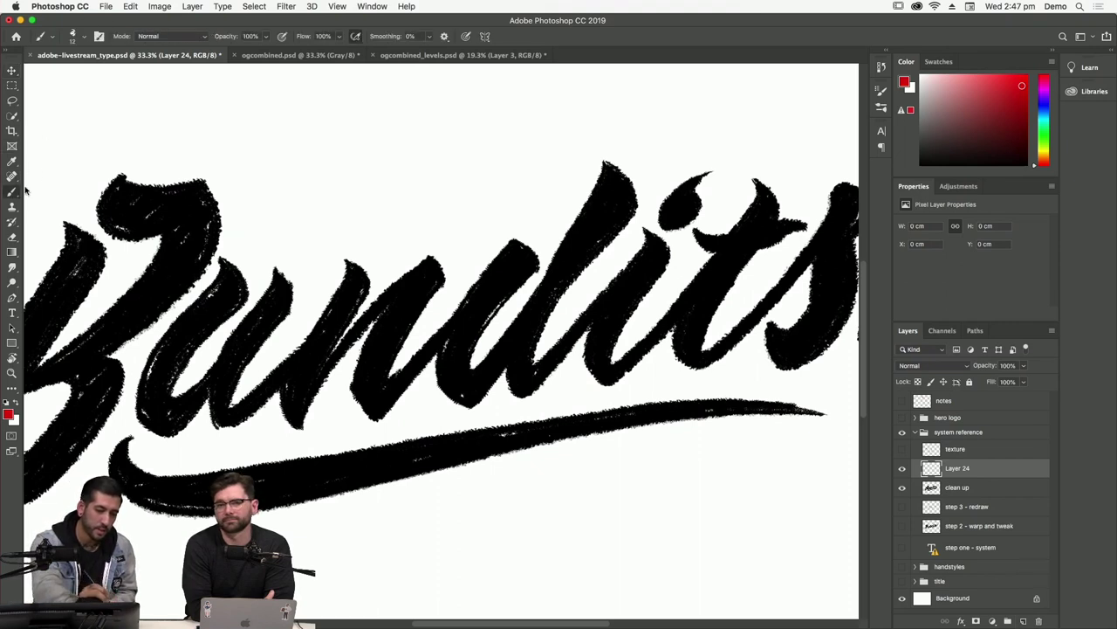
click(82, 36)
scroll(155, 153, up, 5)
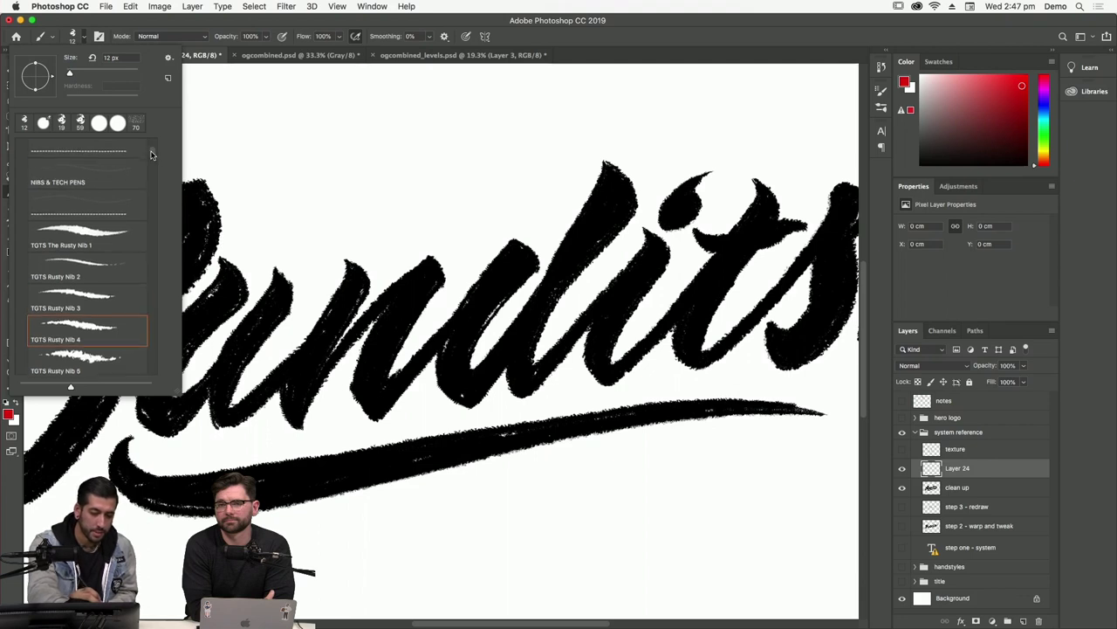
drag(153, 142, 153, 160)
click(23, 214)
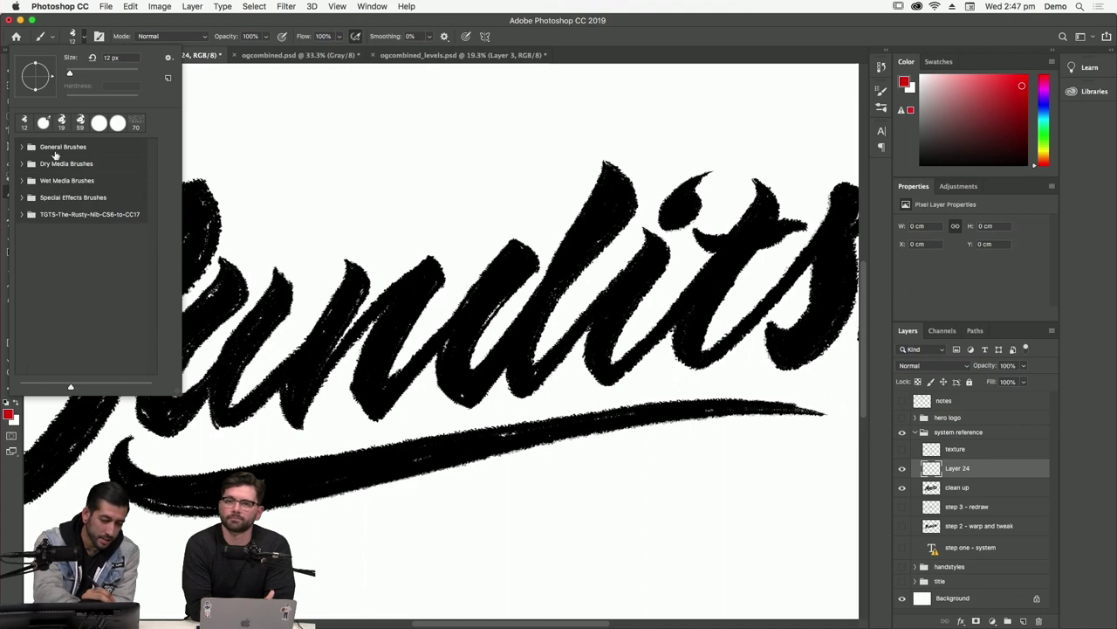
click(21, 197)
drag(152, 159, 155, 331)
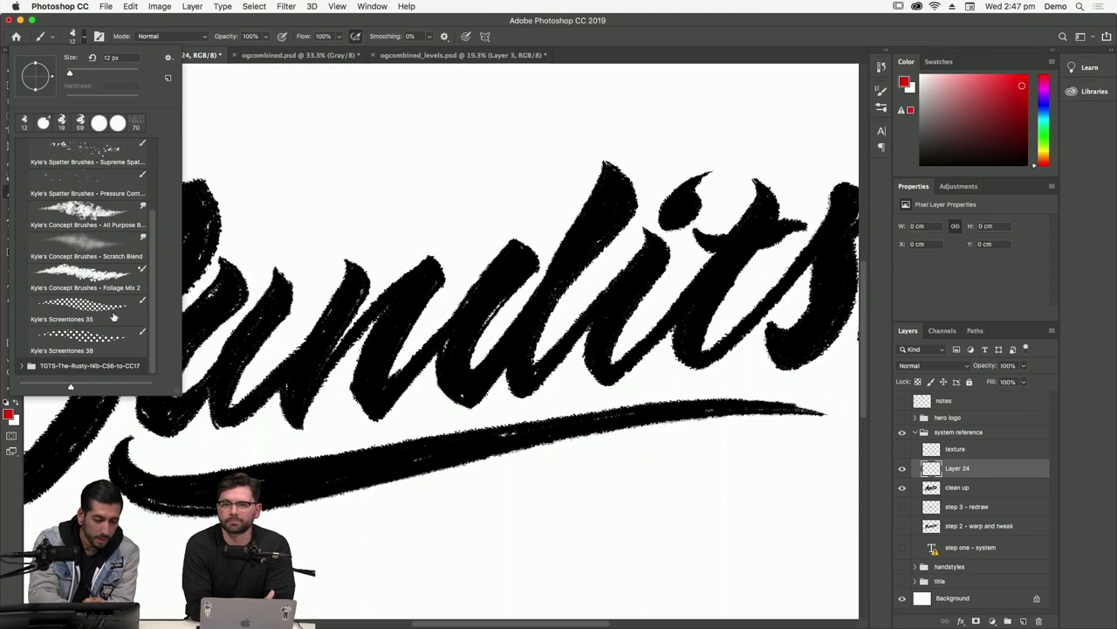
scroll(140, 231, up, 5)
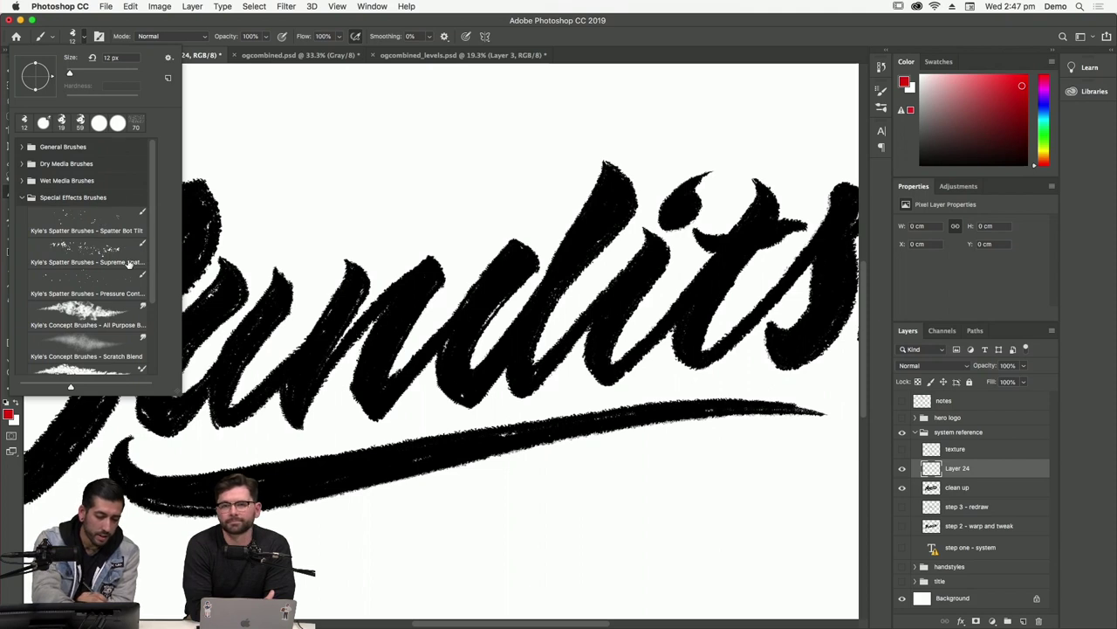
click(95, 216)
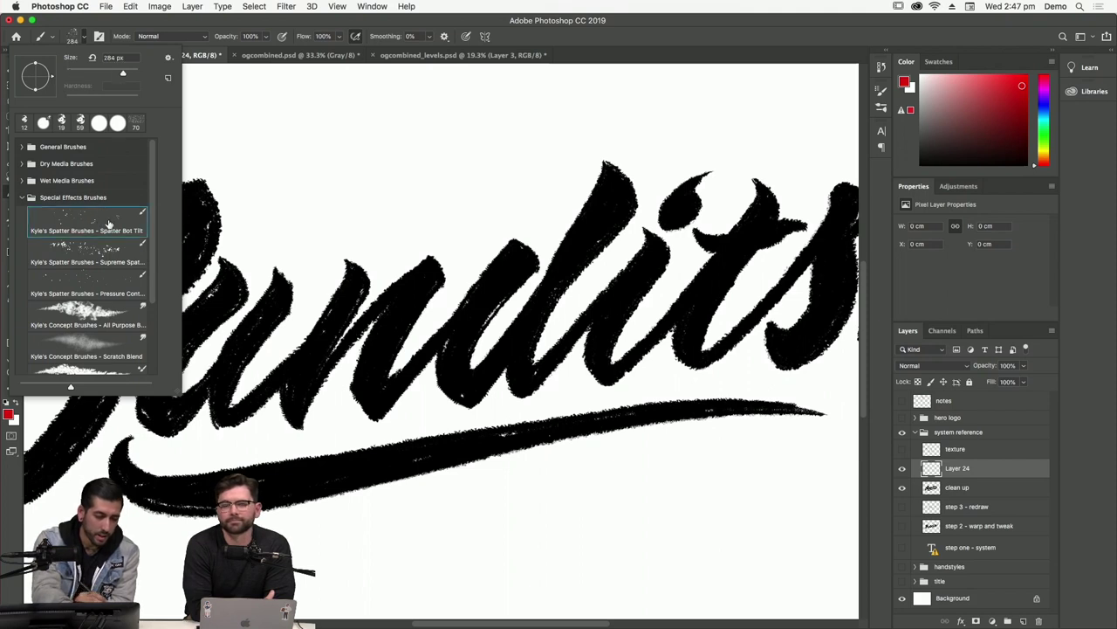
click(115, 35)
scroll(544, 392, left, 5)
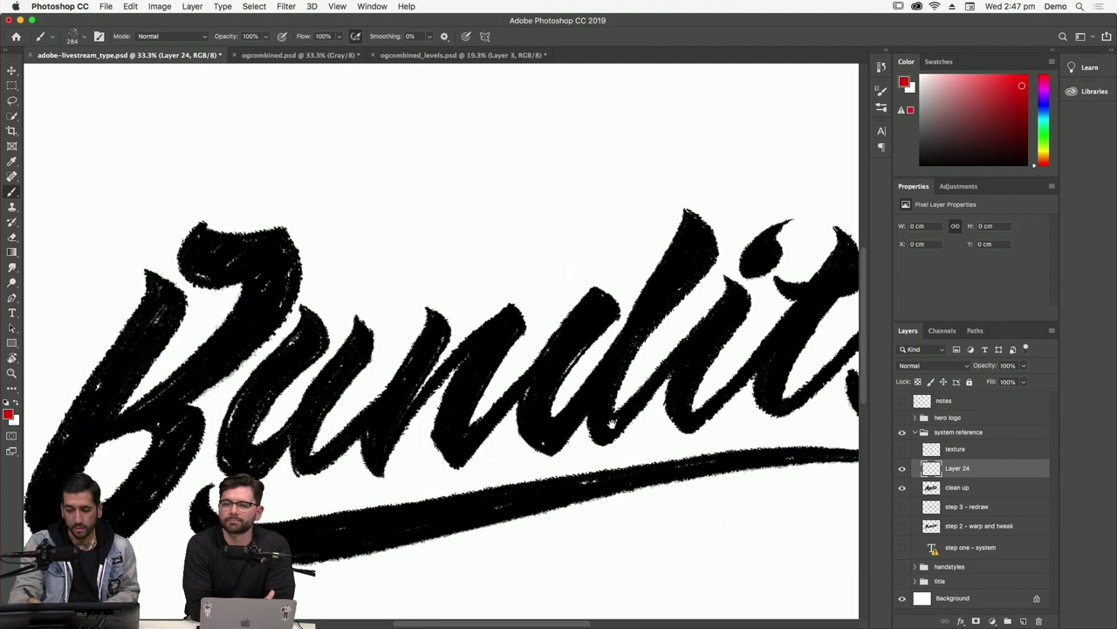
Try test spatter dabs above the lettering, swapping colours with X, and undo them all.
scroll(571, 349, left, 5)
key(x)
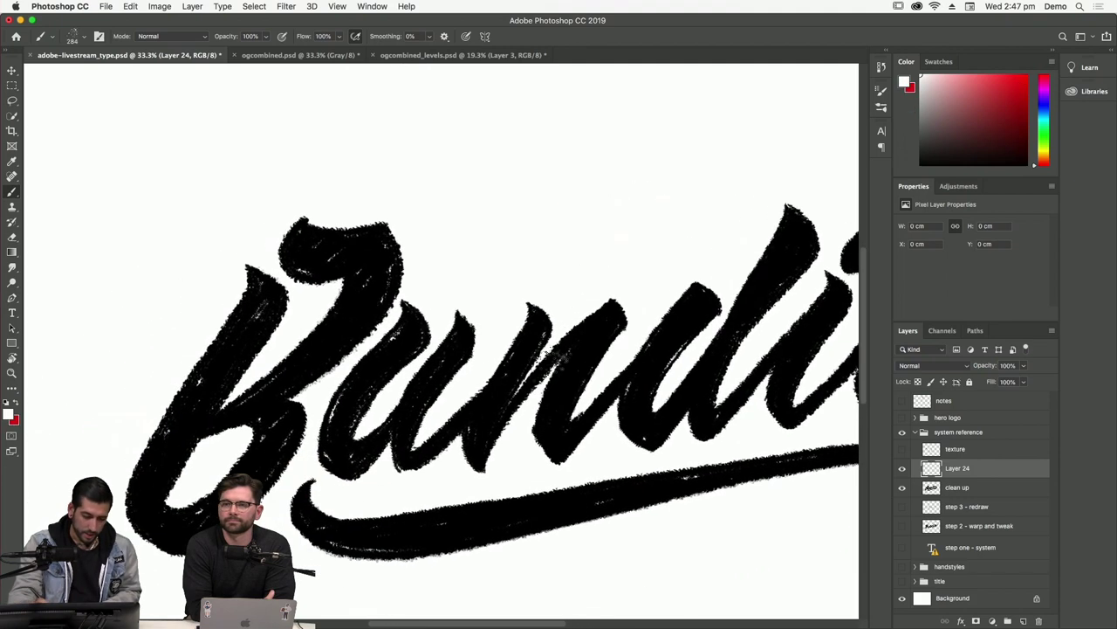
scroll(476, 324, left, 5)
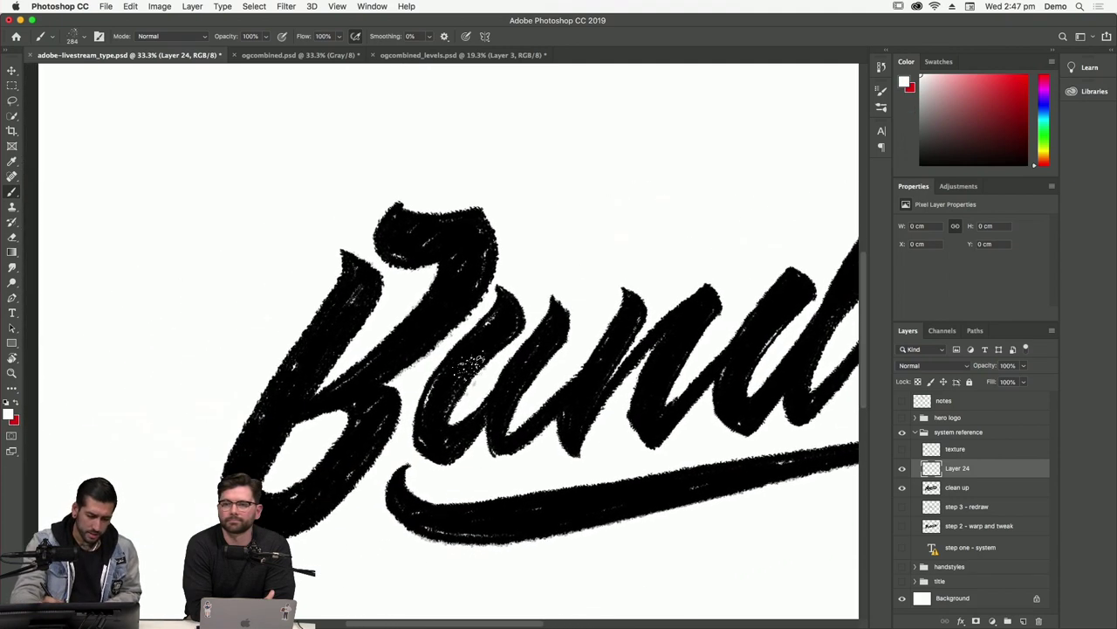
key(x)
scroll(483, 242, up, 5)
mouse_move(496, 272)
mouse_down()
mouse_move(557, 219)
mouse_move(639, 179)
mouse_move(707, 213)
mouse_move(707, 279)
mouse_move(472, 223)
mouse_move(323, 231)
mouse_move(377, 218)
mouse_up()
key(super+z)
mouse_move(225, 242)
mouse_down()
mouse_move(241, 223)
mouse_move(243, 239)
mouse_up()
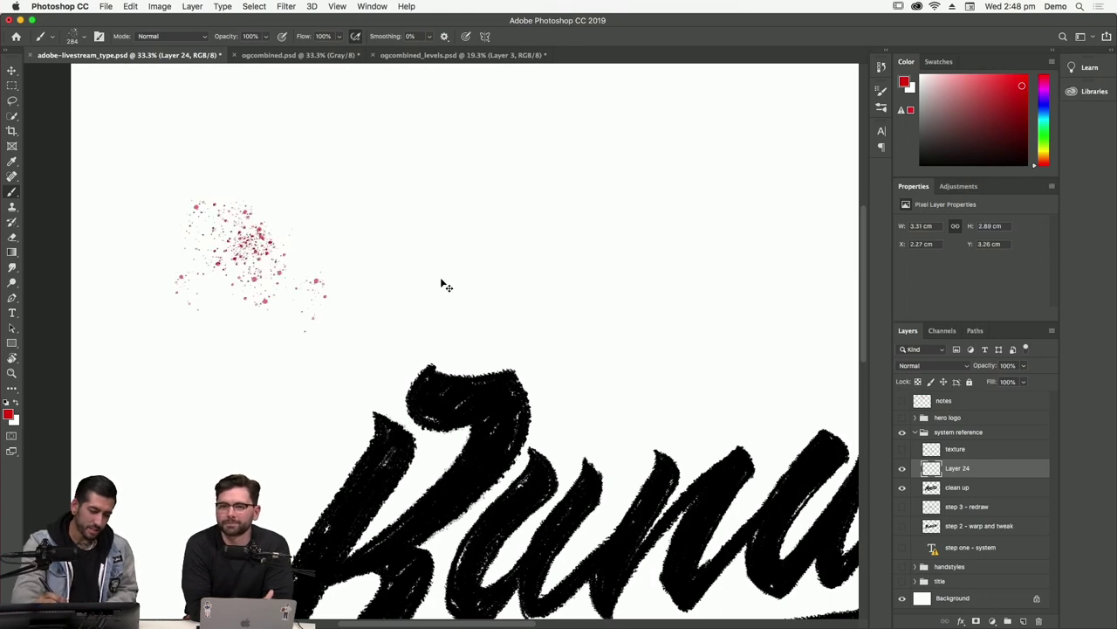
key(super+z)
drag(511, 221, 510, 221)
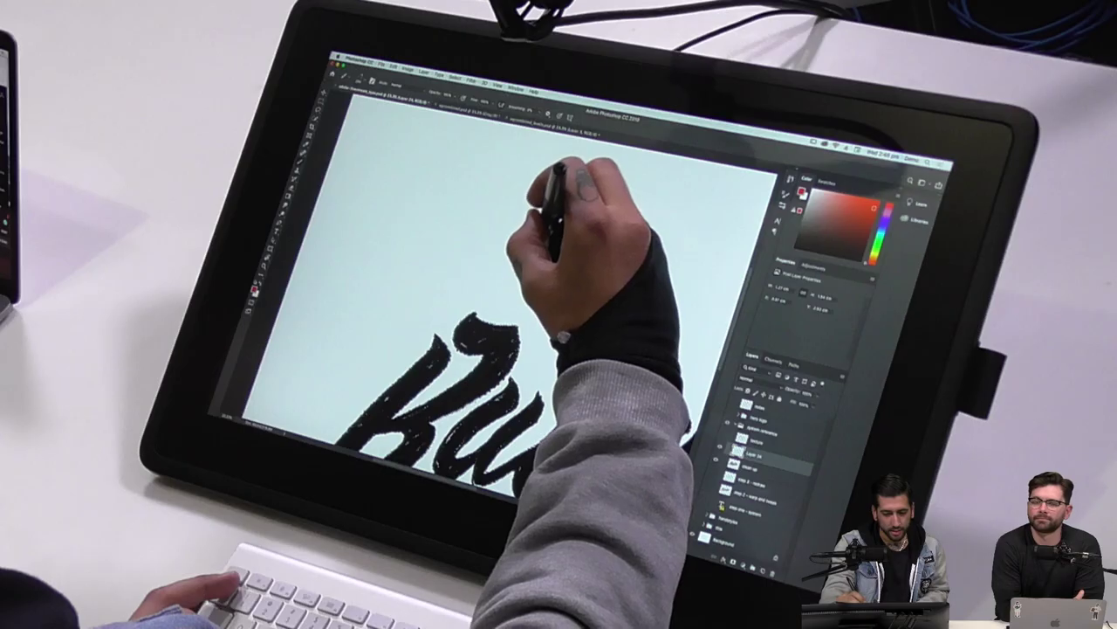
drag(543, 228, 542, 232)
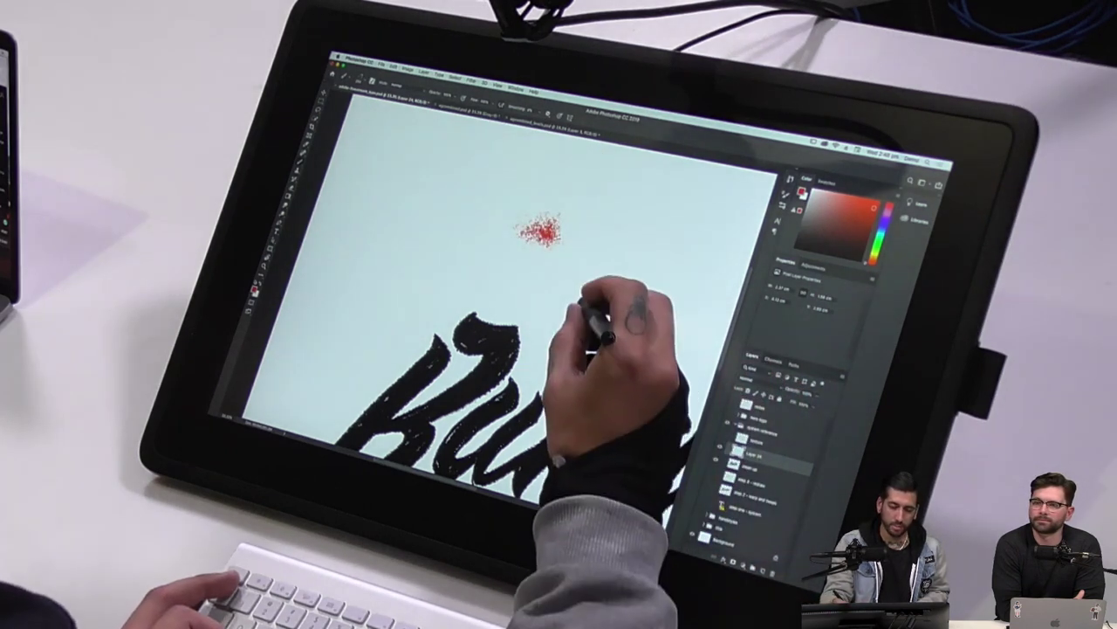
drag(594, 316, 596, 321)
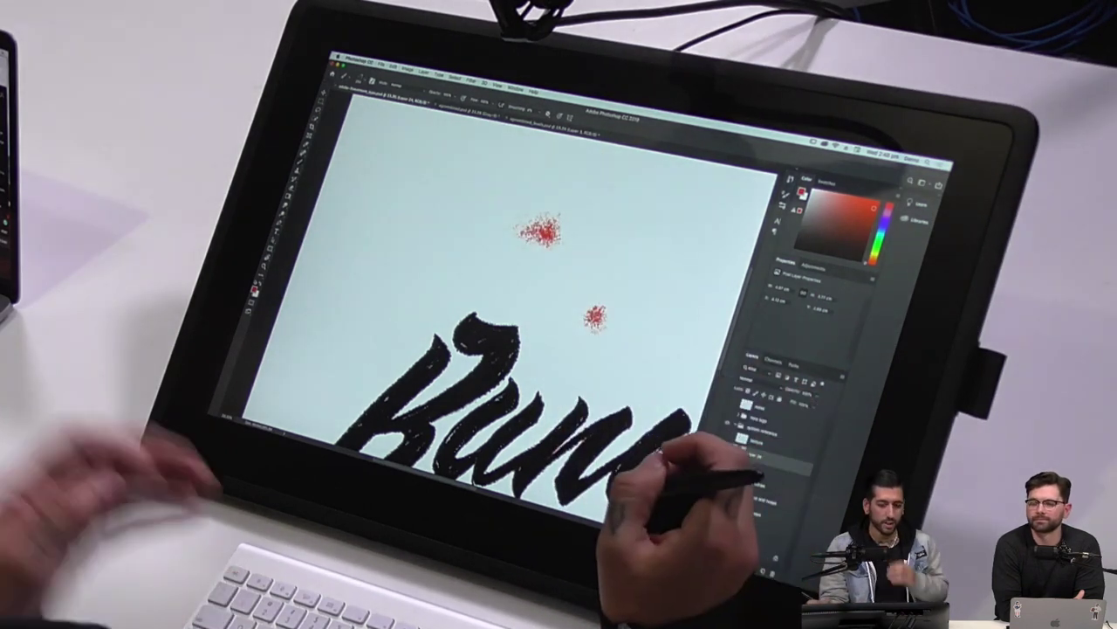
key(super+z)
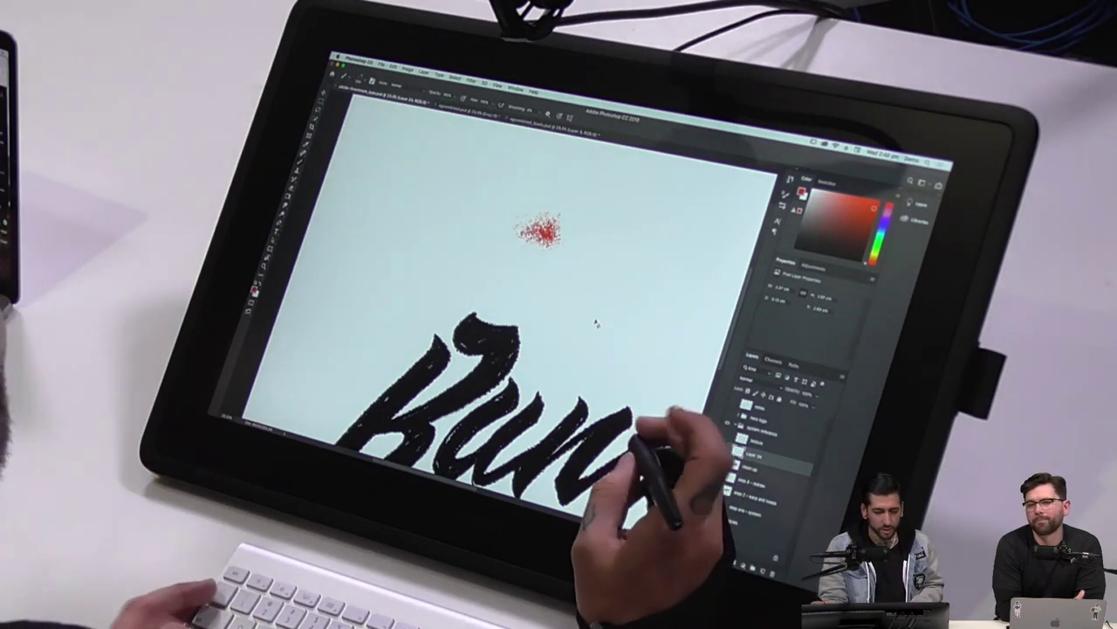
key(super+z)
Switch to a grainy spatter brush and speckle white over the B and a strokes.
click(354, 85)
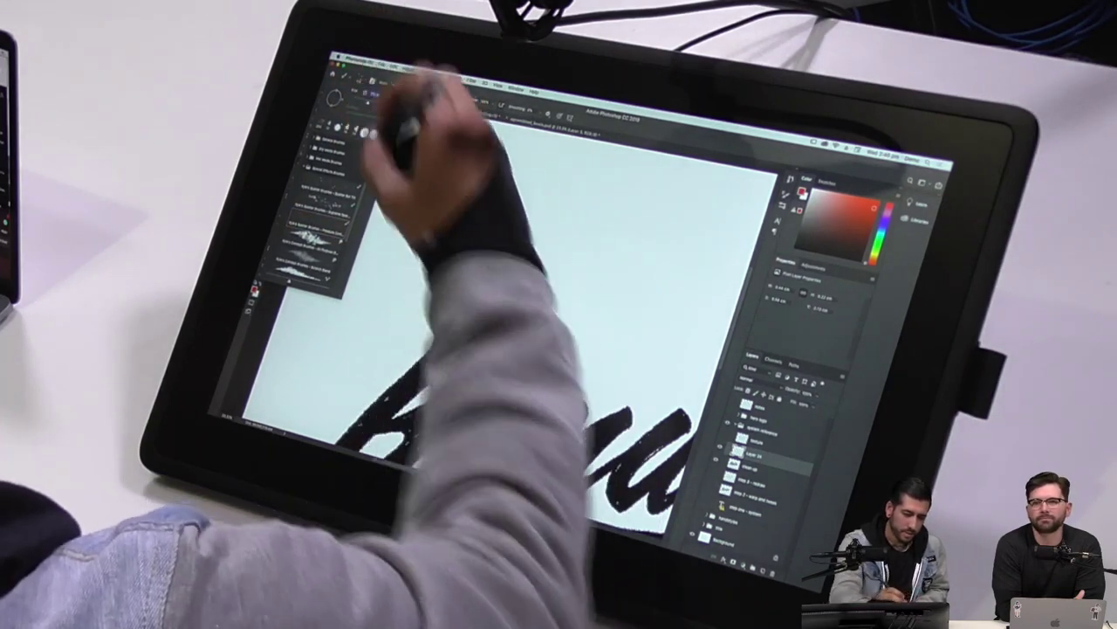
click(534, 325)
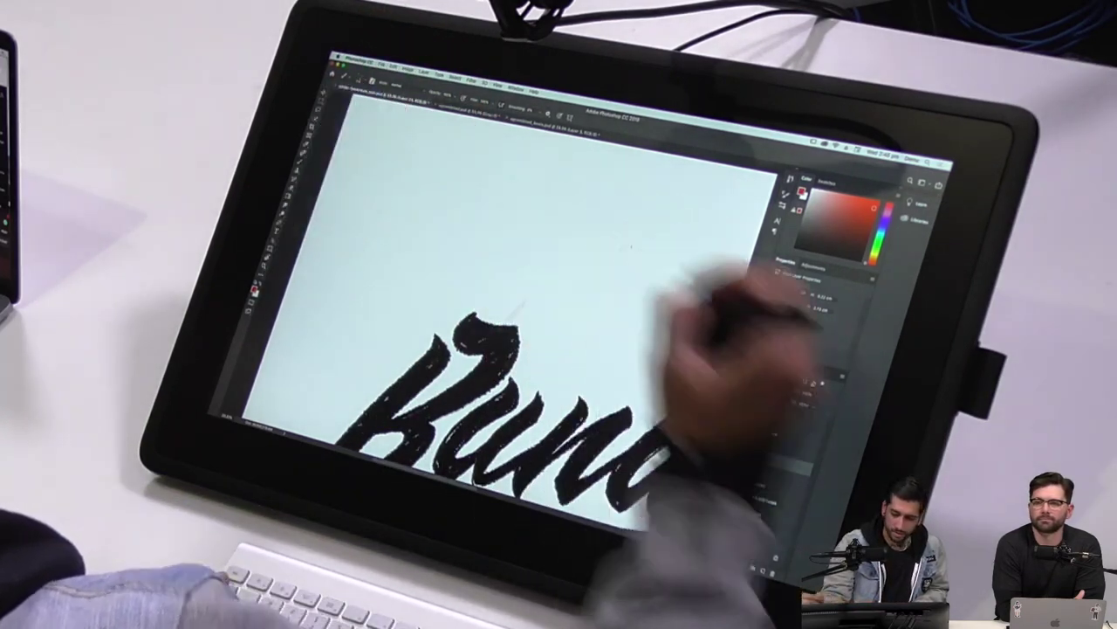
drag(495, 278, 548, 192)
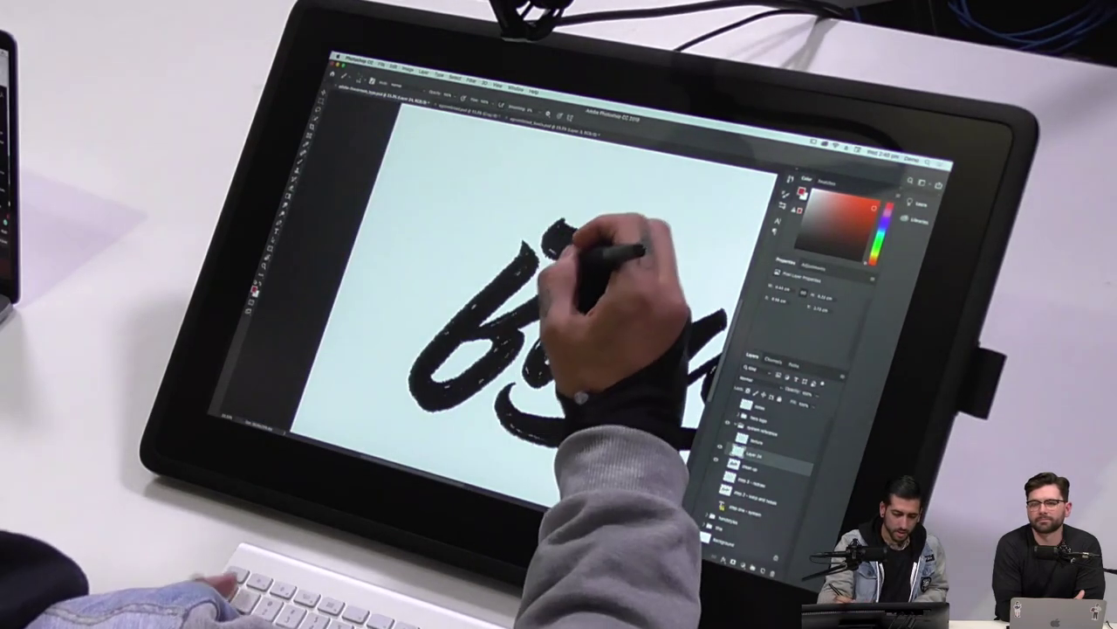
mouse_move(528, 278)
mouse_down()
mouse_move(512, 337)
mouse_move(436, 369)
mouse_move(449, 399)
mouse_move(479, 391)
mouse_move(536, 323)
mouse_move(554, 275)
mouse_move(550, 234)
mouse_move(586, 337)
mouse_move(579, 312)
mouse_move(536, 299)
mouse_move(604, 367)
mouse_up()
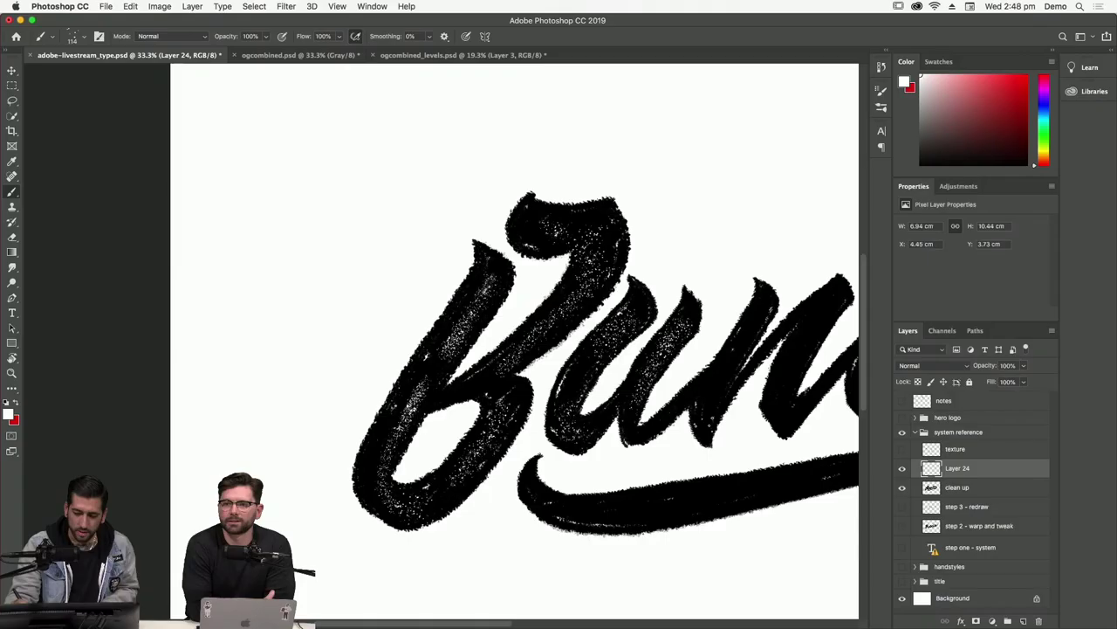
Speckle white over the s, the period dot and the top of the i.
drag(663, 470, 500, 505)
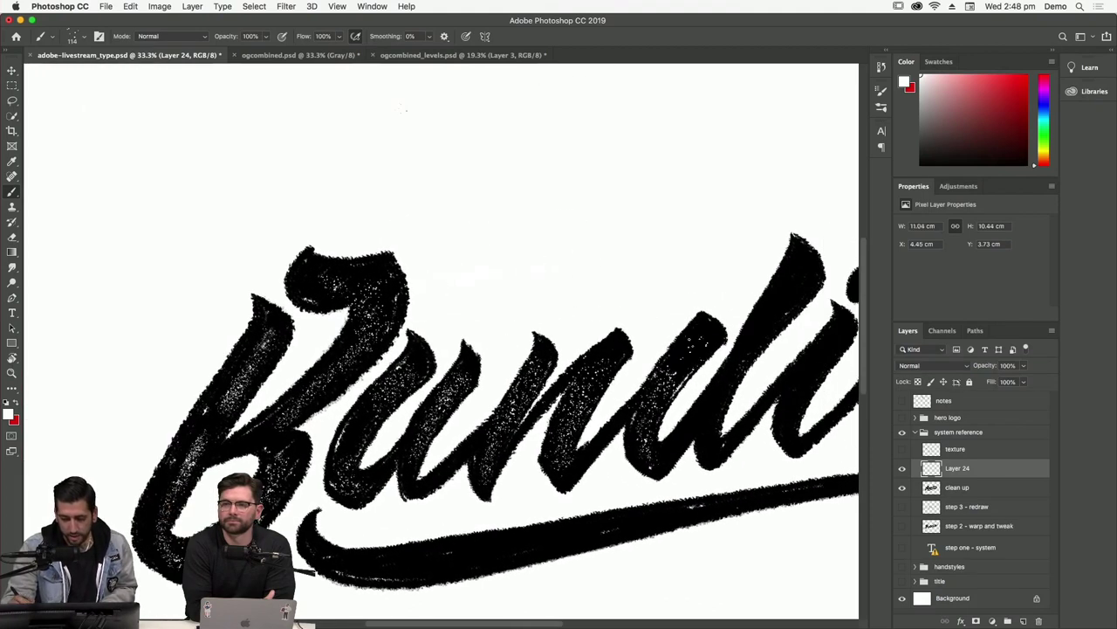
scroll(463, 332, right, 5)
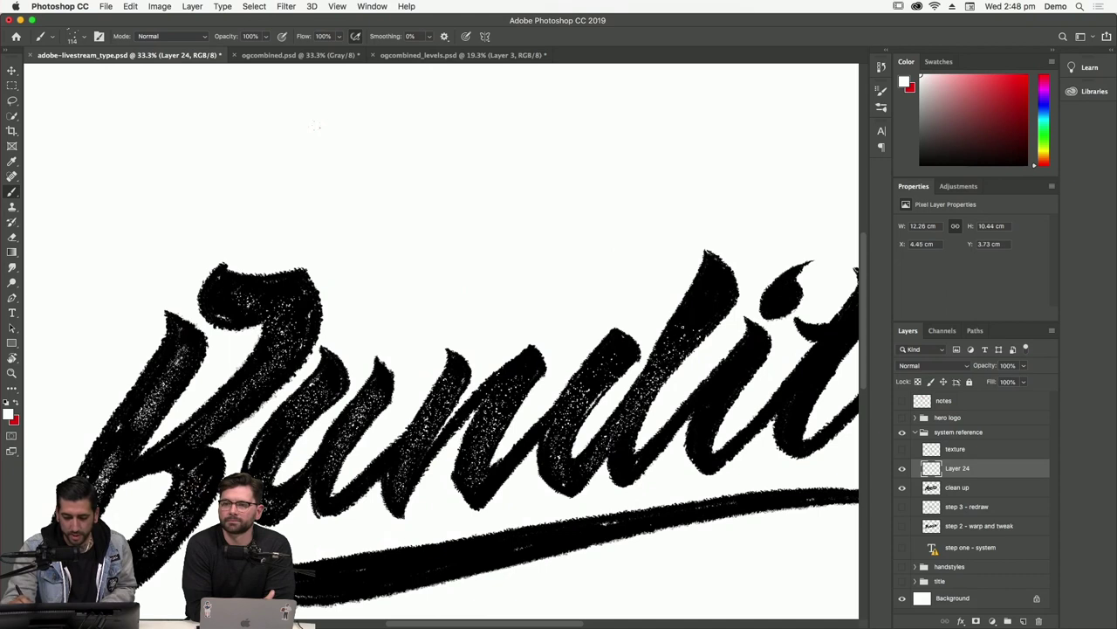
scroll(463, 384, right, 3)
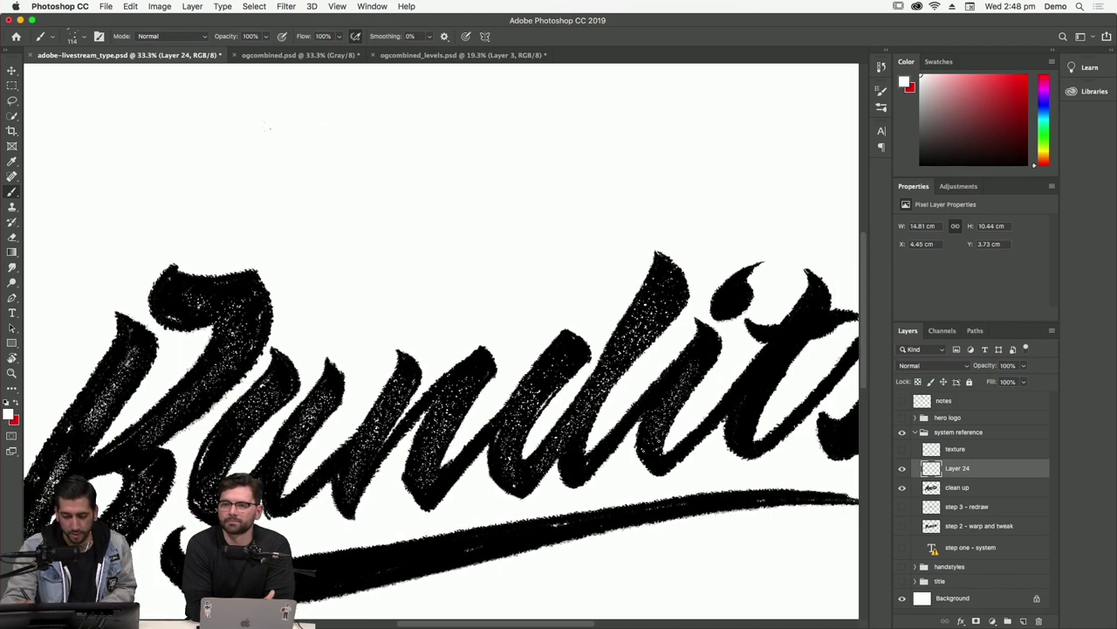
scroll(445, 384, right, 5)
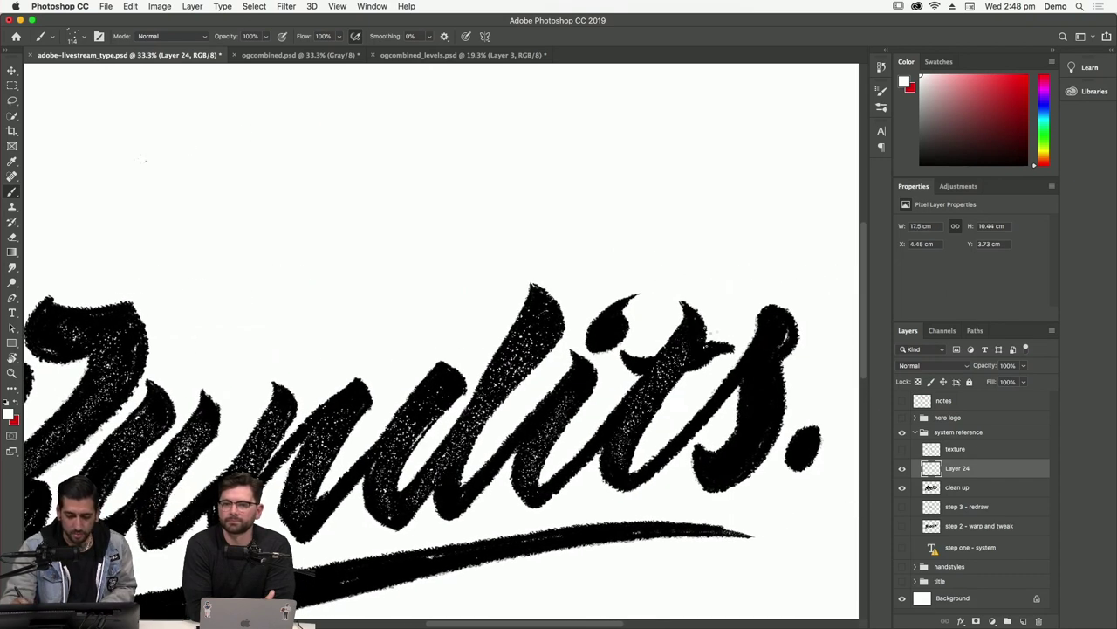
scroll(419, 410, right, 4)
drag(690, 371, 695, 395)
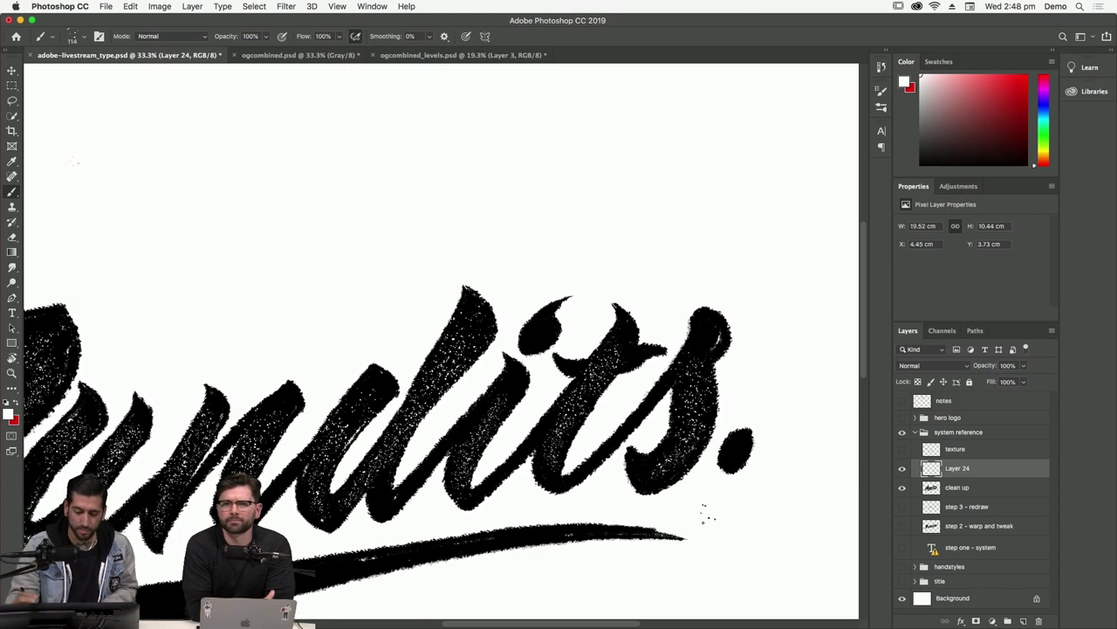
drag(739, 452, 731, 446)
drag(544, 321, 529, 346)
Speckle white along the underline swash, then zoom out to the whole document.
scroll(623, 419, left, 5)
scroll(623, 419, down, 3)
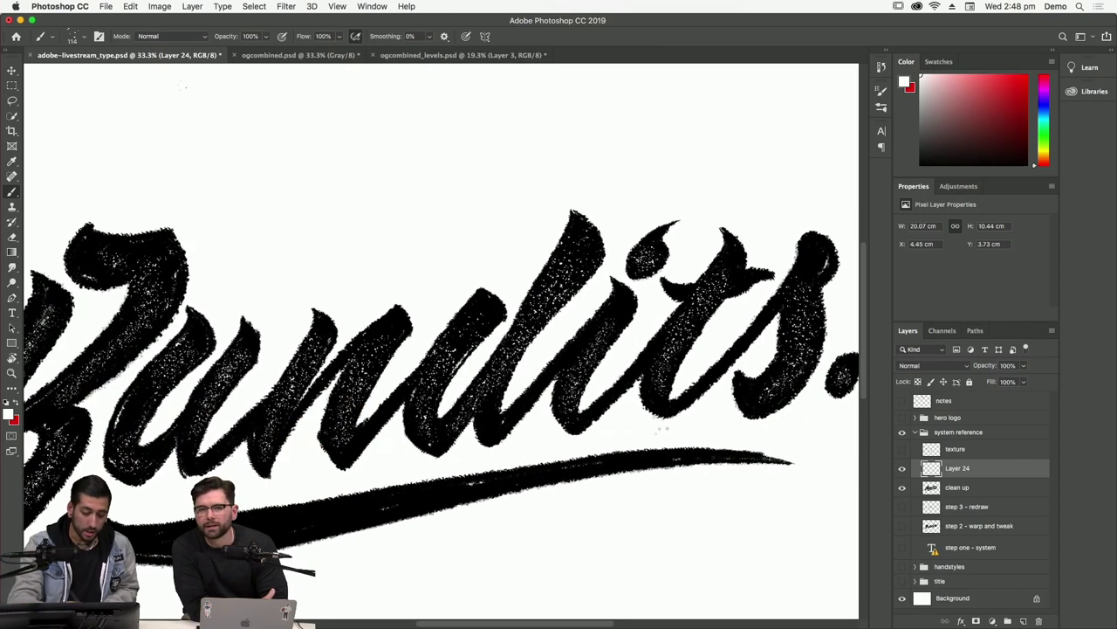
drag(366, 508, 607, 459)
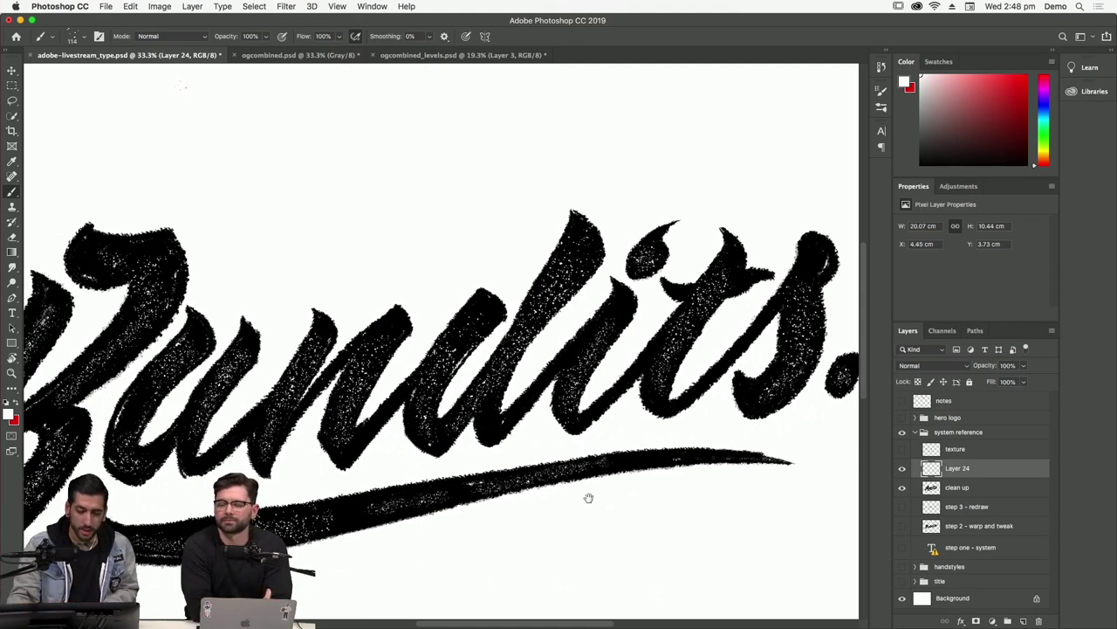
drag(588, 497, 759, 394)
key(super+minus)
scroll(543, 365, left, 2)
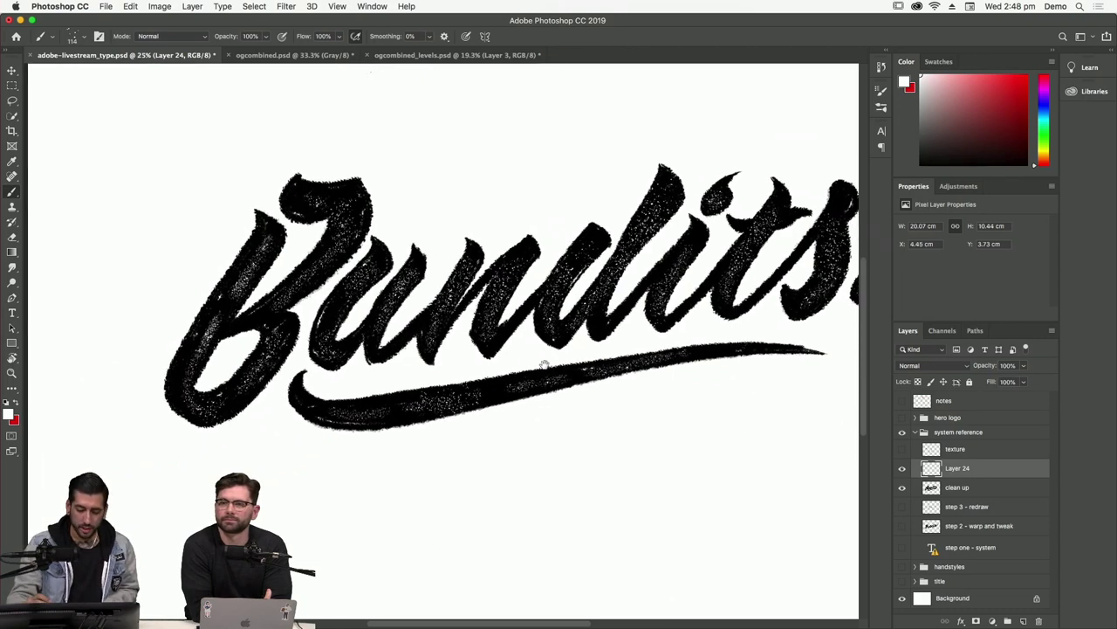
key(super+minus)
key(super+minus)
Compare the lettering with Layer 24's speckles hidden and shown again.
key(super+plus)
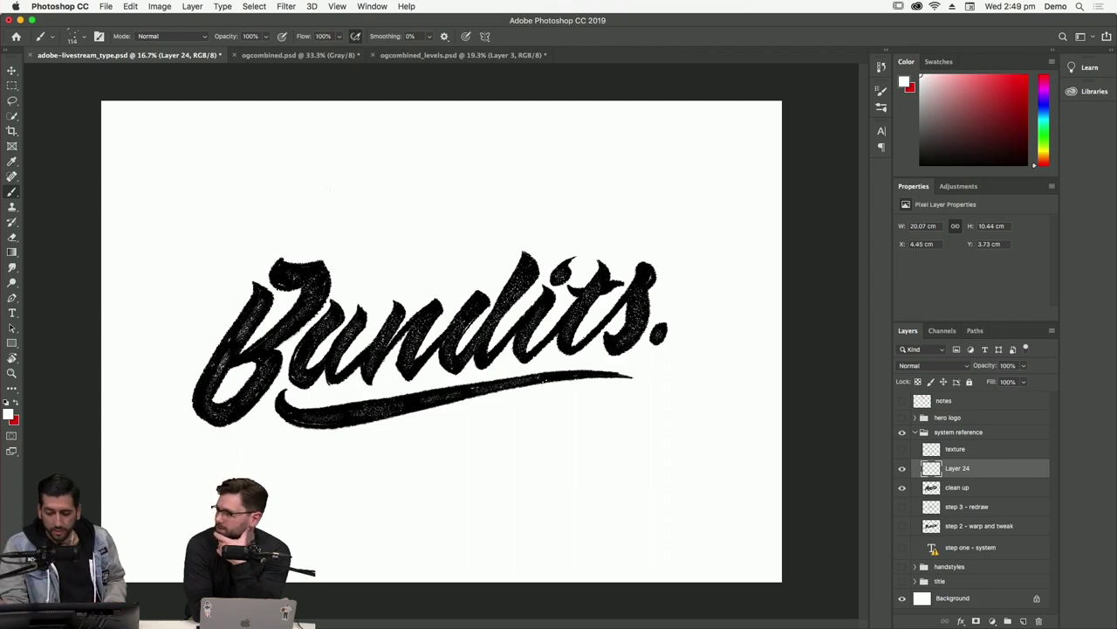
click(902, 469)
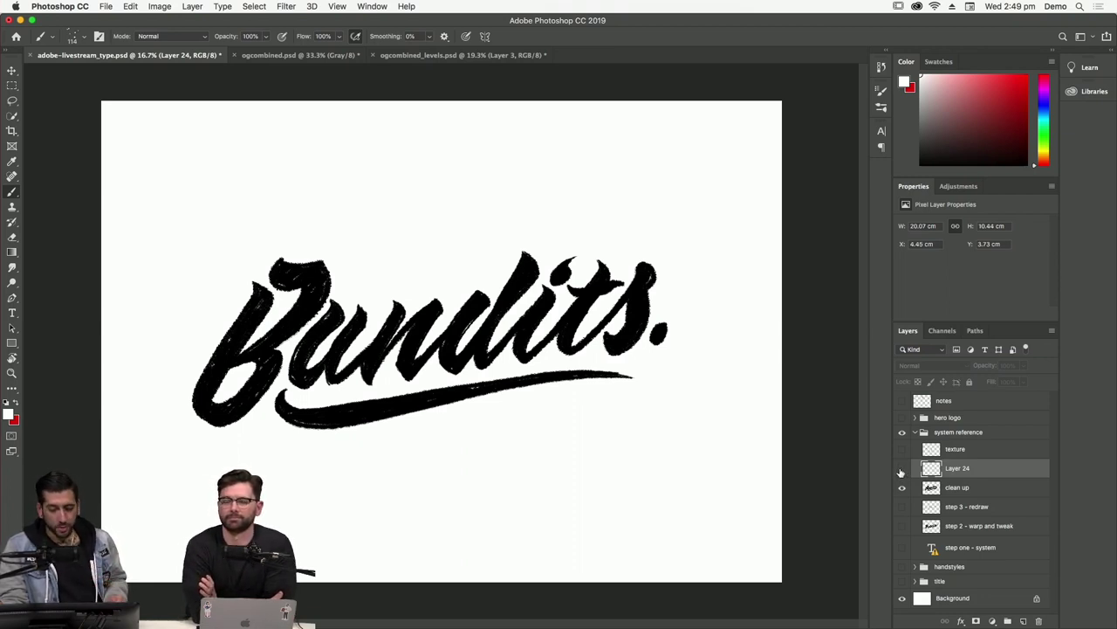
click(902, 470)
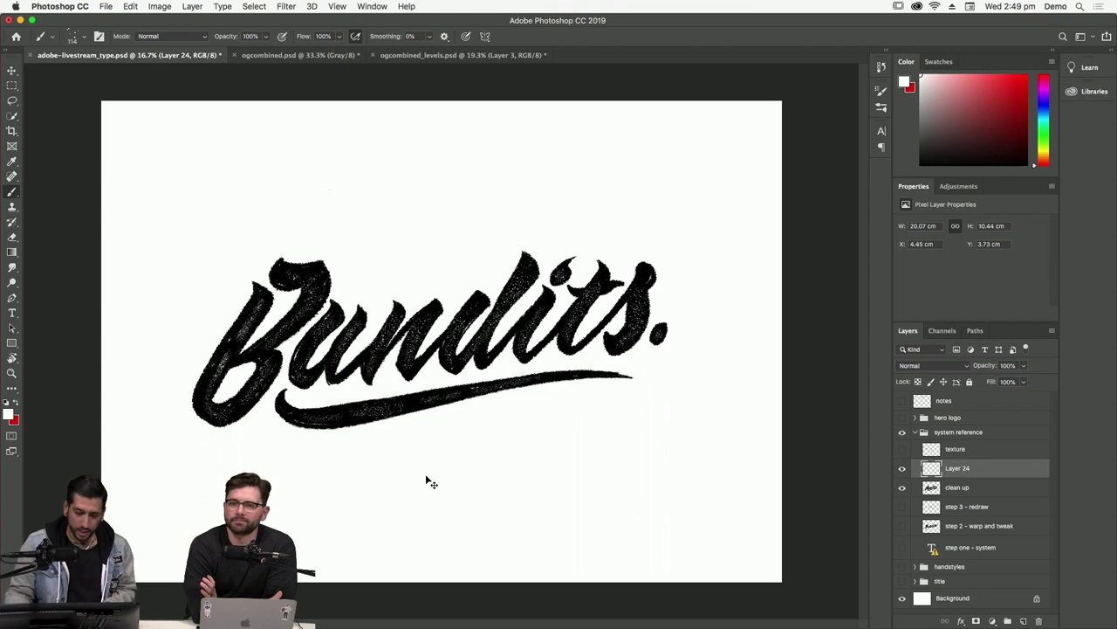
Zoom in and paint black rough grain on the left and right edges of the B.
key(super+equal)
key(x)
key(x)
drag(426, 477, 601, 520)
drag(271, 397, 276, 404)
drag(379, 405, 384, 426)
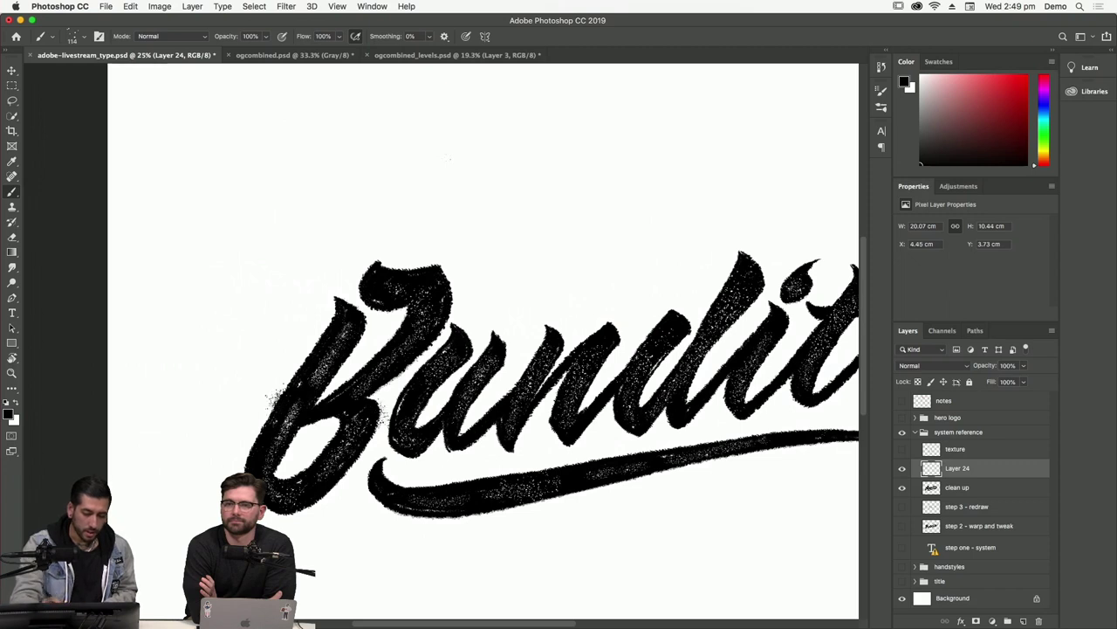
Paint black grain on the u's left edge, the n's top, and the n–d join.
drag(471, 348, 467, 334)
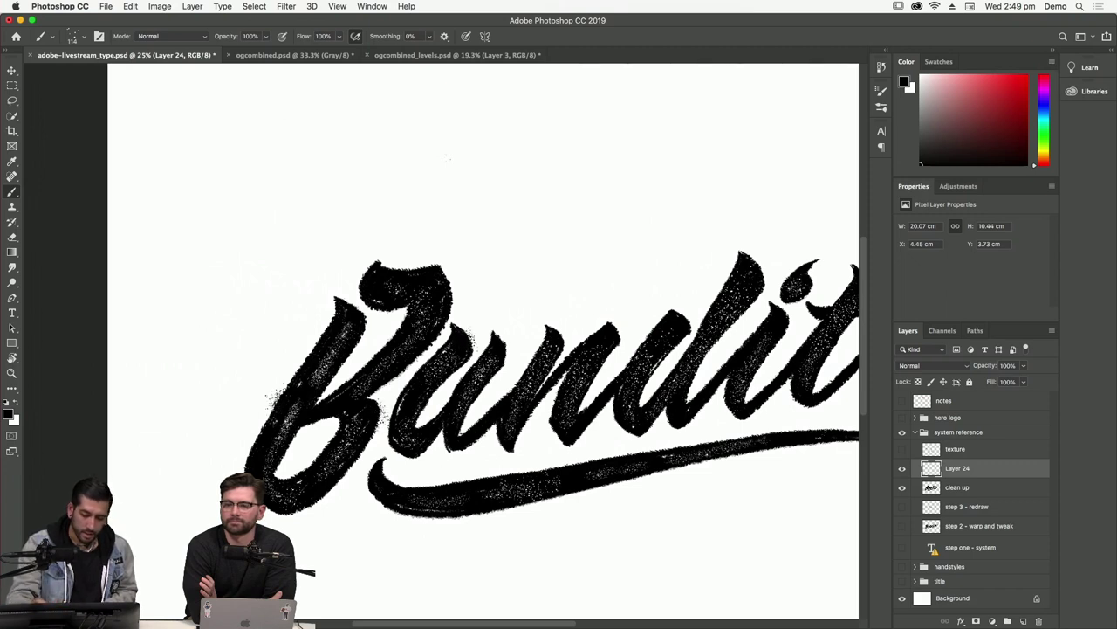
drag(555, 330, 566, 341)
mouse_move(576, 441)
mouse_down()
mouse_move(600, 416)
mouse_move(503, 429)
mouse_up()
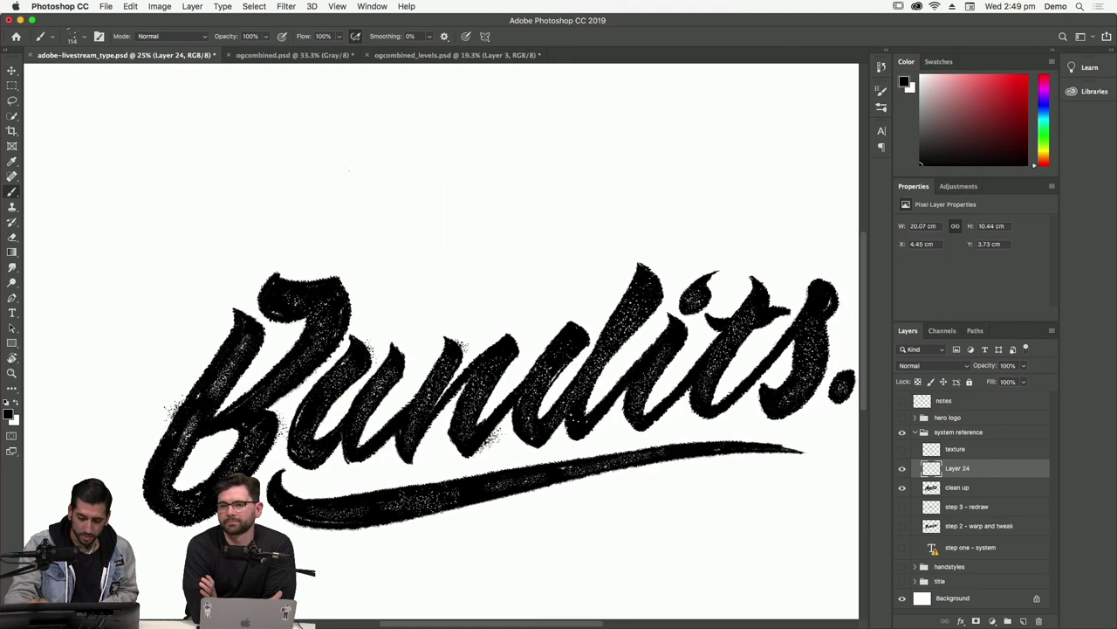
Pan across the rest of the word and zoom out to the whole Bandits lettering.
drag(692, 441, 641, 464)
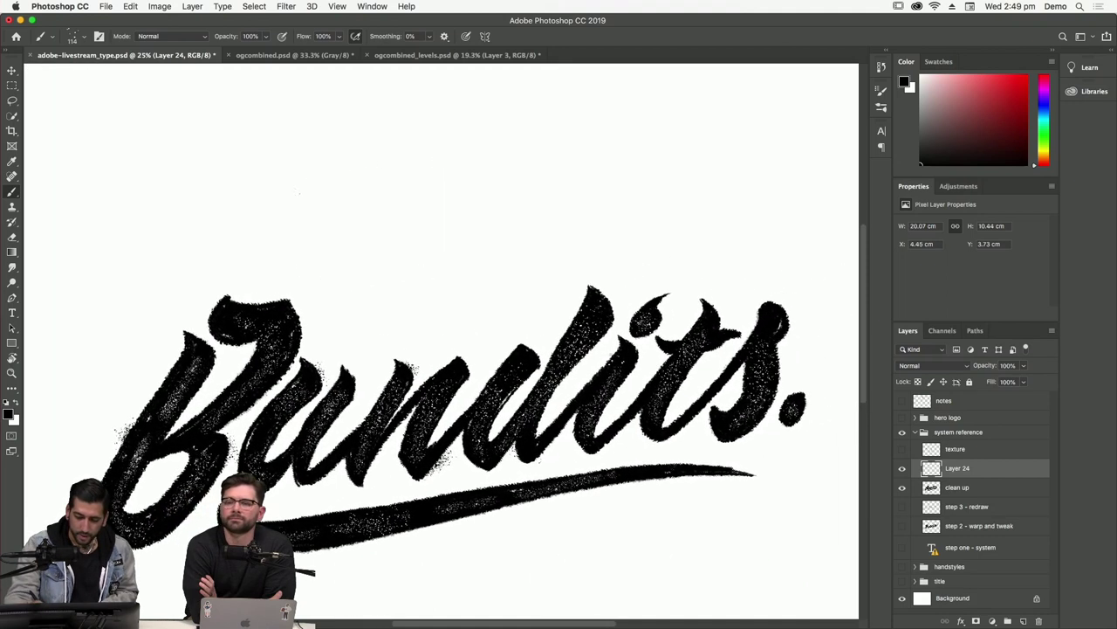
drag(689, 437, 632, 449)
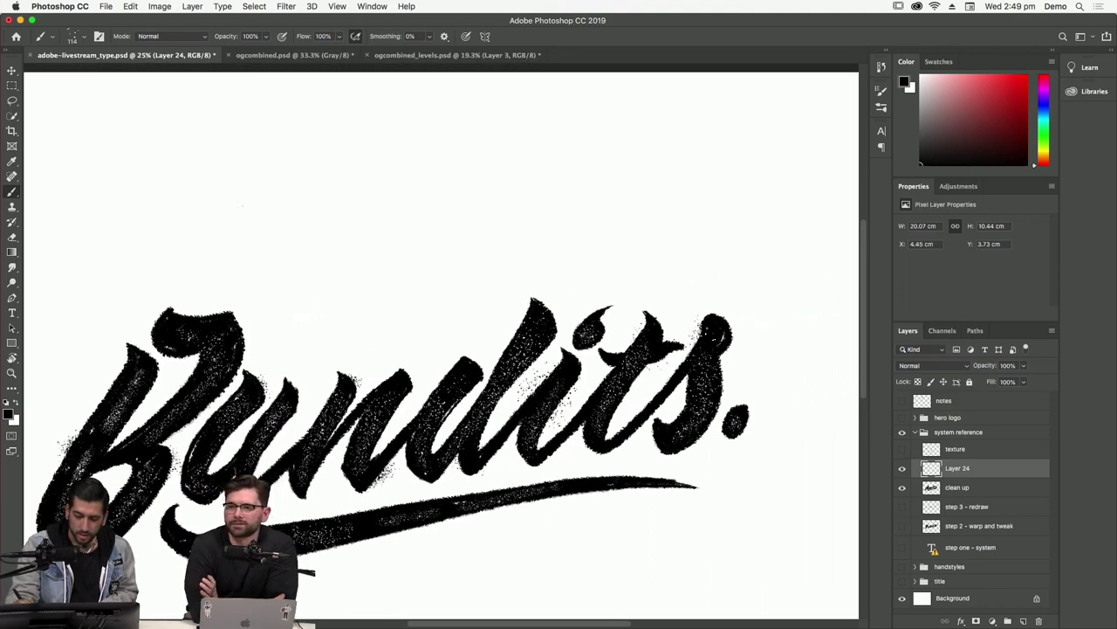
drag(671, 497, 697, 418)
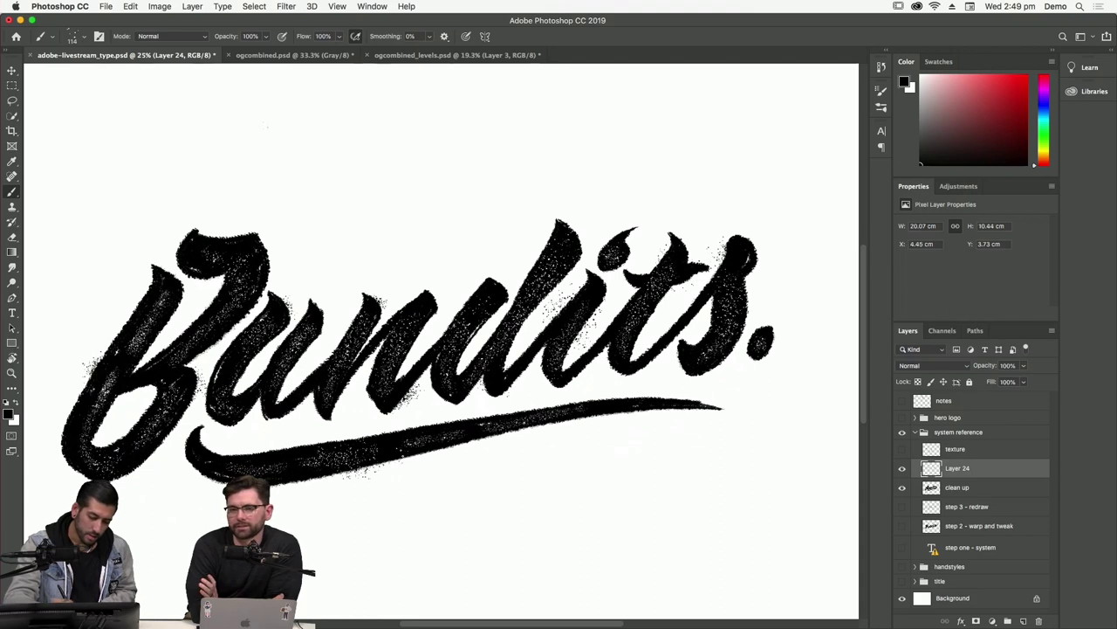
key(super+minus)
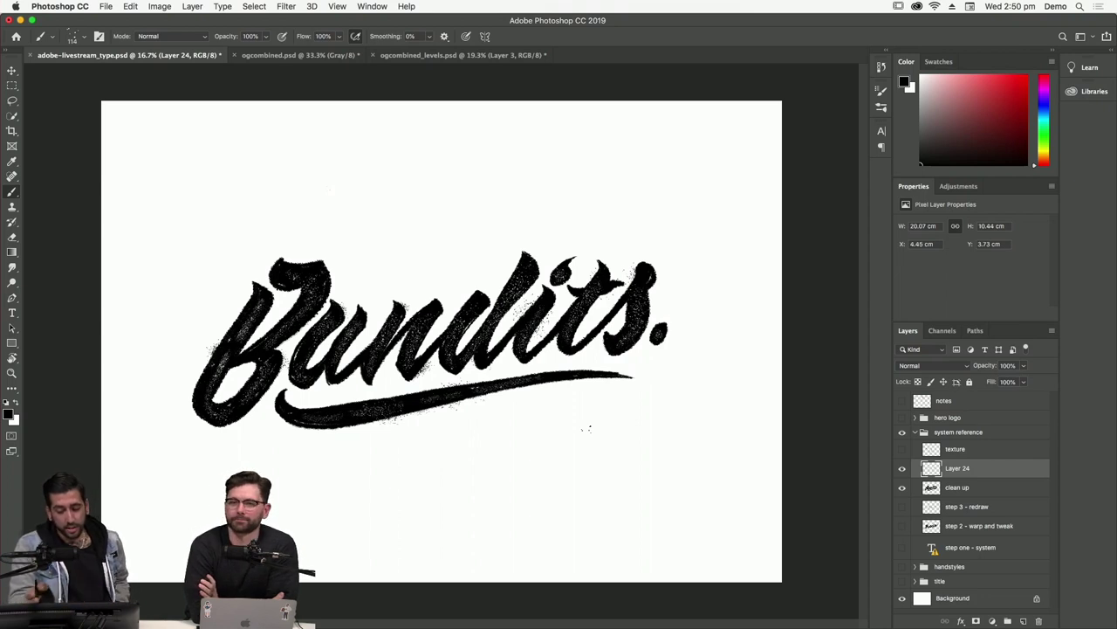
Check transparency by toggling Background, then hide Layer 24 and show the texture layer.
click(903, 598)
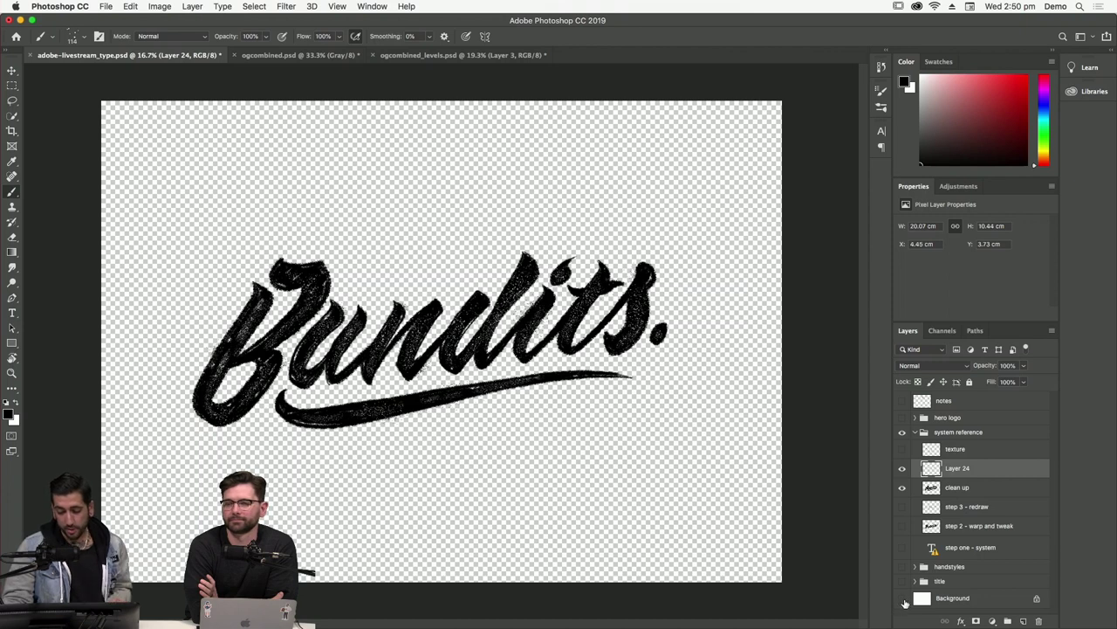
click(902, 599)
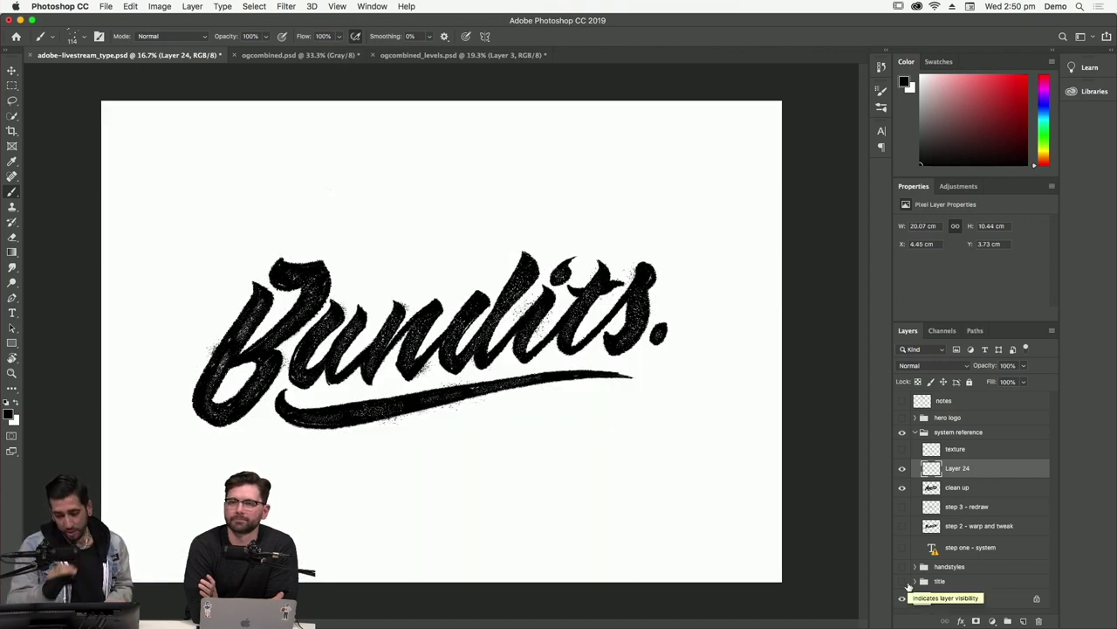
click(902, 468)
click(903, 448)
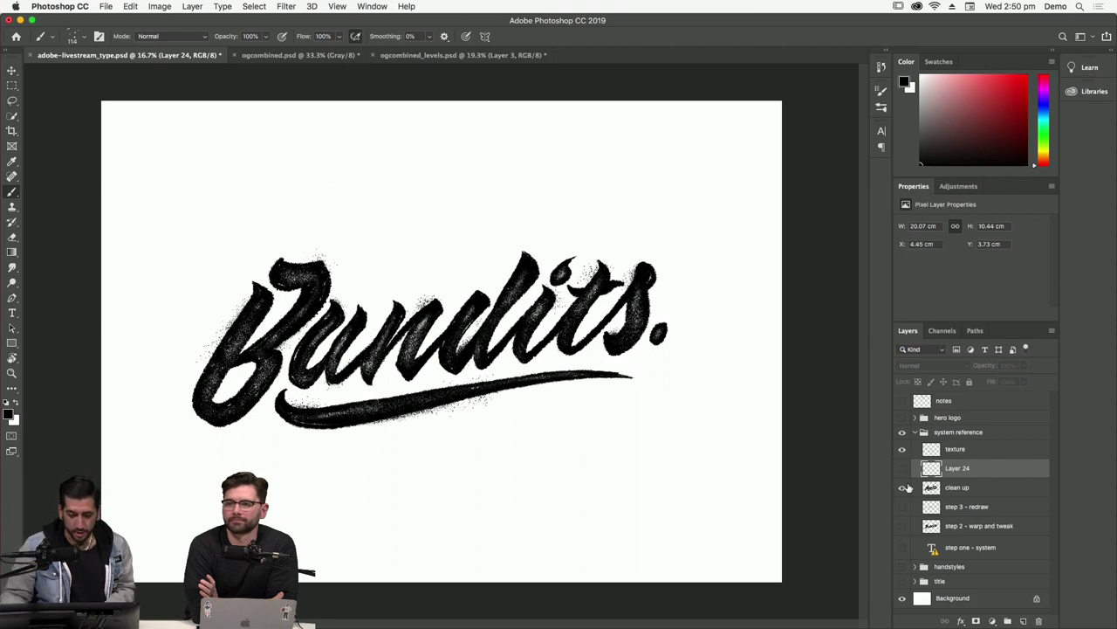
Zoom in to inspect the grainy lettering, zoom out, and make the texture layer active.
key(super+plus)
mouse_move(586, 433)
mouse_down()
mouse_move(589, 419)
mouse_move(623, 446)
mouse_up()
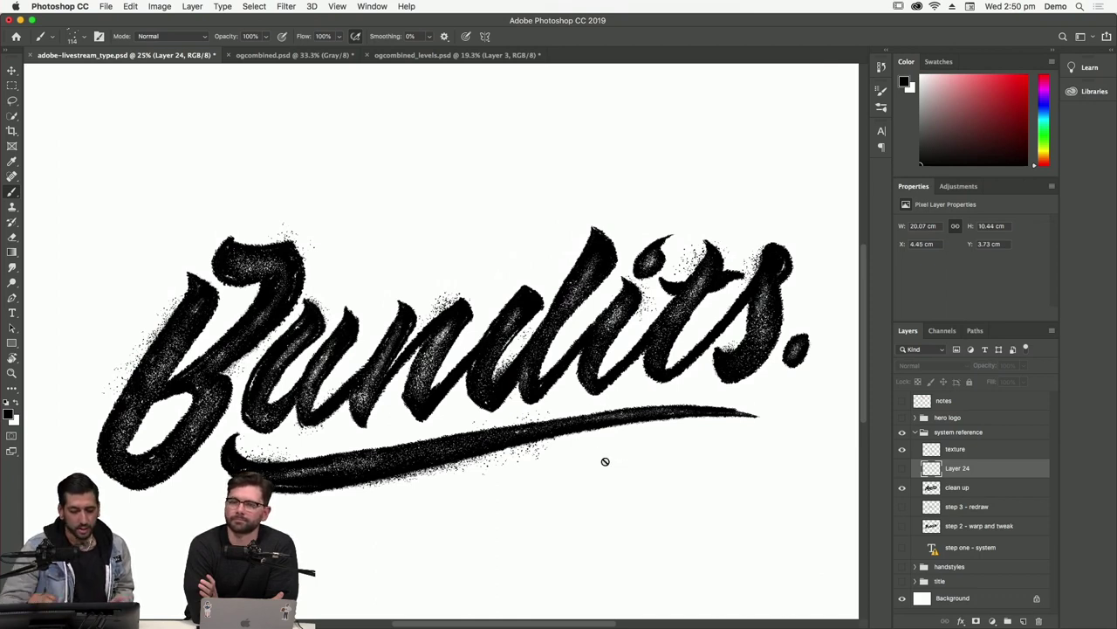
key(super+minus)
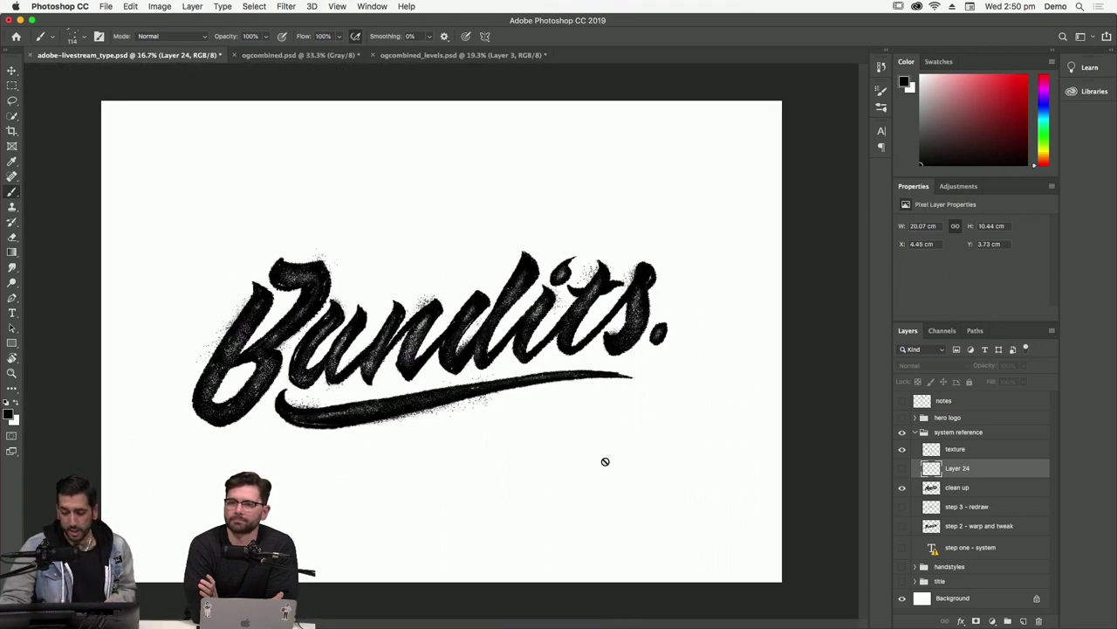
alt+click(903, 471)
alt+click(903, 471)
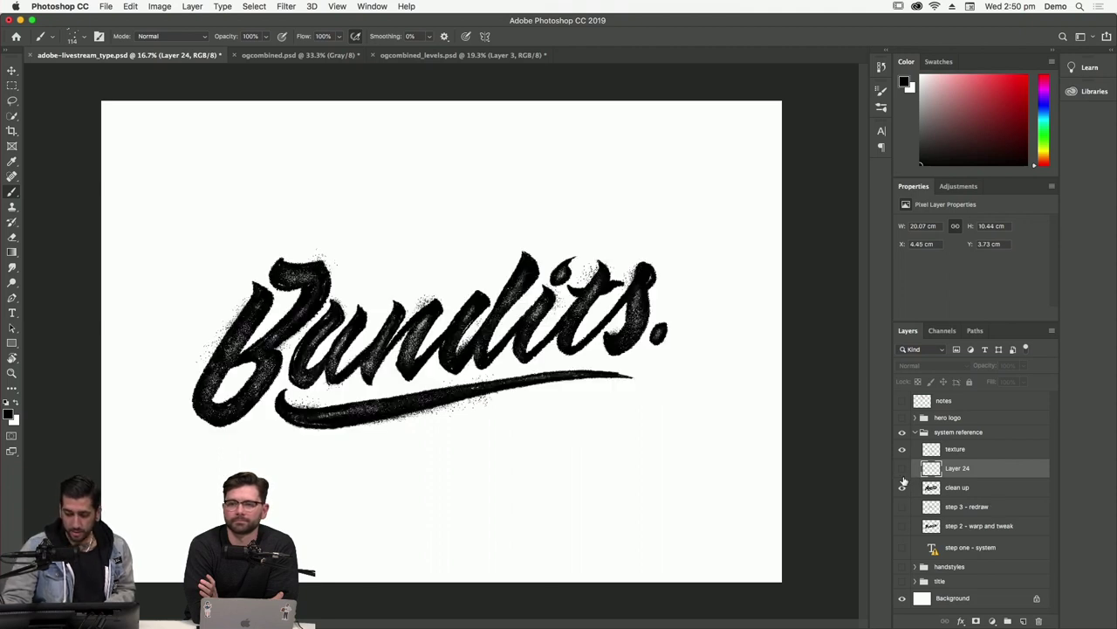
click(969, 452)
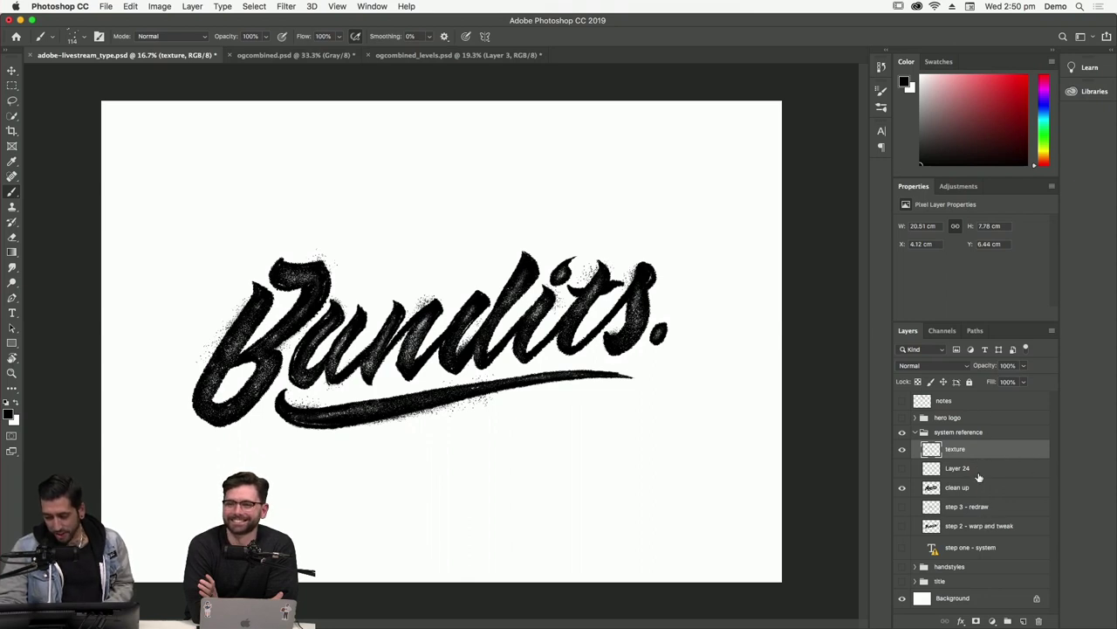
Show the hero logo cowboy and move the lettering and texture layers below the figure.
click(915, 433)
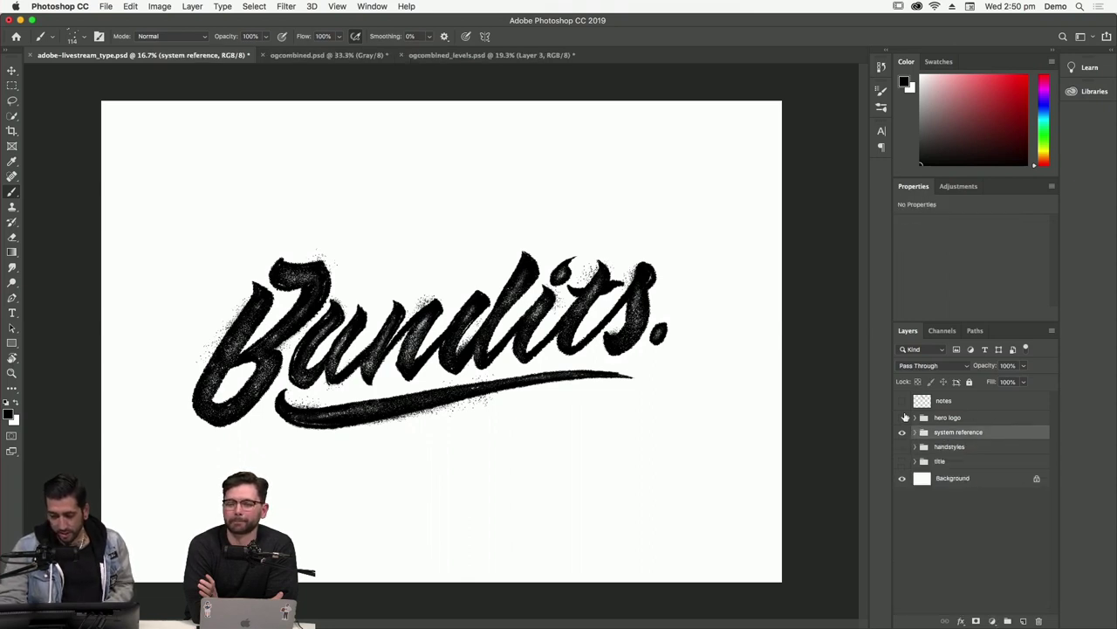
click(902, 417)
click(11, 71)
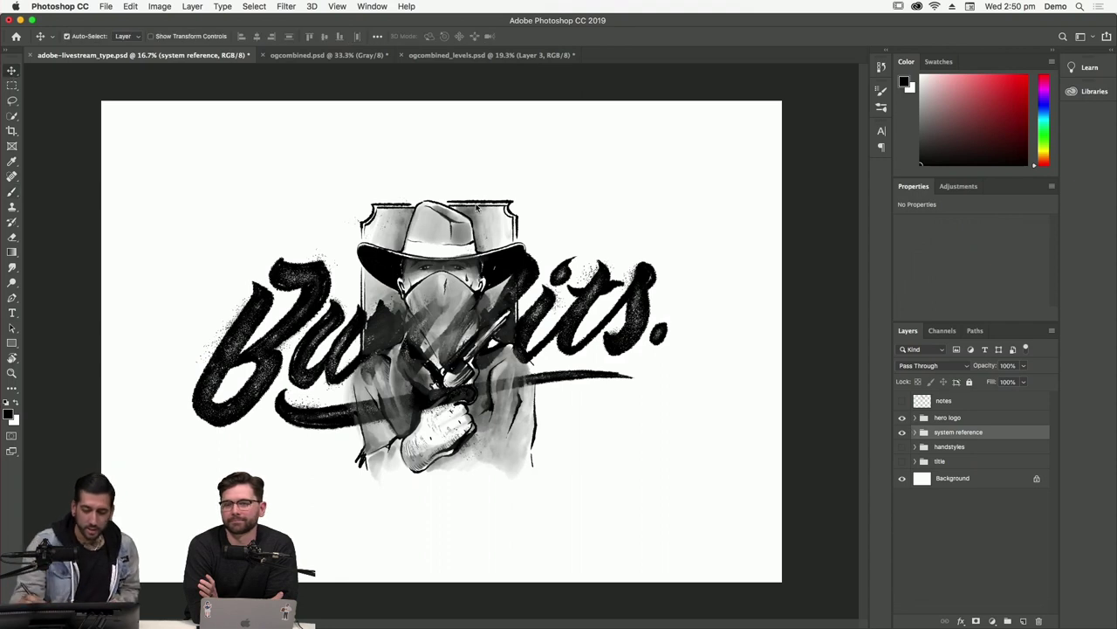
click(983, 419)
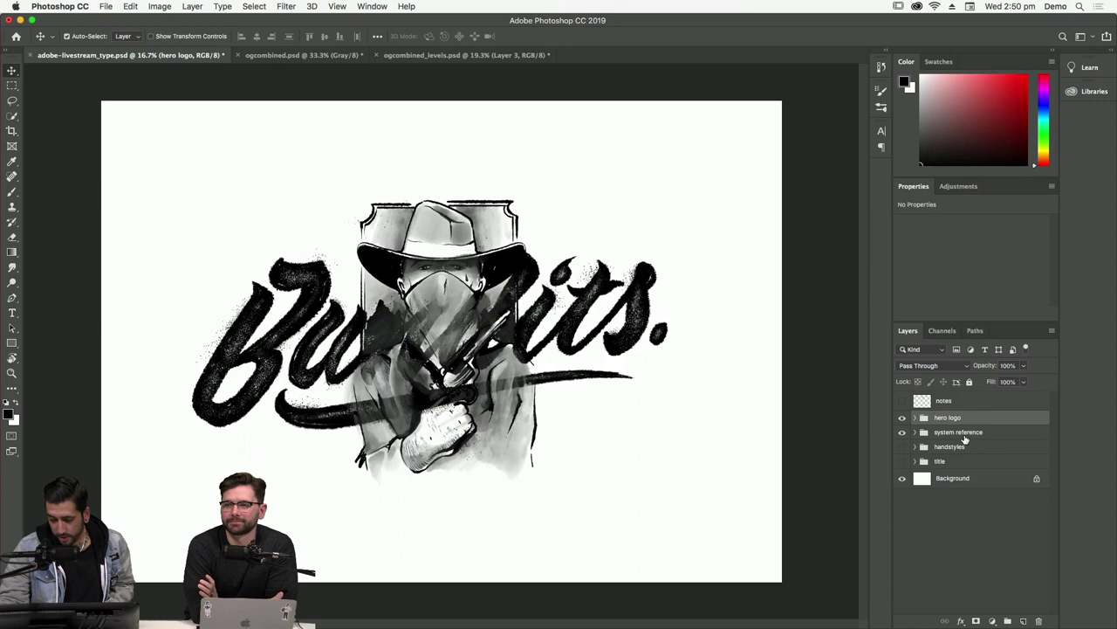
click(963, 434)
drag(642, 279, 656, 309)
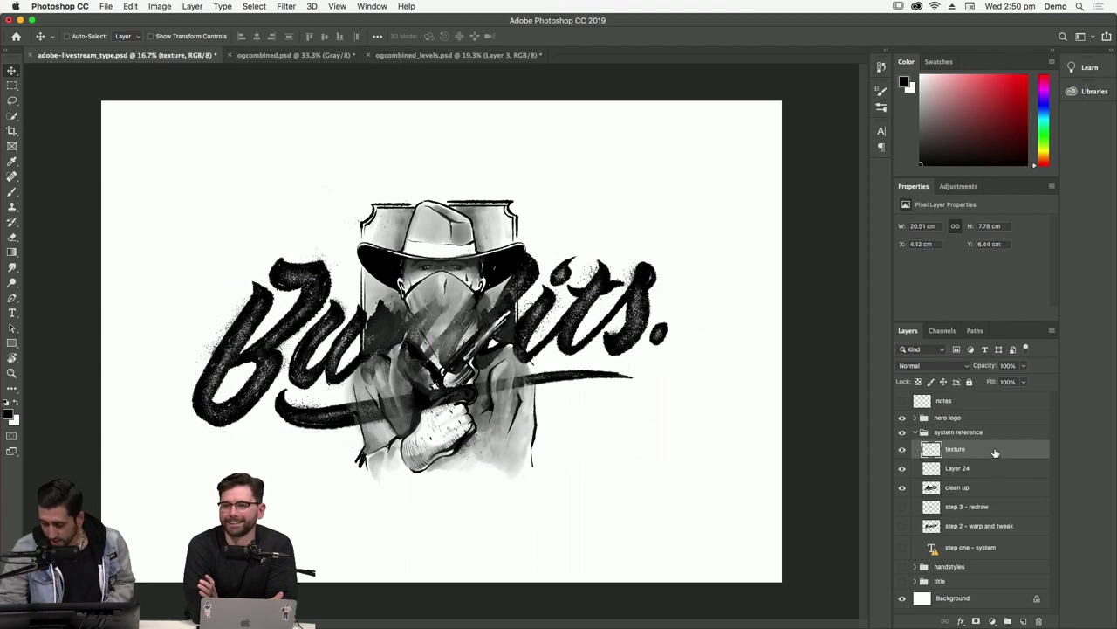
shift+click(998, 529)
drag(646, 293, 644, 412)
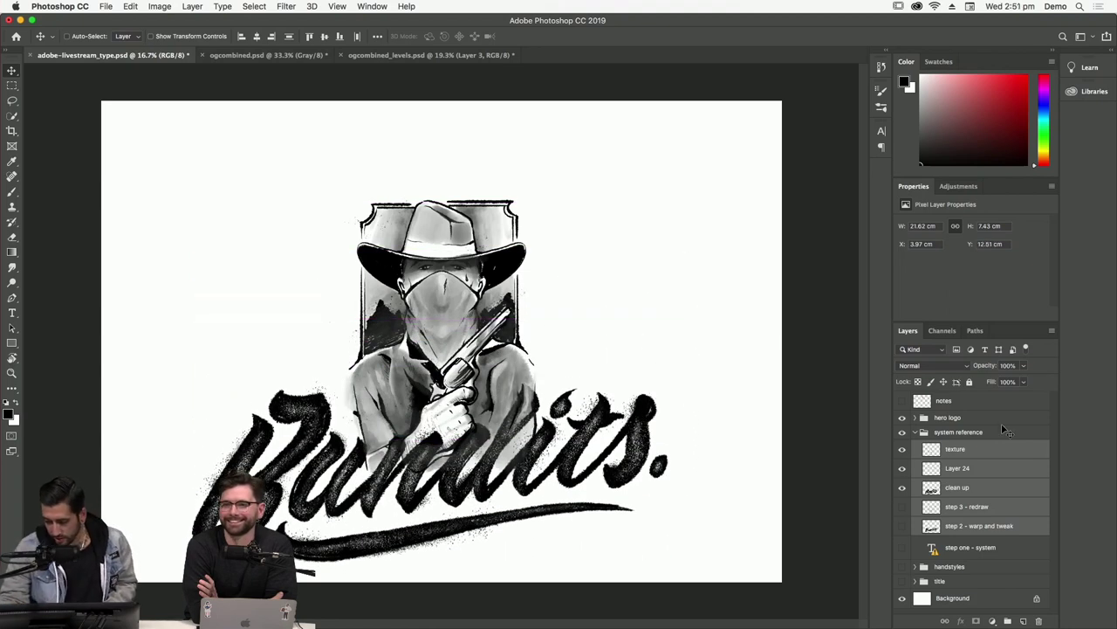
Move the system reference group above hero logo and duplicate it as system reference copy.
drag(1001, 434, 1001, 411)
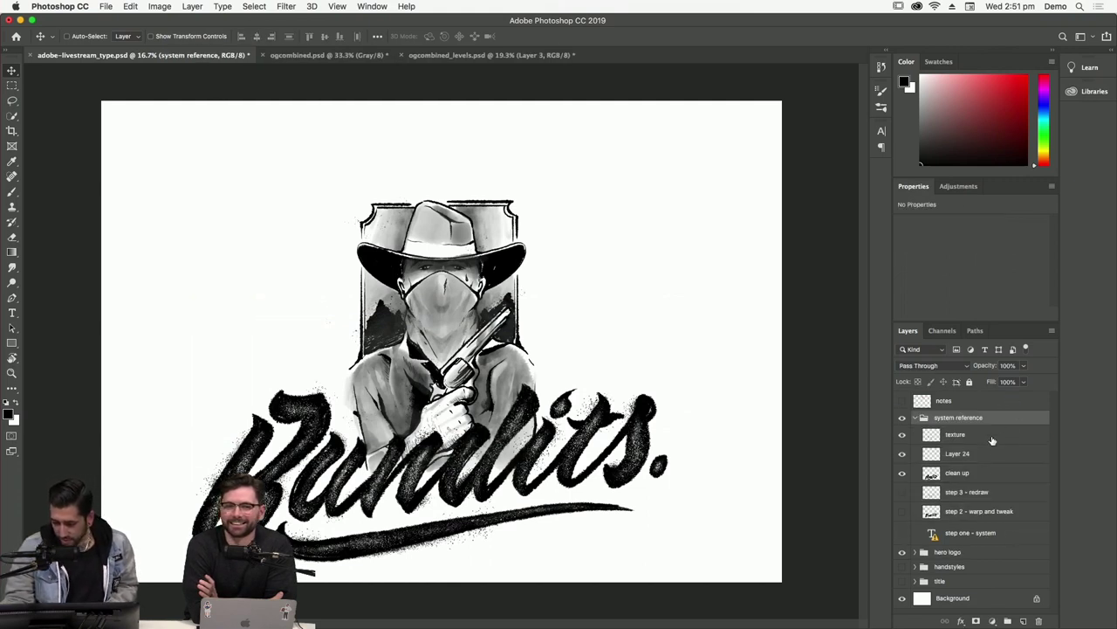
click(988, 438)
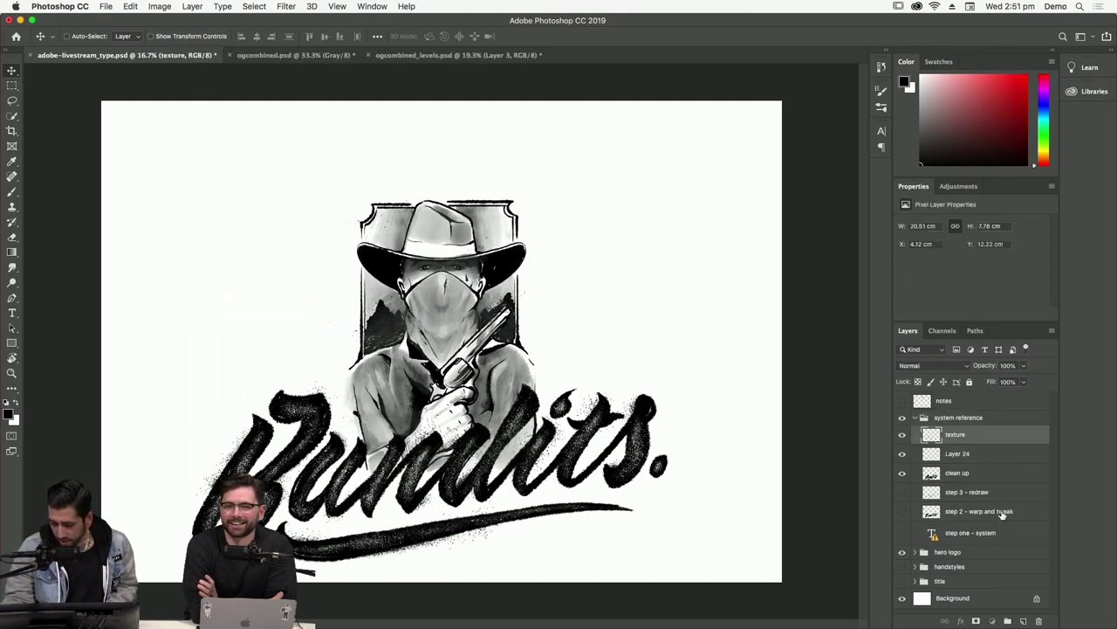
shift+click(1001, 521)
drag(983, 420, 1025, 620)
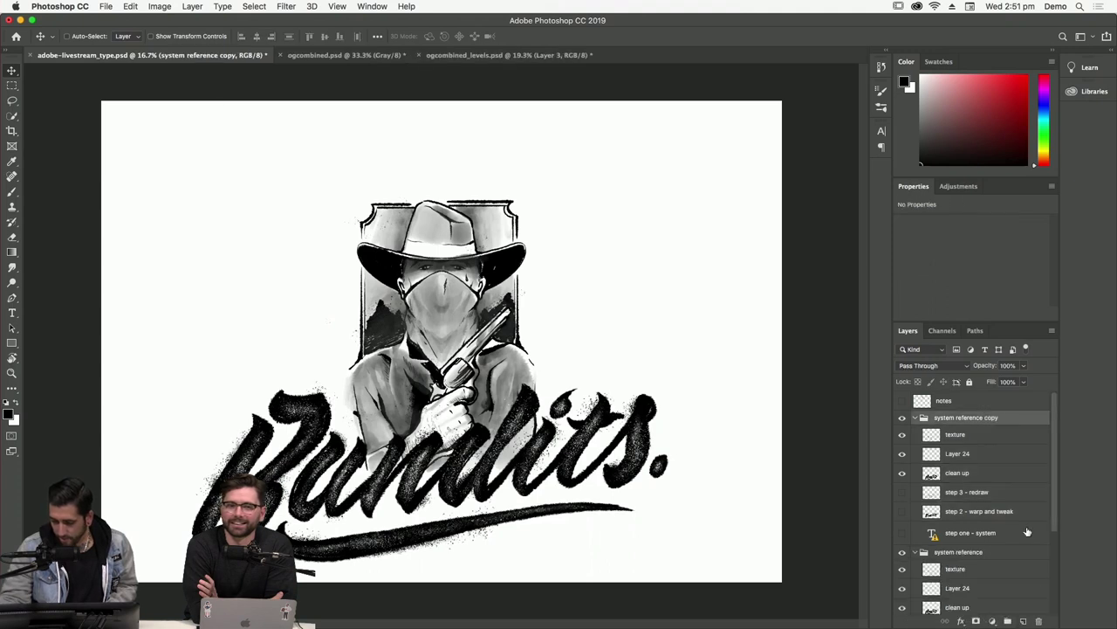
Merge the system reference copy group into one layer and hide the original group.
click(1052, 330)
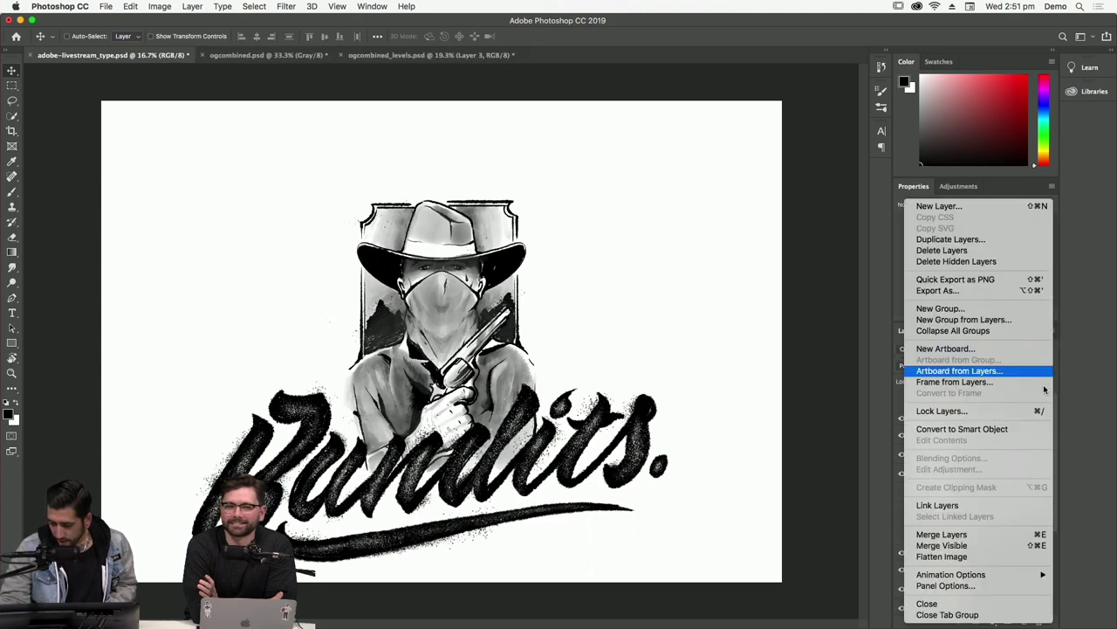
click(1004, 535)
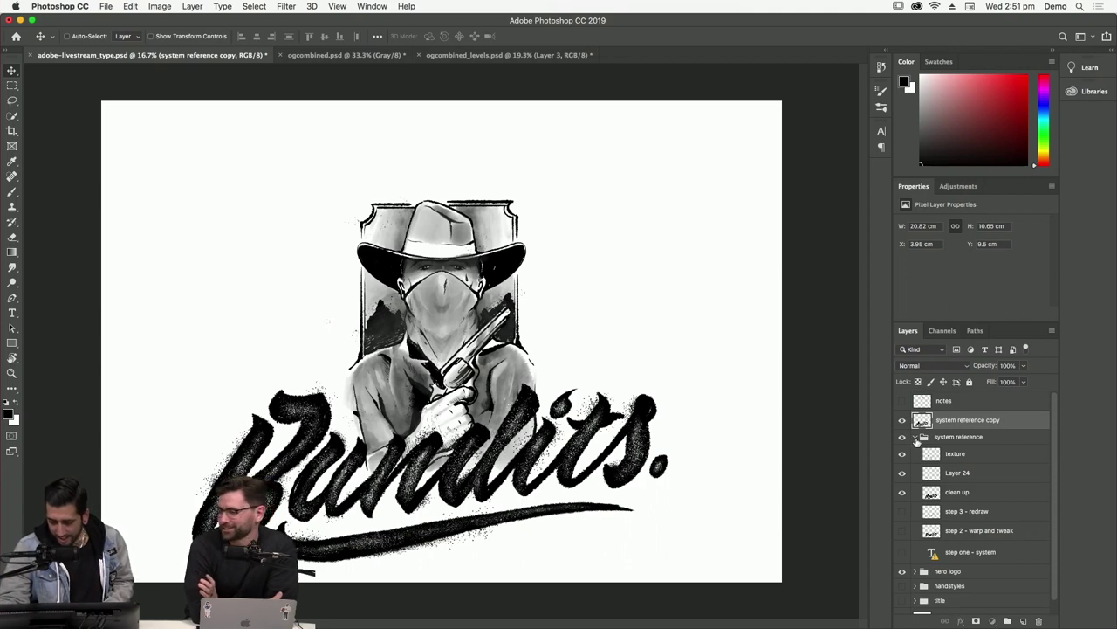
click(915, 437)
click(902, 436)
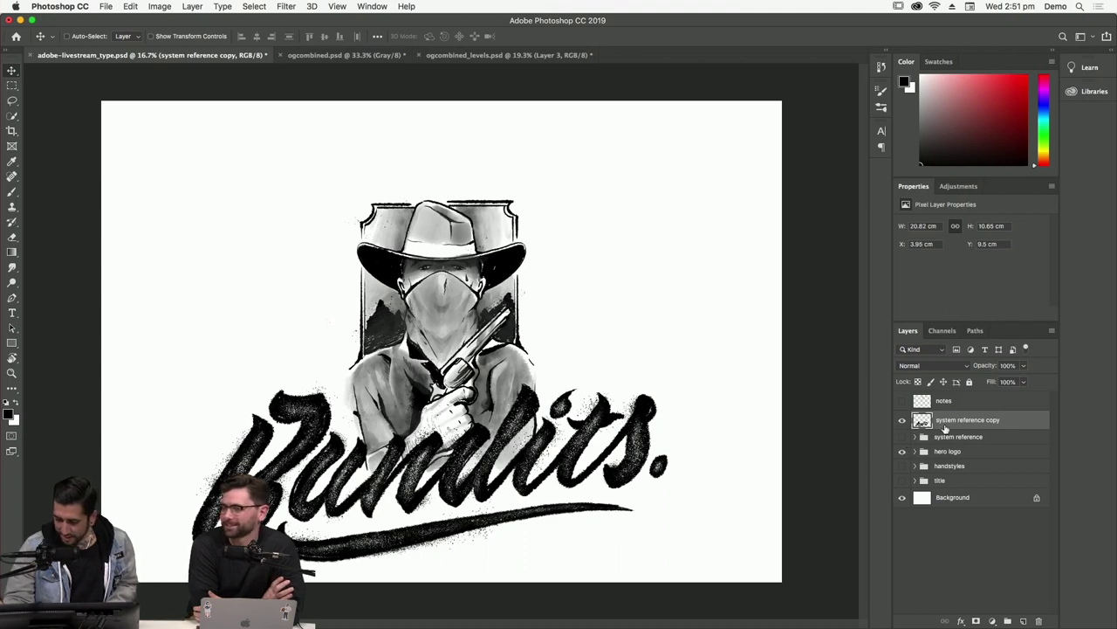
Show the merged reference layer again and select it.
click(970, 454)
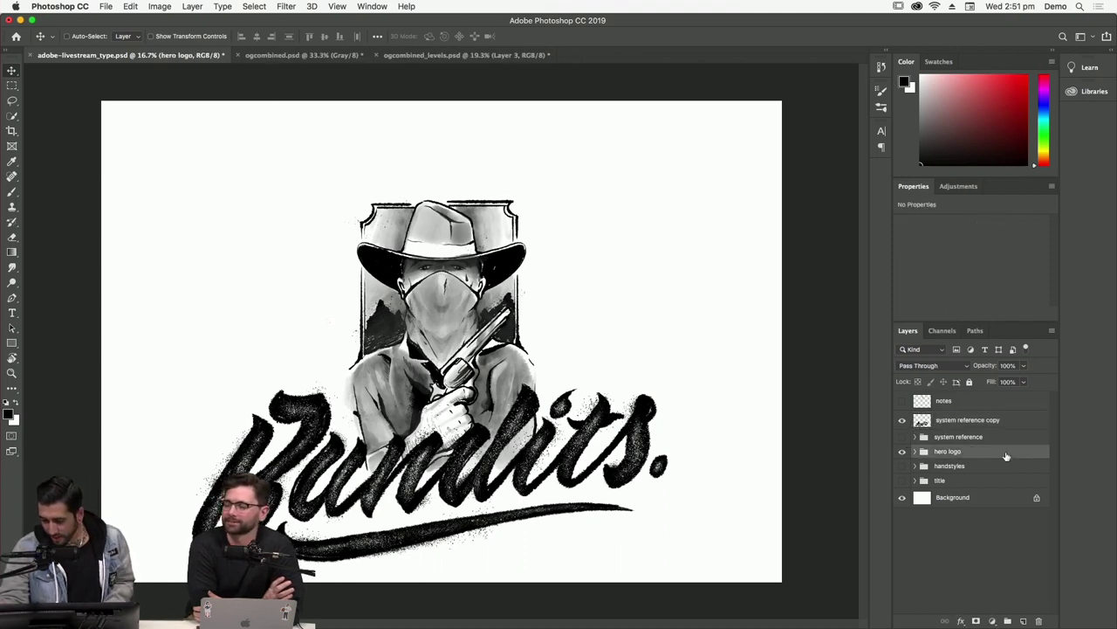
click(902, 420)
click(974, 421)
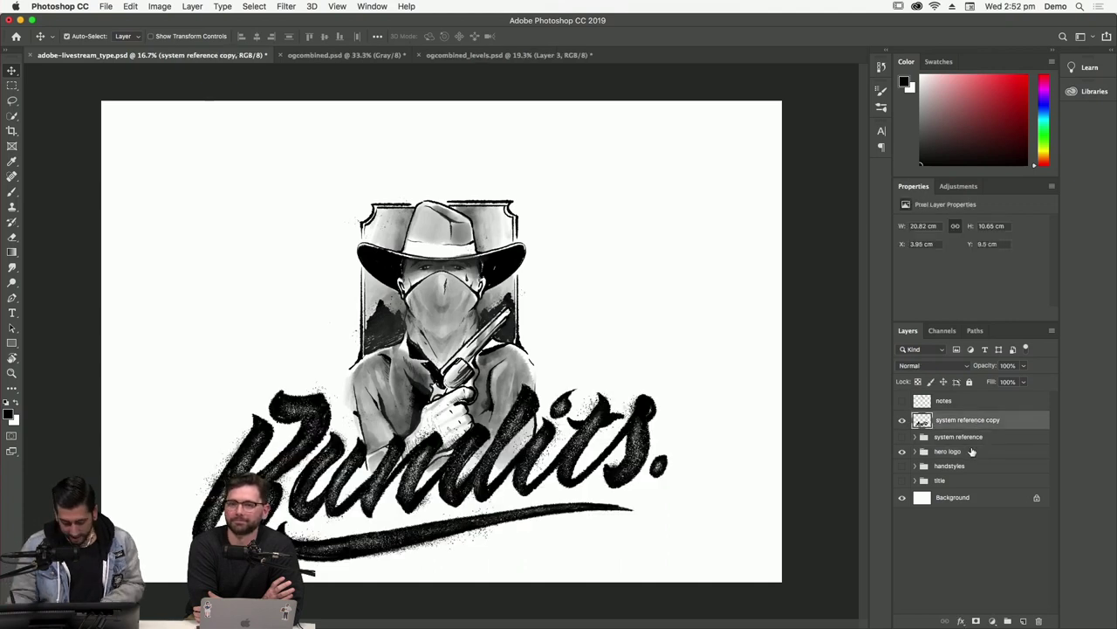
Scale the merged lettering layer to about 76% with Free Transform and apply it.
key(super+t)
drag(429, 318, 429, 398)
drag(560, 461, 559, 419)
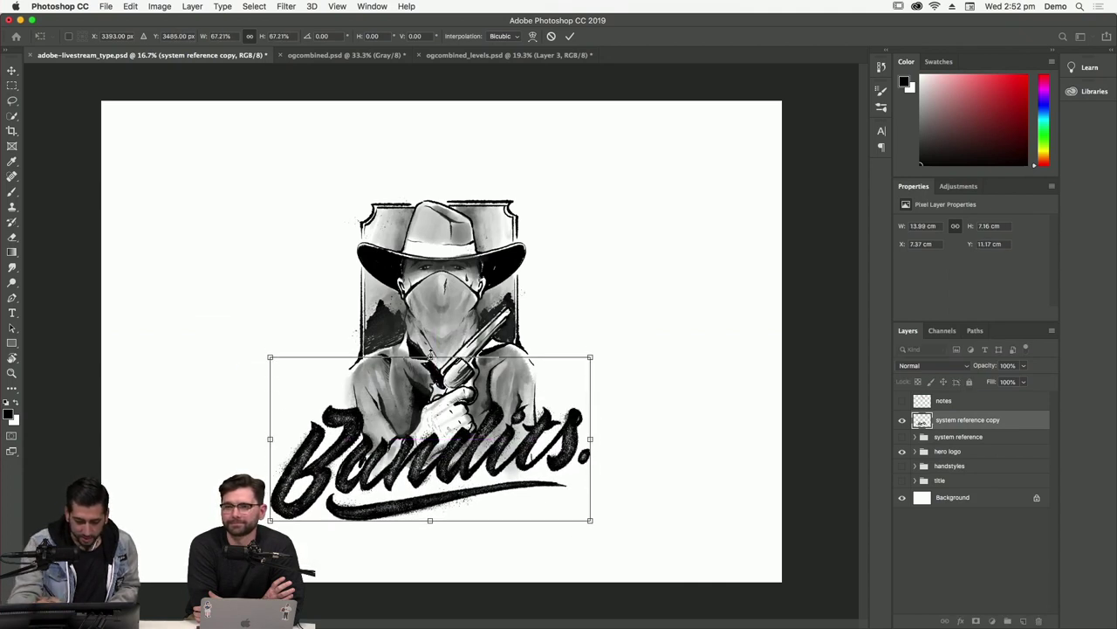
drag(429, 356, 429, 339)
drag(606, 521, 615, 523)
drag(552, 408, 550, 412)
key(Return)
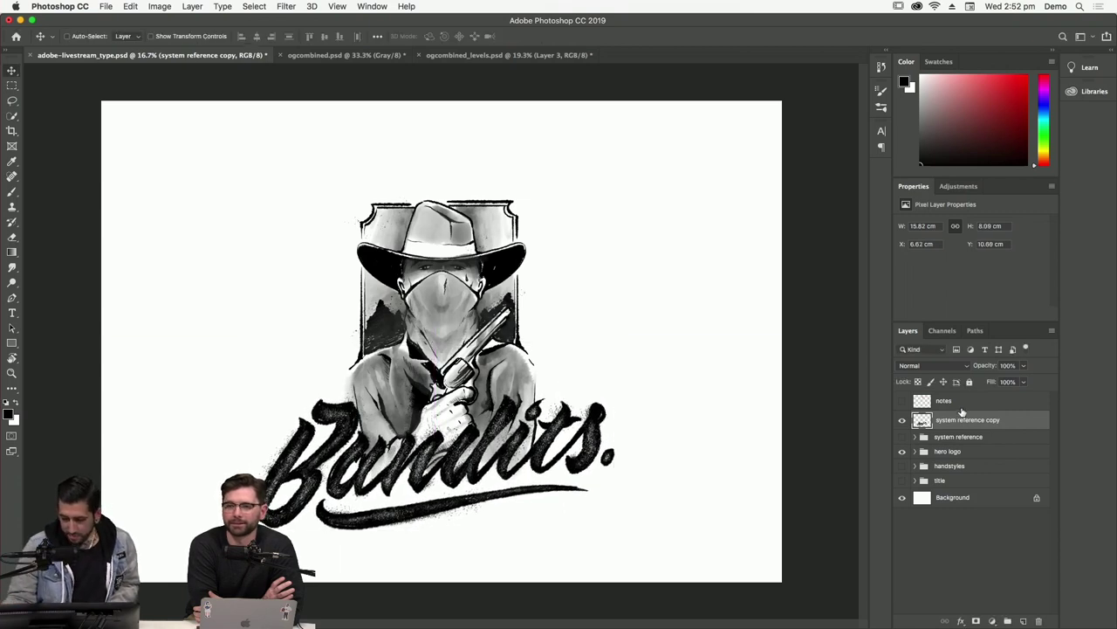
Select the merged reference and hero logo layers and move them up about 22 px.
shift+click(969, 402)
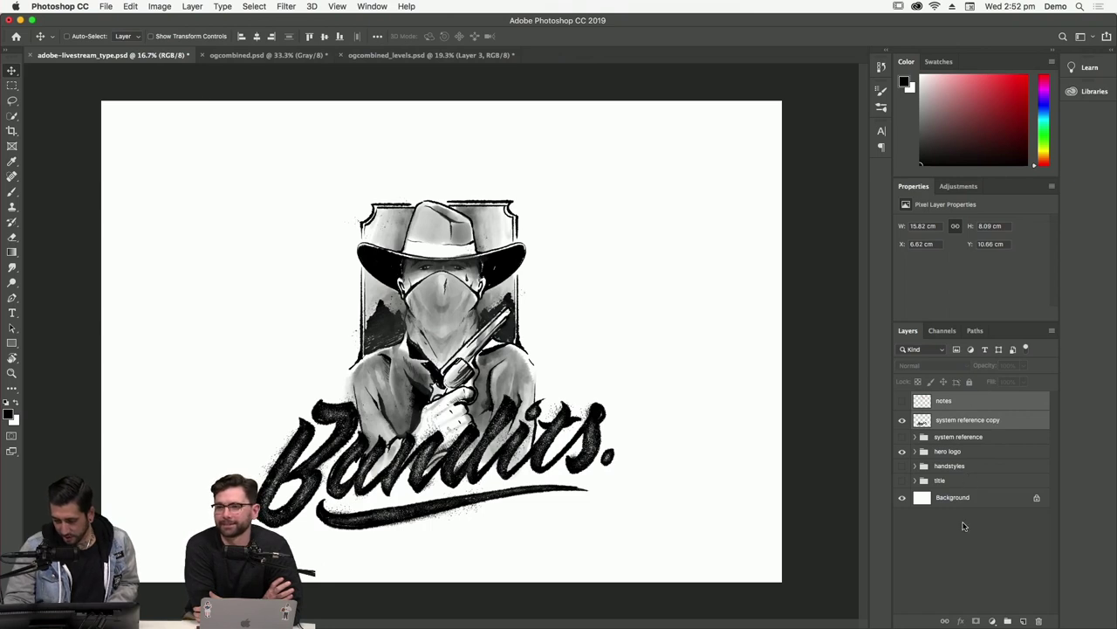
click(976, 403)
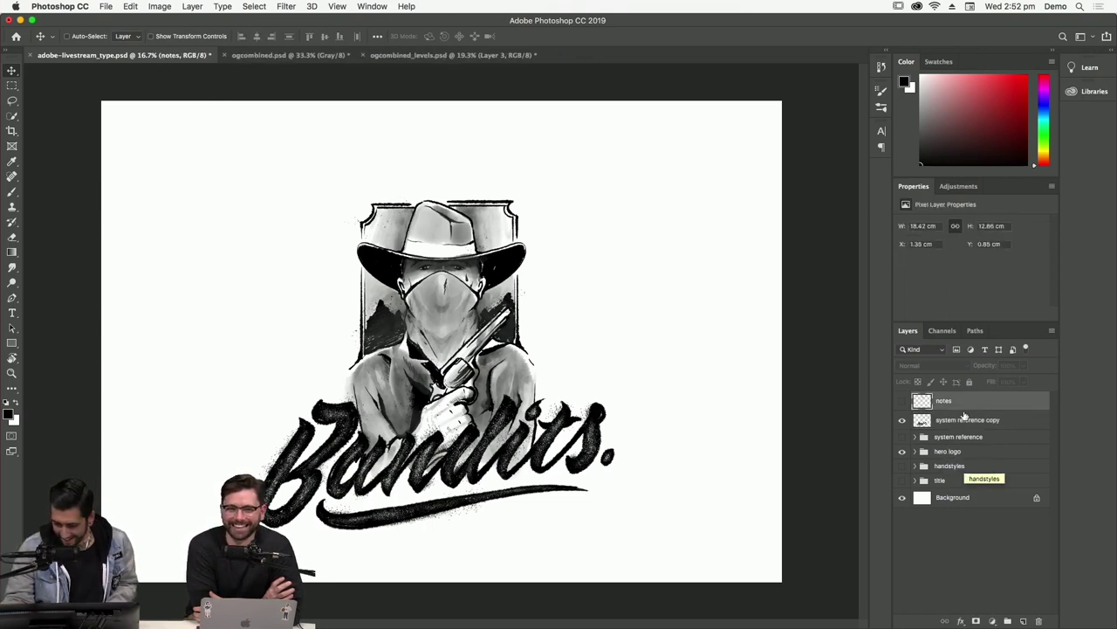
shift+click(976, 424)
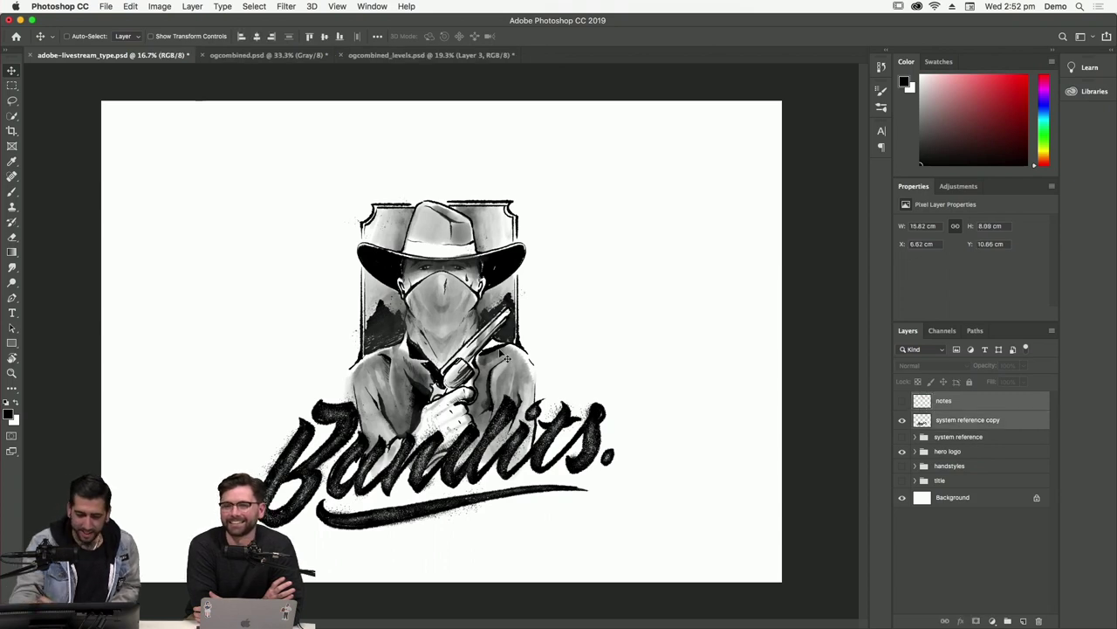
drag(517, 336, 513, 325)
click(902, 401)
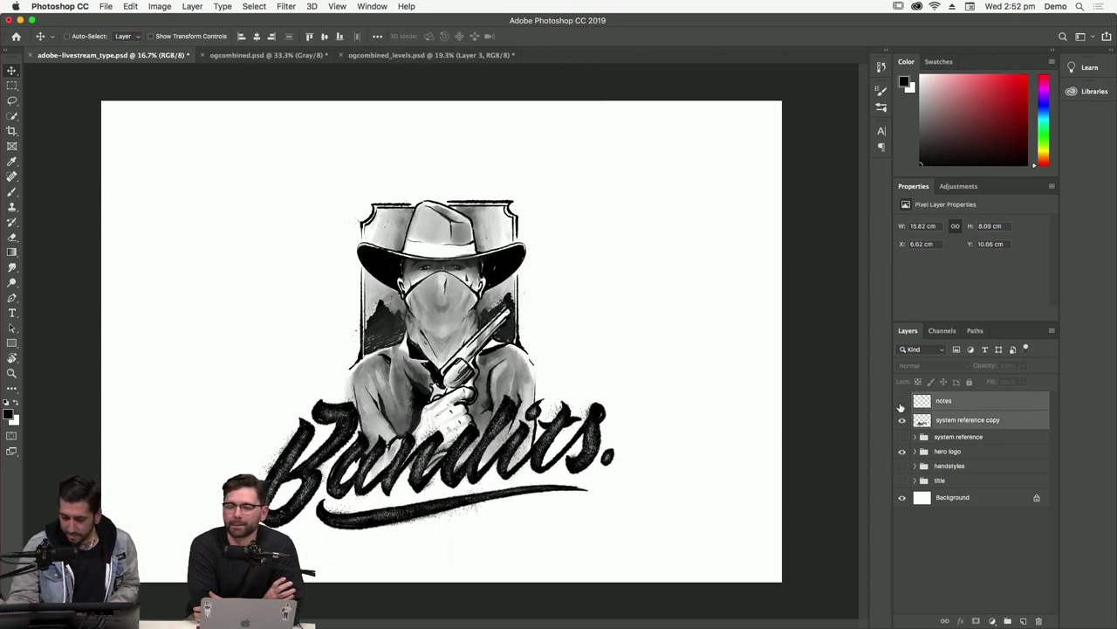
click(902, 401)
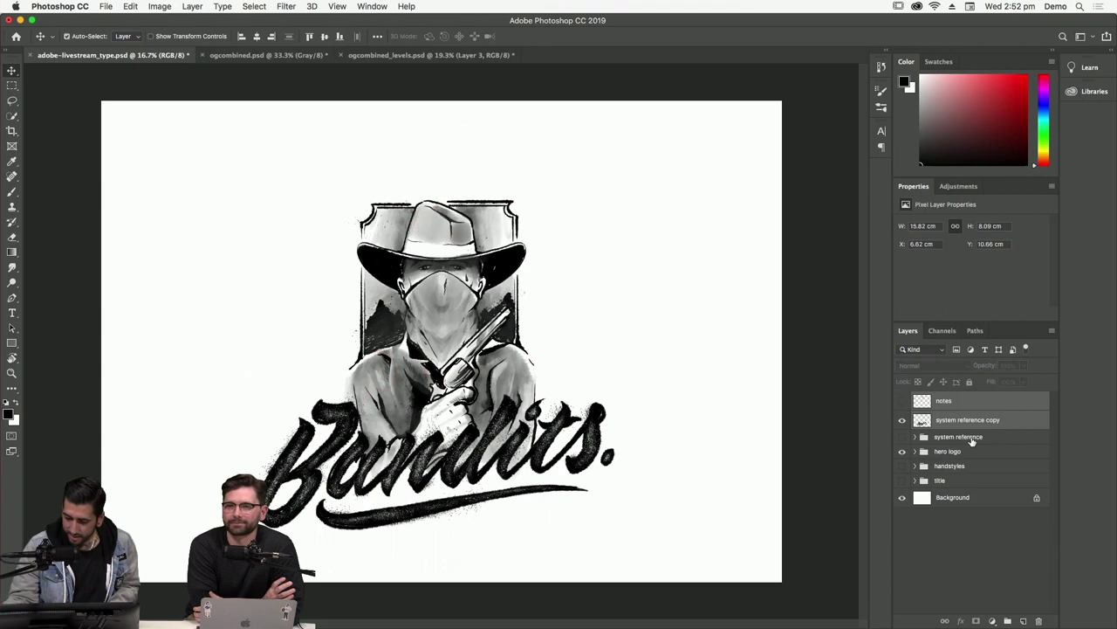
super+click(951, 451)
drag(514, 309, 514, 290)
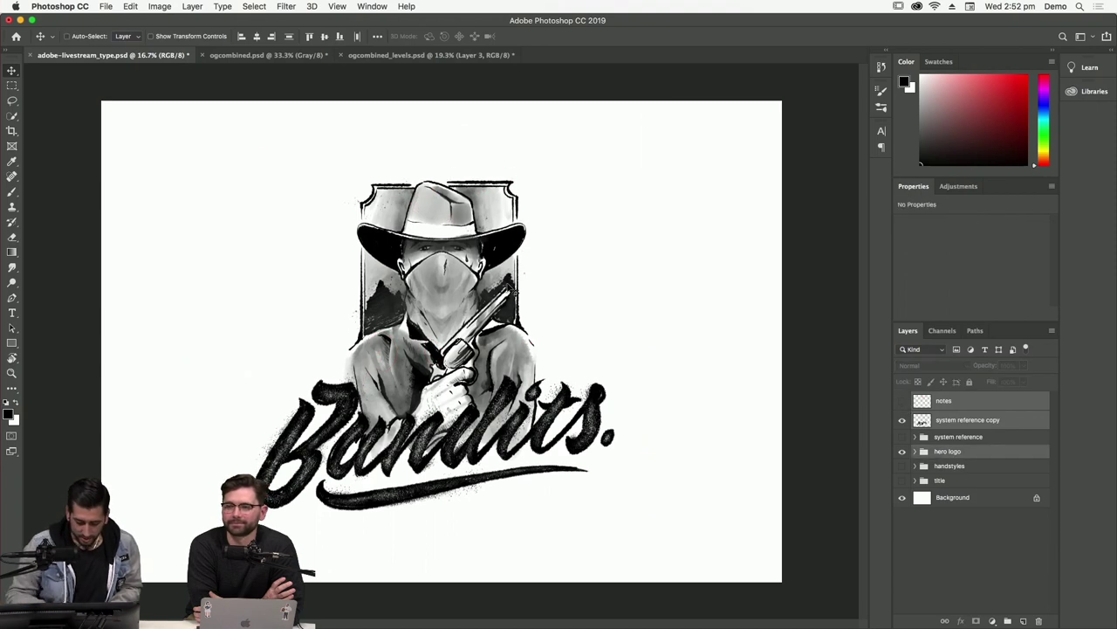
Preview the logo in full-screen mode, zooming in and out on the design.
key(f)
key(f)
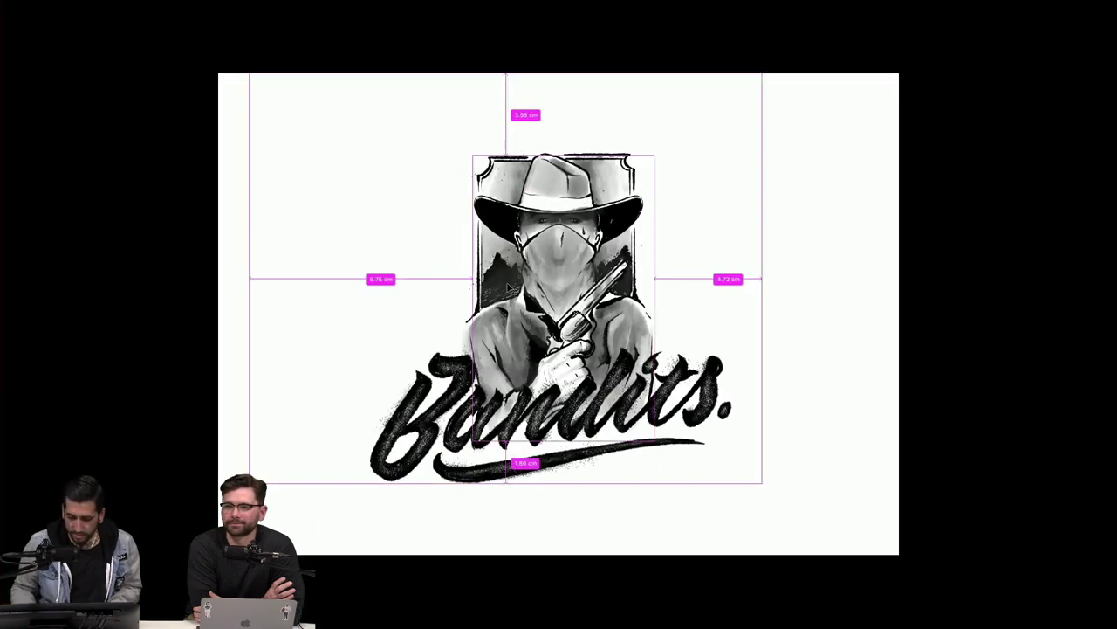
key(super+equal)
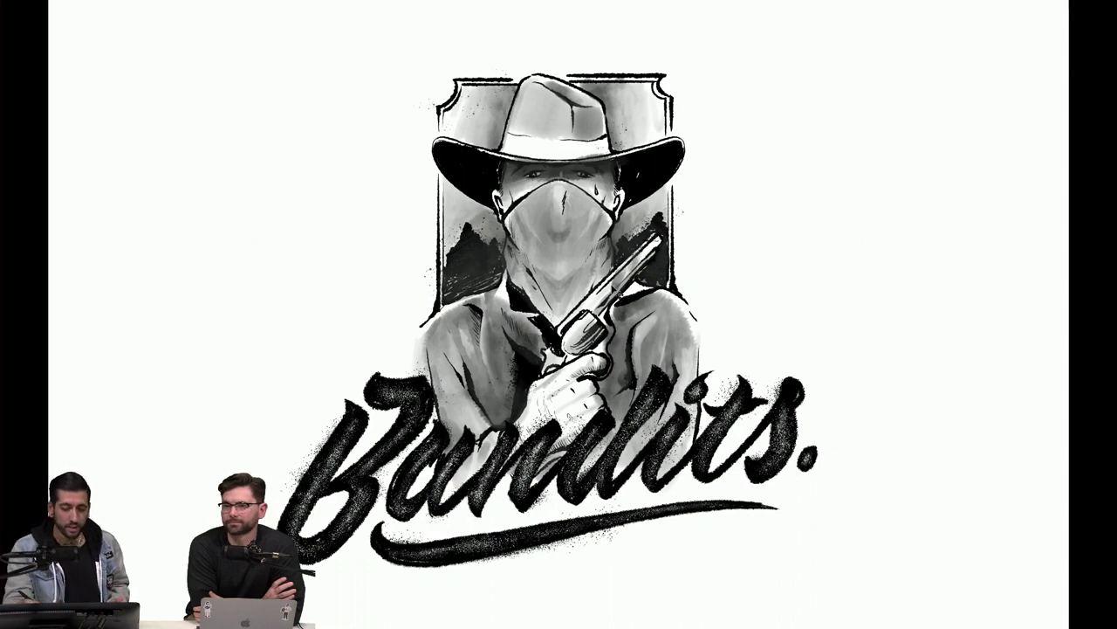
key(super+minus)
key(super+minus)
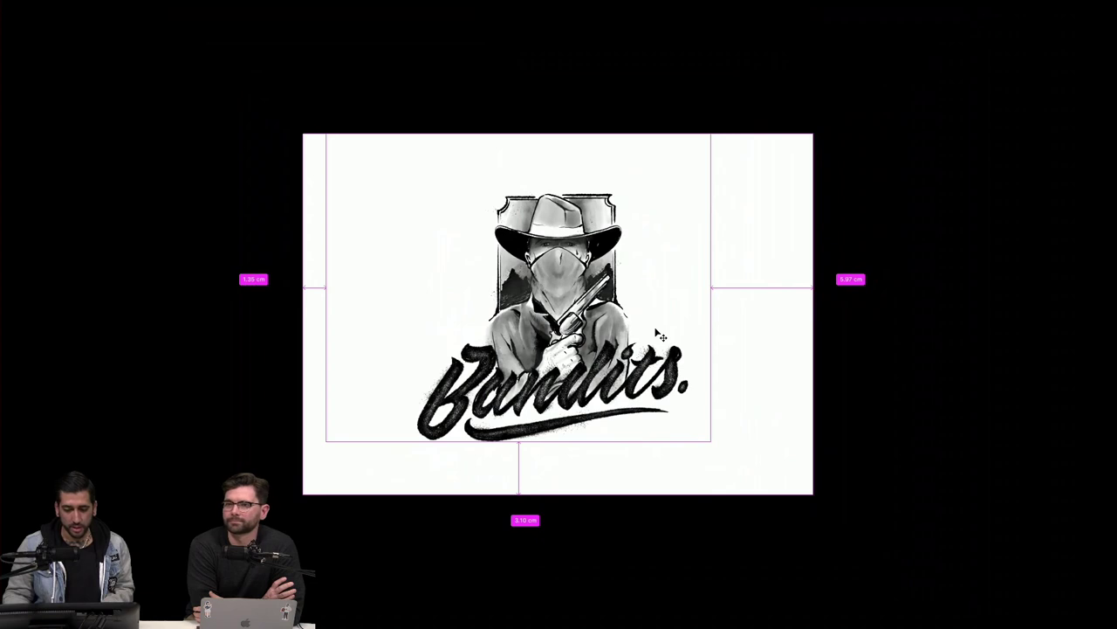
key(super+plus)
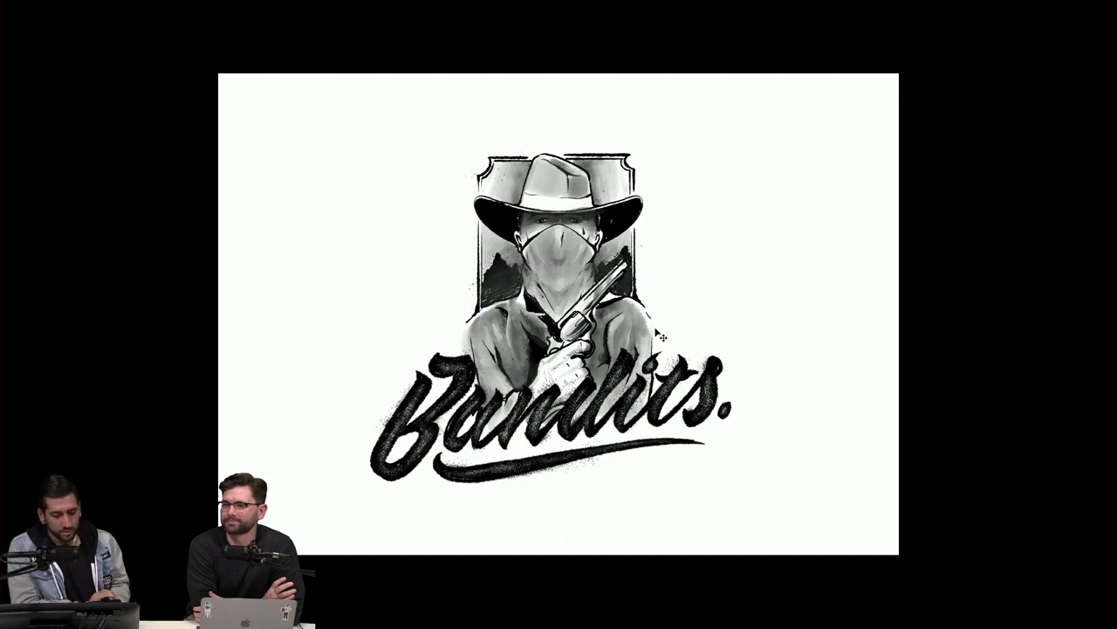
Return to the standard workspace and switch to Illustrator.
key(f)
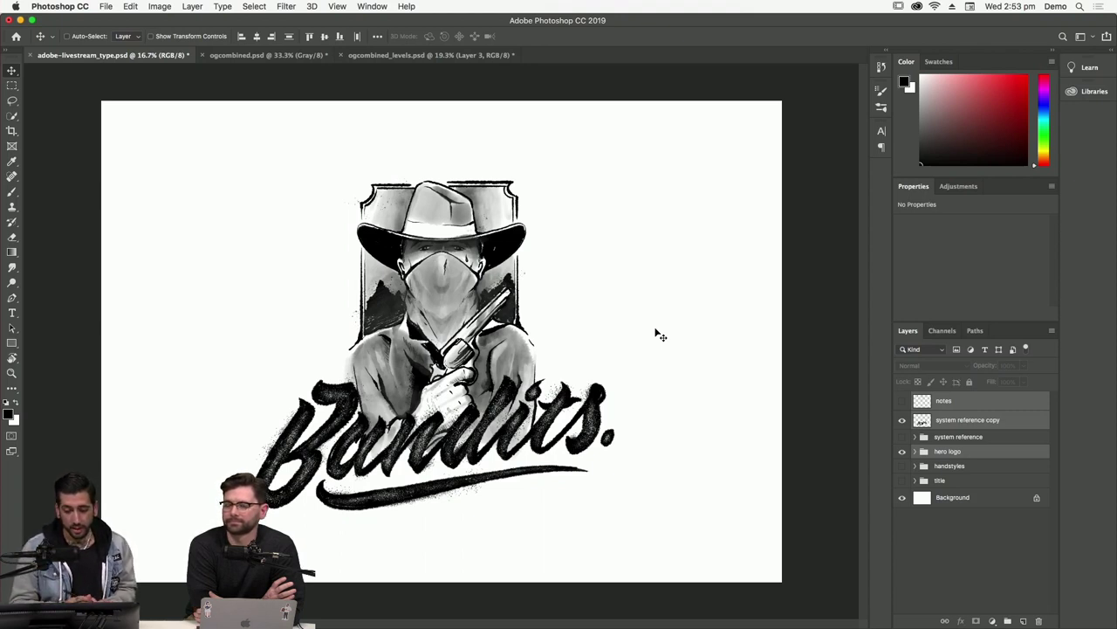
mouse_move(845, 625)
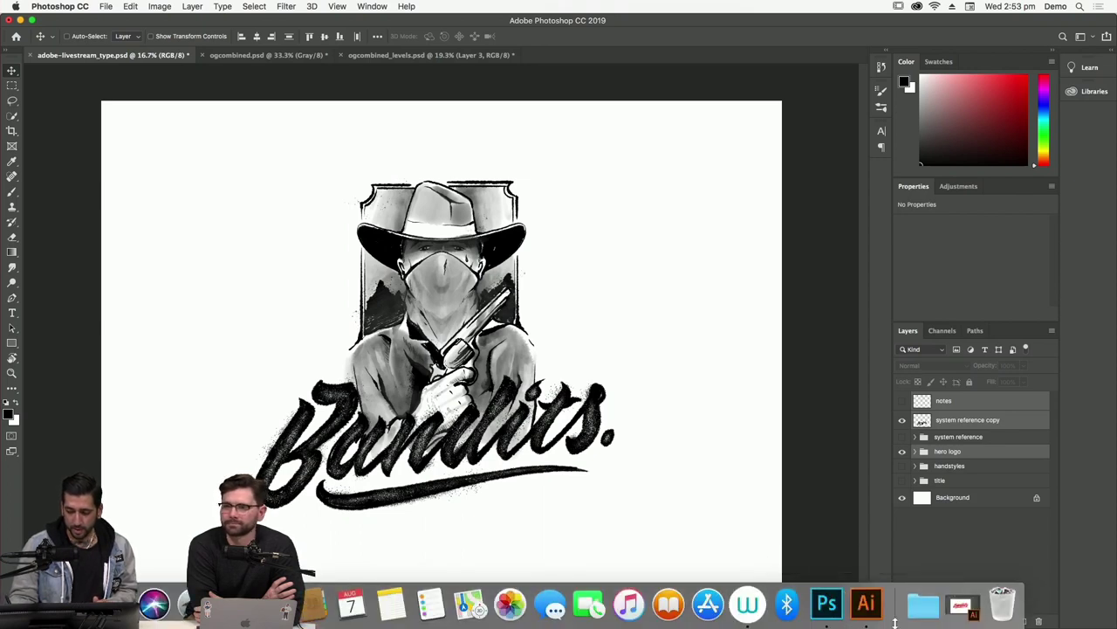
click(867, 608)
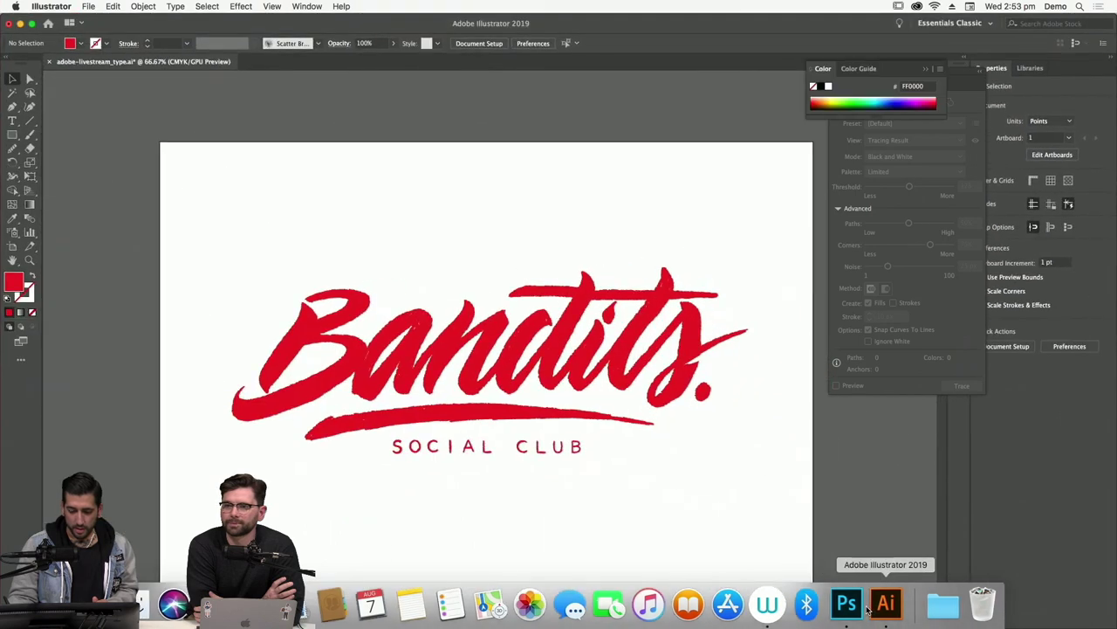
Close Image Trace, zoom to 100%, set a light swatch fill, and pick the brush tool.
drag(873, 69, 674, 86)
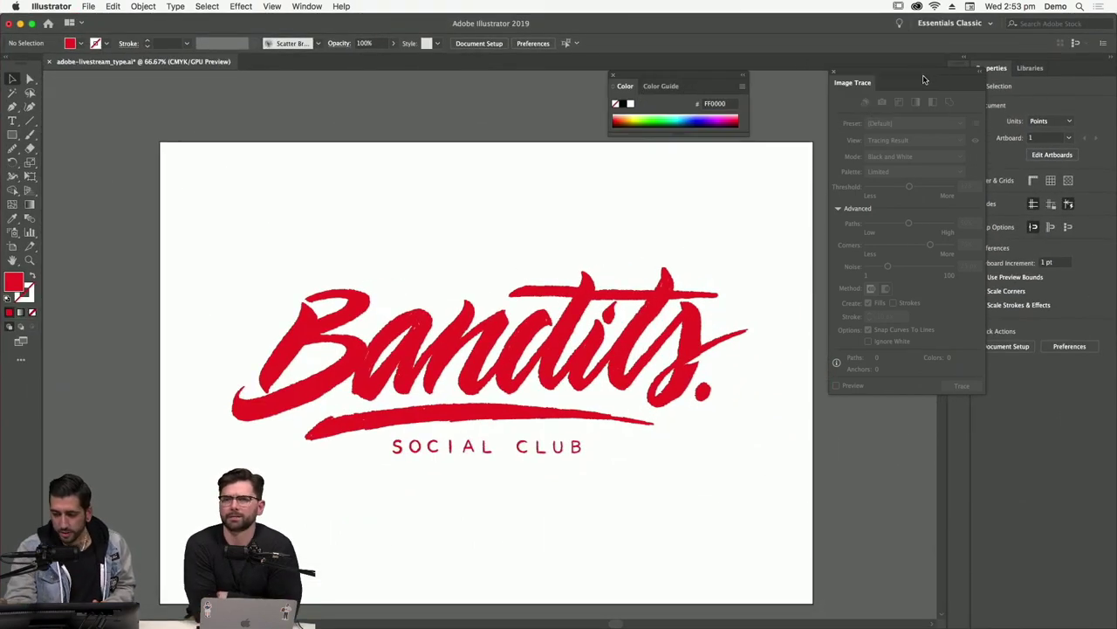
click(834, 74)
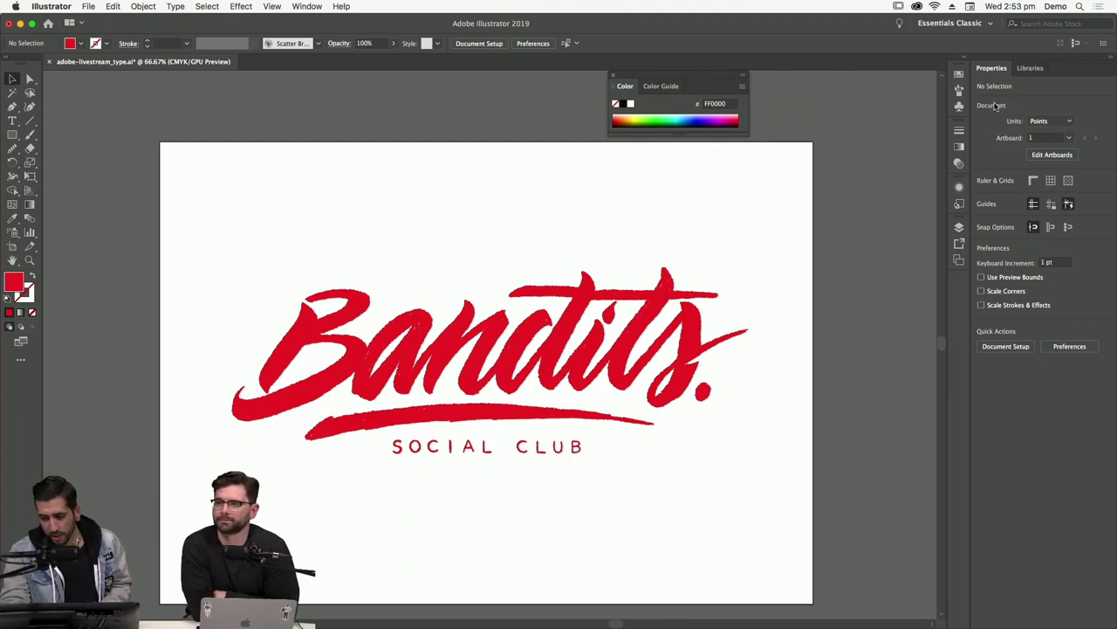
key(super+1)
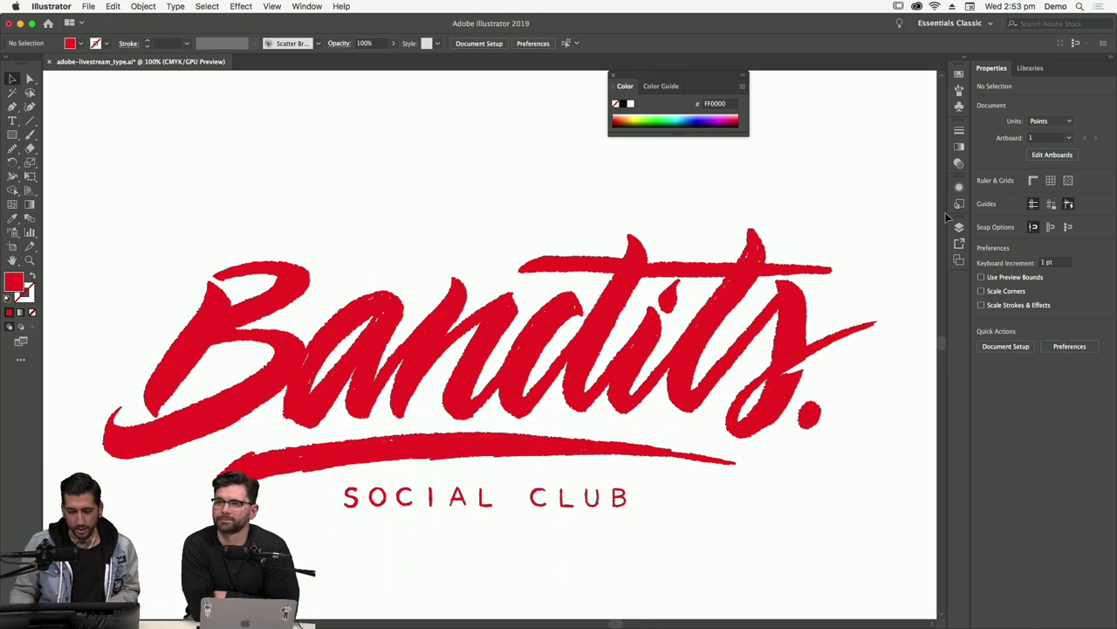
click(308, 7)
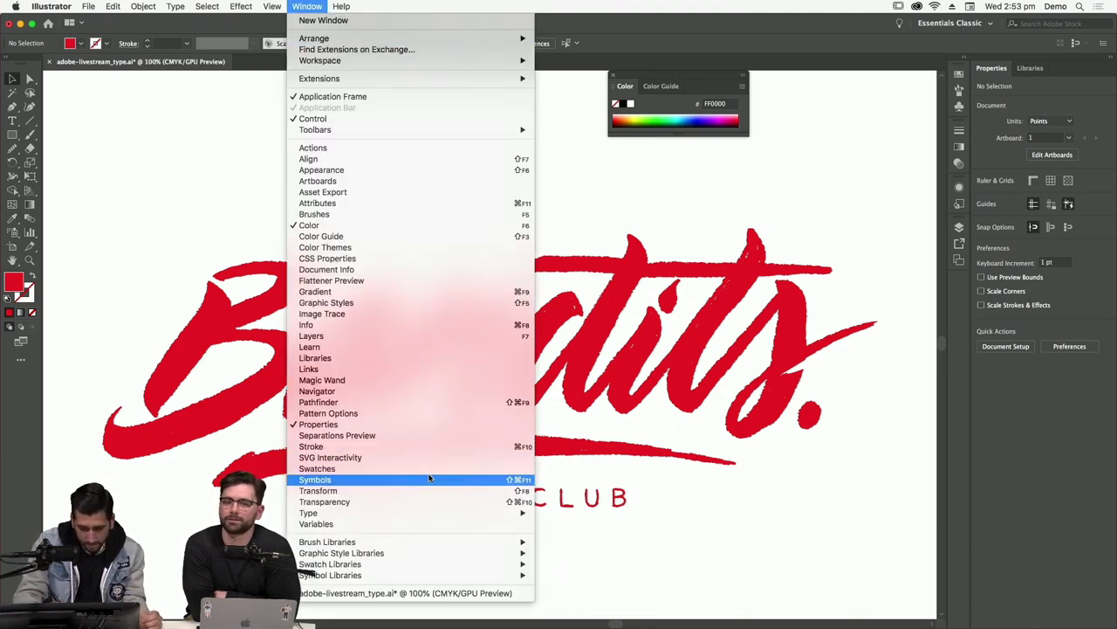
click(381, 471)
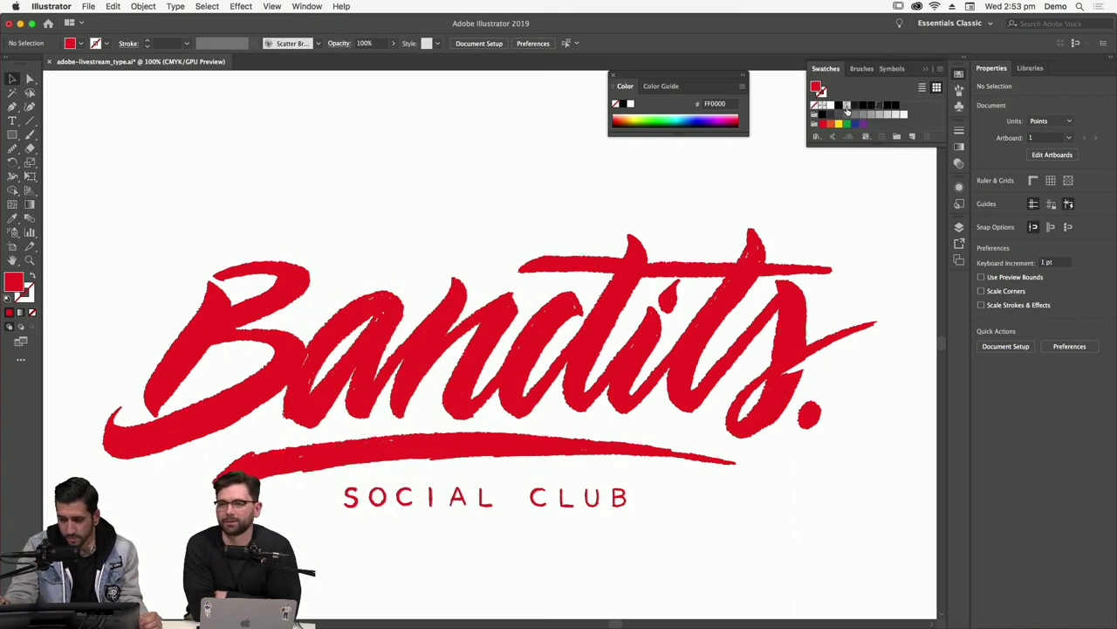
click(847, 107)
click(30, 133)
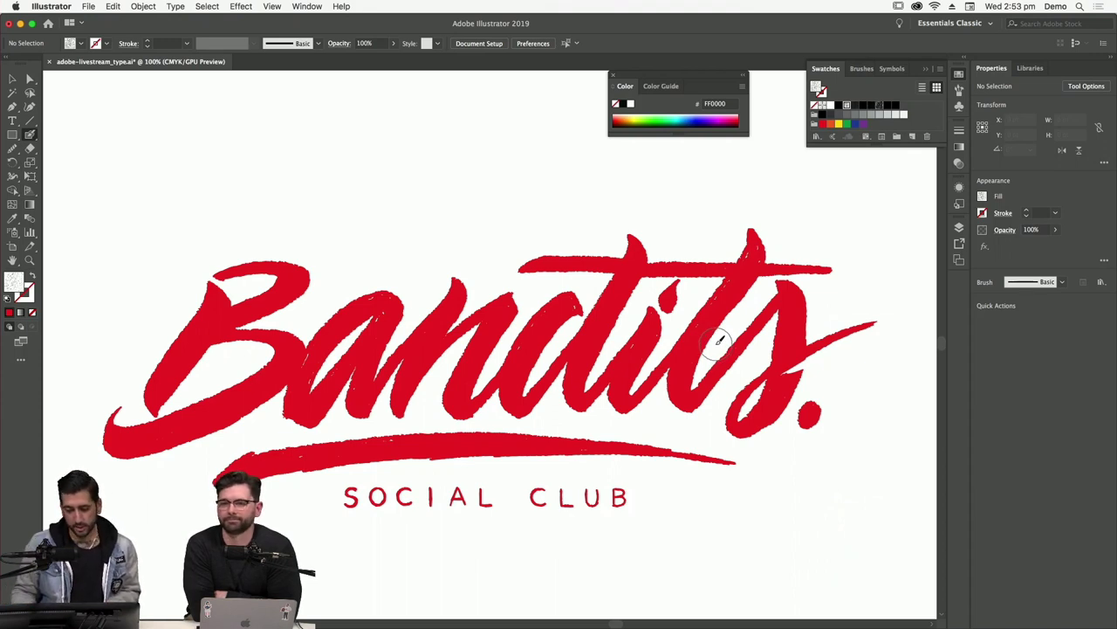
Zoom in to 150% on the lettering and show the Layers panel.
key(super+equal)
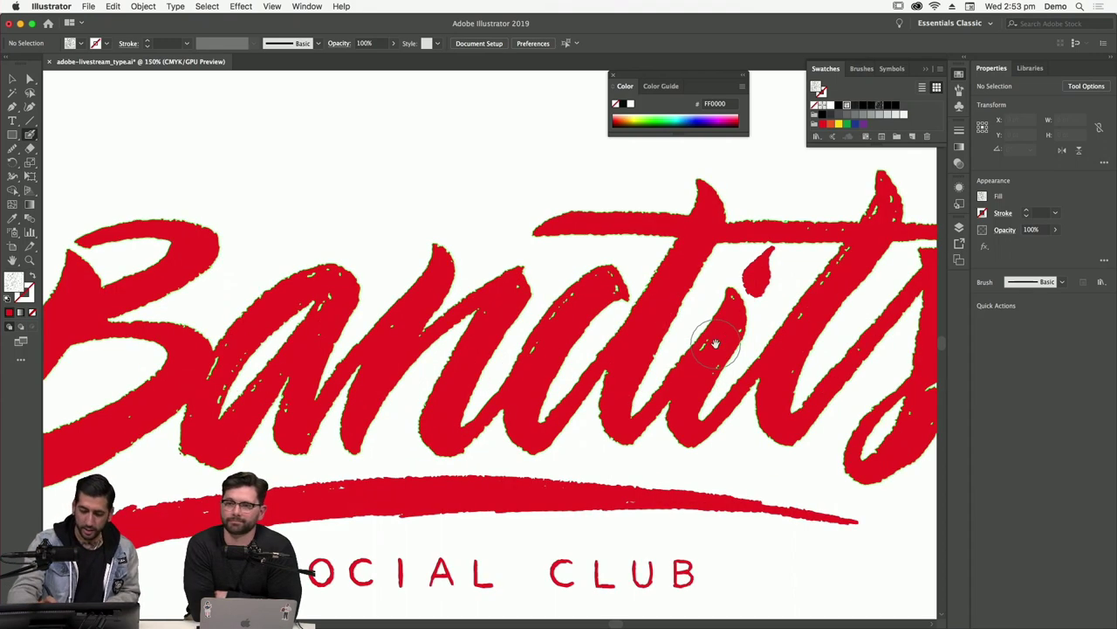
scroll(742, 413, up, 1)
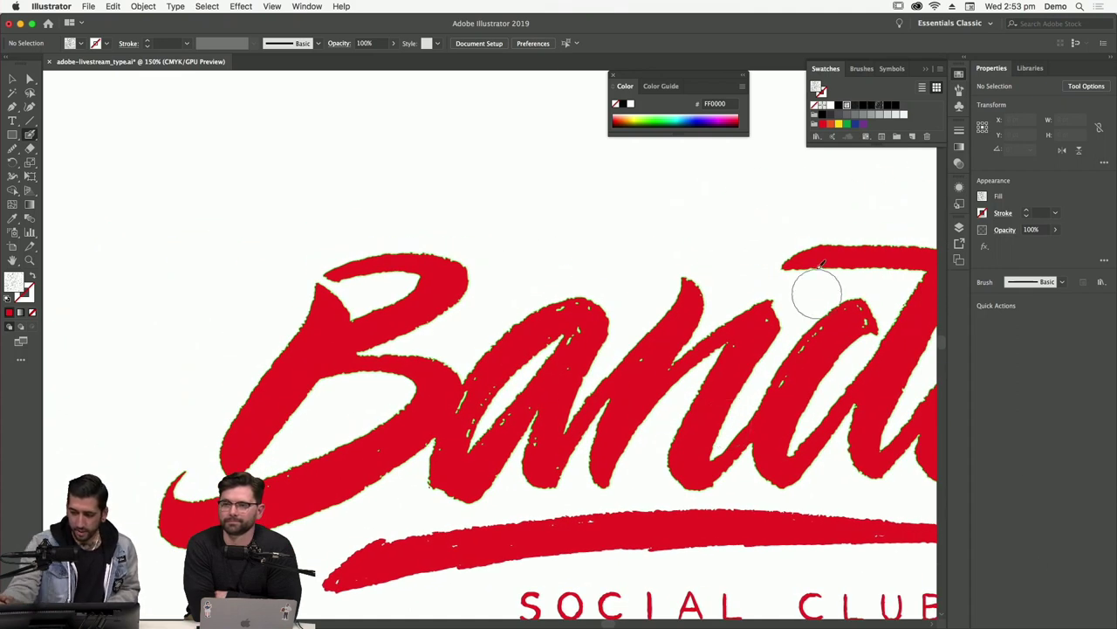
click(308, 6)
click(377, 337)
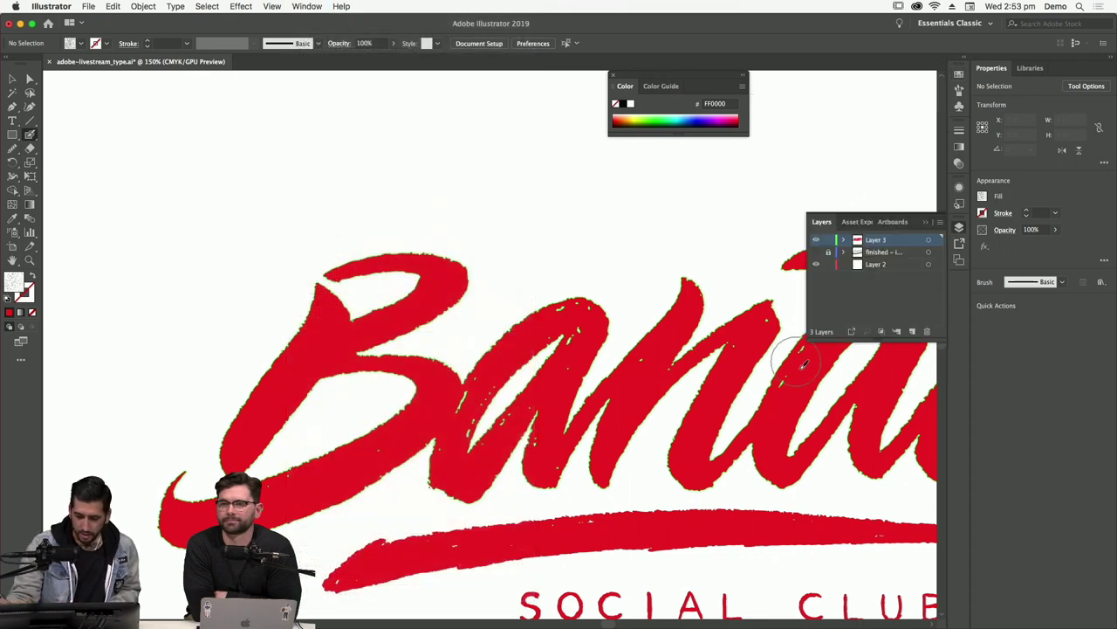
Add Layer 4, move the Layers panel aside, and paint test black speckles above Bandits.
click(913, 332)
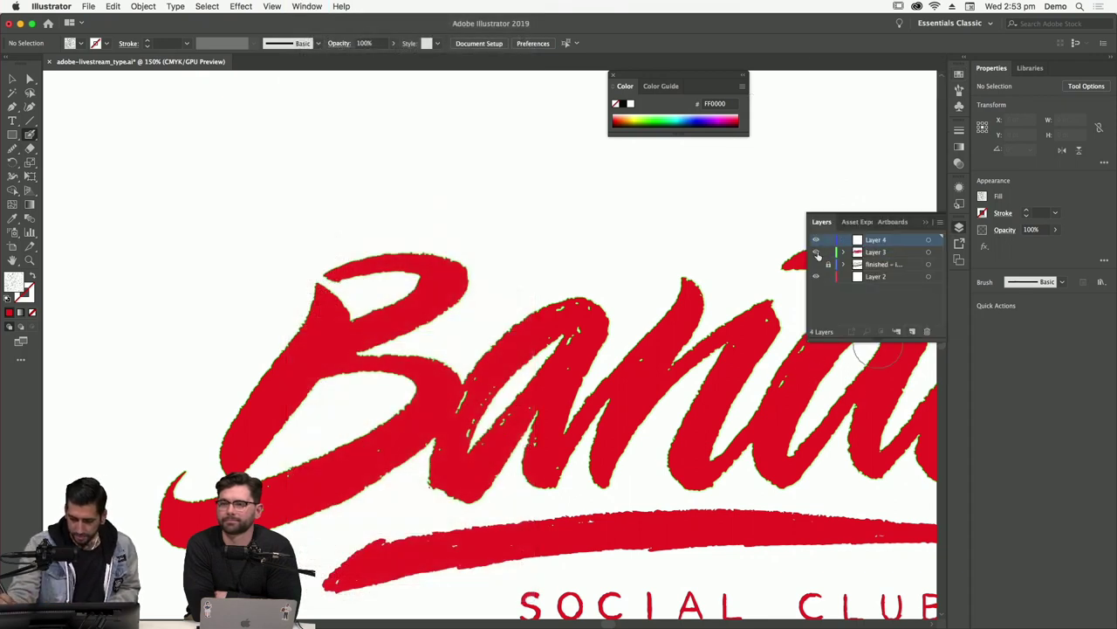
click(816, 253)
key(super+z)
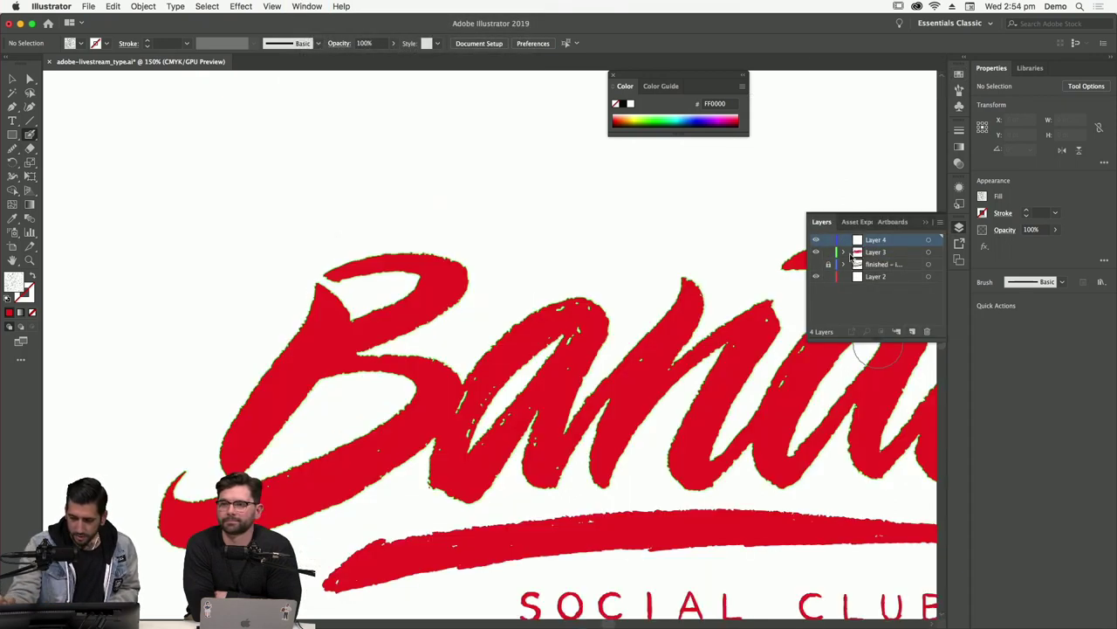
drag(920, 219, 176, 83)
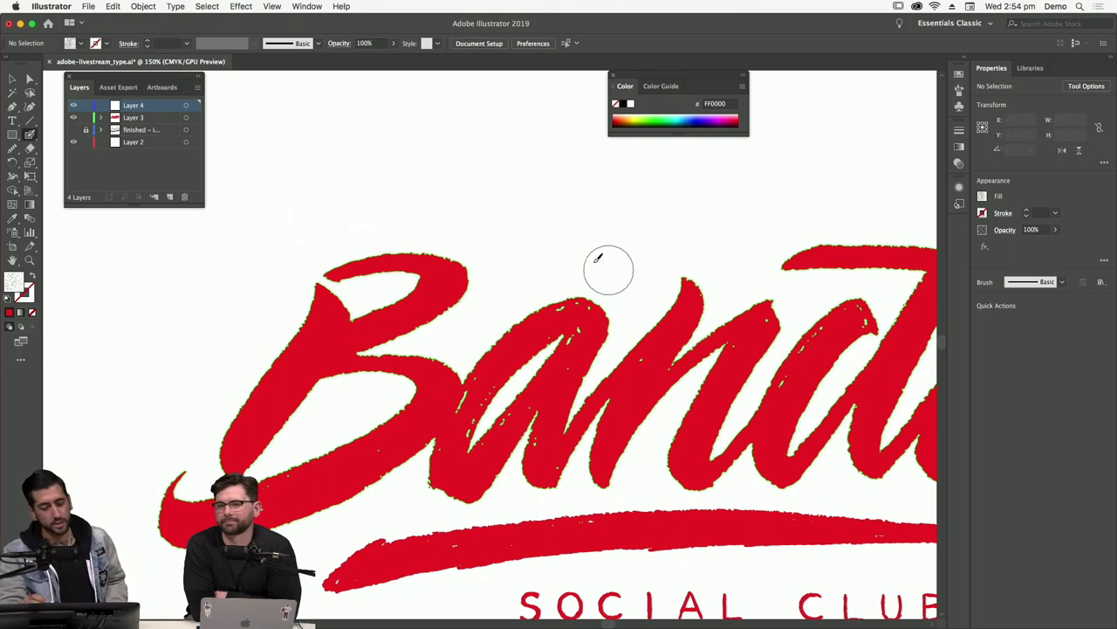
mouse_move(302, 119)
mouse_down()
mouse_move(343, 120)
mouse_move(475, 191)
mouse_move(676, 177)
mouse_move(687, 199)
mouse_move(741, 178)
mouse_up()
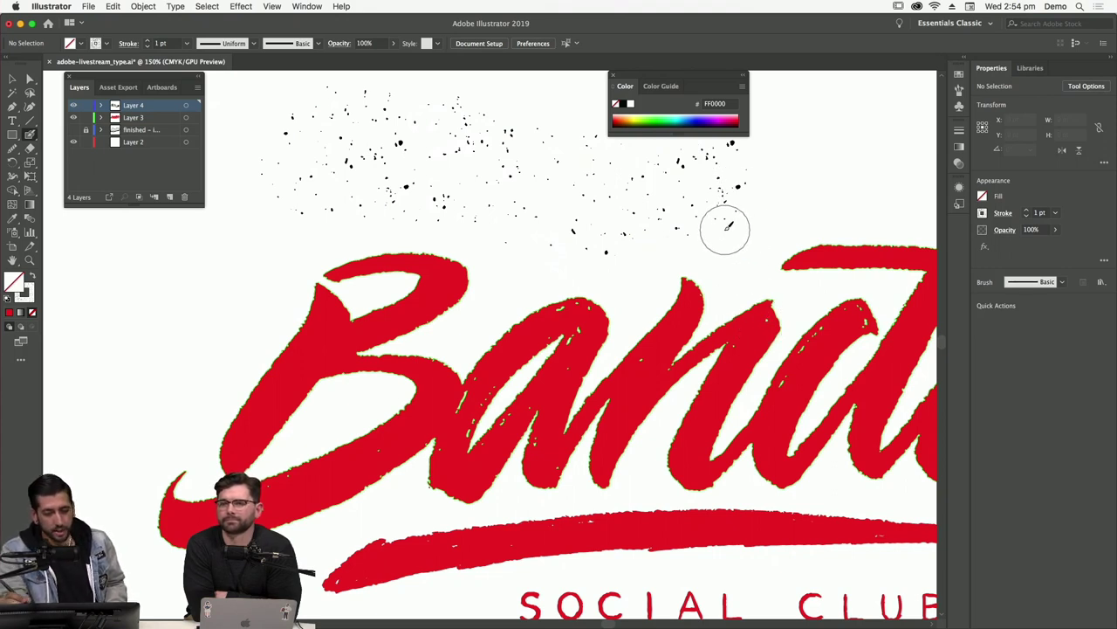
double_click(31, 136)
Set the Blob Brush size to 10 pt with pressure variation and confirm the options.
click(535, 390)
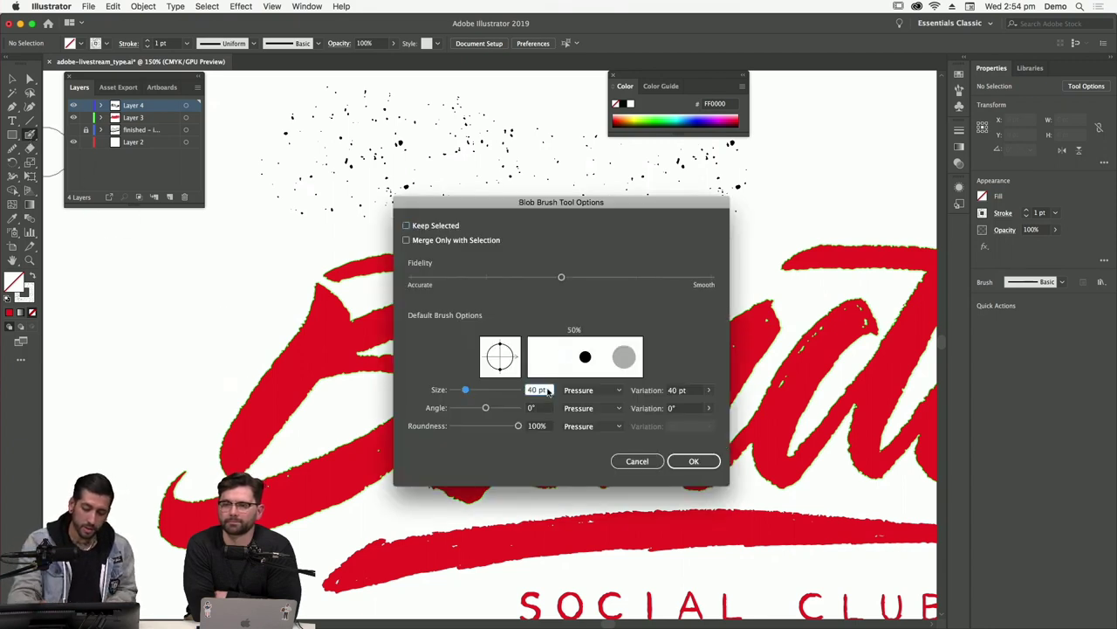
text(10)
key(Tab)
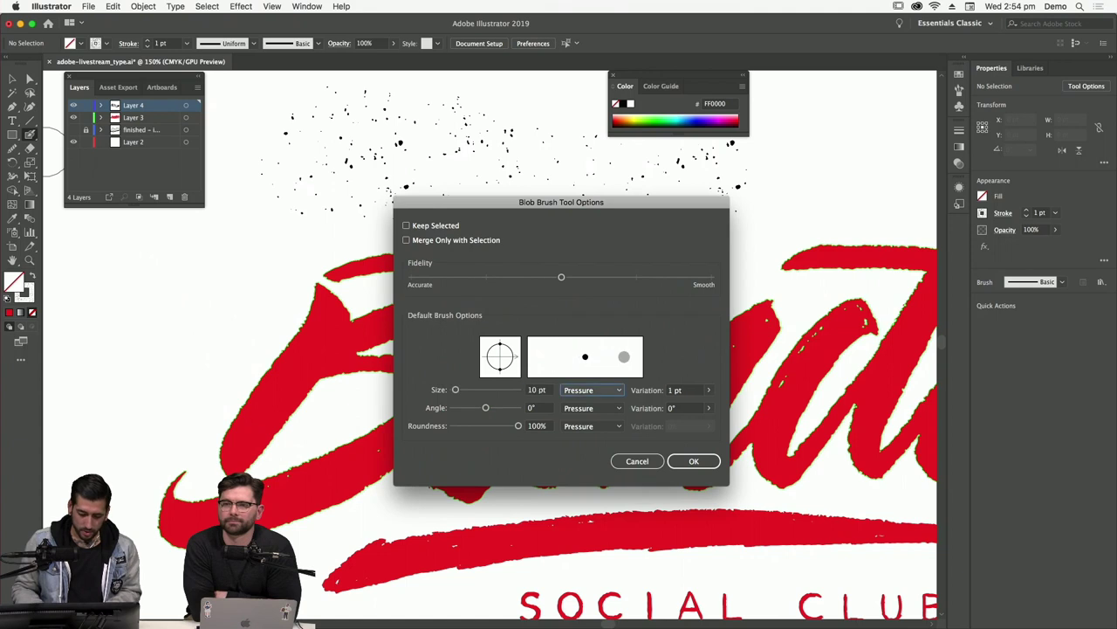
key(Tab)
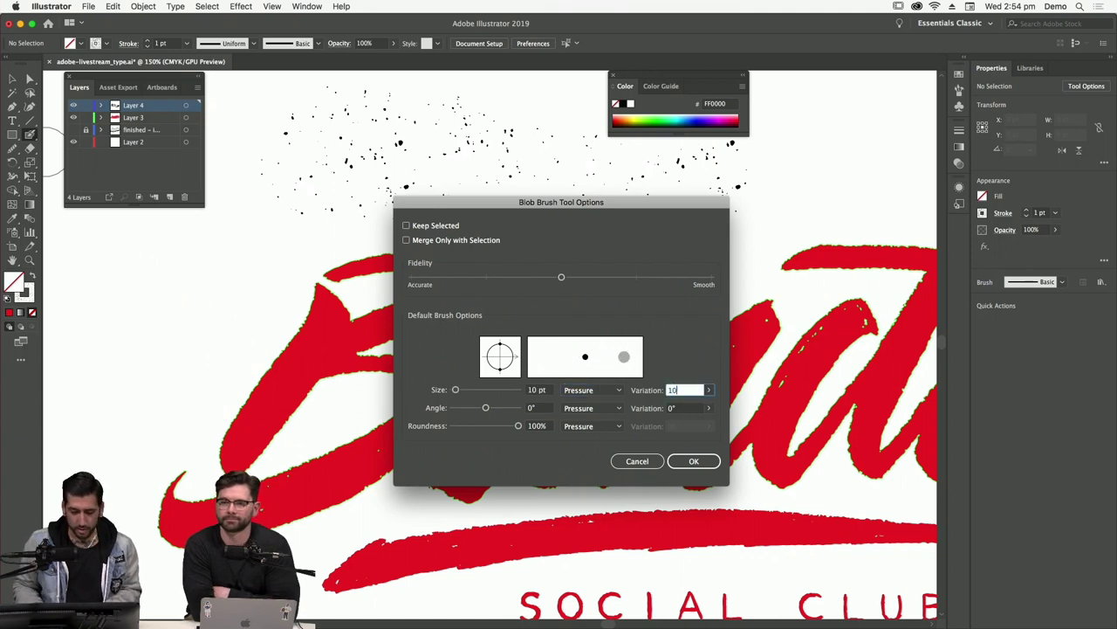
key(Return)
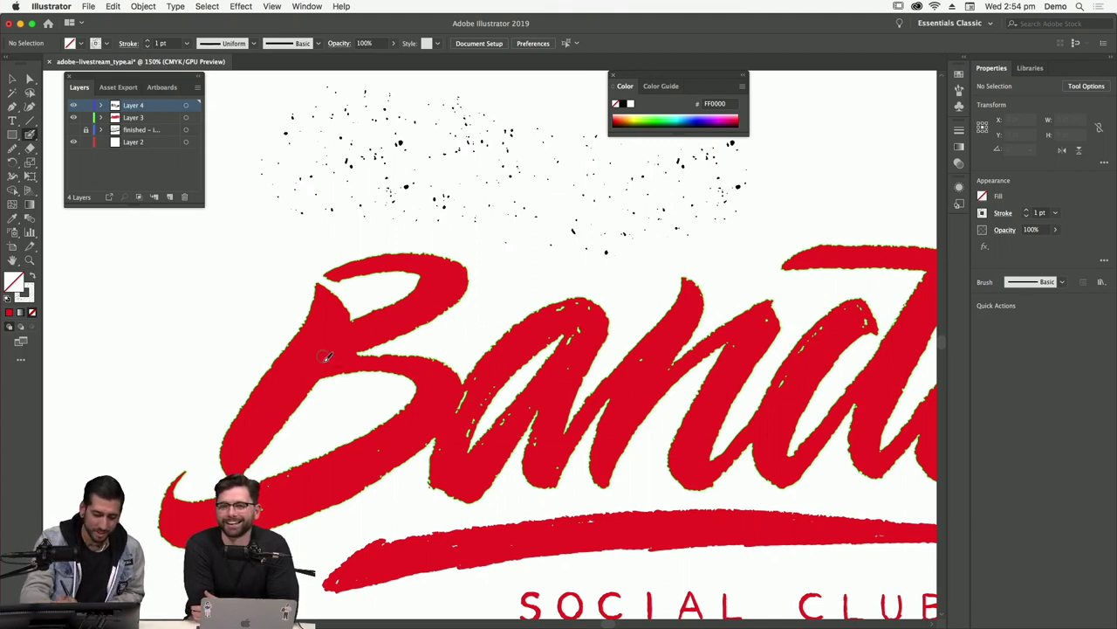
Delete the test speckle patch above the lettering and dock the Color panel beside Layers.
drag(403, 380, 521, 380)
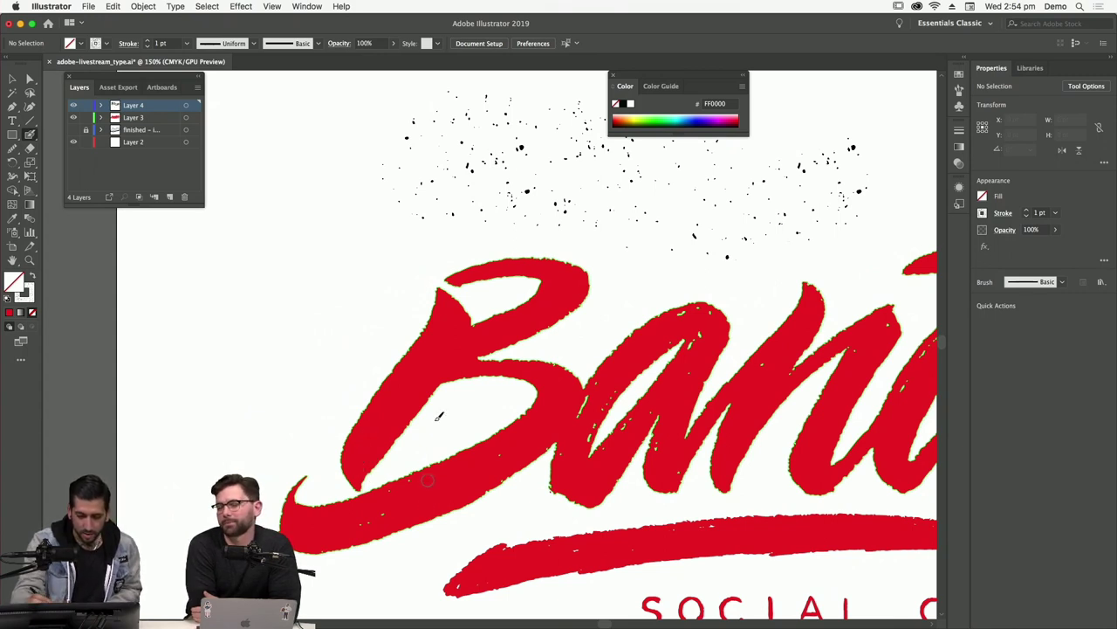
key(v)
click(226, 134)
drag(226, 135, 436, 176)
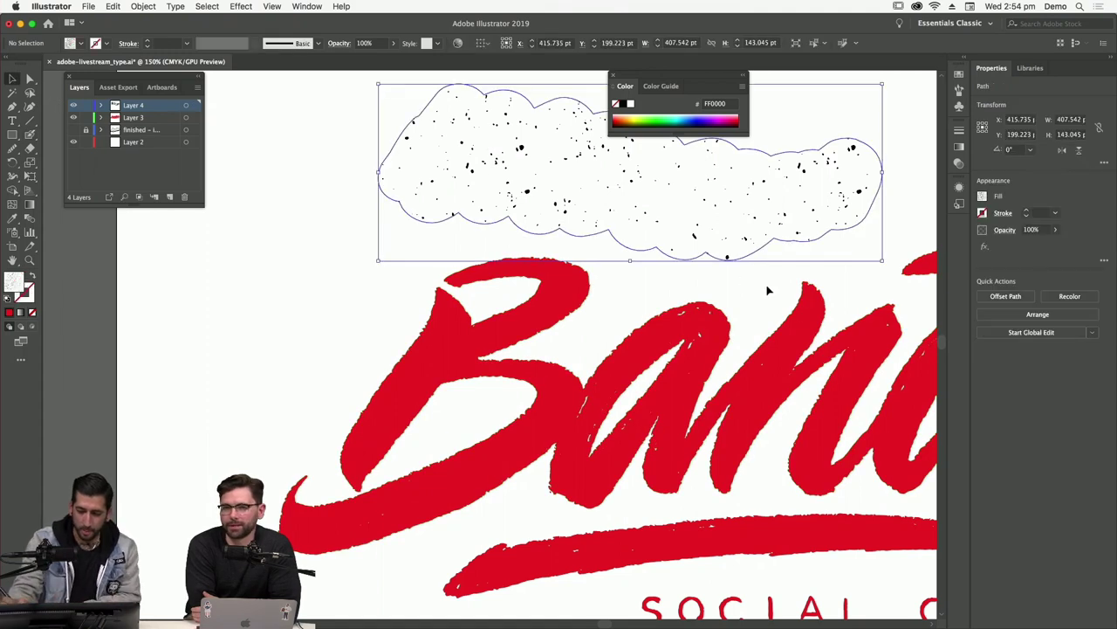
key(Delete)
click(30, 133)
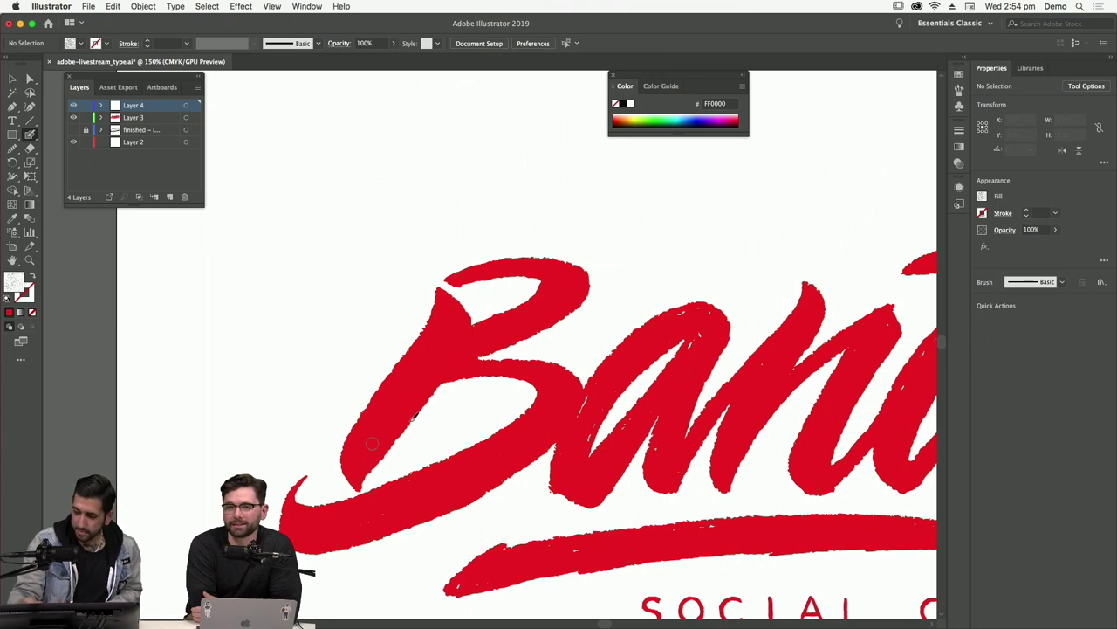
drag(687, 77, 126, 214)
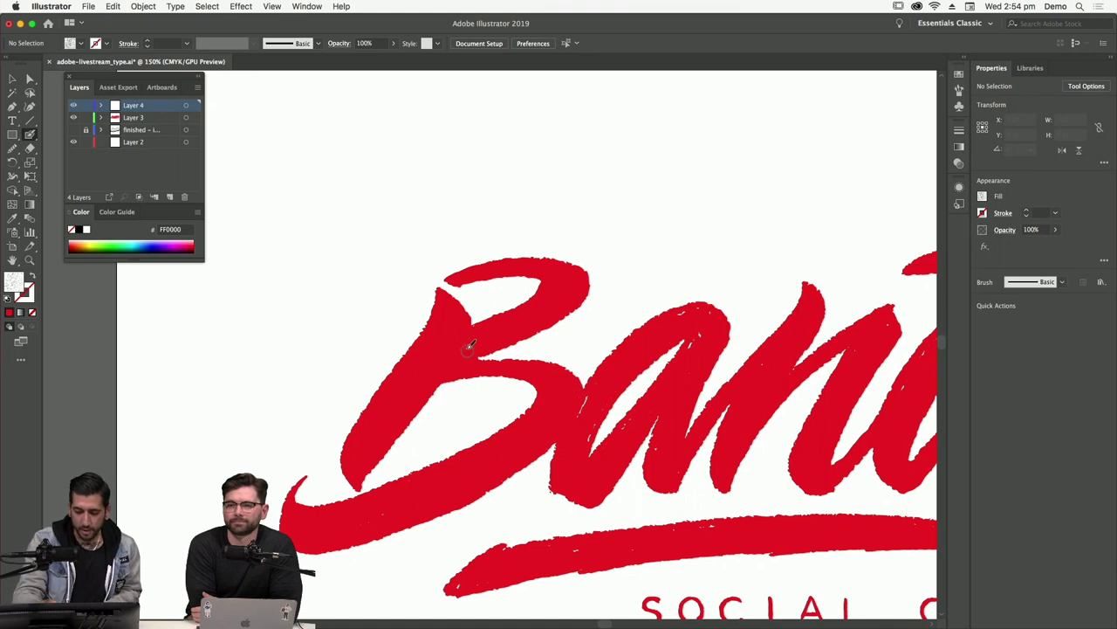
Paint Blob Brush speckles across the B, a, n and d of Bandits.
mouse_move(365, 456)
mouse_down()
mouse_move(443, 342)
mouse_move(464, 351)
mouse_up()
drag(519, 323, 565, 281)
mouse_move(538, 375)
mouse_down()
mouse_move(563, 389)
mouse_move(552, 413)
mouse_move(491, 466)
mouse_move(313, 534)
mouse_up()
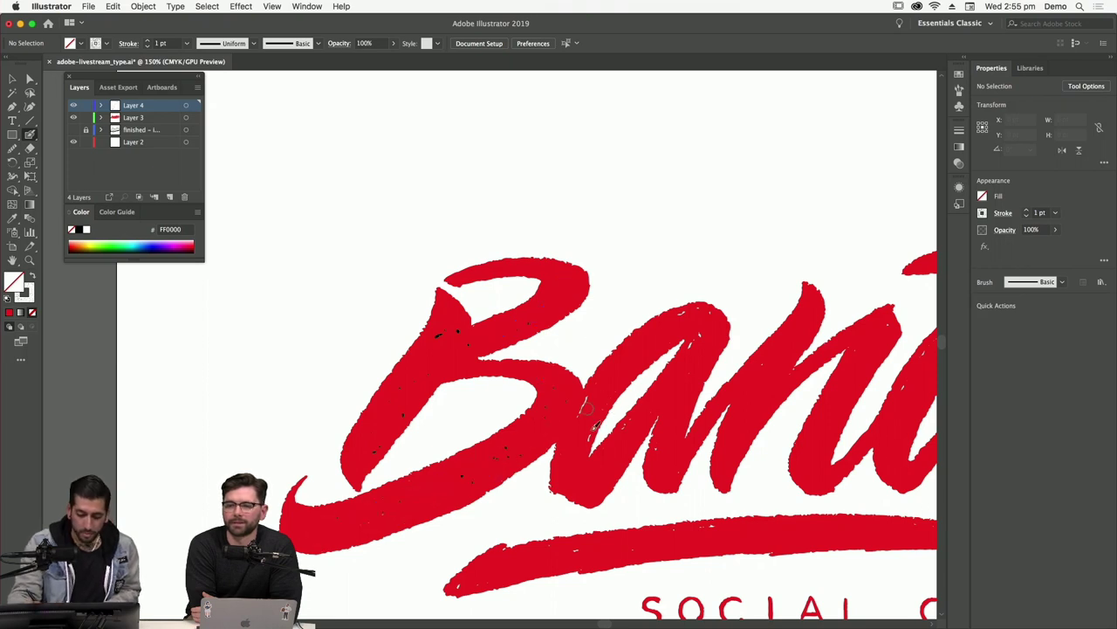
mouse_move(578, 477)
mouse_down()
mouse_move(703, 343)
mouse_move(670, 475)
mouse_up()
drag(692, 323, 610, 384)
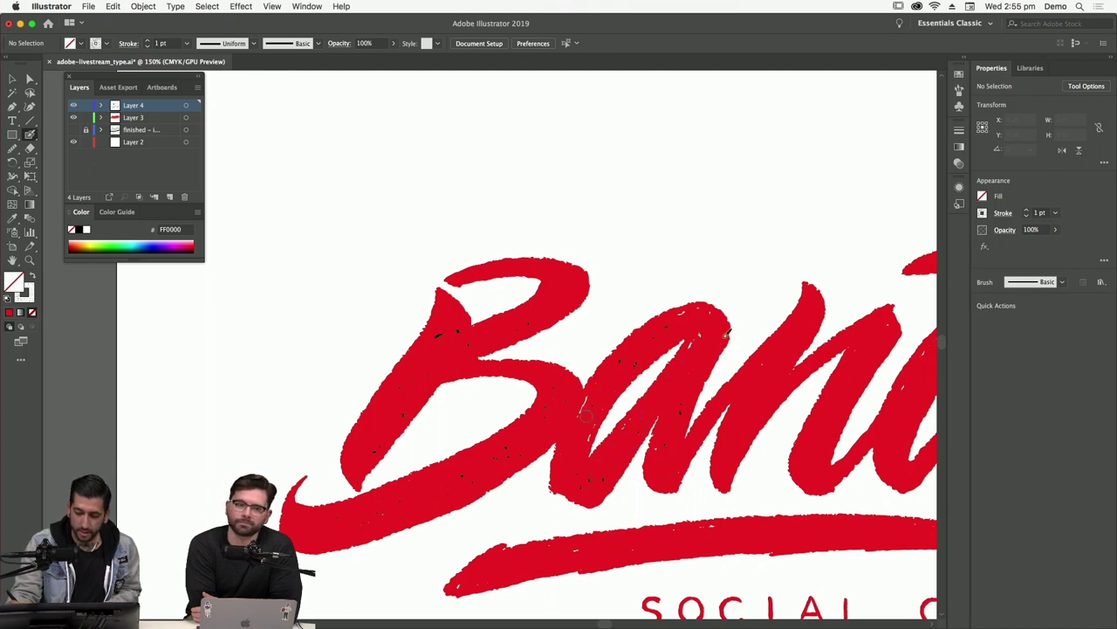
drag(803, 320, 740, 428)
scroll(741, 428, right, 3)
mouse_move(775, 340)
mouse_down()
mouse_move(727, 419)
mouse_move(709, 481)
mouse_move(732, 407)
mouse_move(788, 349)
mouse_up()
scroll(709, 480, right, 3)
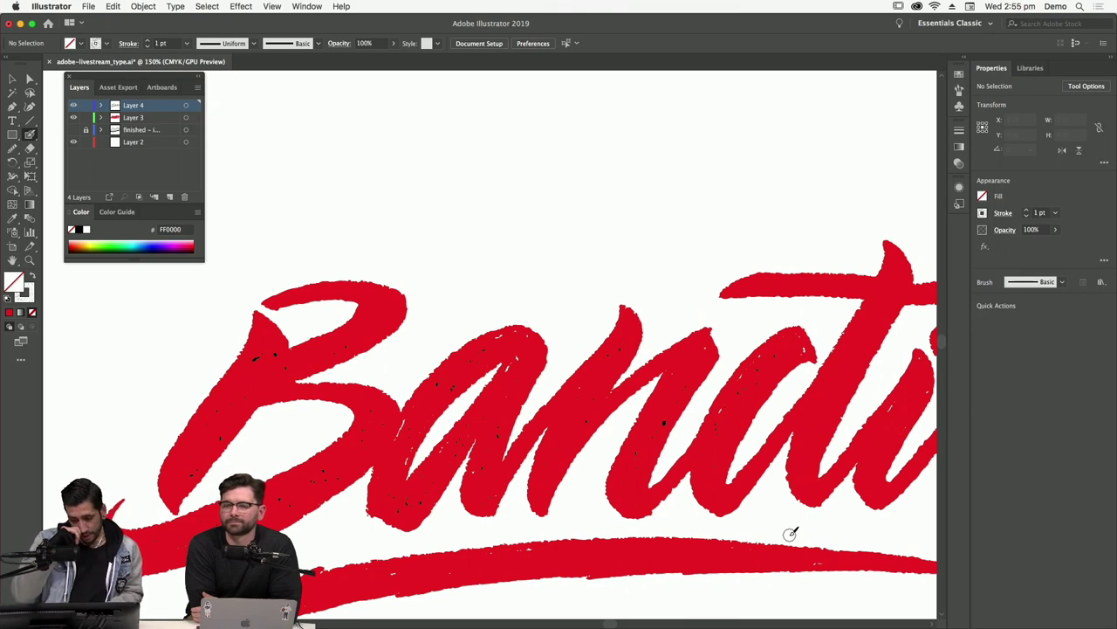
click(12, 79)
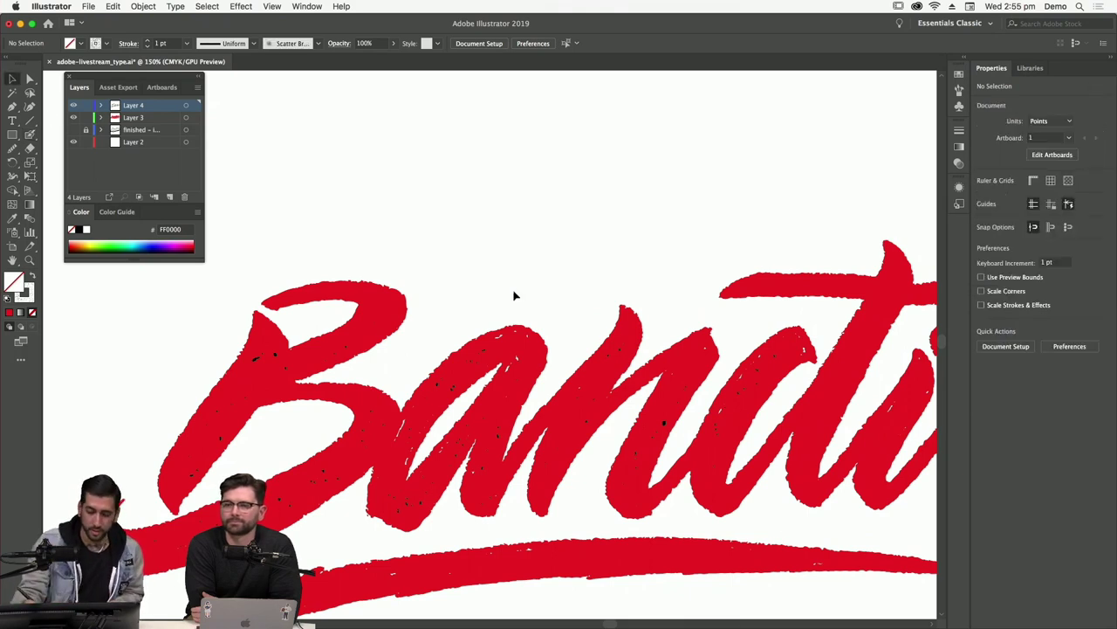
Run the Expand and Crop Halftone action on the Layer 4 speckle group, confirming each dialog.
drag(161, 312, 770, 494)
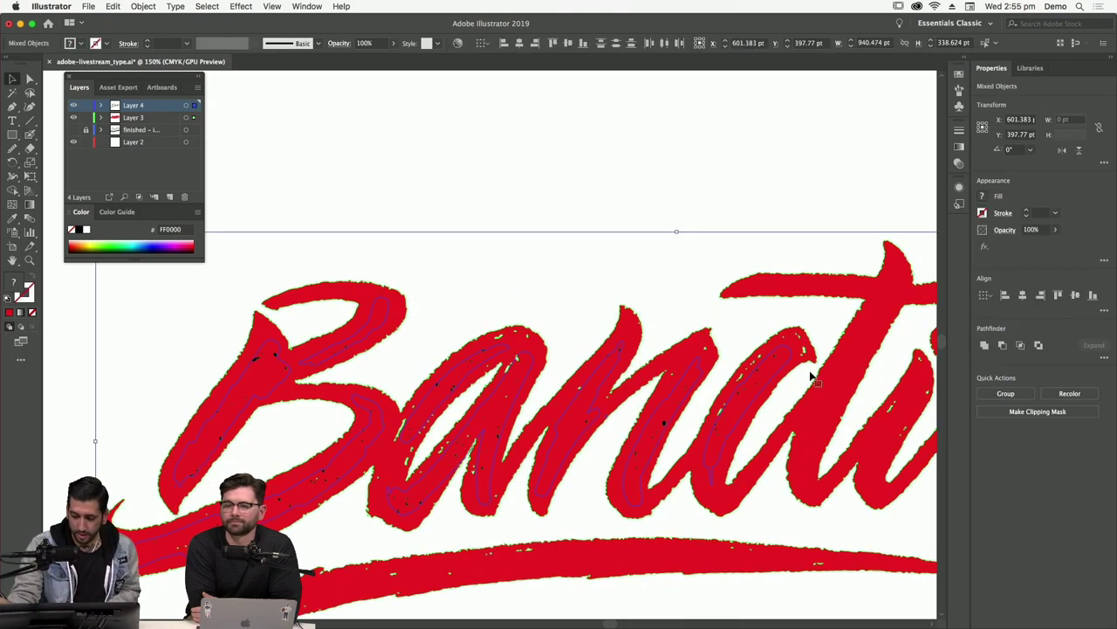
click(731, 520)
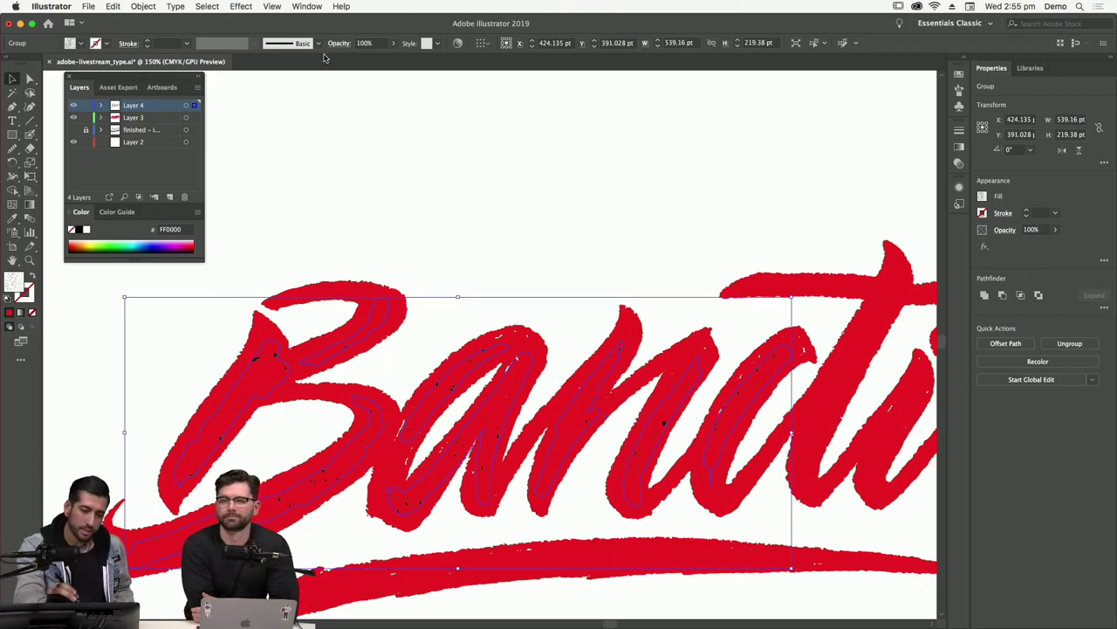
click(307, 6)
click(347, 148)
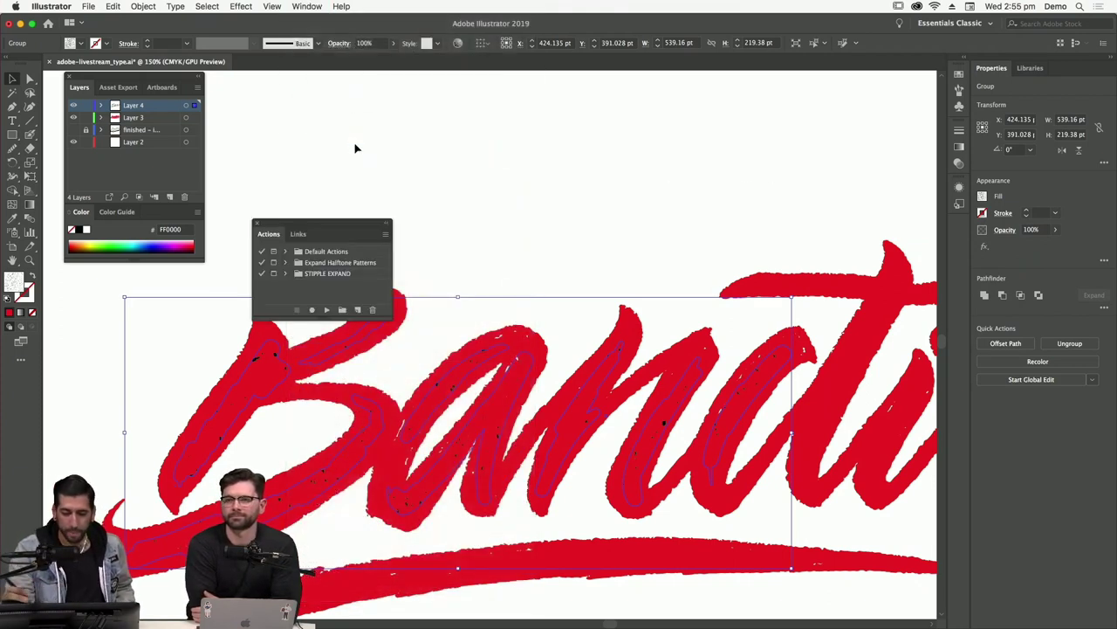
drag(347, 166, 321, 94)
click(320, 136)
click(293, 183)
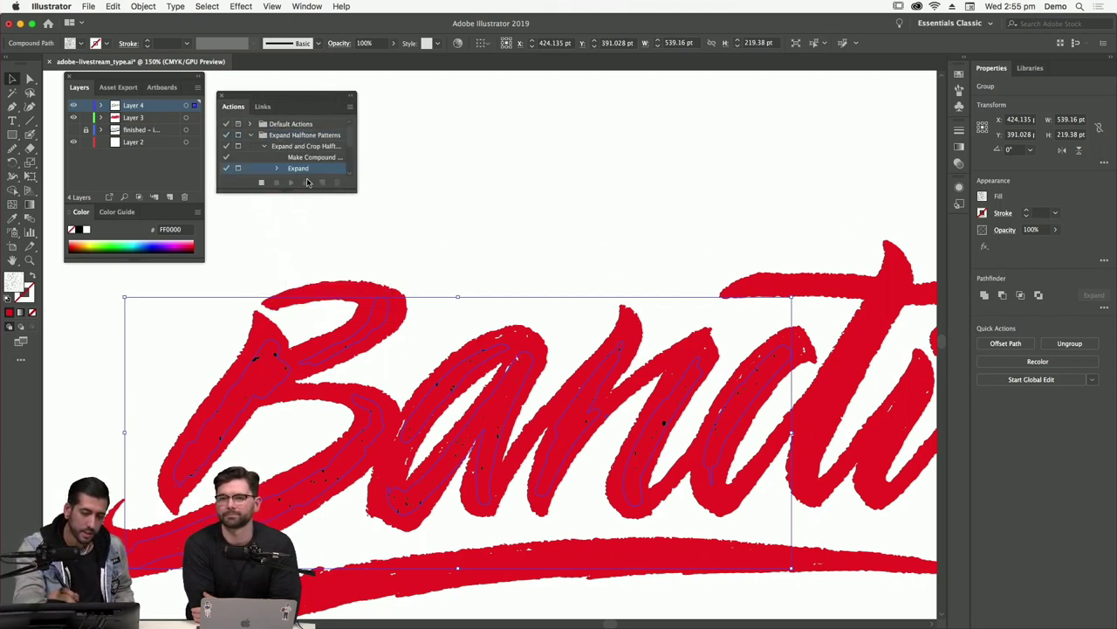
click(594, 372)
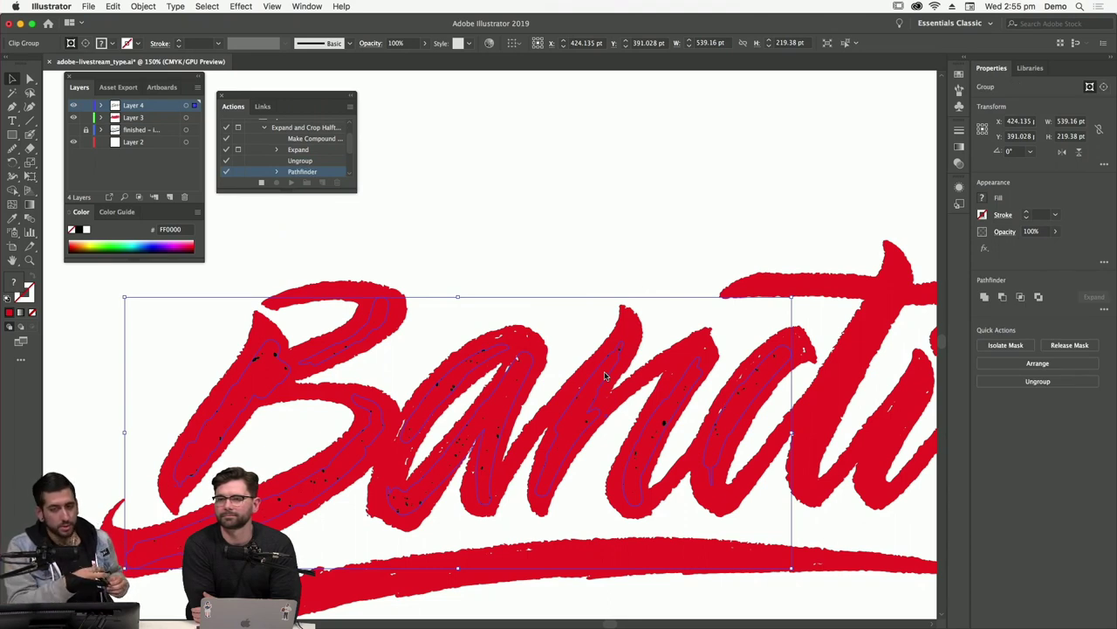
click(602, 336)
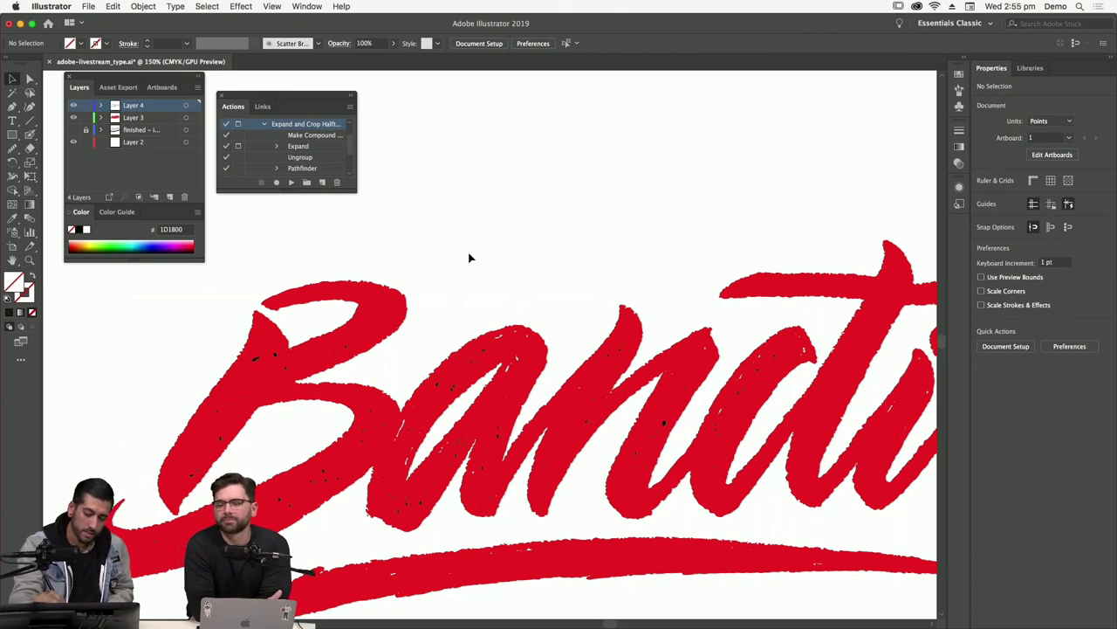
Fill the expanded speckle group with white so it knocks out of the red letters.
click(486, 345)
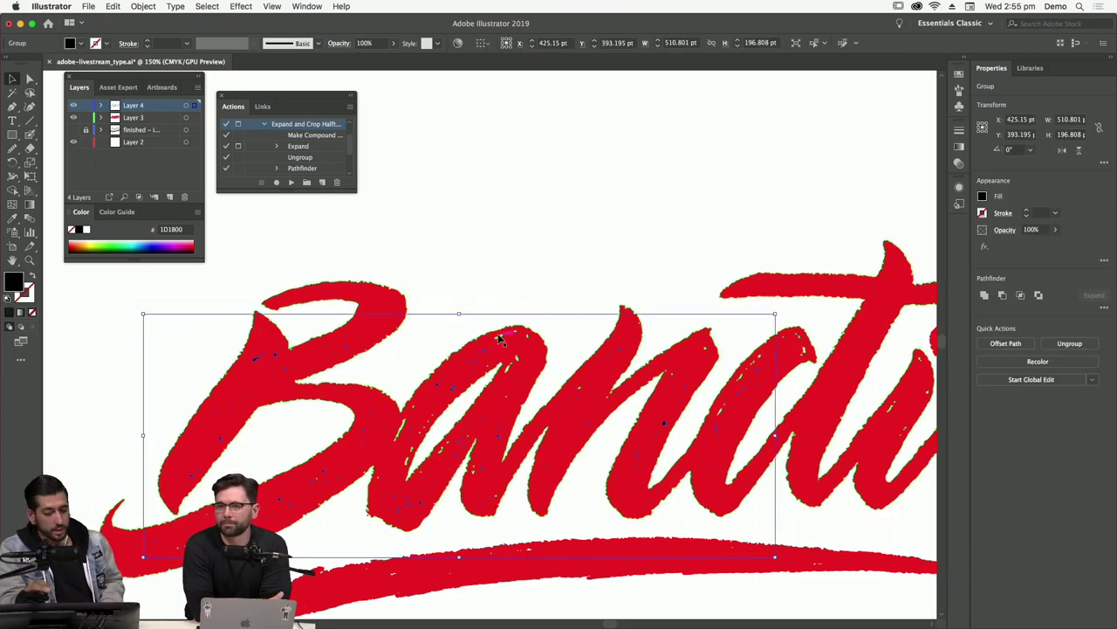
click(625, 259)
click(491, 352)
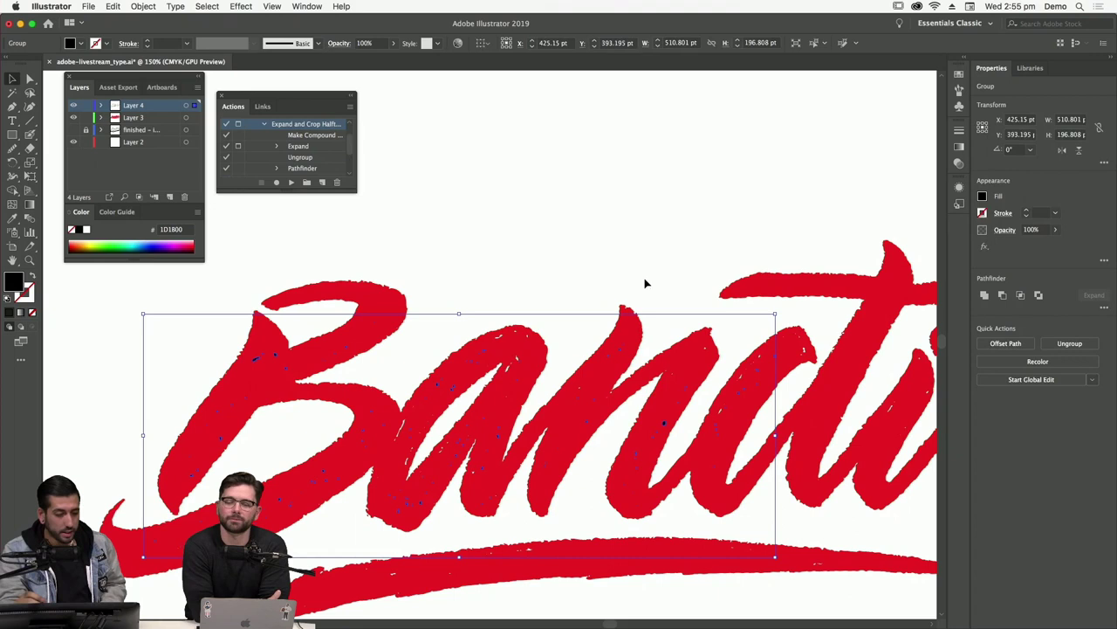
click(85, 230)
click(513, 233)
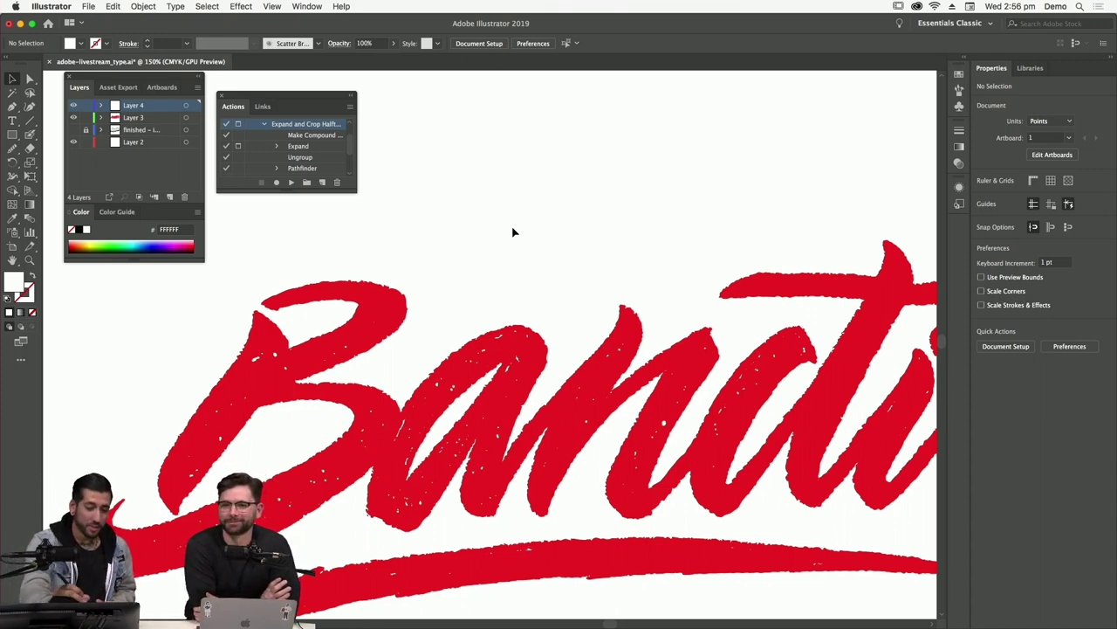
Collapse the halftone action set and zoom out to show the whole Bandits logo.
click(264, 123)
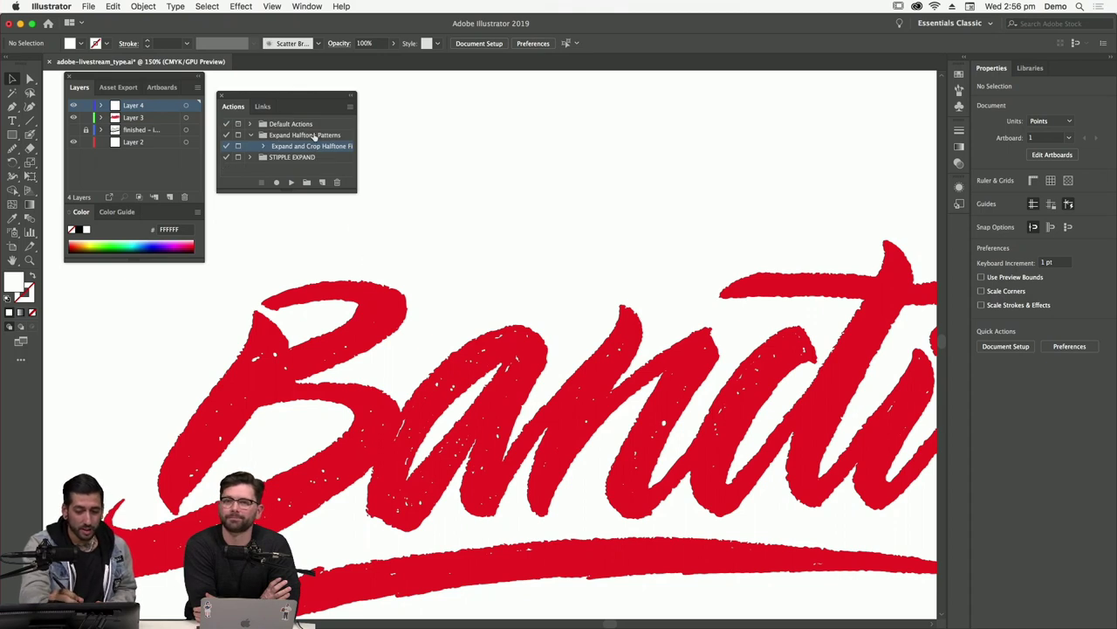
click(250, 135)
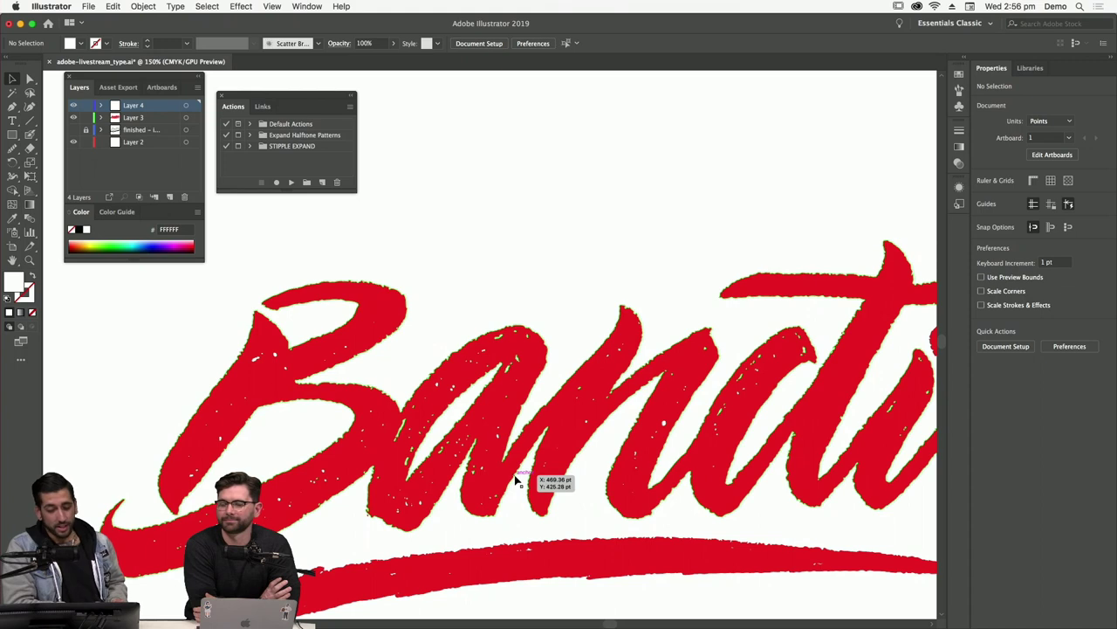
key(super+minus)
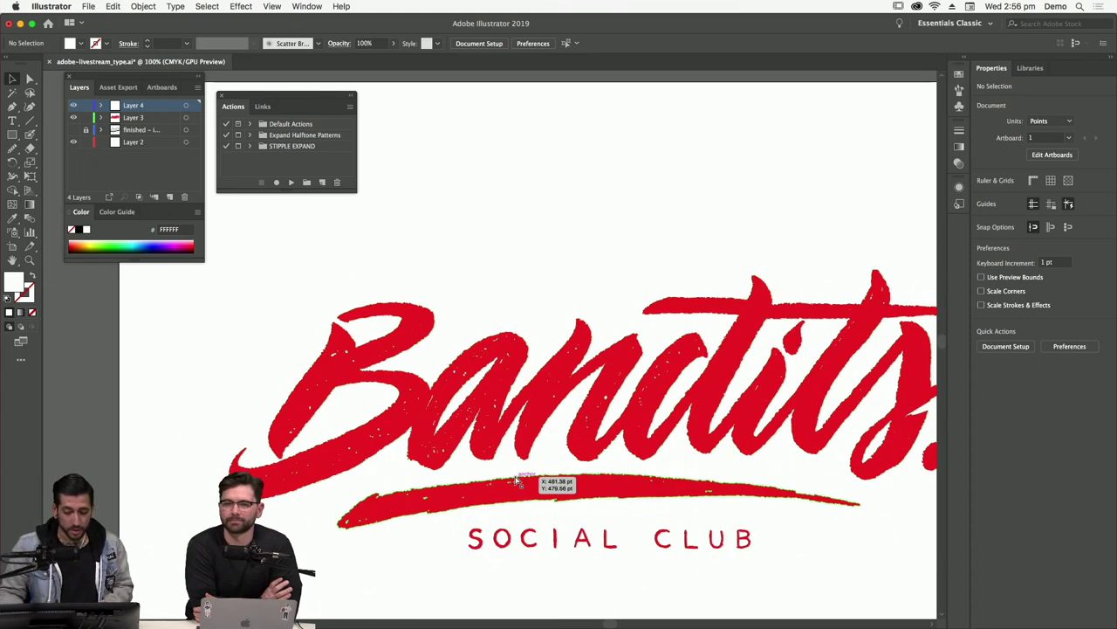
scroll(661, 433, right, 5)
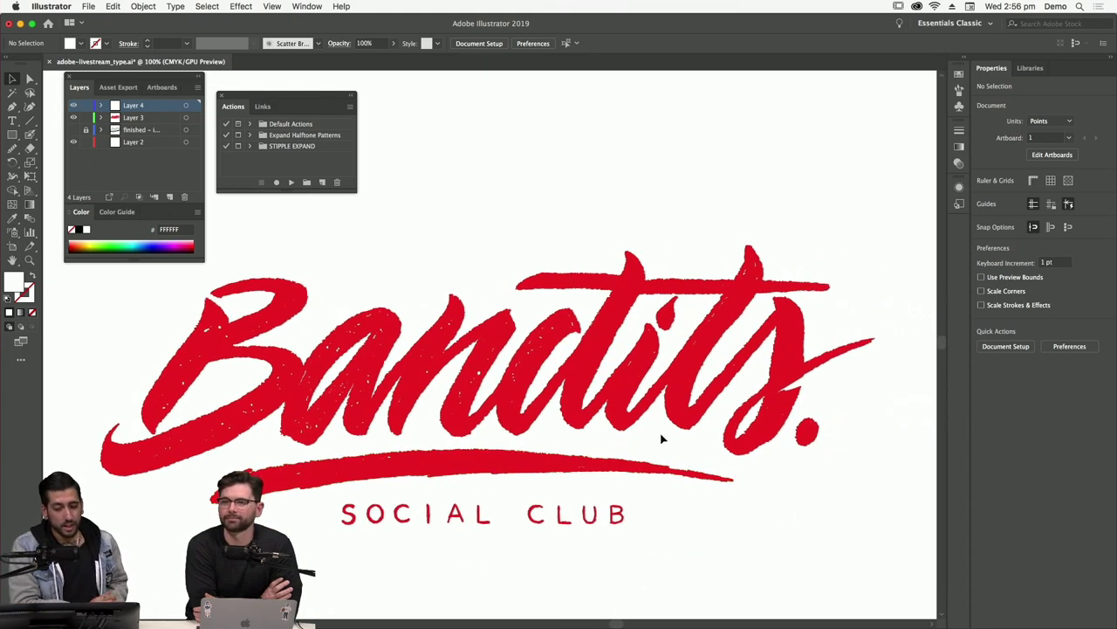